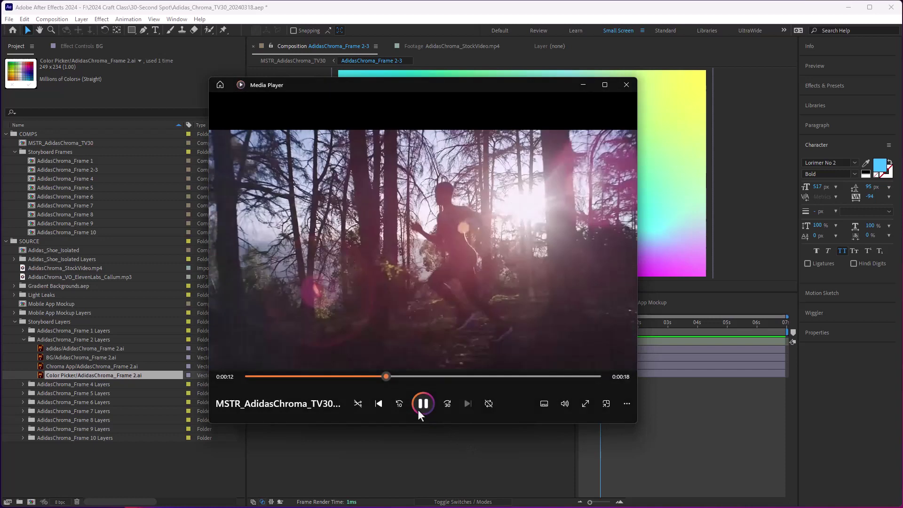
- Pause the reference video, rewind it to the phone mockup shot at 0:07 and return to After Effects
{"action": "left_click", "coordinate": [418, 409]}
{"action": "left_click_drag", "start_coordinate": [390, 376], "coordinate": [331, 373]}
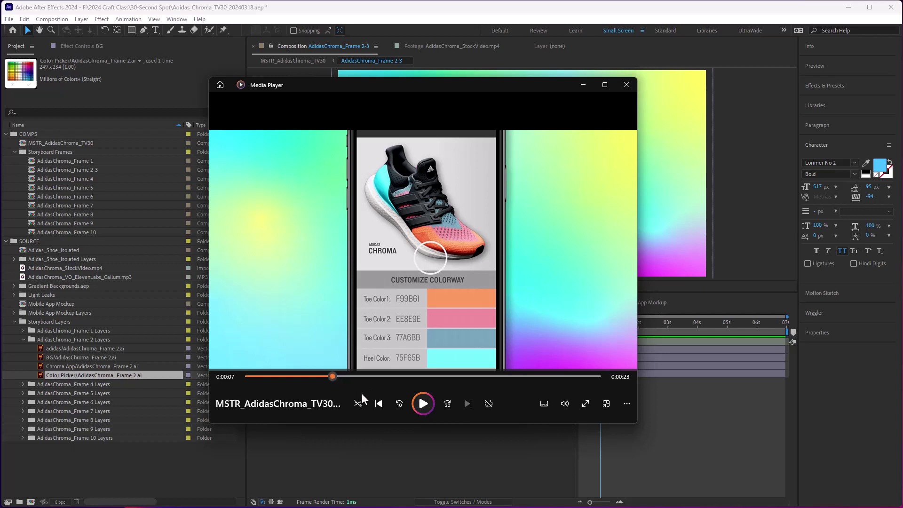
{"action": "left_click", "coordinate": [676, 414]}
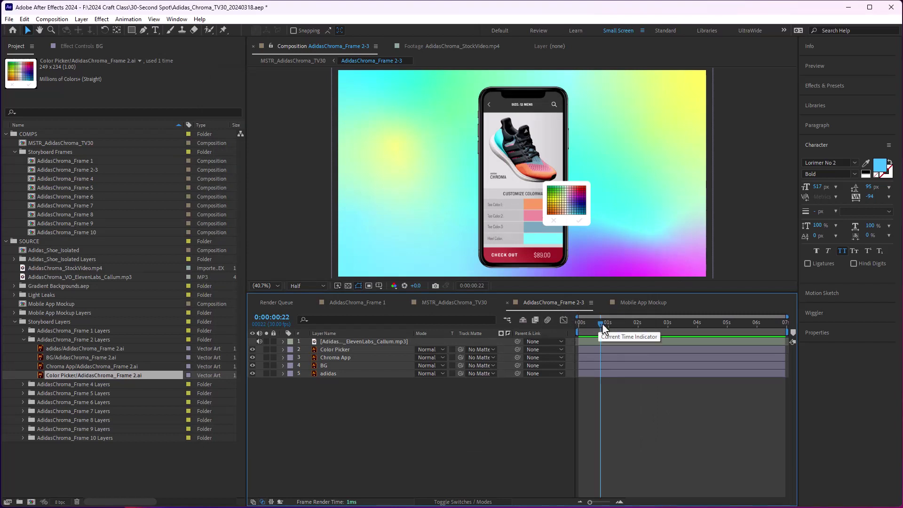
- Close all timeline panels except AdidasChroma_Frame 2-3 and move the voiceover audio layer to the bottom of the layer stack
{"action": "left_click_drag", "start_coordinate": [598, 324], "coordinate": [605, 329]}
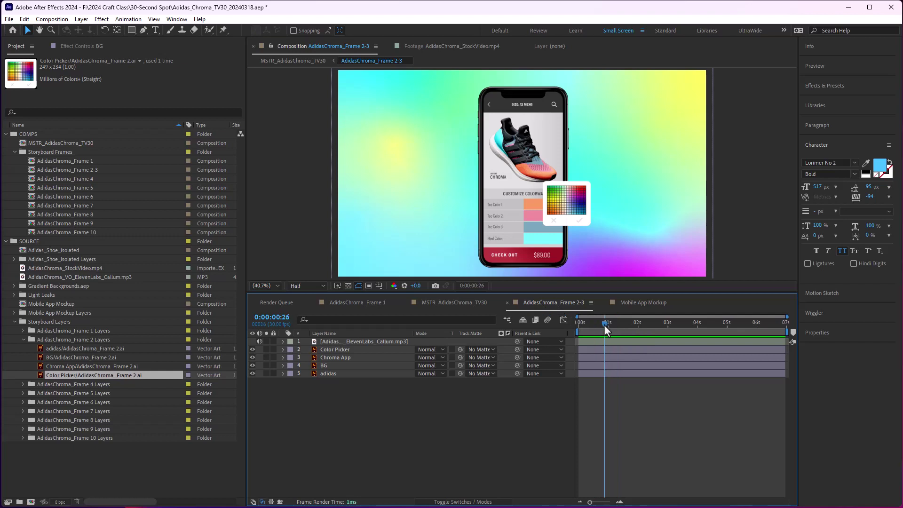
{"action": "left_click", "coordinate": [590, 302]}
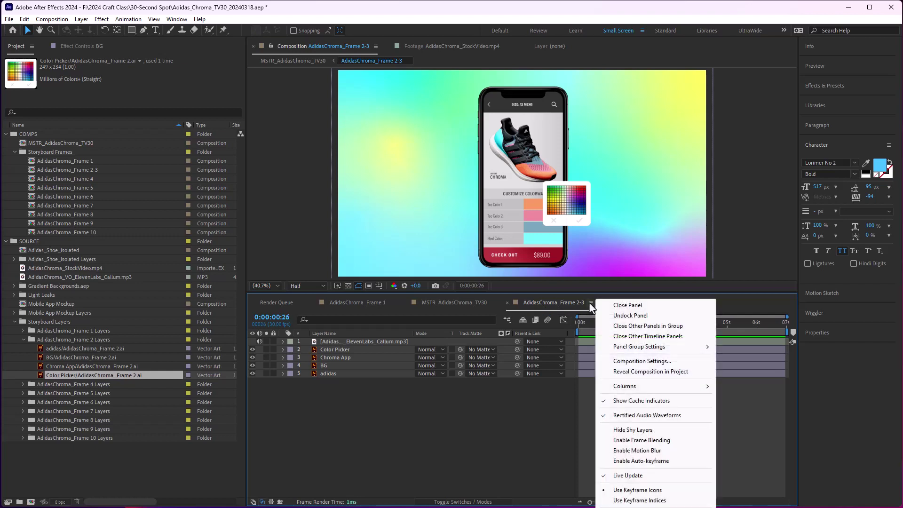
{"action": "left_click", "coordinate": [632, 337]}
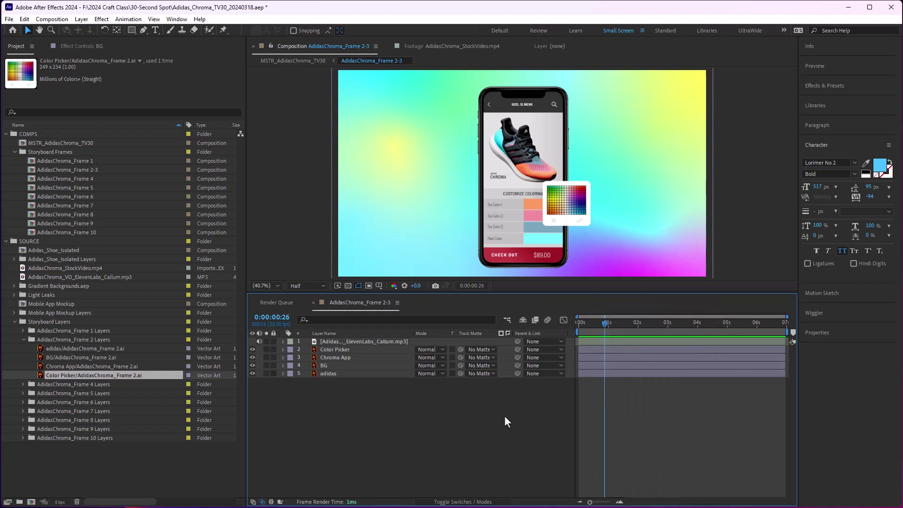
{"action": "left_click_drag", "start_coordinate": [340, 342], "coordinate": [358, 394]}
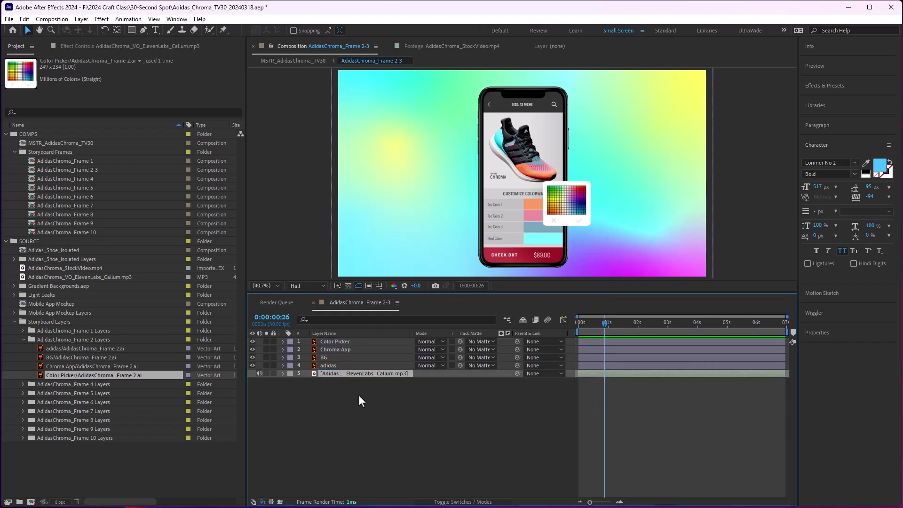
- Hide the Color Picker, Chroma App and BG layers, and delete the adidas layer
{"action": "left_click_drag", "start_coordinate": [272, 356], "coordinate": [336, 365]}
{"action": "left_click", "coordinate": [329, 344]}
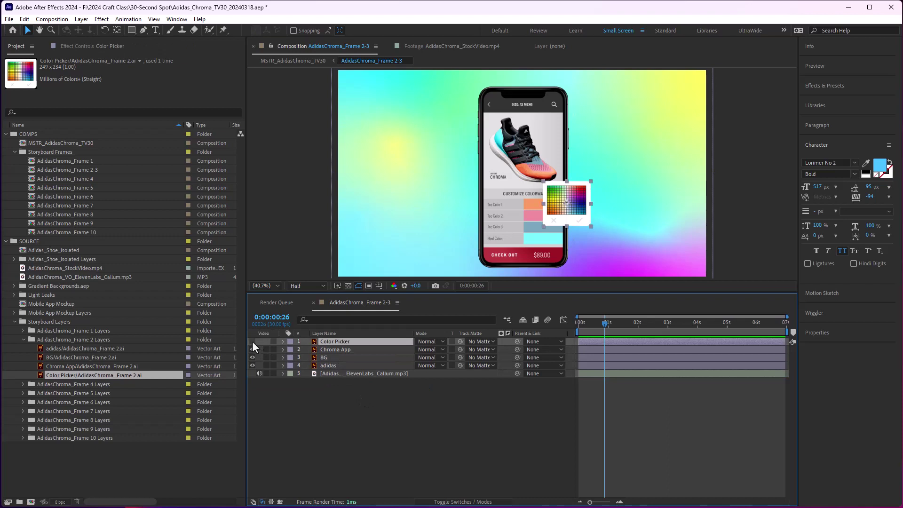
{"action": "left_click", "coordinate": [252, 341]}
{"action": "left_click", "coordinate": [253, 349]}
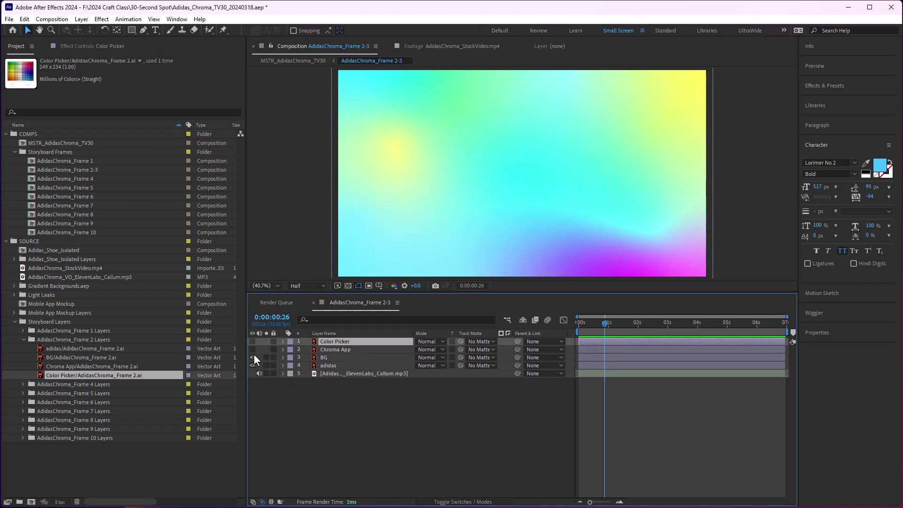
{"action": "left_click", "coordinate": [252, 357]}
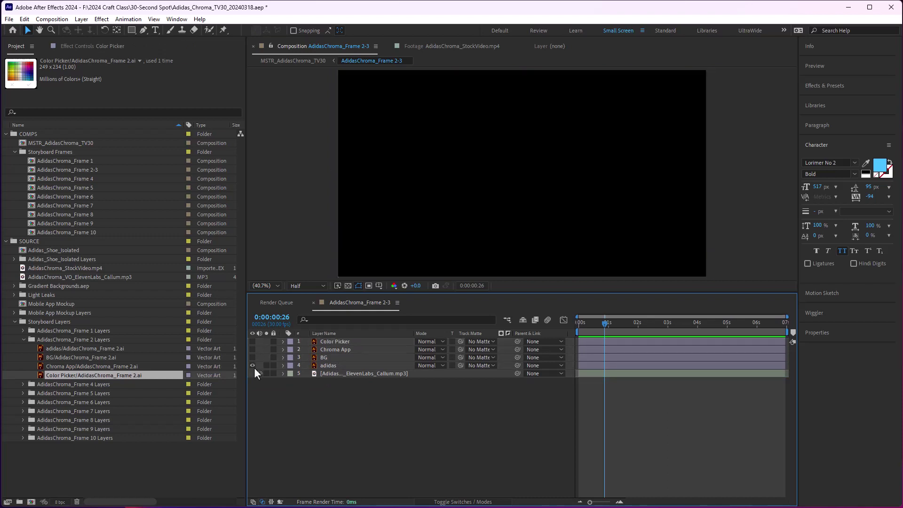
{"action": "left_click", "coordinate": [353, 366]}
{"action": "key", "text": "Delete"}
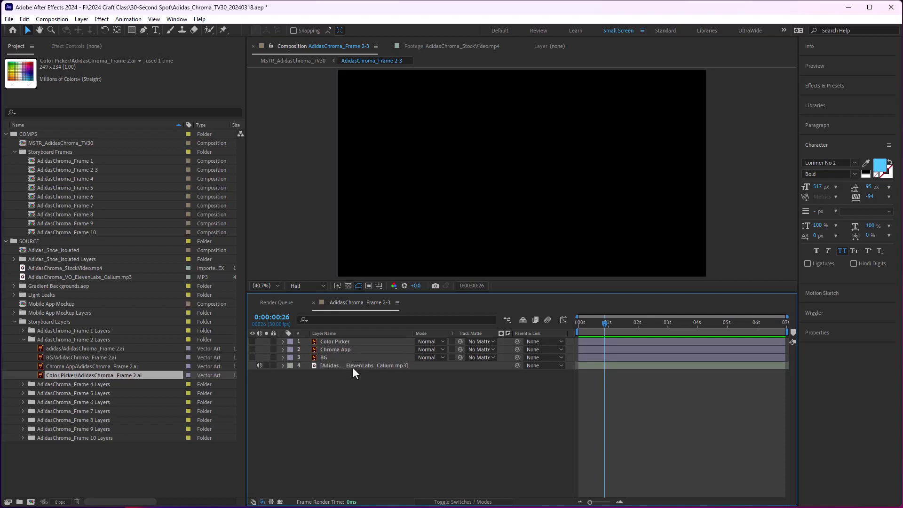
- Make the BG layer visible again and fit it to the composition's width
{"action": "left_click", "coordinate": [253, 357]}
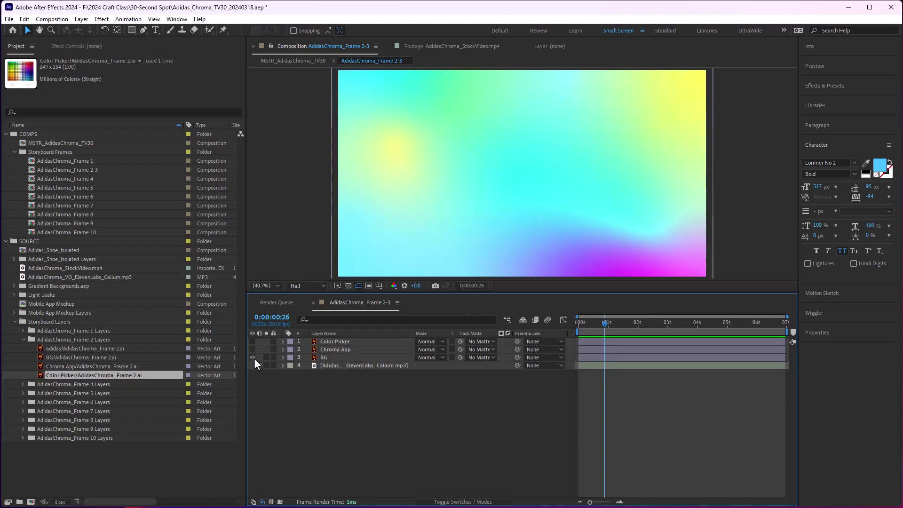
{"action": "left_click", "coordinate": [259, 365]}
{"action": "left_click", "coordinate": [330, 357]}
{"action": "right_click", "coordinate": [325, 357]}
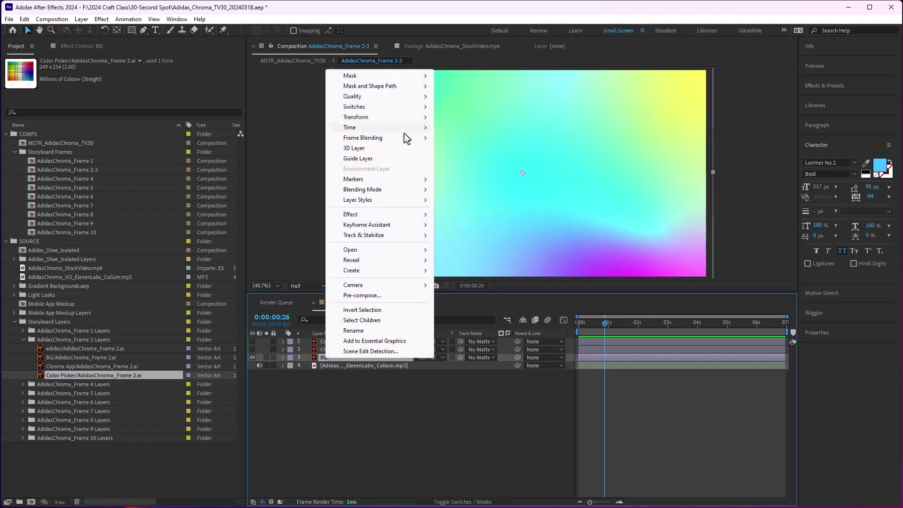
{"action": "mouse_move", "coordinate": [405, 117]}
{"action": "left_click", "coordinate": [463, 117]}
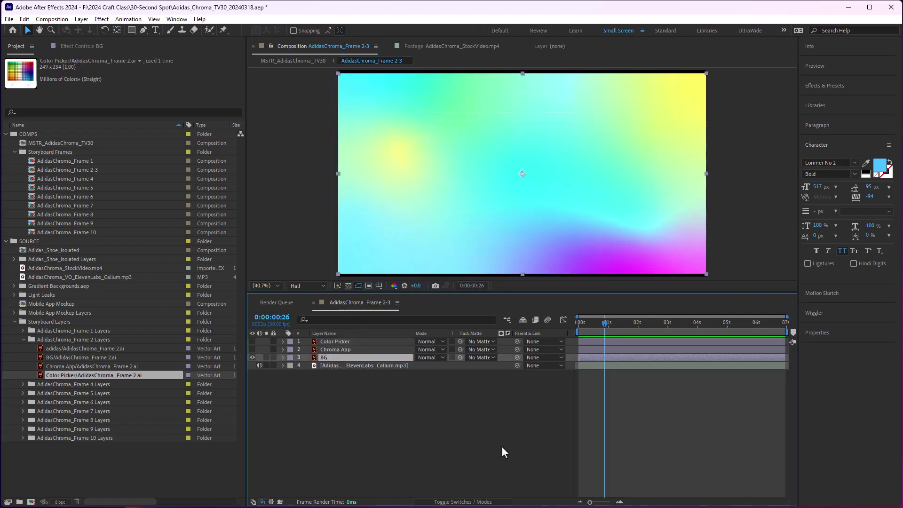
- Enlarge the BG layer slightly so the gradient covers the full height of the frame
{"action": "left_click", "coordinate": [540, 224]}
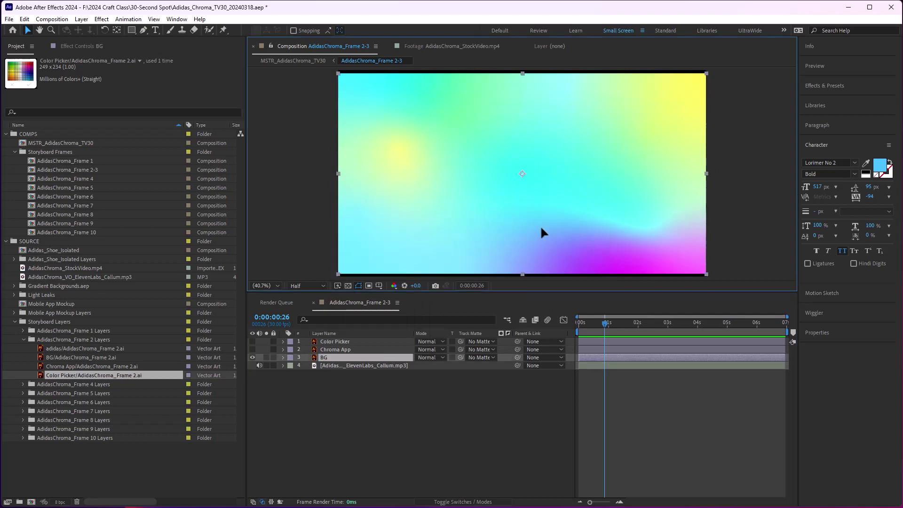
{"action": "left_click_drag", "start_coordinate": [704, 274], "coordinate": [709, 280]}
{"action": "left_click", "coordinate": [659, 425]}
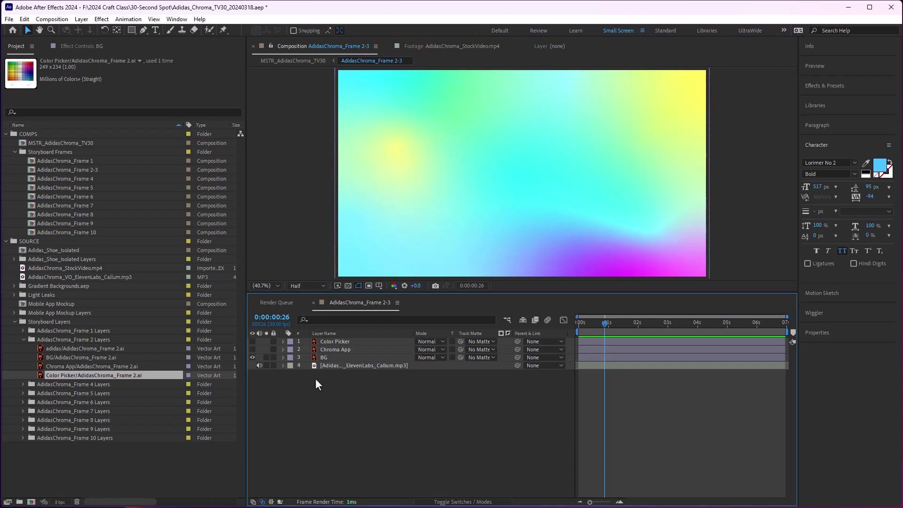
- Make the Chroma App layer visible as a size reference for the phone
{"action": "left_click", "coordinate": [343, 343]}
{"action": "left_click", "coordinate": [339, 349]}
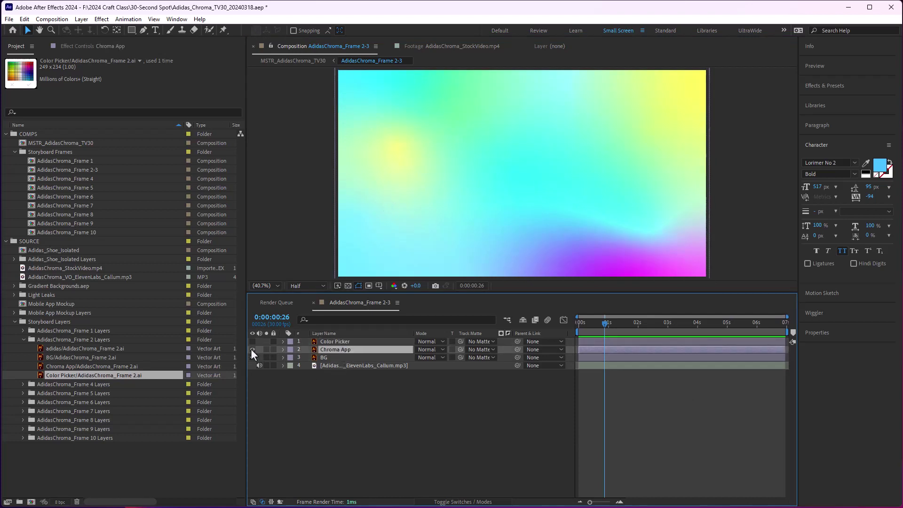
{"action": "left_click", "coordinate": [252, 349]}
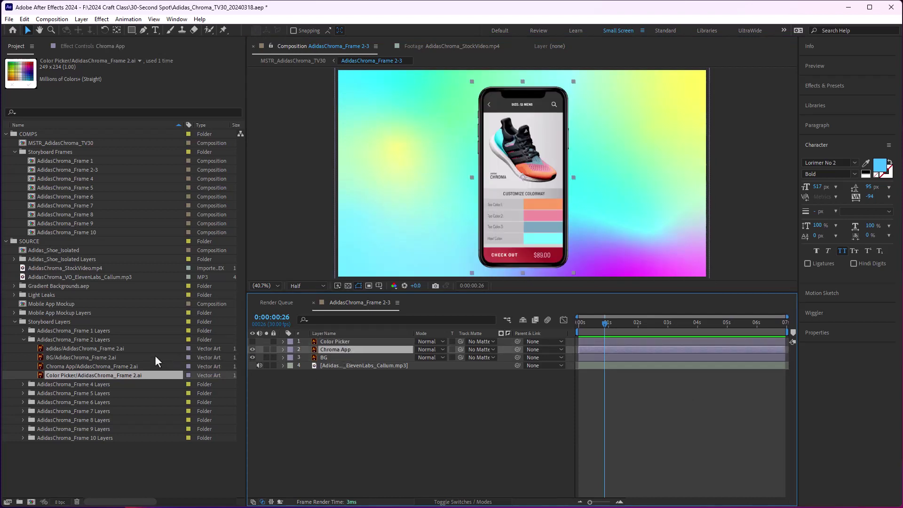
- Collapse the Storyboard Layers folder and add the Mobile App Mockup comp to the timeline directly above Chroma App
{"action": "left_click", "coordinate": [22, 339]}
{"action": "left_click", "coordinate": [14, 321]}
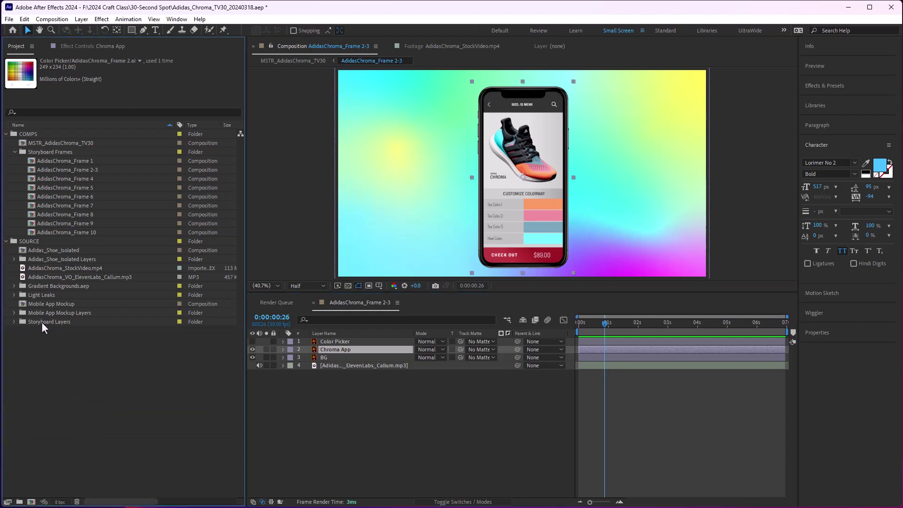
{"action": "left_click", "coordinate": [57, 305]}
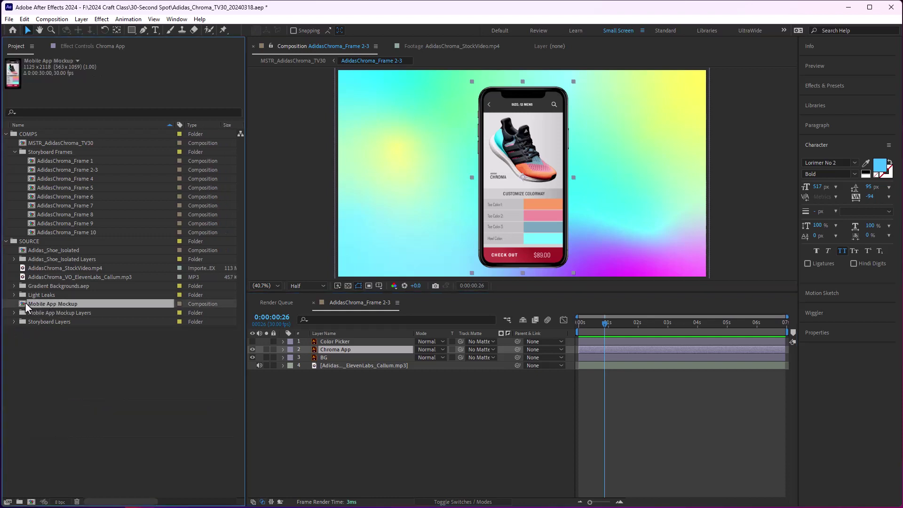
{"action": "left_click_drag", "start_coordinate": [25, 304], "coordinate": [319, 349]}
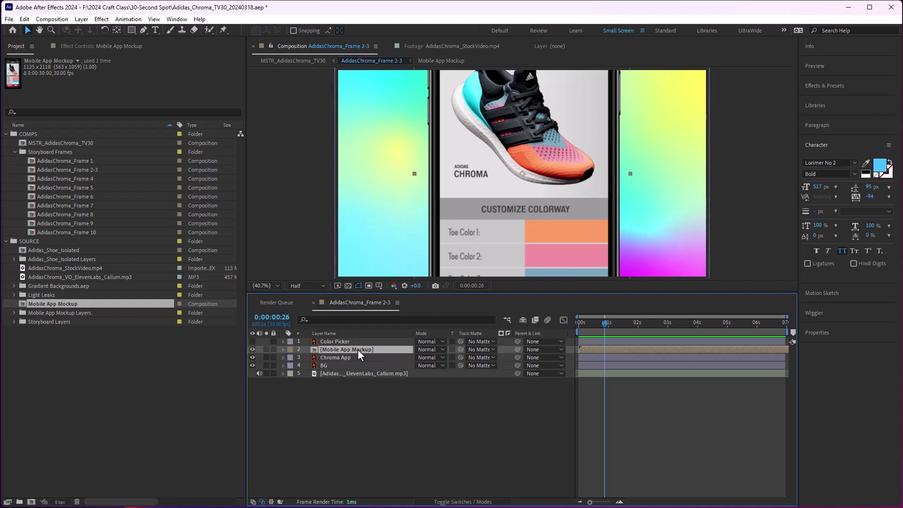
- Scale the Mobile App Mockup layer to 52%
{"action": "key", "text": "s"}
{"action": "left_click_drag", "start_coordinate": [446, 358], "coordinate": [427, 357]}
{"action": "left_click", "coordinate": [468, 423]}
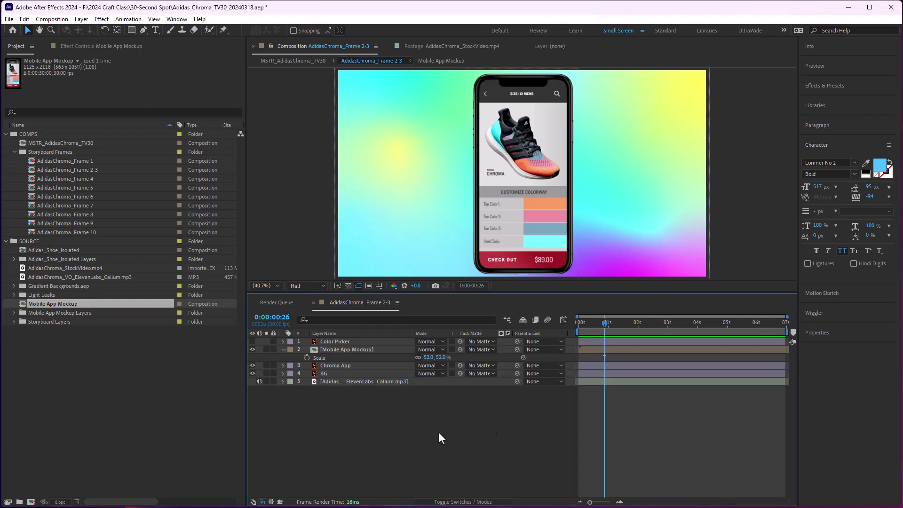
- Hide the Chroma App layer beneath the new mockup
{"action": "left_click", "coordinate": [321, 366]}
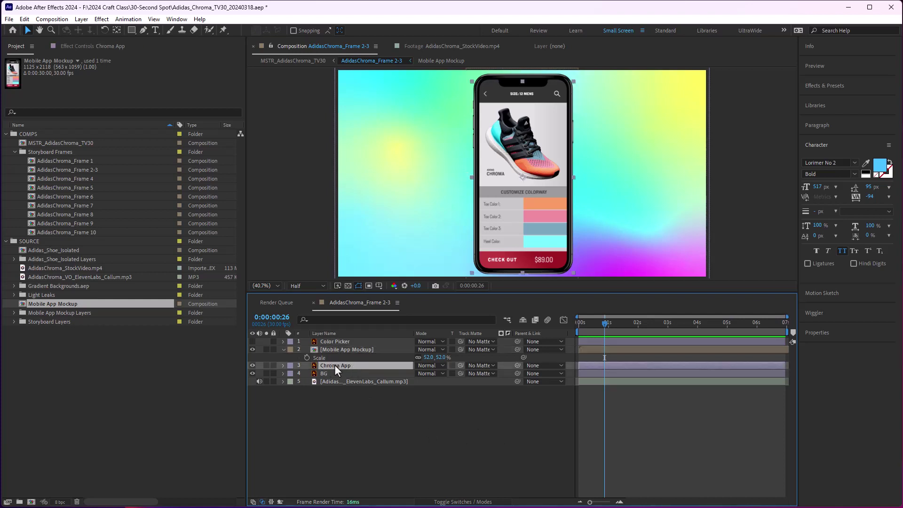
{"action": "left_click", "coordinate": [253, 365]}
{"action": "left_click", "coordinate": [375, 417]}
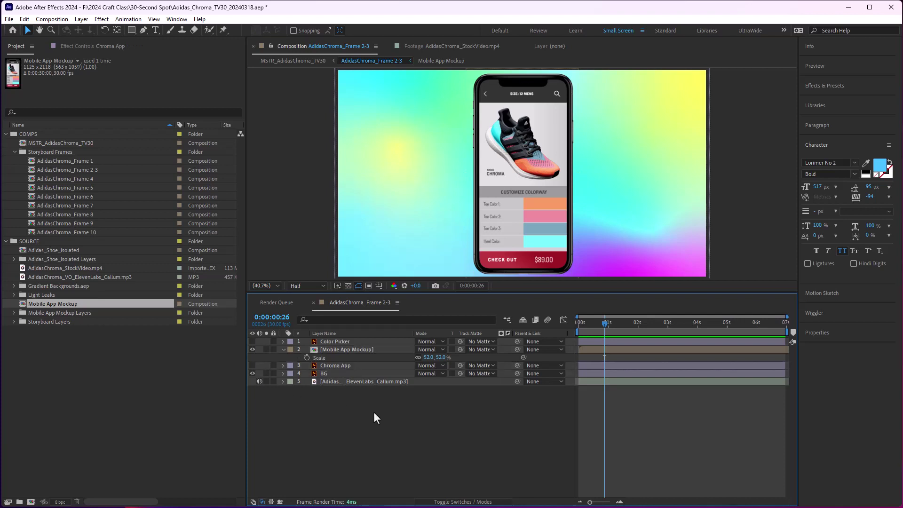
- Open the Mobile App Mockup comp and isolate its iPhone layer over the transparency grid
{"action": "left_click", "coordinate": [351, 349]}
{"action": "double_click", "coordinate": [349, 349]}
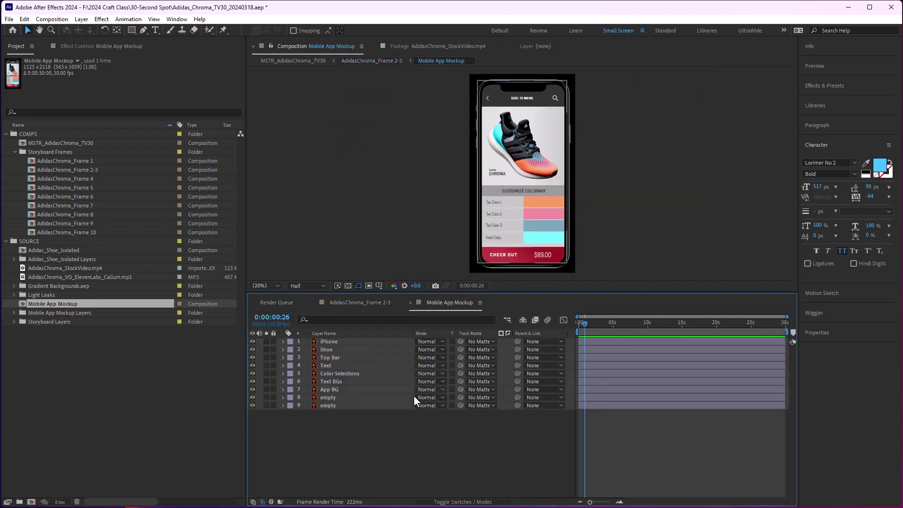
{"action": "left_click", "coordinate": [340, 340]}
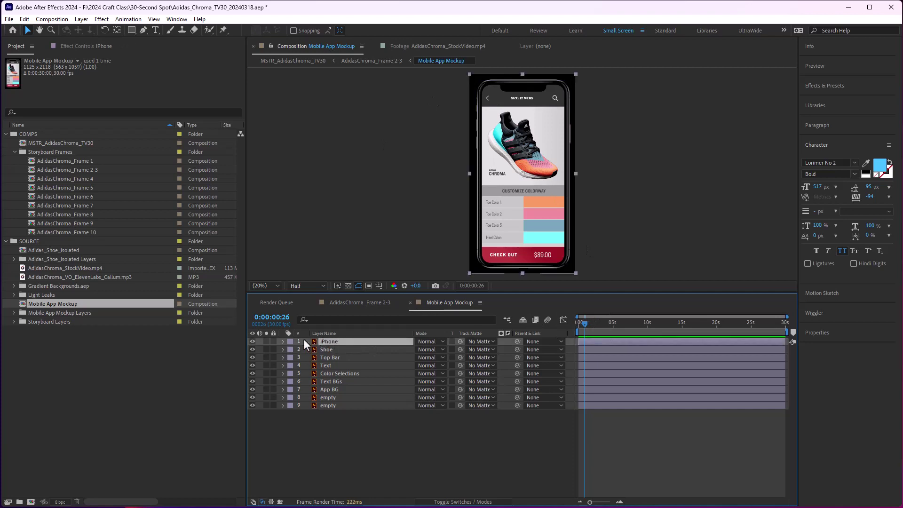
{"action": "left_click", "coordinate": [266, 341]}
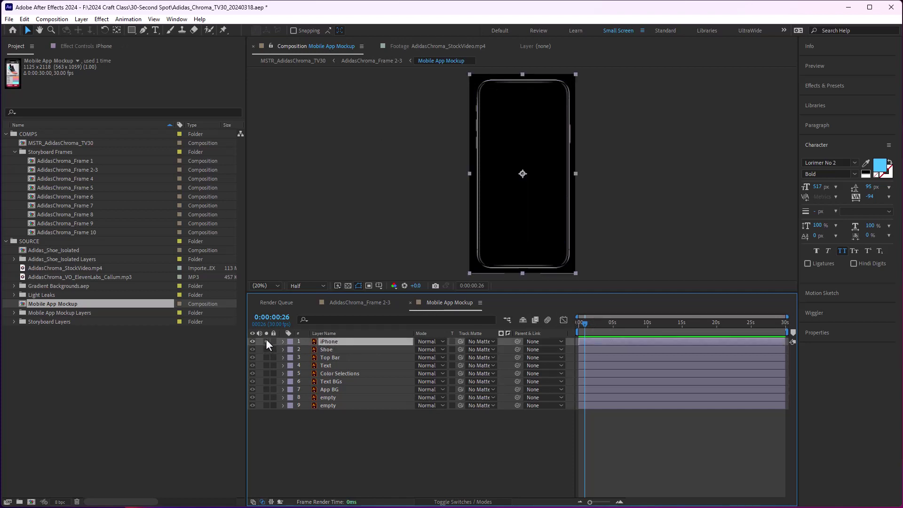
{"action": "left_click", "coordinate": [347, 286]}
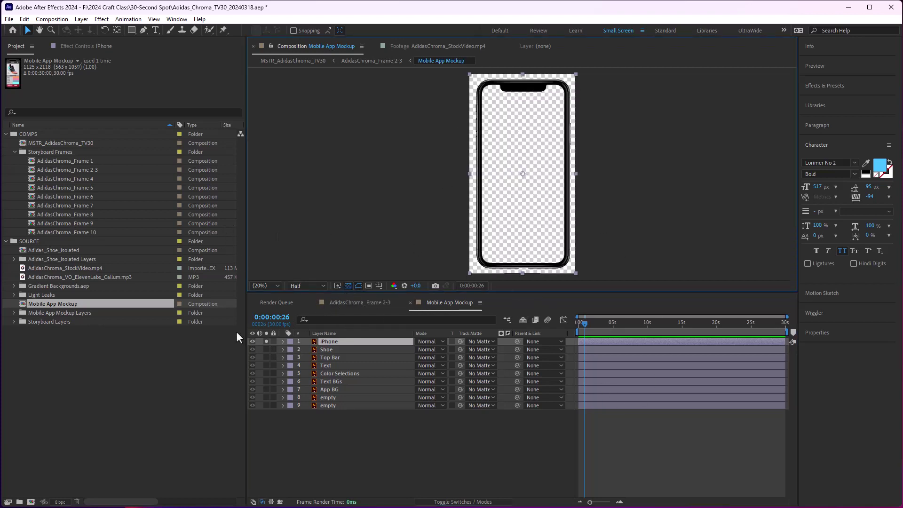
- Unsolo the iPhone layer and examine the Shoe, Top Bar, Text, Color Selections, Text BGs and App BG layers by soloing each in turn
{"action": "left_click", "coordinate": [266, 342]}
{"action": "left_click", "coordinate": [266, 349]}
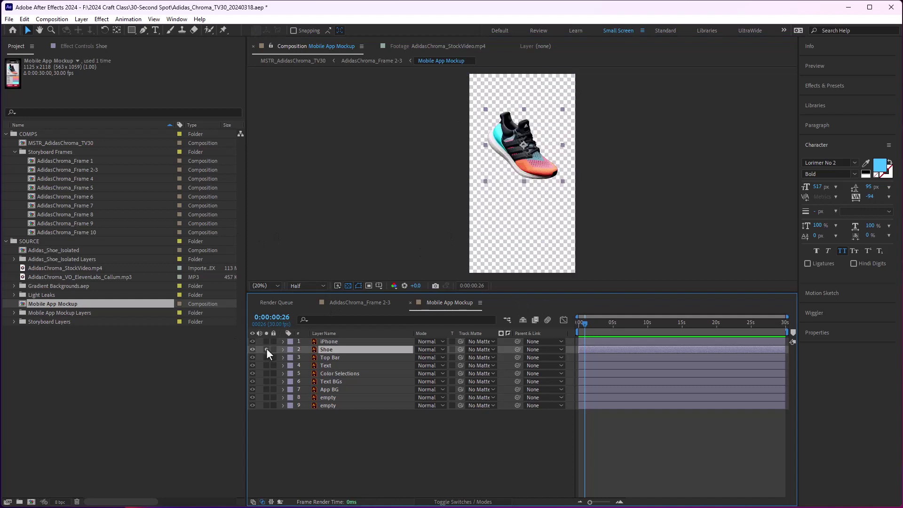
{"action": "left_click", "coordinate": [266, 350]}
{"action": "left_click", "coordinate": [267, 357]}
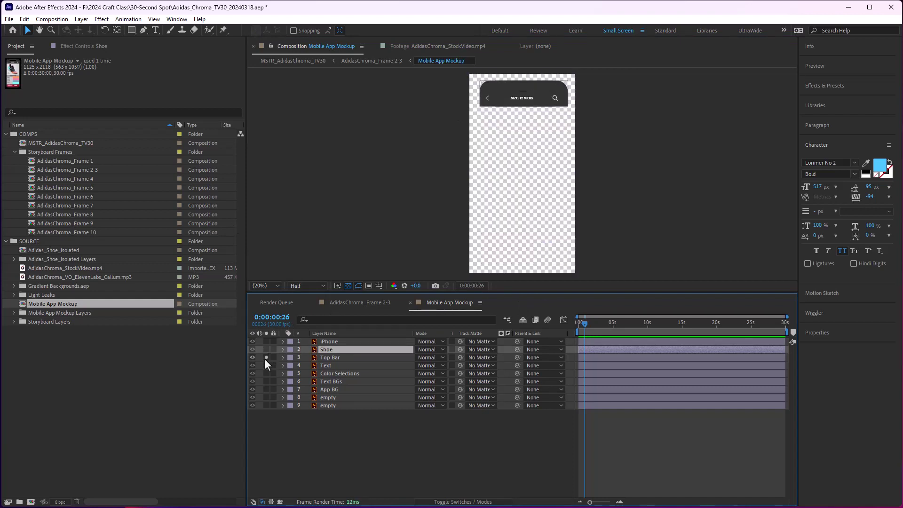
{"action": "left_click", "coordinate": [266, 358]}
{"action": "left_click", "coordinate": [266, 365]}
{"action": "left_click", "coordinate": [266, 365]}
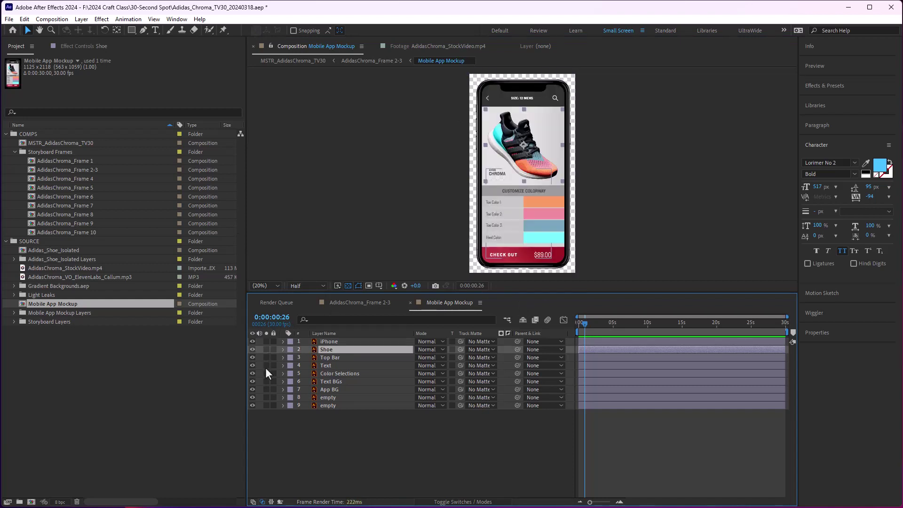
{"action": "left_click", "coordinate": [266, 373]}
{"action": "left_click", "coordinate": [266, 374]}
{"action": "left_click", "coordinate": [266, 382]}
{"action": "left_click", "coordinate": [266, 381]}
{"action": "left_click", "coordinate": [266, 390]}
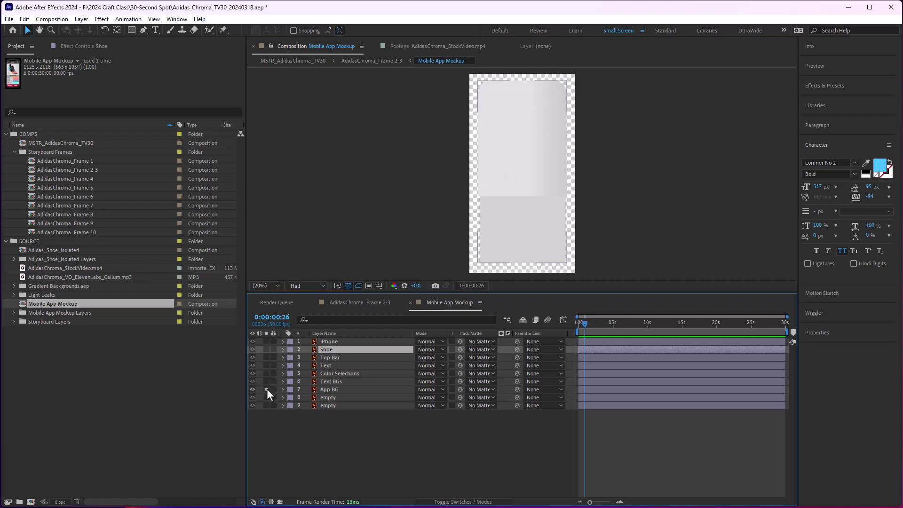
{"action": "left_click", "coordinate": [267, 388]}
{"action": "left_click", "coordinate": [367, 442]}
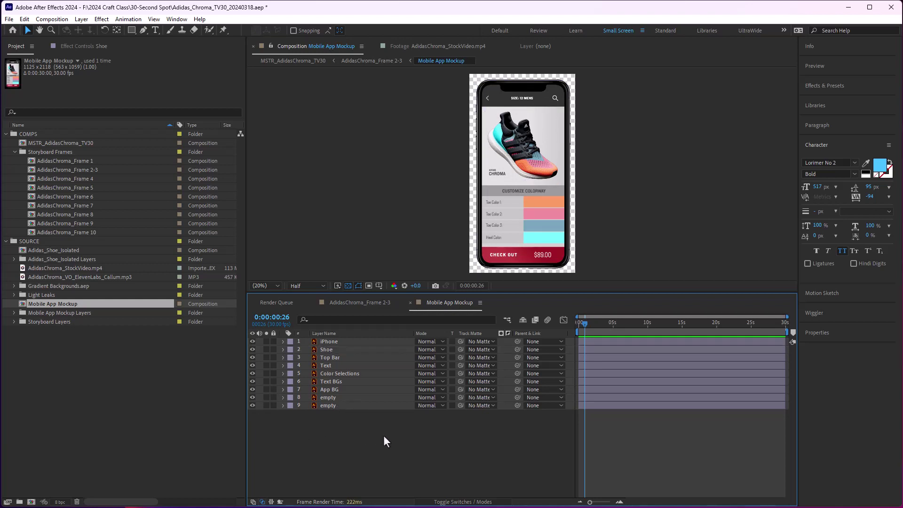
- Hide the Shoe layer in the mockup and open the Adidas_Shoe_Isolated comp
{"action": "left_click", "coordinate": [252, 350]}
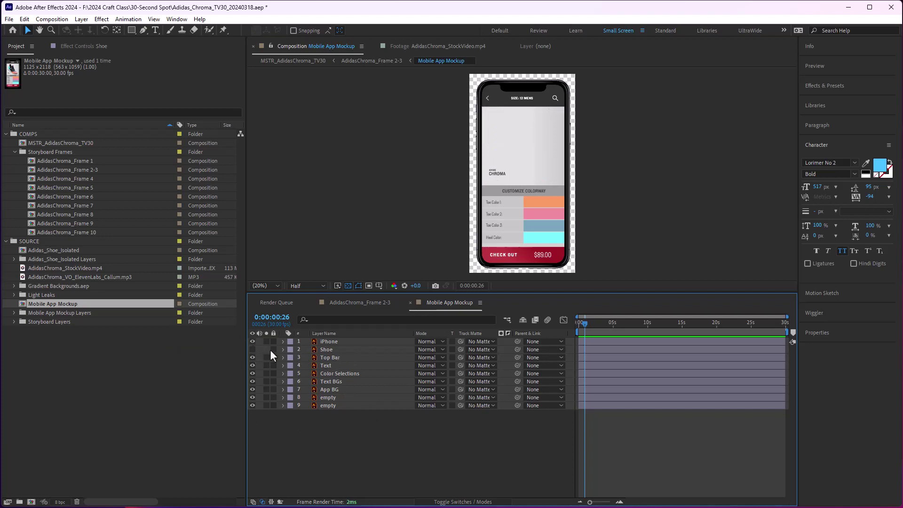
{"action": "left_click", "coordinate": [62, 251]}
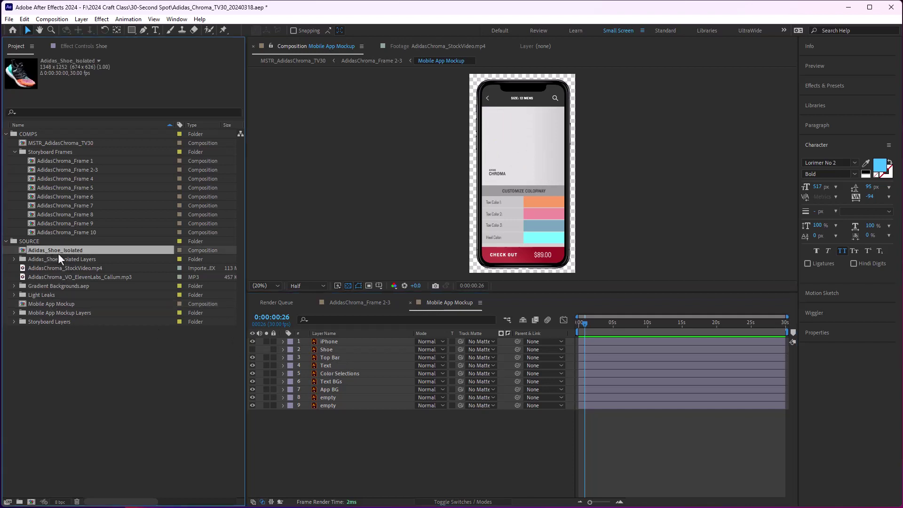
{"action": "double_click", "coordinate": [23, 250]}
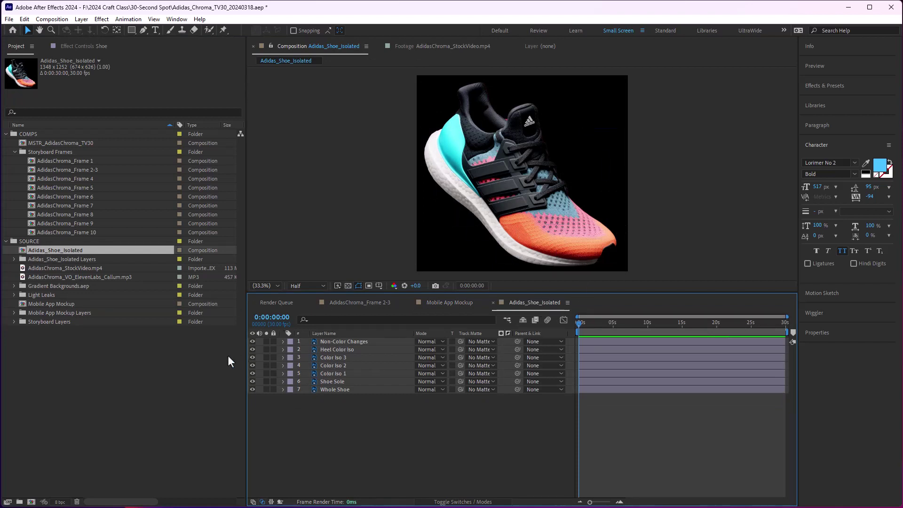
- Return to the Mobile App Mockup comp and add the Adidas_Shoe_Isolated comp directly beneath the iPhone layer
{"action": "mouse_move", "coordinate": [252, 341]}
{"action": "left_mouse_down"}
{"action": "mouse_move", "coordinate": [252, 388]}
{"action": "mouse_move", "coordinate": [252, 340]}
{"action": "left_mouse_up"}
{"action": "left_click", "coordinate": [251, 389]}
{"action": "left_click", "coordinate": [443, 304]}
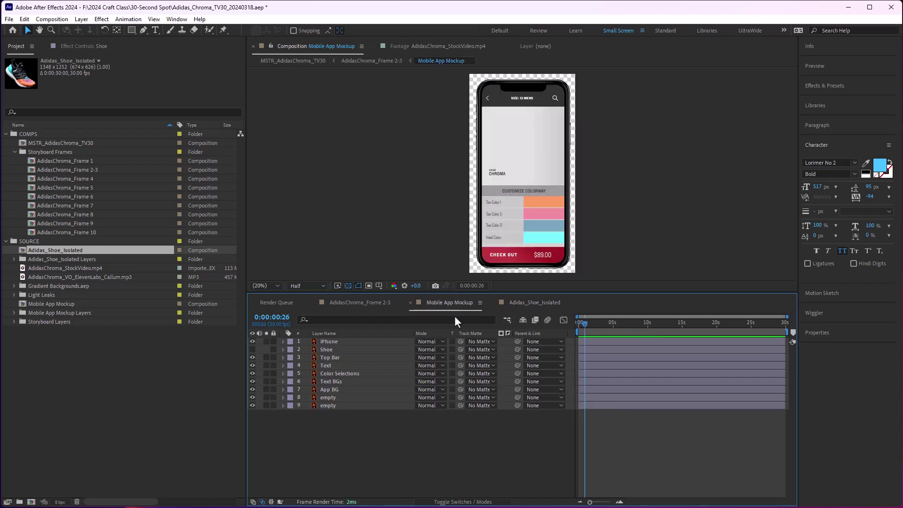
{"action": "left_click", "coordinate": [47, 251]}
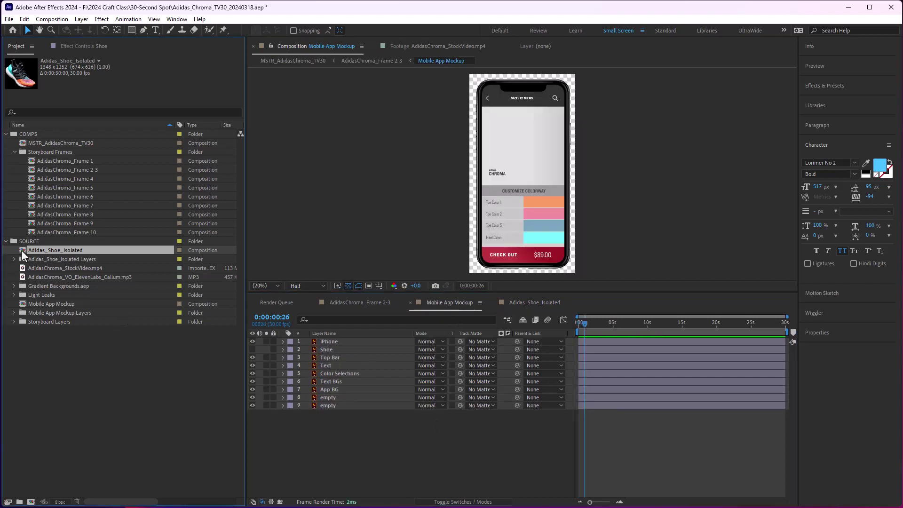
{"action": "left_click_drag", "start_coordinate": [21, 249], "coordinate": [250, 349]}
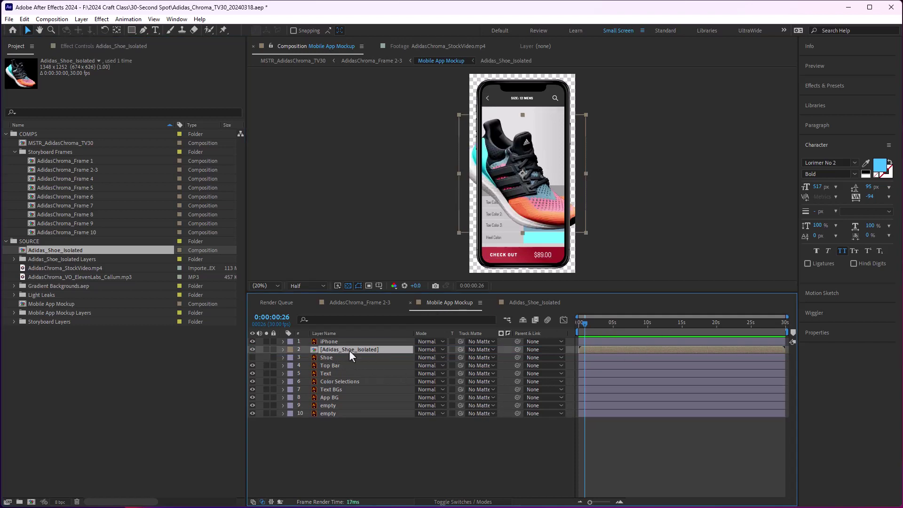
- Show the original Shoe layer as a reference and match Adidas_Shoe_Isolated to it with 60.5% scale and position 572.5, 759.8
{"action": "left_click", "coordinate": [315, 357]}
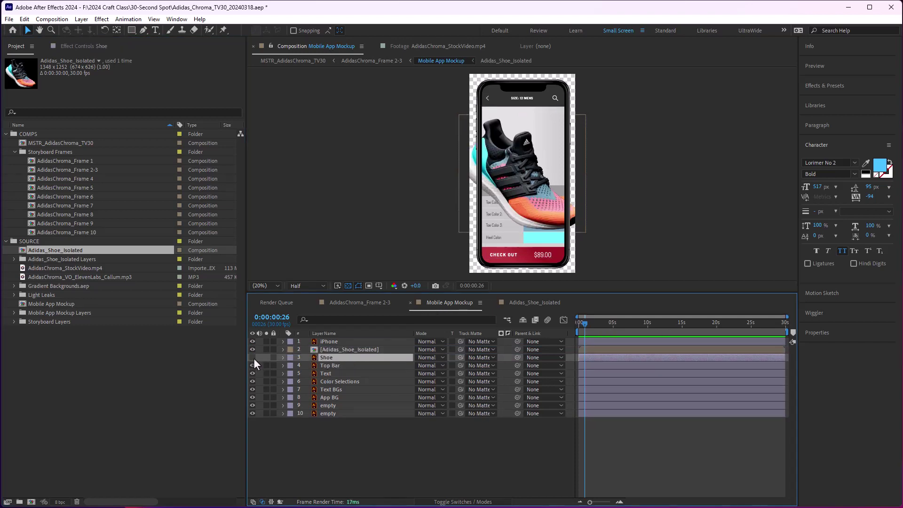
{"action": "left_click", "coordinate": [253, 357]}
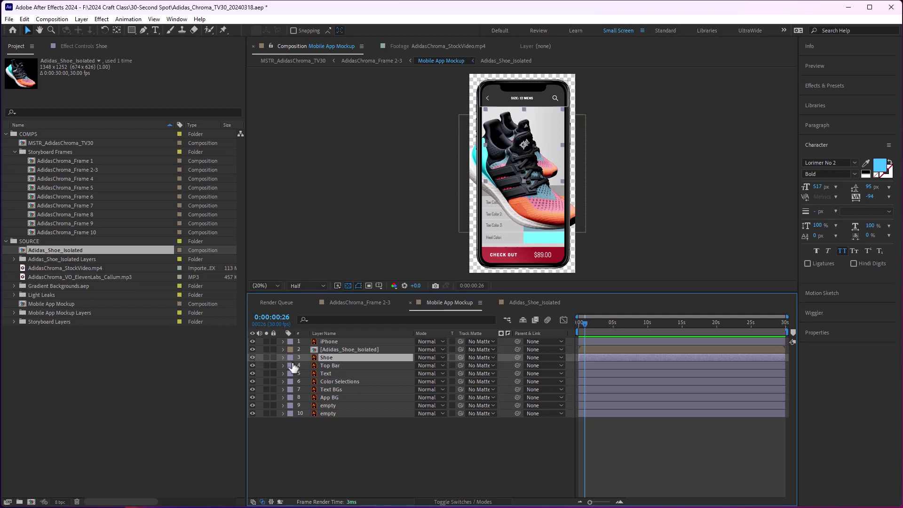
{"action": "left_click", "coordinate": [339, 349]}
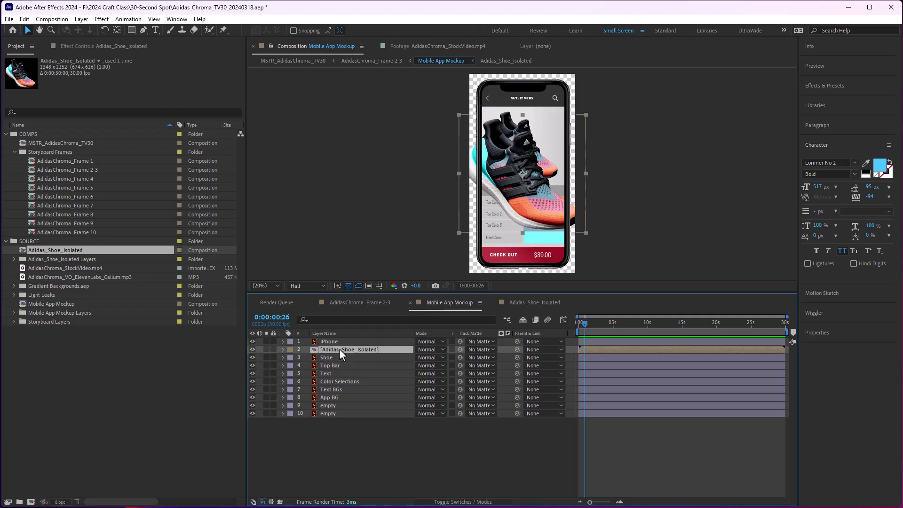
{"action": "key", "text": "s"}
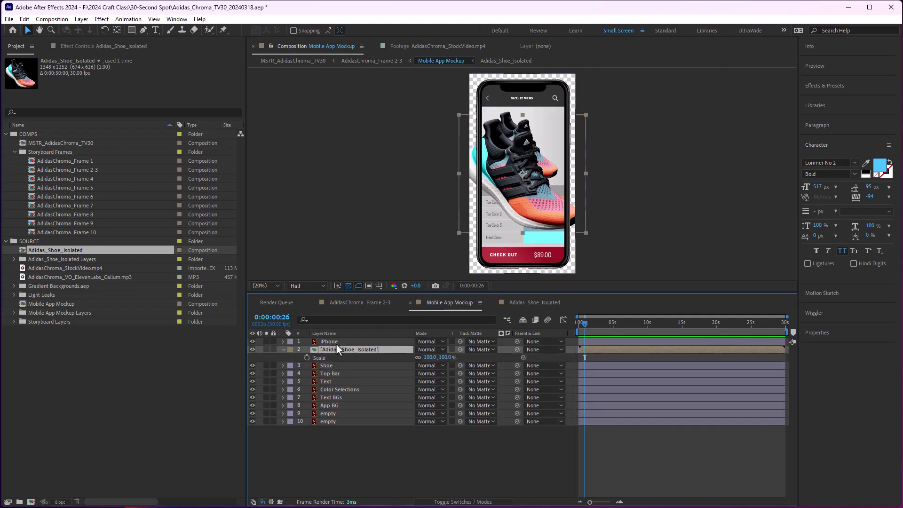
{"action": "key", "text": "shift+p"}
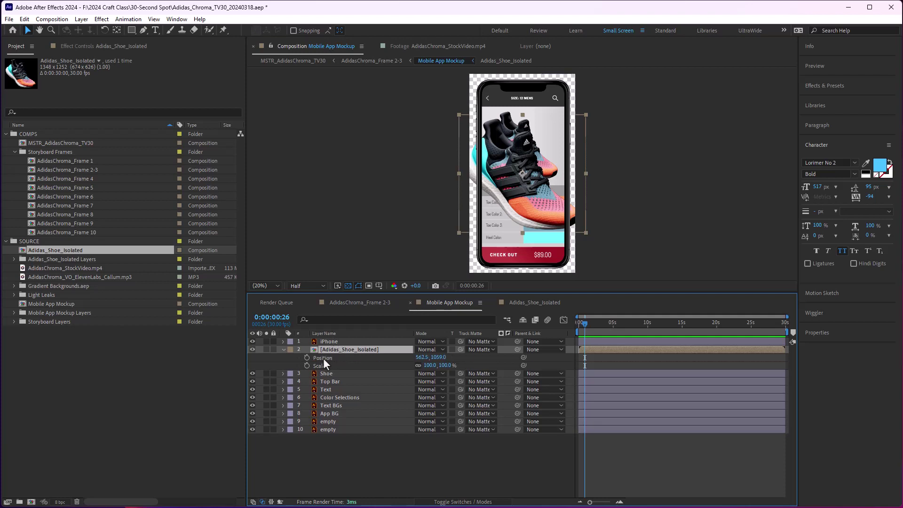
{"action": "left_click_drag", "start_coordinate": [447, 371], "coordinate": [283, 362]}
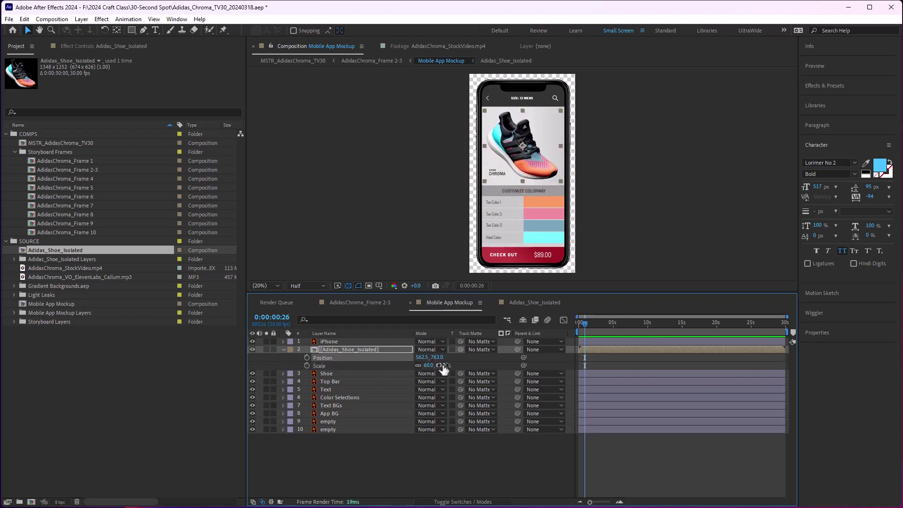
{"action": "left_click_drag", "start_coordinate": [435, 365], "coordinate": [452, 366]}
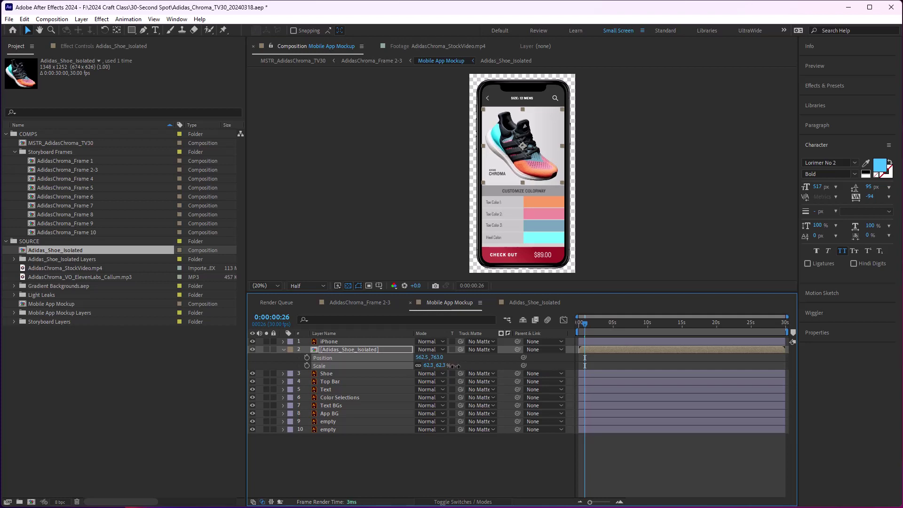
{"action": "mouse_move", "coordinate": [454, 365]}
{"action": "left_mouse_down"}
{"action": "mouse_move", "coordinate": [470, 366]}
{"action": "mouse_move", "coordinate": [440, 366]}
{"action": "mouse_move", "coordinate": [448, 369]}
{"action": "left_mouse_up"}
{"action": "left_click_drag", "start_coordinate": [480, 367], "coordinate": [425, 358]}
{"action": "left_click", "coordinate": [370, 352]}
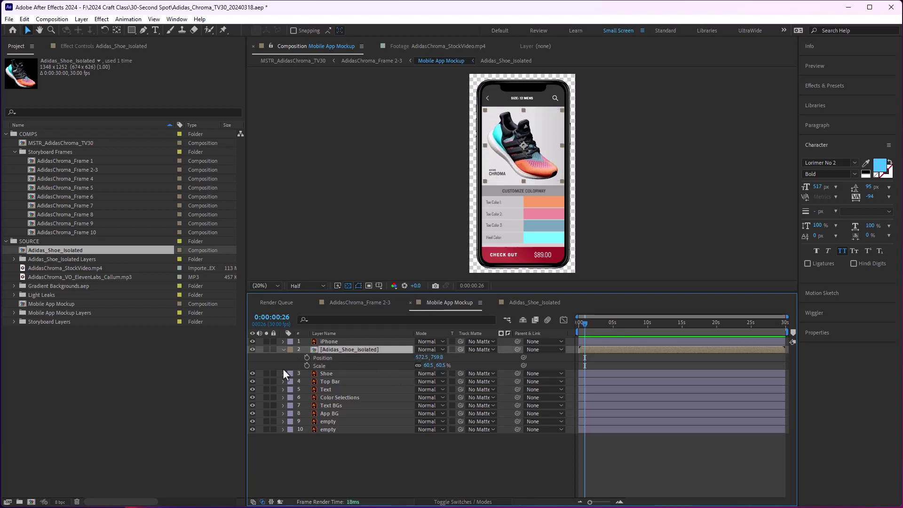
- Hide the original Shoe layer in the mockup and clear the layer selection
{"action": "left_click", "coordinate": [252, 374]}
{"action": "left_click", "coordinate": [442, 436]}
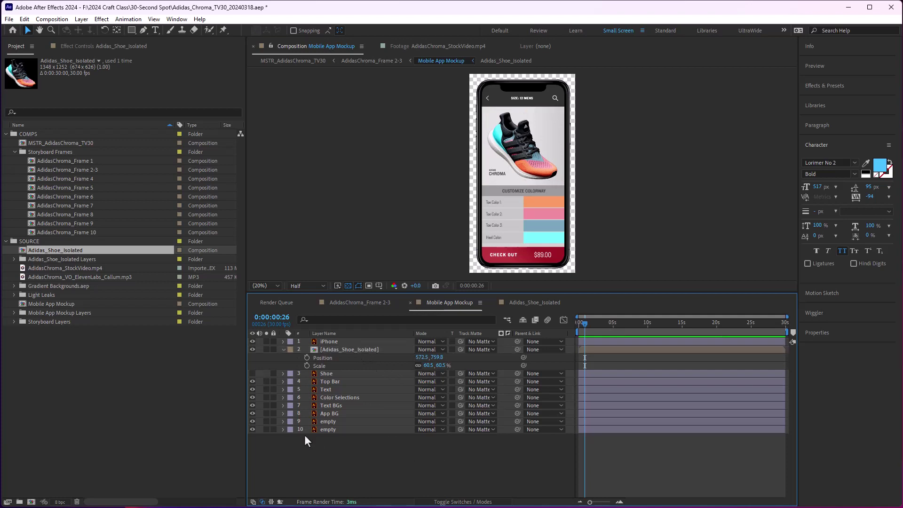
{"action": "left_click", "coordinate": [335, 373]}
{"action": "left_click", "coordinate": [401, 455]}
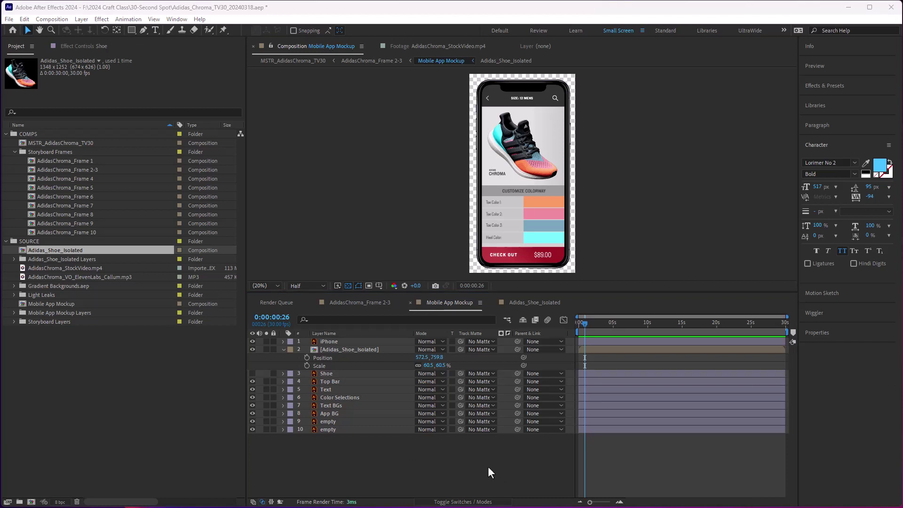
- Check the Adidas_Shoe_Isolated layer in the mockup by toggling its visibility off and on
{"action": "left_click", "coordinate": [366, 349]}
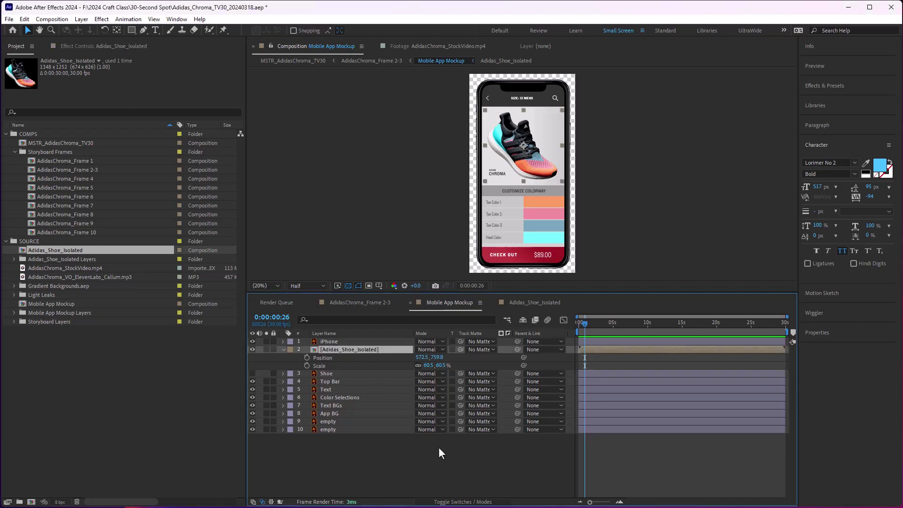
{"action": "left_click", "coordinate": [251, 349]}
{"action": "left_click", "coordinate": [251, 349]}
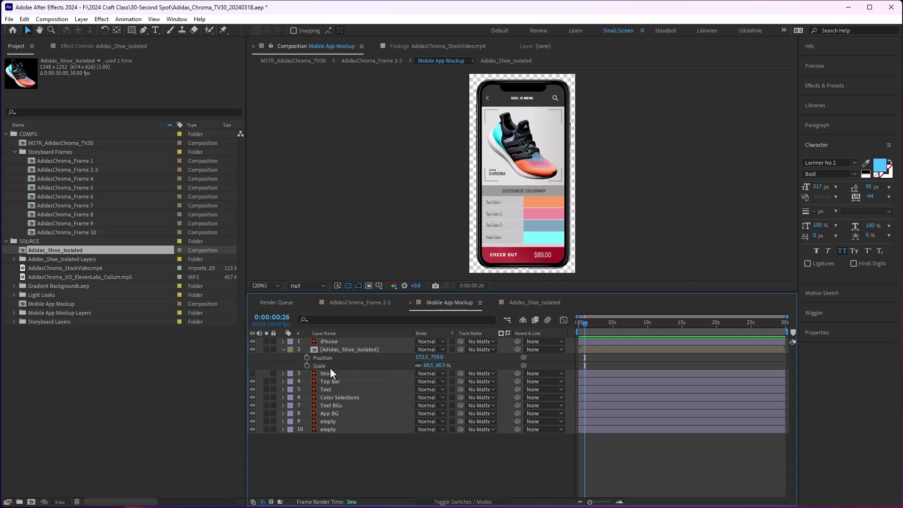
{"action": "left_click", "coordinate": [344, 352]}
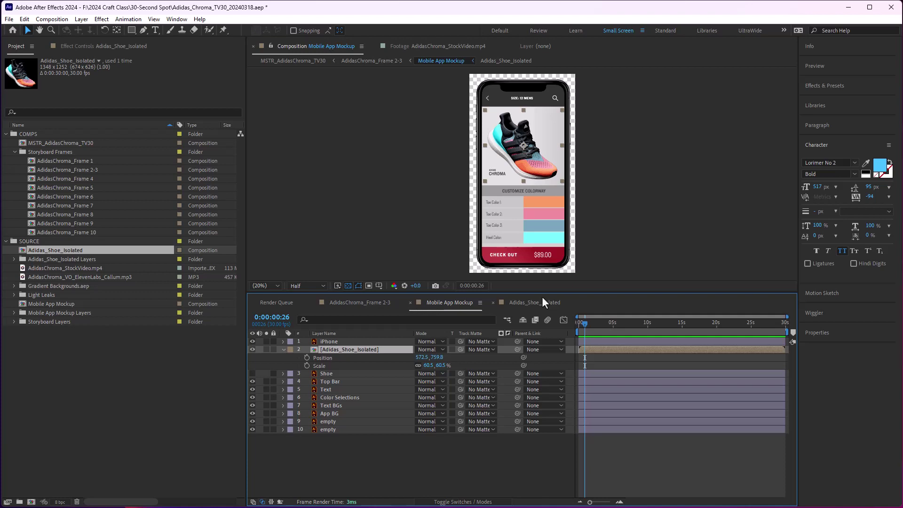
{"action": "left_click", "coordinate": [377, 460]}
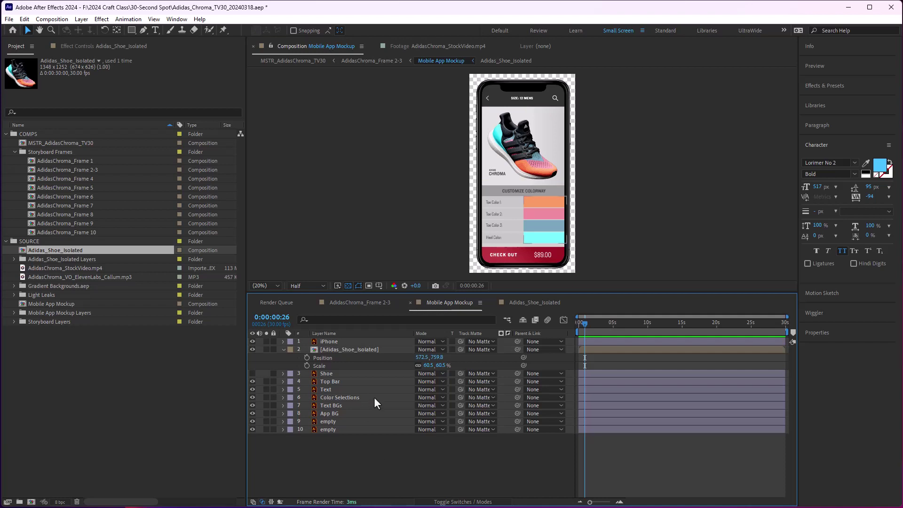
- Show the Color Picker layer in AdidasChroma_Frame 2-3, then move it over the phone's shoe picture and enlarge it to about 131.4%
{"action": "left_click", "coordinate": [360, 302]}
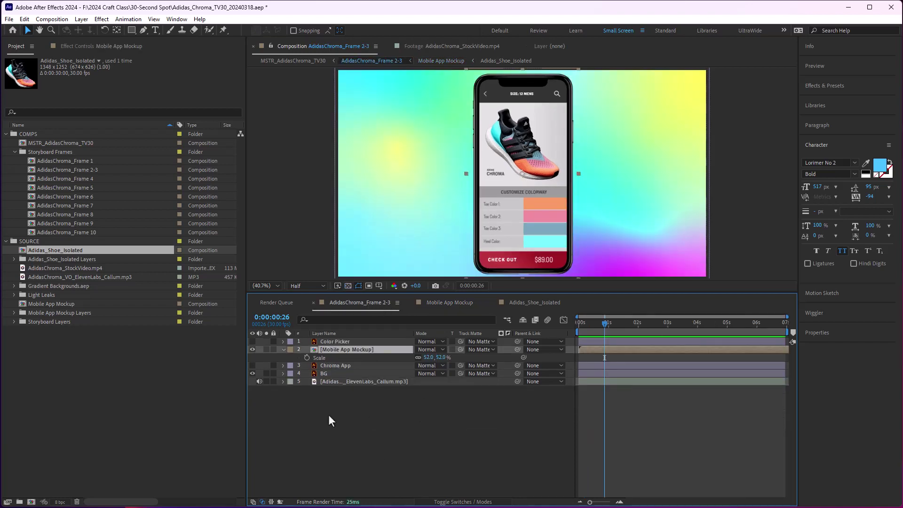
{"action": "left_click", "coordinate": [253, 341]}
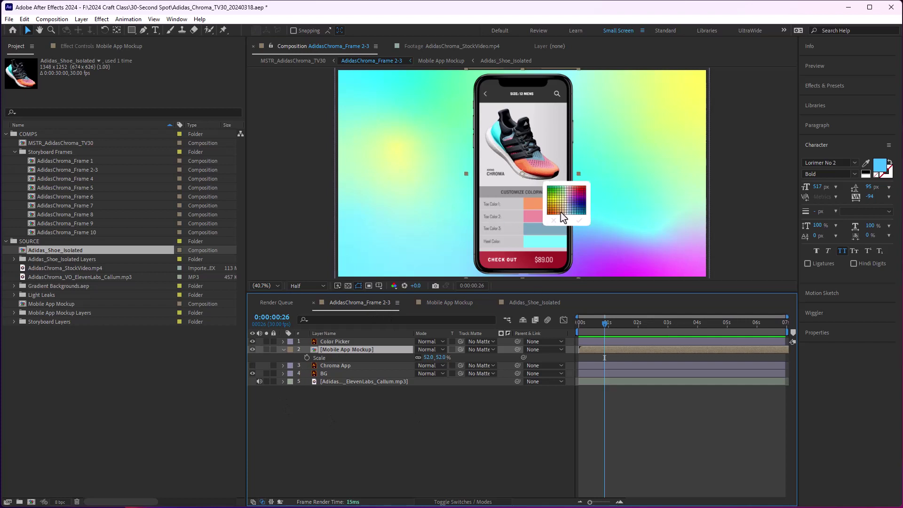
{"action": "left_click_drag", "start_coordinate": [515, 213], "coordinate": [540, 184]}
{"action": "left_click", "coordinate": [338, 340]}
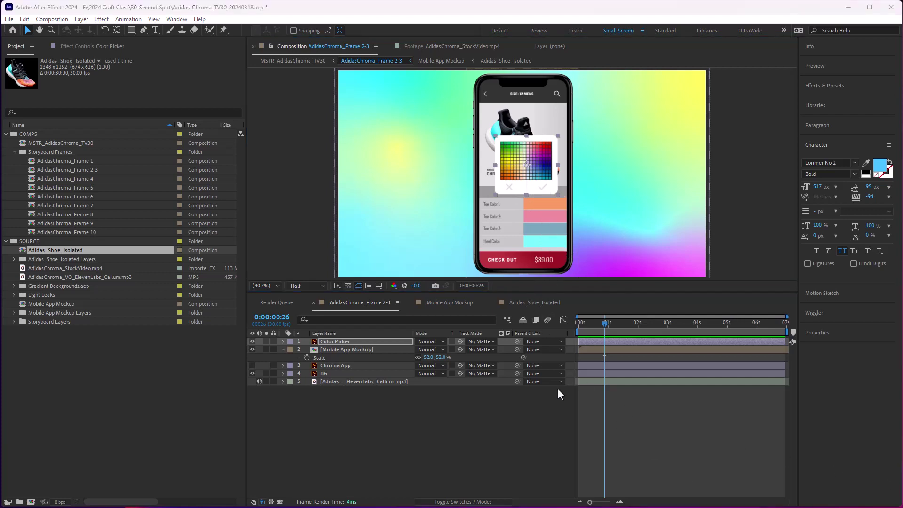
- Keyframe the Color Picker's Scale at 131.4% on 0:00:00:26 and at 0% on 0:00:00:14
{"action": "left_click", "coordinate": [367, 341]}
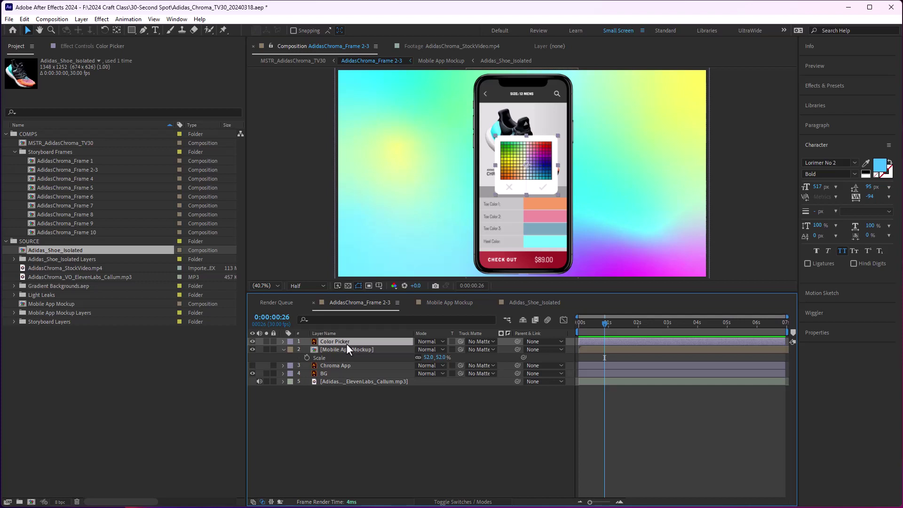
{"action": "key", "text": "s"}
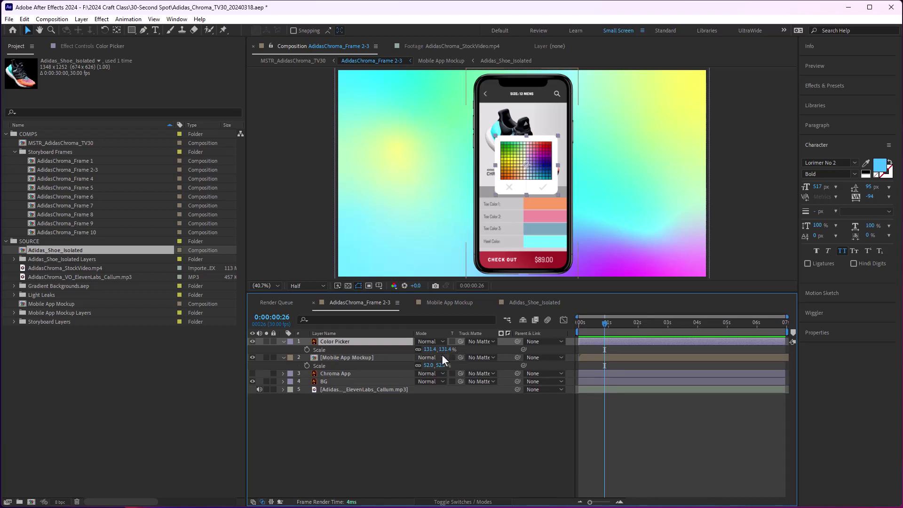
{"action": "left_click", "coordinate": [306, 349]}
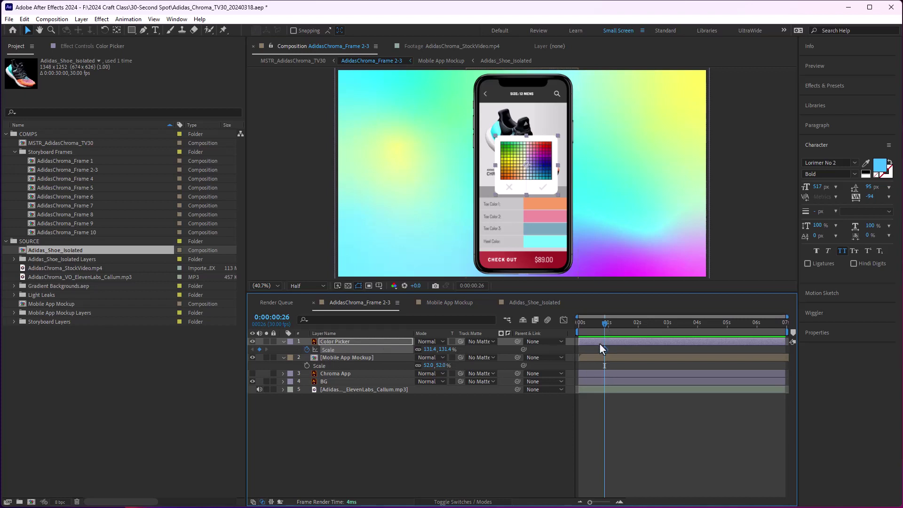
{"action": "left_click_drag", "start_coordinate": [605, 325], "coordinate": [592, 326]}
{"action": "left_click", "coordinate": [445, 350]}
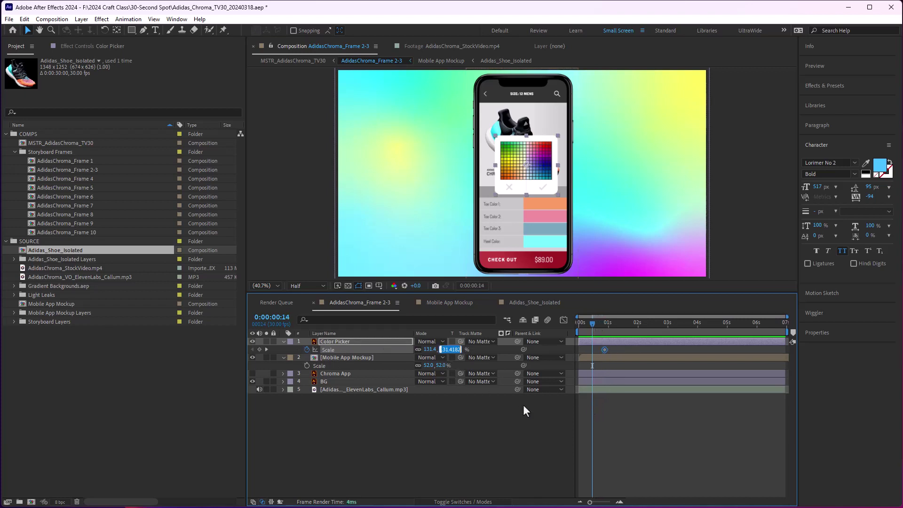
{"action": "type", "text": "0"}
{"action": "key", "text": "Return"}
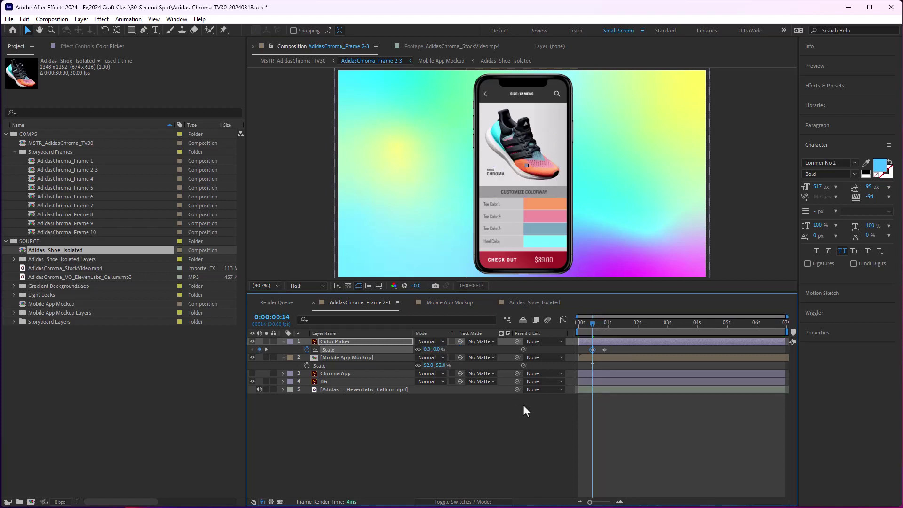
- Move the Color Picker's 131.4% Scale keyframe earlier to speed up the pop-in, and preview the animation
{"action": "key", "text": "space"}
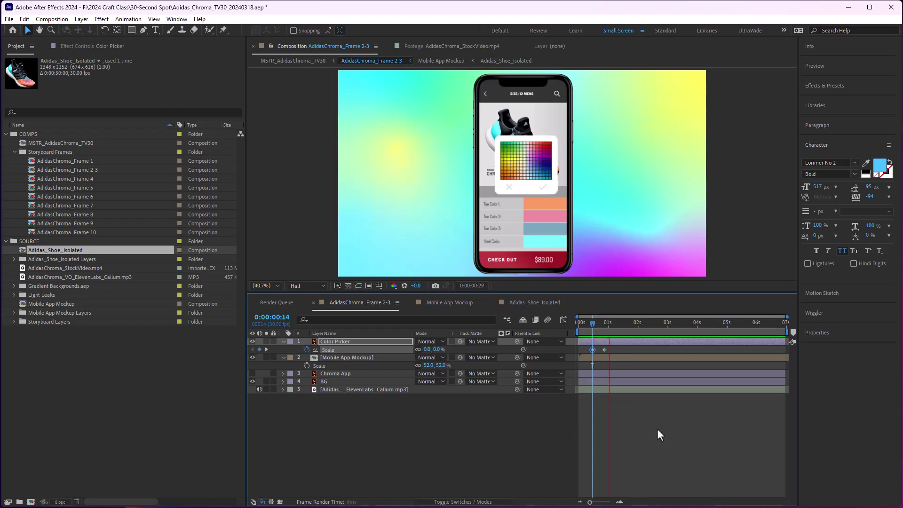
{"action": "key", "text": "space"}
{"action": "left_click_drag", "start_coordinate": [604, 349], "coordinate": [585, 328]}
{"action": "key", "text": "space"}
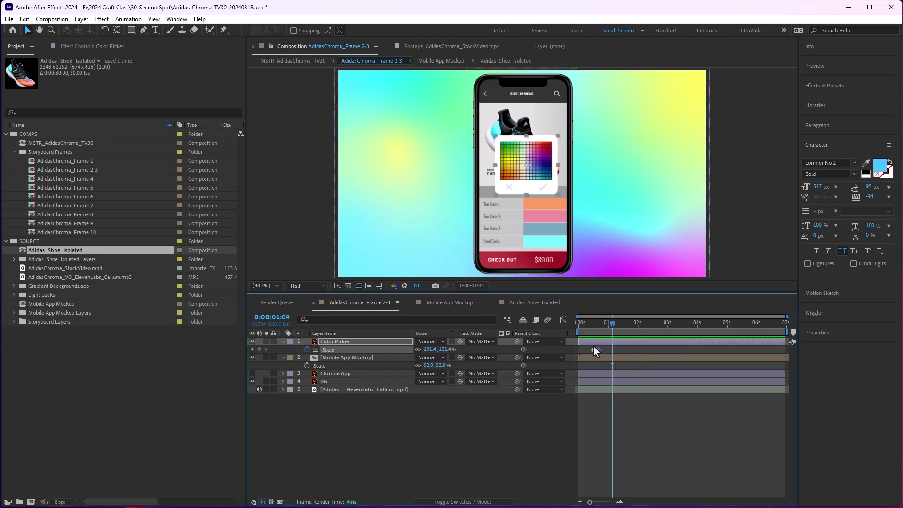
{"action": "mouse_move", "coordinate": [594, 348]}
{"action": "left_click_drag", "start_coordinate": [605, 328], "coordinate": [585, 329]}
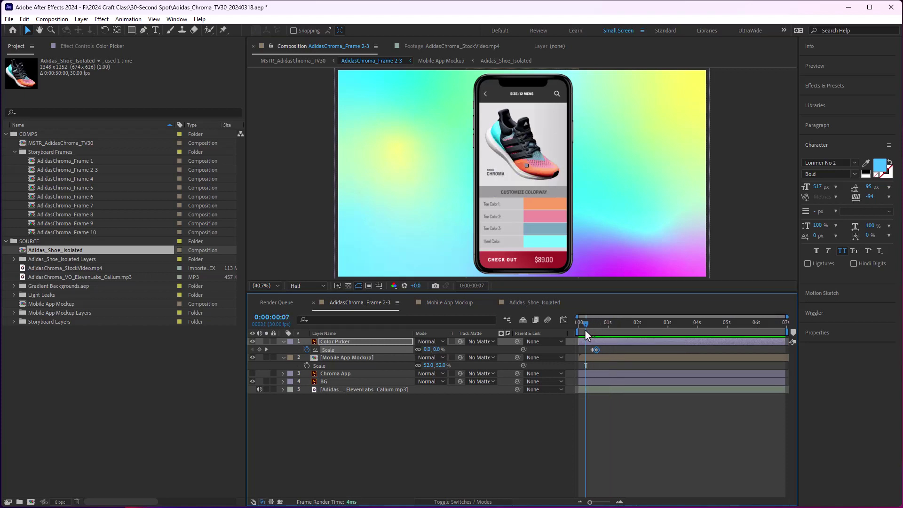
{"action": "key", "text": "space"}
{"action": "left_click", "coordinate": [589, 326]}
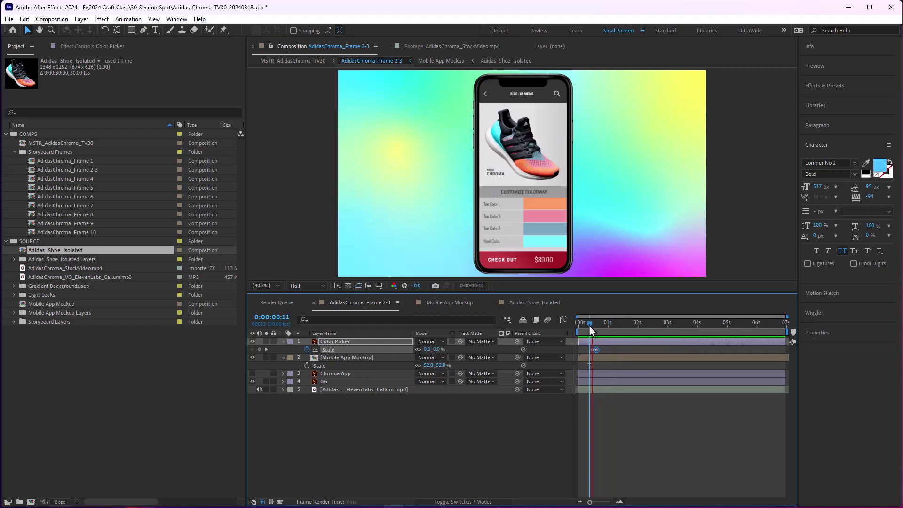
{"action": "key", "text": "space"}
- Nudge the ending Scale keyframe closer to the 0% keyframe and preview the pop-in from the start of the comp
{"action": "left_click", "coordinate": [598, 348]}
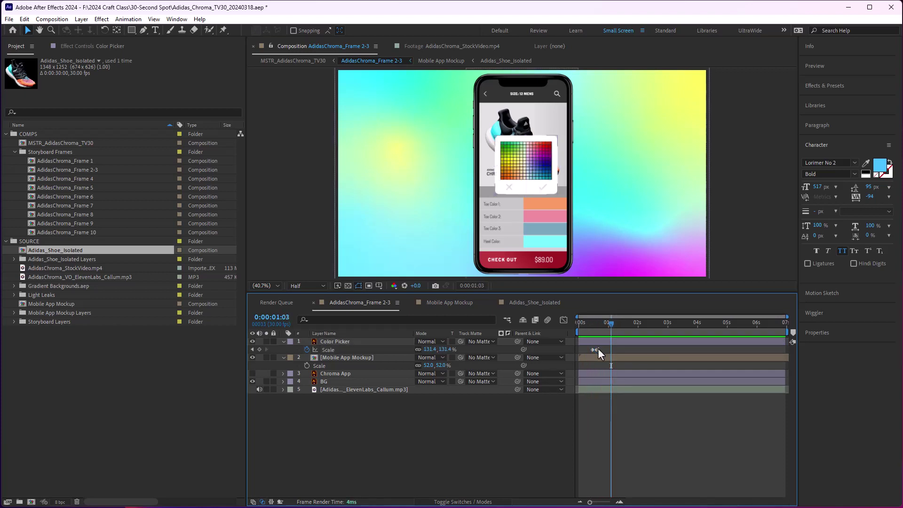
{"action": "left_click", "coordinate": [596, 349]}
{"action": "left_click_drag", "start_coordinate": [600, 334], "coordinate": [591, 334]}
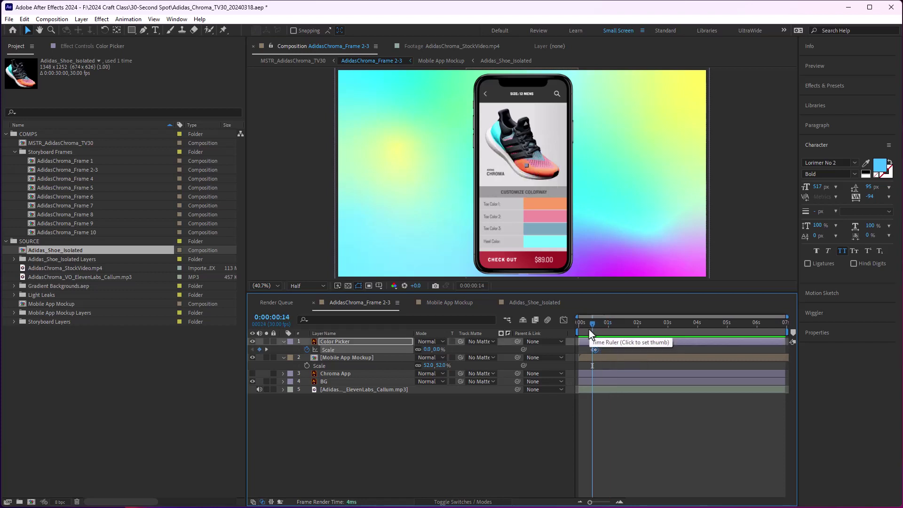
{"action": "key", "text": "space"}
{"action": "key", "text": "space"}
{"action": "key", "text": "Home"}
{"action": "key", "text": "space"}
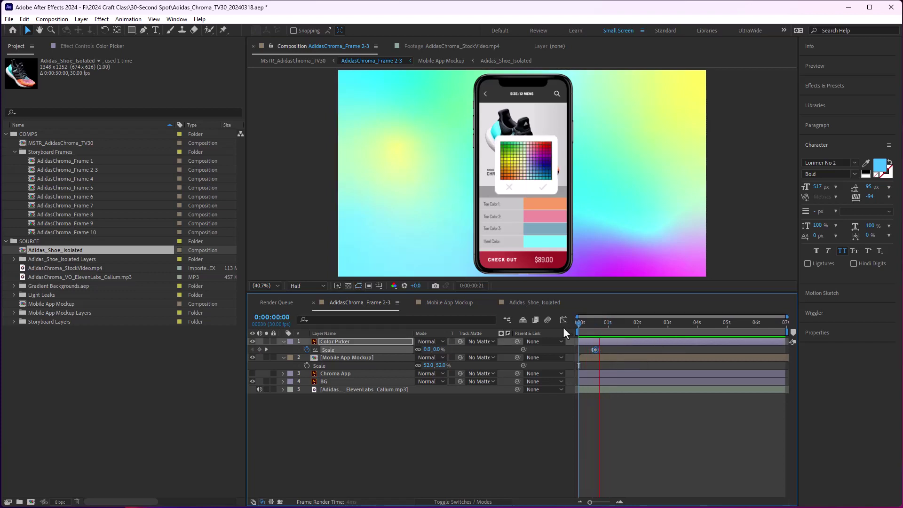
{"action": "key", "text": "space"}
- Trim the start of the Color Picker layer to just before its first Scale keyframe
{"action": "left_click", "coordinate": [608, 435]}
{"action": "left_click", "coordinate": [581, 341]}
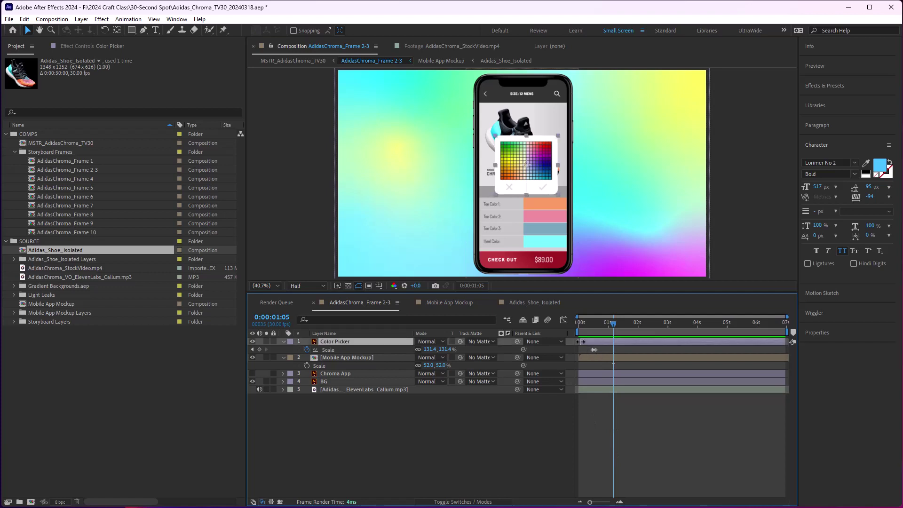
{"action": "left_click_drag", "start_coordinate": [581, 341], "coordinate": [591, 341]}
- Draw a circle about 103 px wide over the lower part of the color picker's palette with the Ellipse tool
{"action": "left_click", "coordinate": [611, 414]}
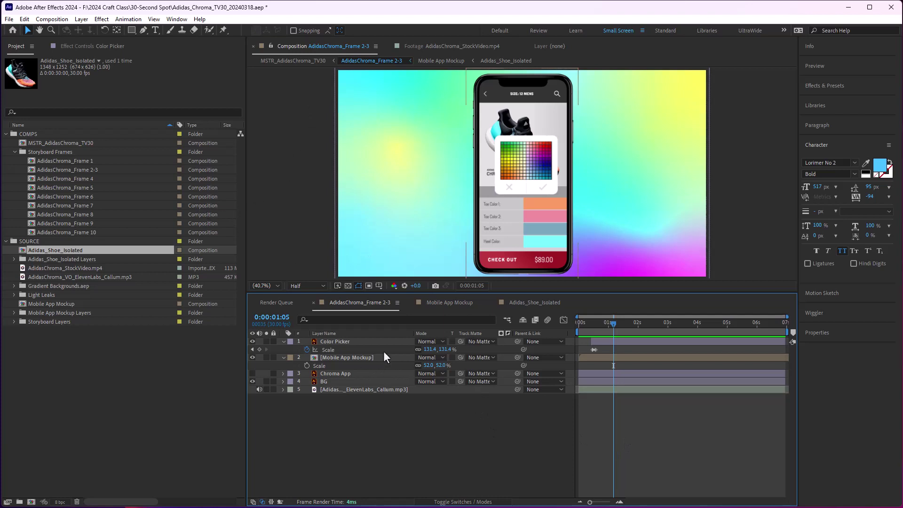
{"action": "left_click", "coordinate": [131, 32]}
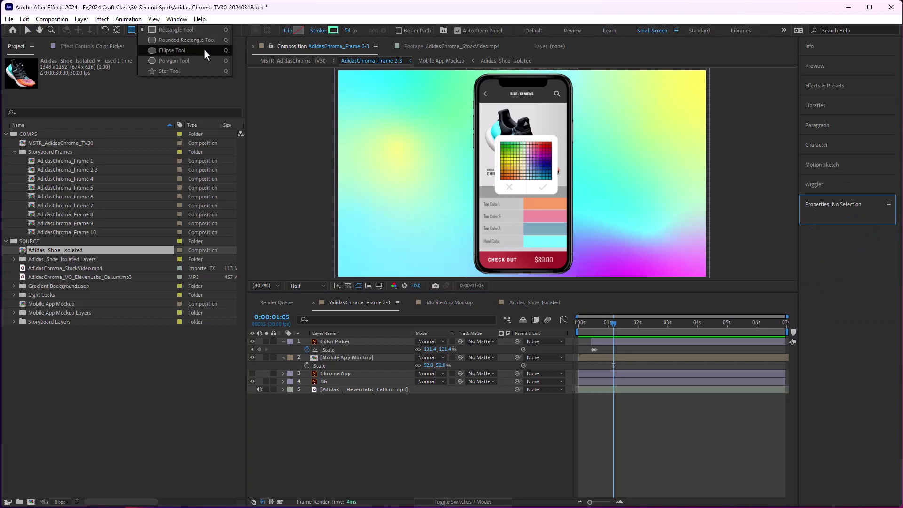
{"action": "left_click", "coordinate": [173, 51]}
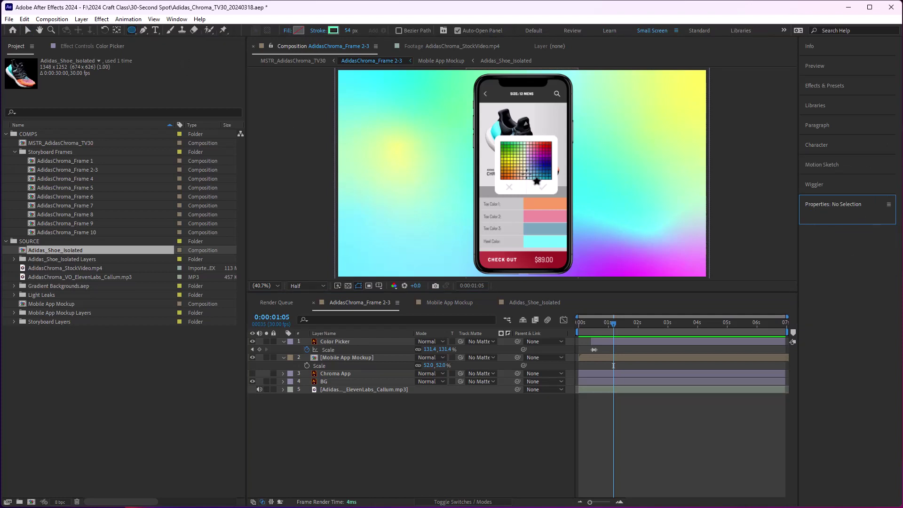
{"action": "mouse_move", "coordinate": [537, 181]}
{"action": "left_mouse_down"}
{"action": "mouse_move", "coordinate": [548, 204]}
{"action": "mouse_move", "coordinate": [530, 182]}
{"action": "left_mouse_up"}
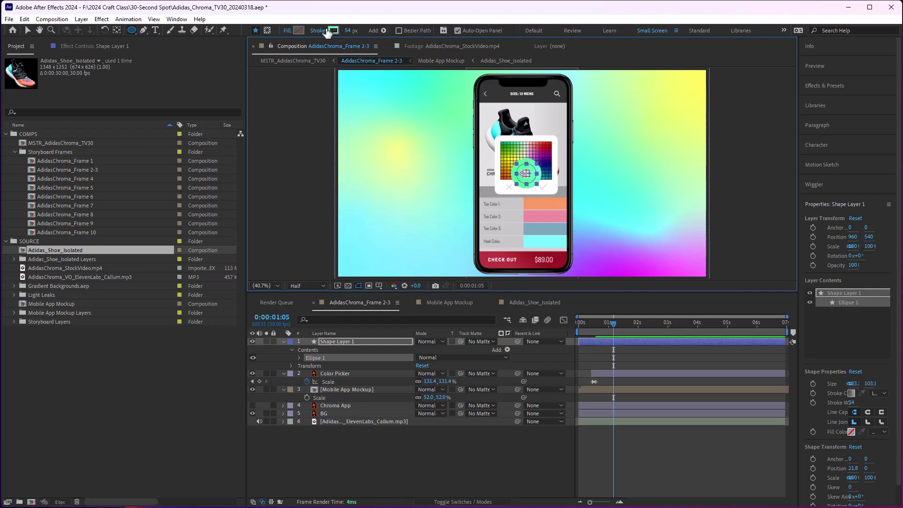
- Try to turn the circle's gradient stroke white by setting the gradient's first color stop to FFFFFF
{"action": "left_click", "coordinate": [333, 31]}
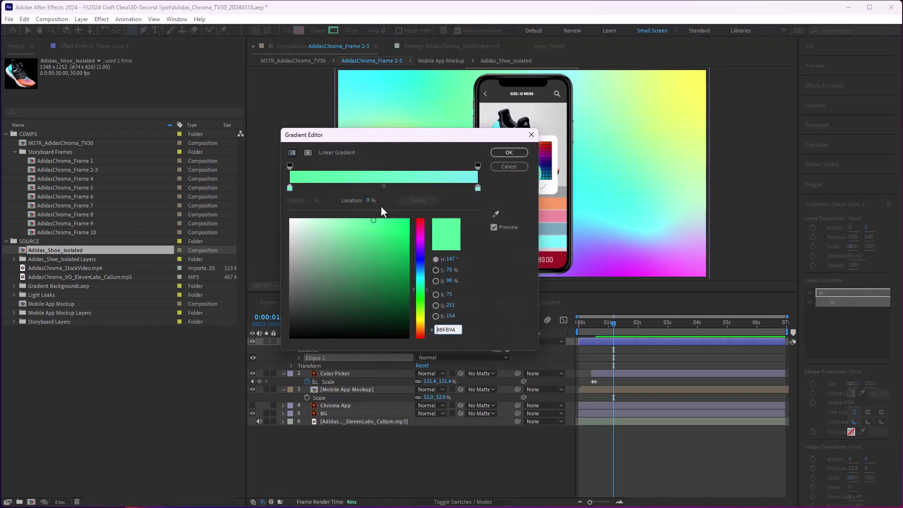
{"action": "left_click", "coordinate": [287, 215]}
{"action": "left_click", "coordinate": [508, 152]}
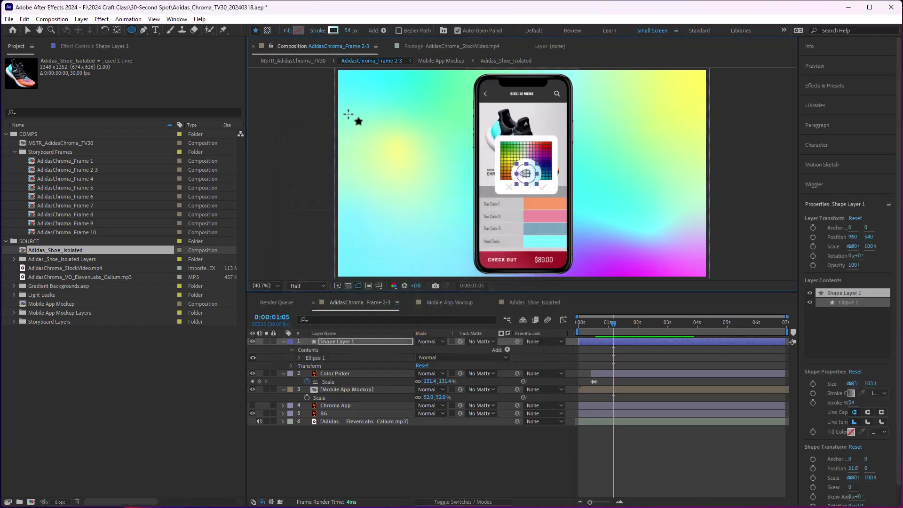
{"action": "left_click", "coordinate": [329, 30]}
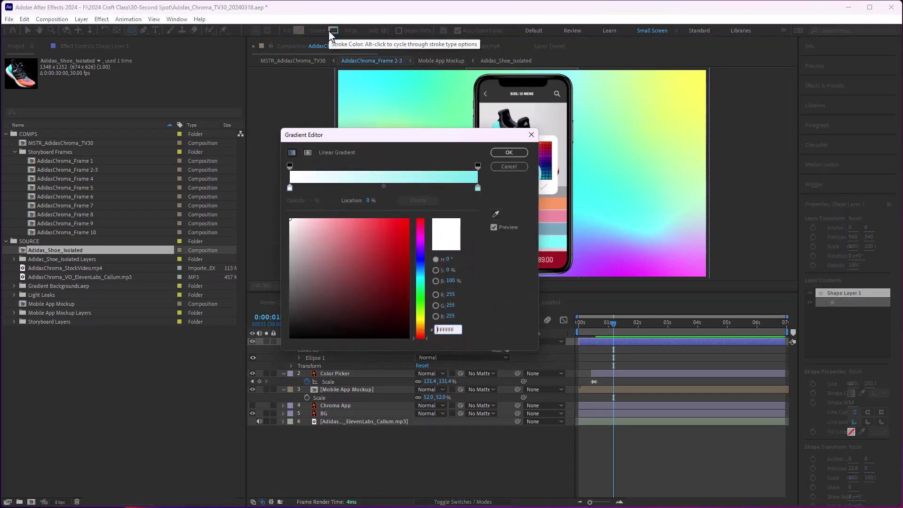
{"action": "left_click", "coordinate": [512, 169]}
- Change the circle's stroke to a solid white color with a width of 10 px
{"action": "left_click", "coordinate": [320, 30]}
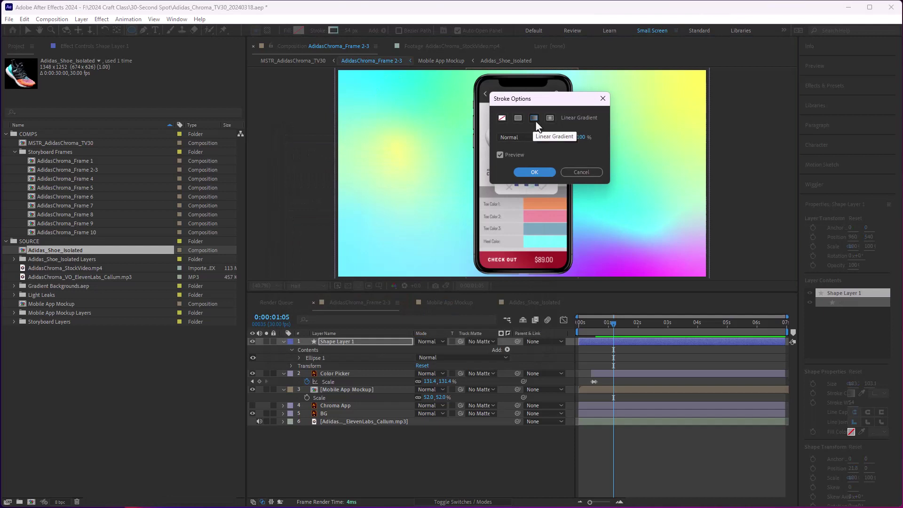
{"action": "left_click", "coordinate": [517, 118]}
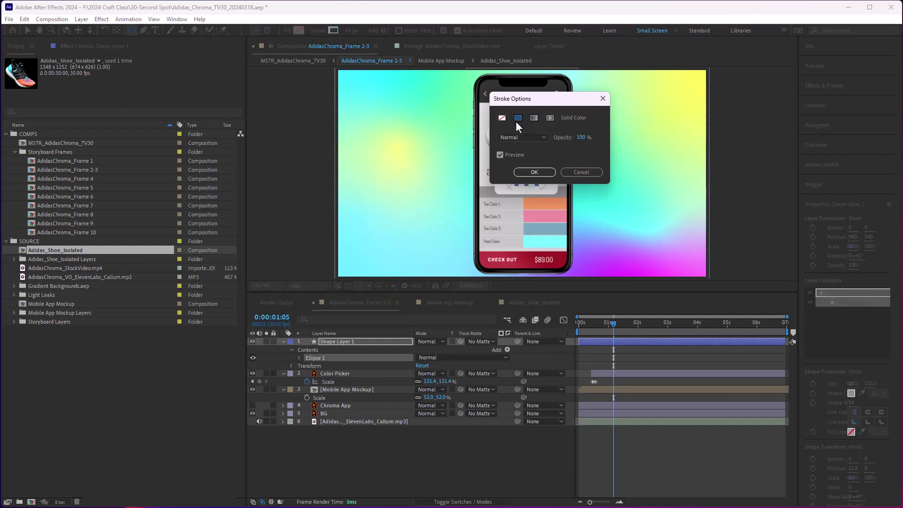
{"action": "left_click", "coordinate": [532, 172]}
{"action": "left_click", "coordinate": [332, 30]}
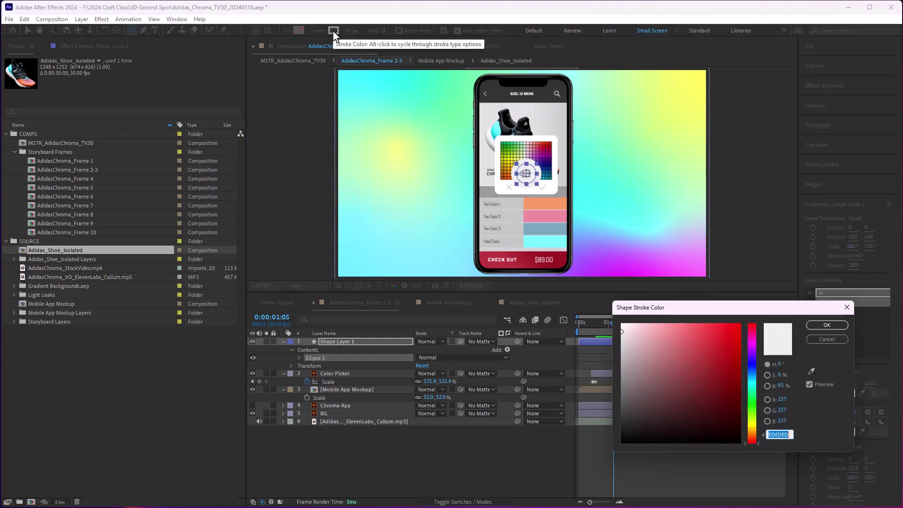
{"action": "left_click", "coordinate": [829, 325]}
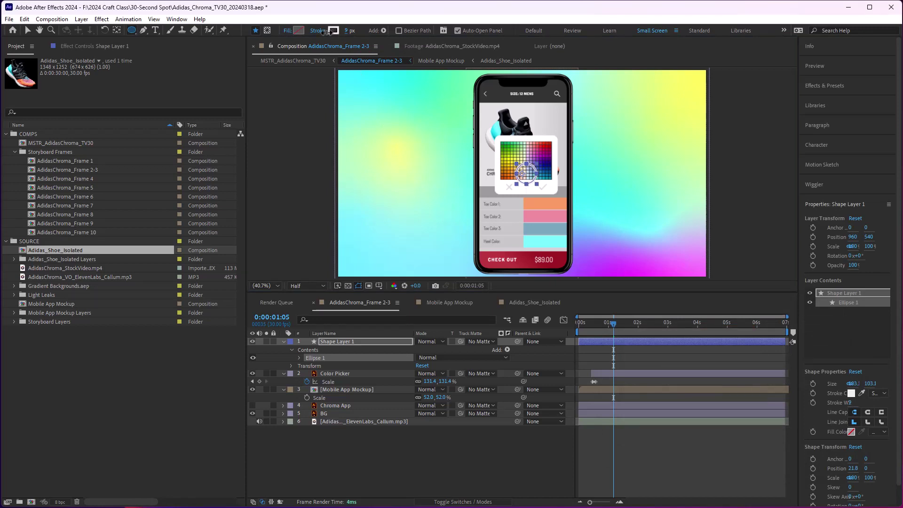
{"action": "left_click_drag", "start_coordinate": [330, 30], "coordinate": [325, 31]}
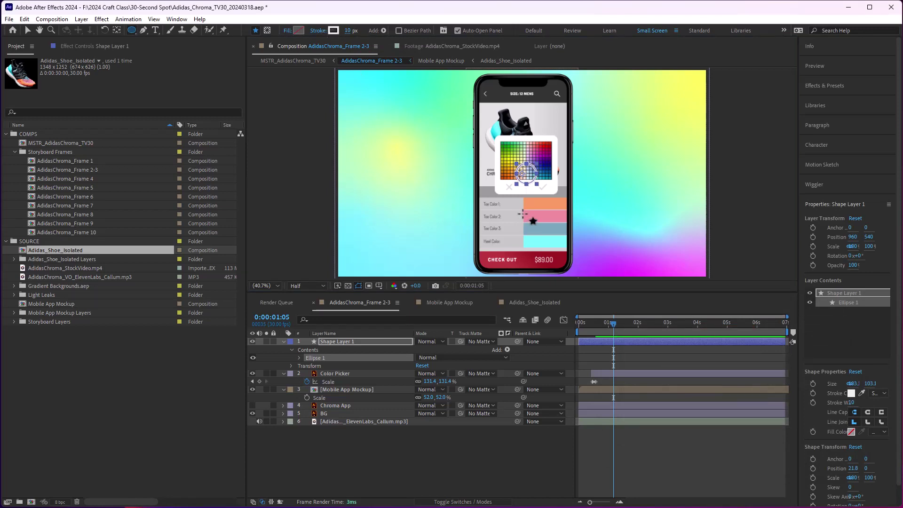
- Move the circle down beside the Toe Color swatches and center its anchor point in the layer content
{"action": "left_click", "coordinate": [614, 343]}
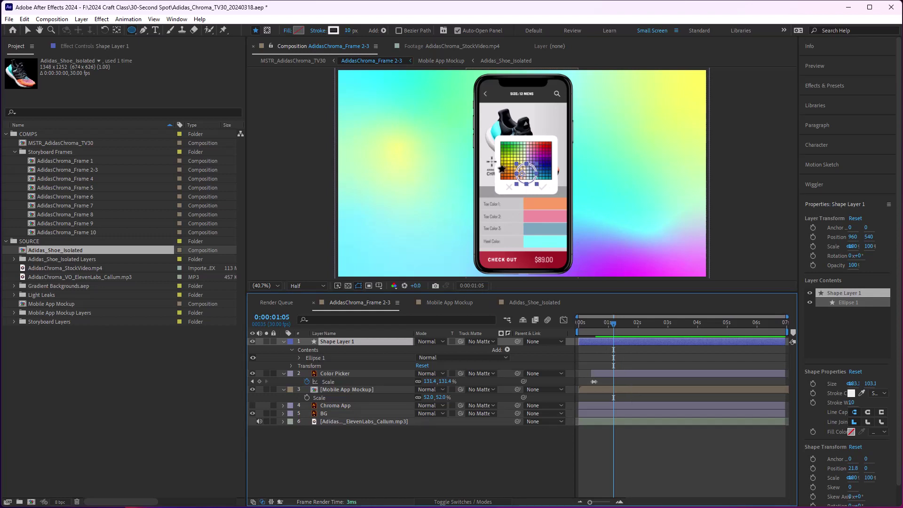
{"action": "key", "text": "v"}
{"action": "left_click_drag", "start_coordinate": [529, 181], "coordinate": [523, 217]}
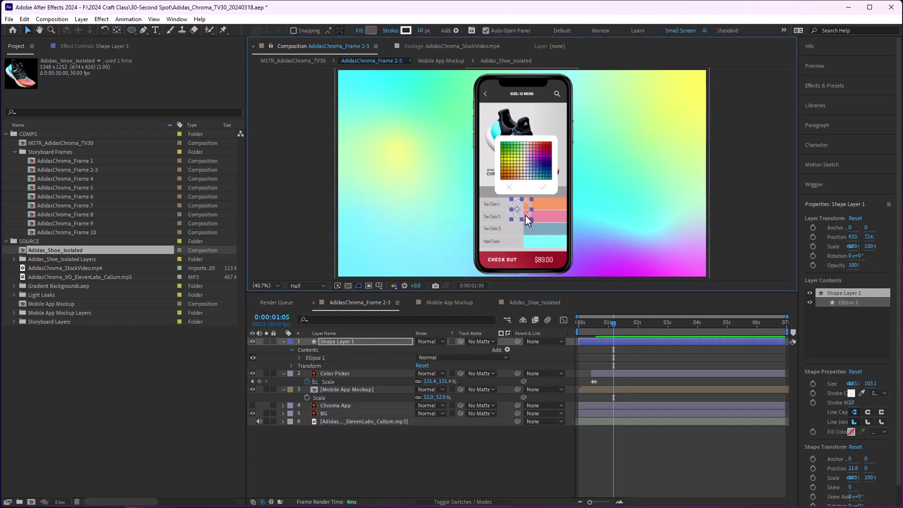
{"action": "right_click", "coordinate": [597, 341]}
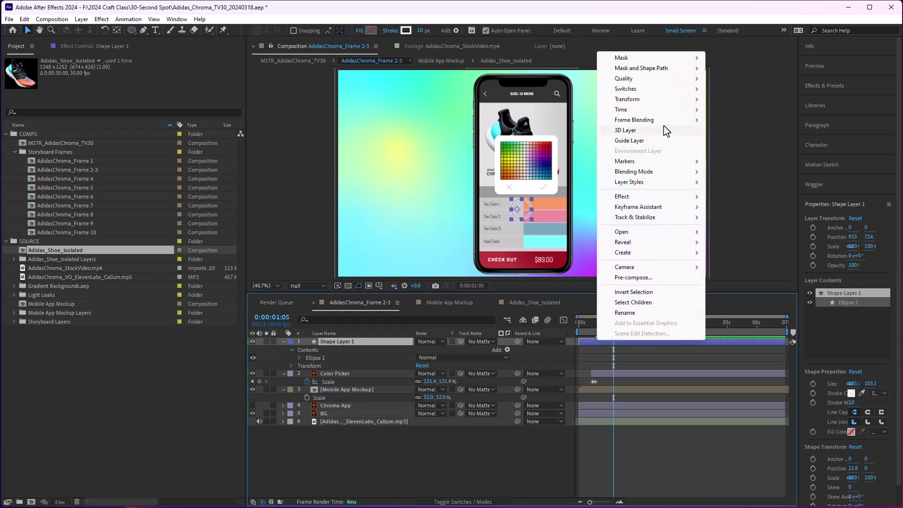
{"action": "mouse_move", "coordinate": [700, 100]}
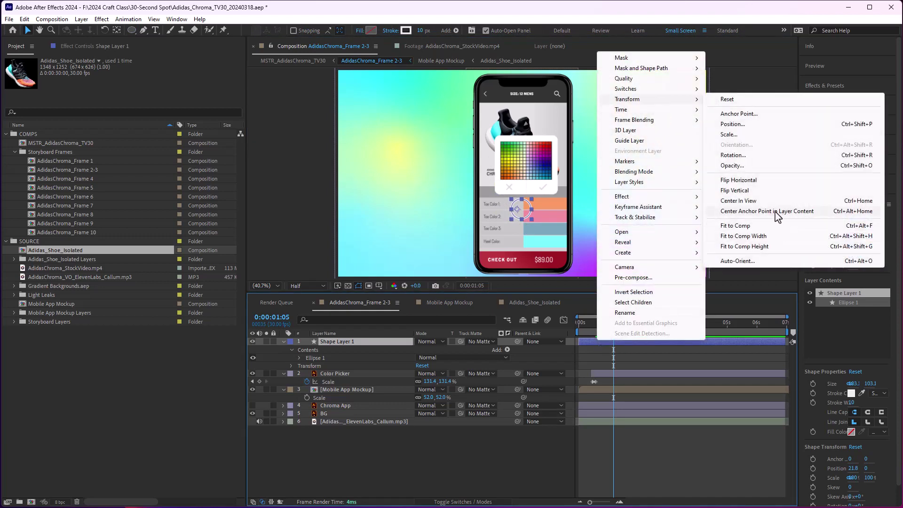
{"action": "left_click", "coordinate": [810, 211]}
- Reposition the circle over the lower part of the color picker's palette
{"action": "mouse_move", "coordinate": [521, 210]}
{"action": "left_mouse_down"}
{"action": "mouse_move", "coordinate": [513, 214]}
{"action": "mouse_move", "coordinate": [522, 214]}
{"action": "left_mouse_up"}
{"action": "left_click_drag", "start_coordinate": [525, 211], "coordinate": [521, 167]}
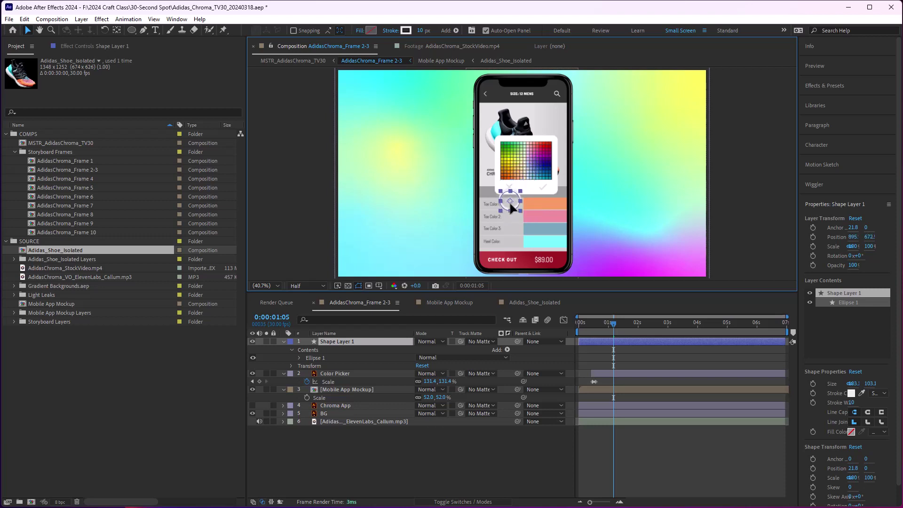
{"action": "left_click_drag", "start_coordinate": [523, 203], "coordinate": [518, 173]}
- Rename the circle's shape layer as Cursor
{"action": "left_click", "coordinate": [504, 359]}
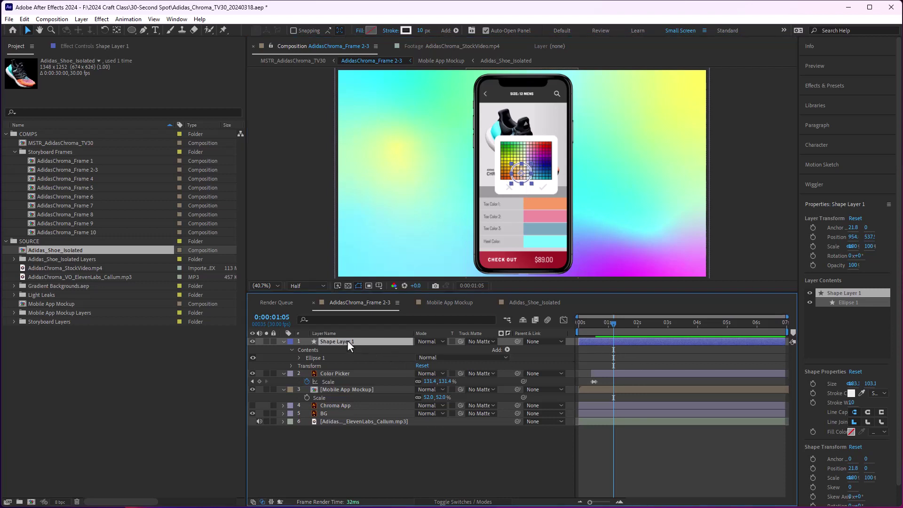
{"action": "key", "text": "Return"}
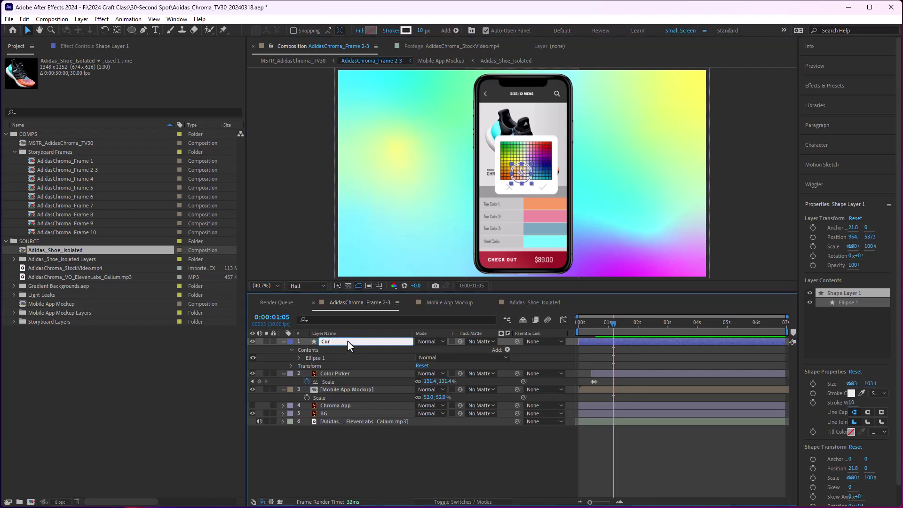
{"action": "key", "text": "Return"}
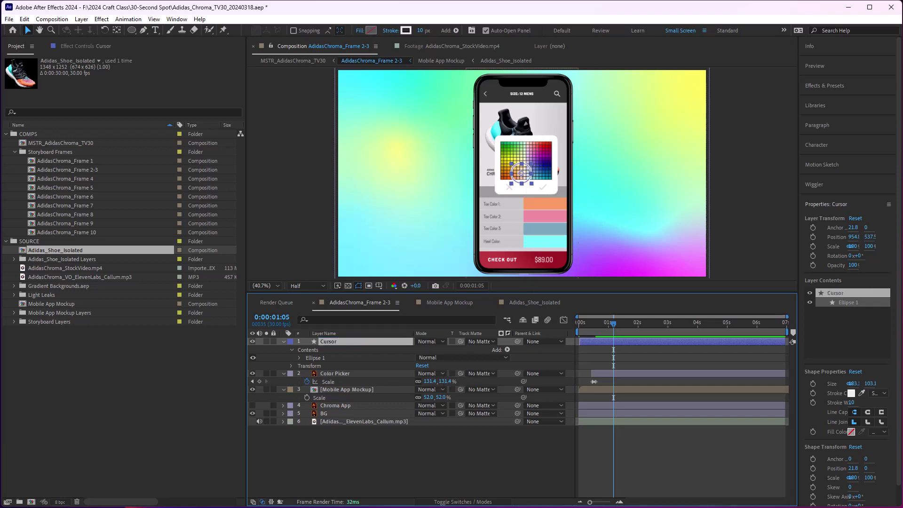
- Switch to Media Player, scrub the reference spot to examine the cursor and color picker timing, and return to After Effects
{"action": "key", "text": "alt+Tab"}
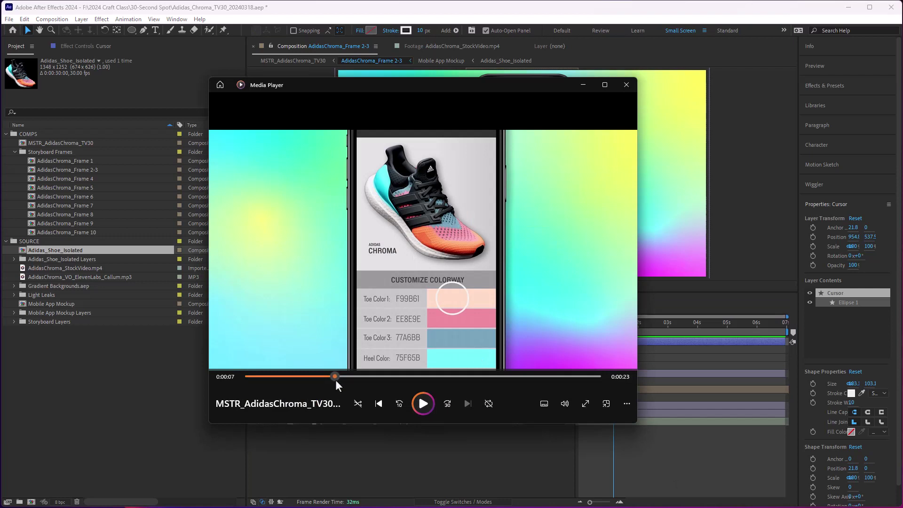
{"action": "left_click_drag", "start_coordinate": [337, 379], "coordinate": [340, 378]}
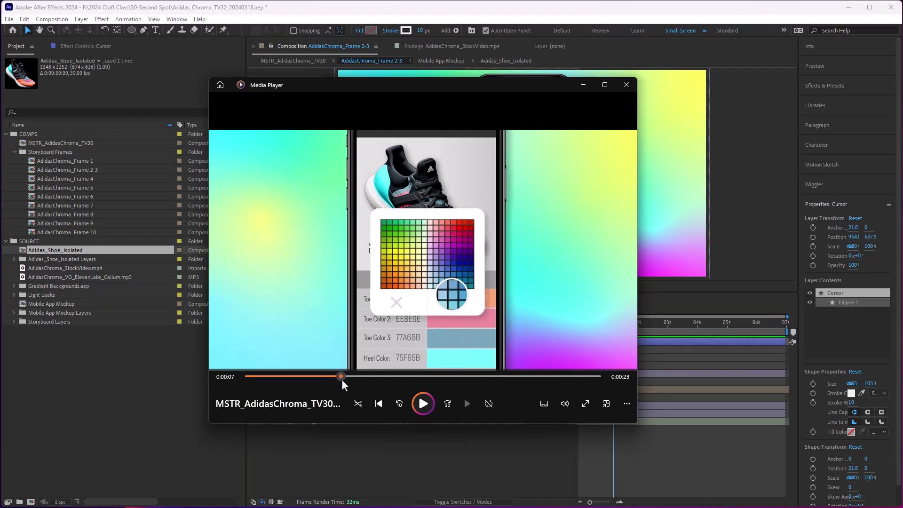
{"action": "left_click_drag", "start_coordinate": [341, 379], "coordinate": [327, 379]}
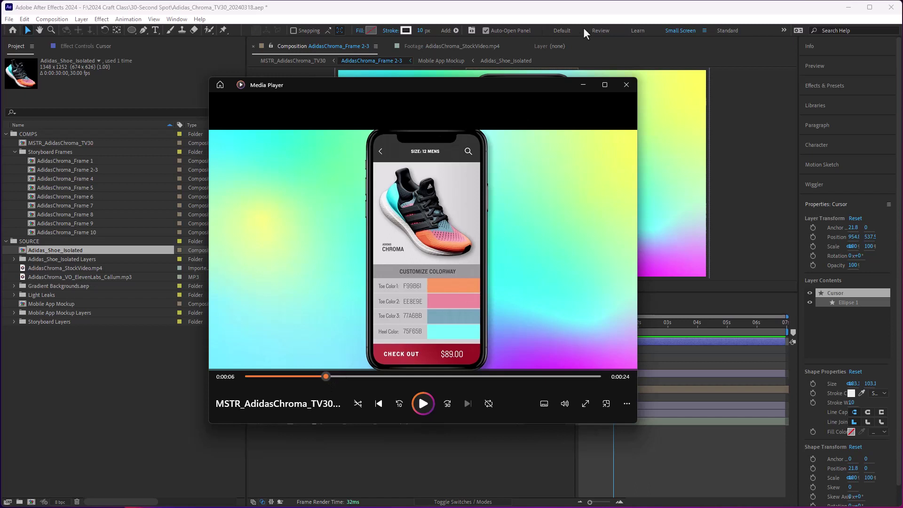
{"action": "left_click", "coordinate": [589, 10]}
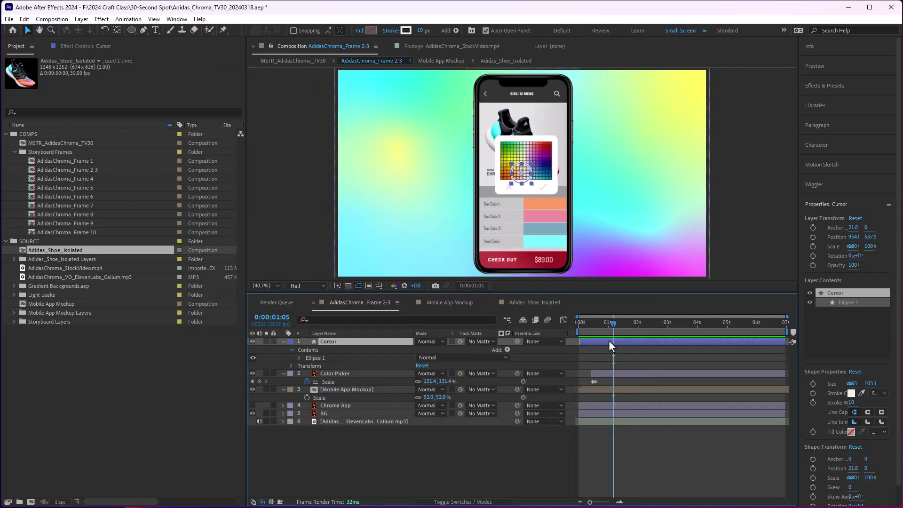
- Trim the Cursor layer's start to about 0:00:00:11 and shift the Color Picker layer later in the timeline
{"action": "left_click_drag", "start_coordinate": [580, 343], "coordinate": [588, 342]}
{"action": "left_click", "coordinate": [599, 376]}
{"action": "left_click_drag", "start_coordinate": [599, 373], "coordinate": [637, 374]}
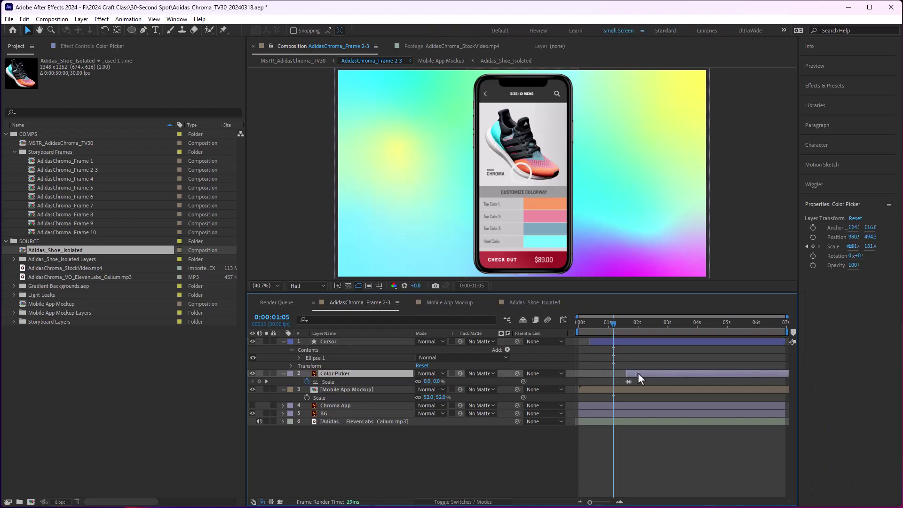
- Place the Cursor over the shoe's sole and keyframe its Position at 900.8, 482.5 on 0:00:00:19
{"action": "mouse_move", "coordinate": [608, 322]}
{"action": "left_mouse_down"}
{"action": "mouse_move", "coordinate": [578, 323]}
{"action": "mouse_move", "coordinate": [597, 323]}
{"action": "left_mouse_up"}
{"action": "key", "text": "ctrl+Up"}
{"action": "key", "text": "/"}
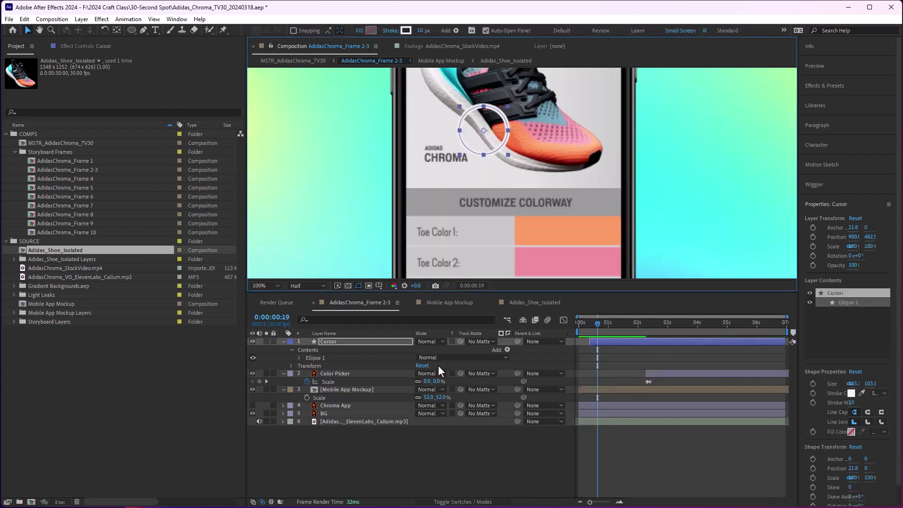
{"action": "left_click", "coordinate": [357, 344]}
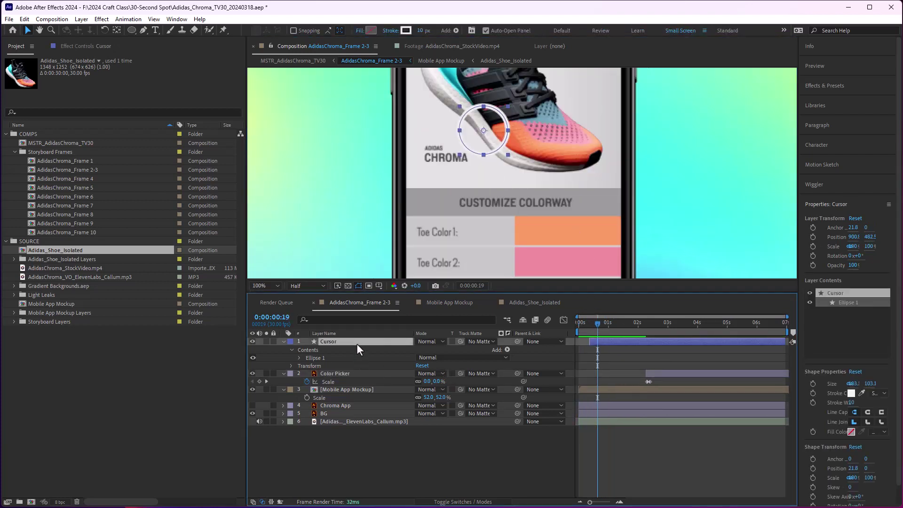
{"action": "left_click", "coordinate": [291, 366]}
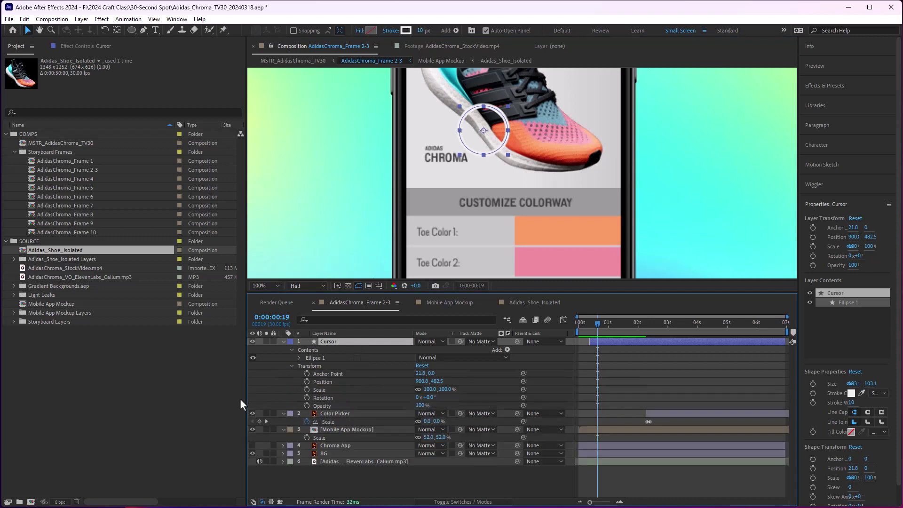
{"action": "left_click", "coordinate": [306, 382]}
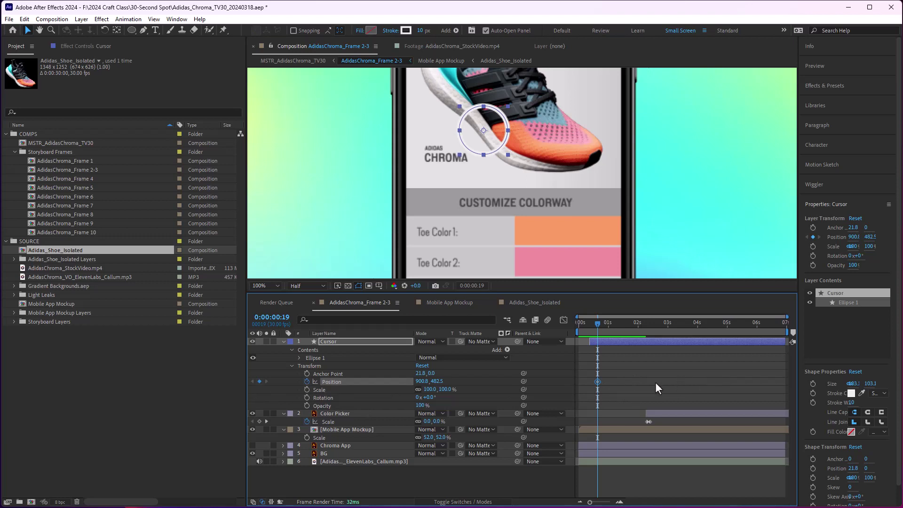
- Move the first Position keyframe to 0:00:00:11 and keyframe the Cursor over the Toe Color 1 swatch at 1085.8, 695.5 on 0:00:01:04
{"action": "left_click_drag", "start_coordinate": [597, 381], "coordinate": [589, 384]}
{"action": "left_click", "coordinate": [589, 324]}
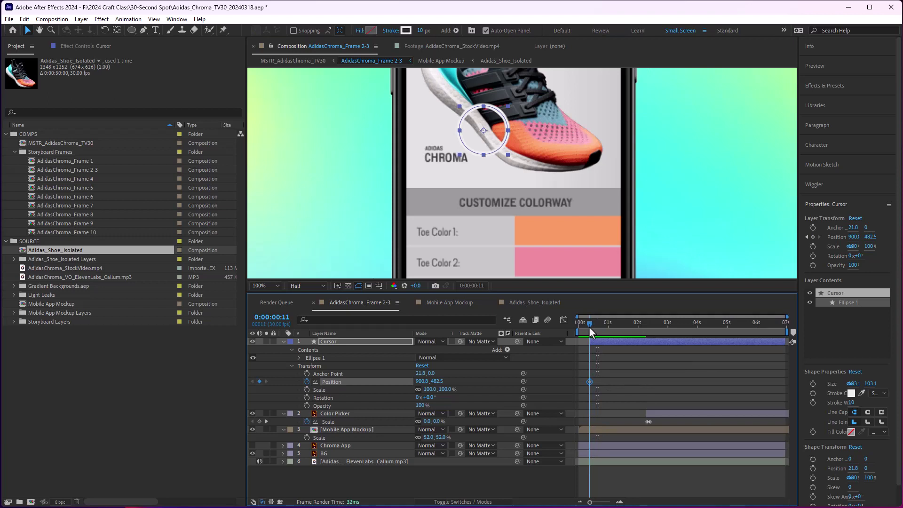
{"action": "left_click_drag", "start_coordinate": [589, 327], "coordinate": [611, 323]}
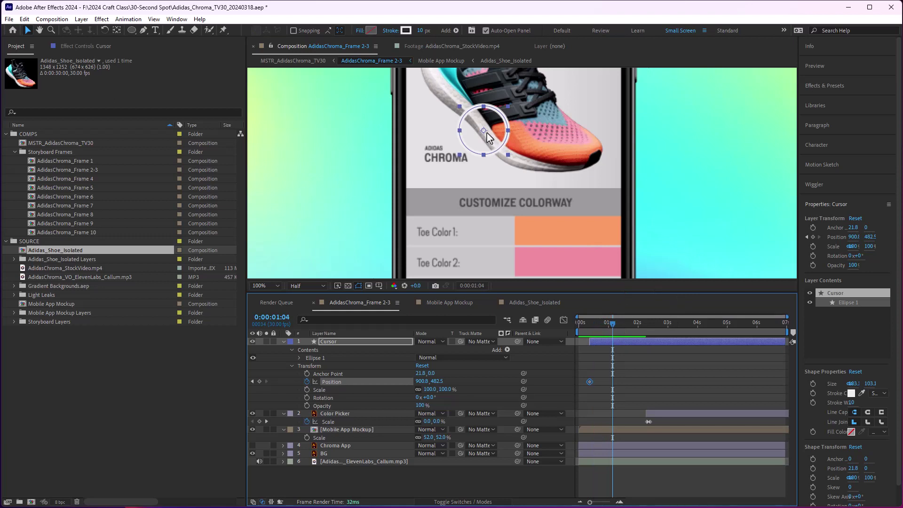
{"action": "left_click_drag", "start_coordinate": [486, 134], "coordinate": [572, 228]}
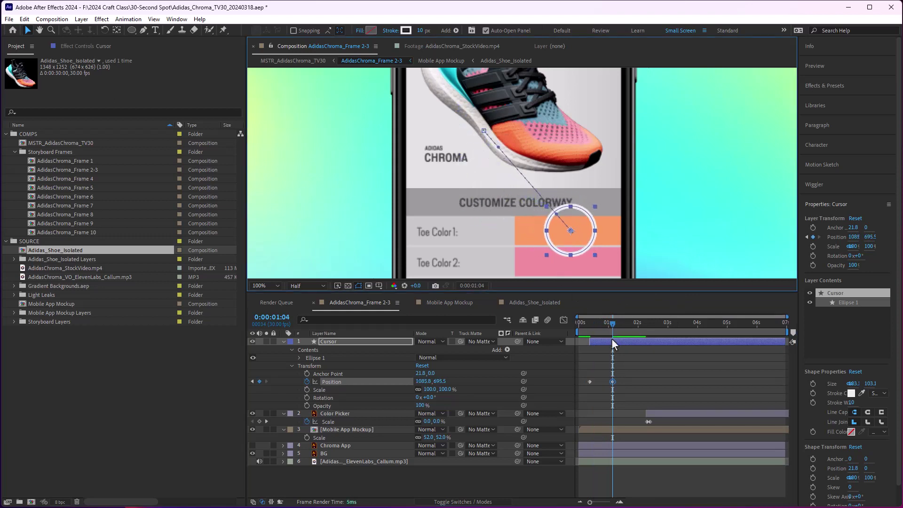
- Move the Color Picker layer earlier so it pops in just after the Cursor reaches the Toe Color 1 swatch, before 0:00:01:11
{"action": "left_click", "coordinate": [617, 323]}
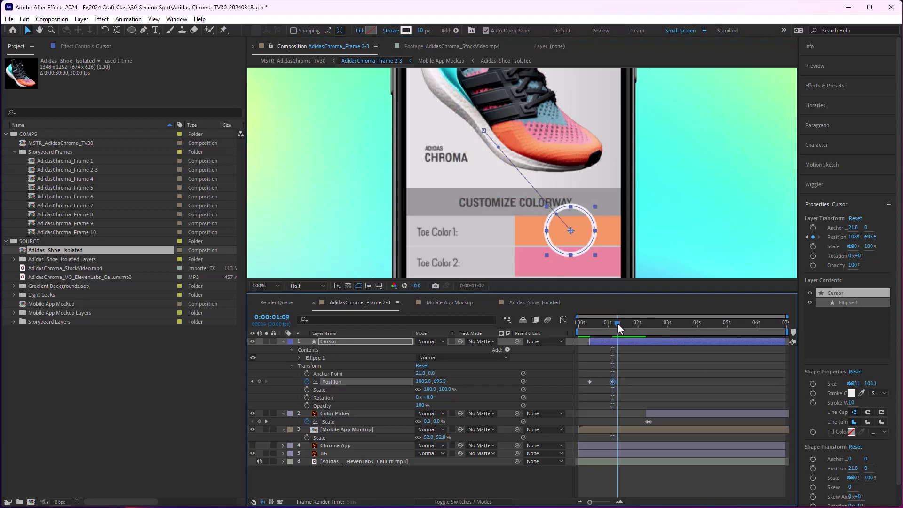
{"action": "left_click_drag", "start_coordinate": [617, 323], "coordinate": [619, 323]}
{"action": "left_click_drag", "start_coordinate": [662, 415], "coordinate": [631, 416]}
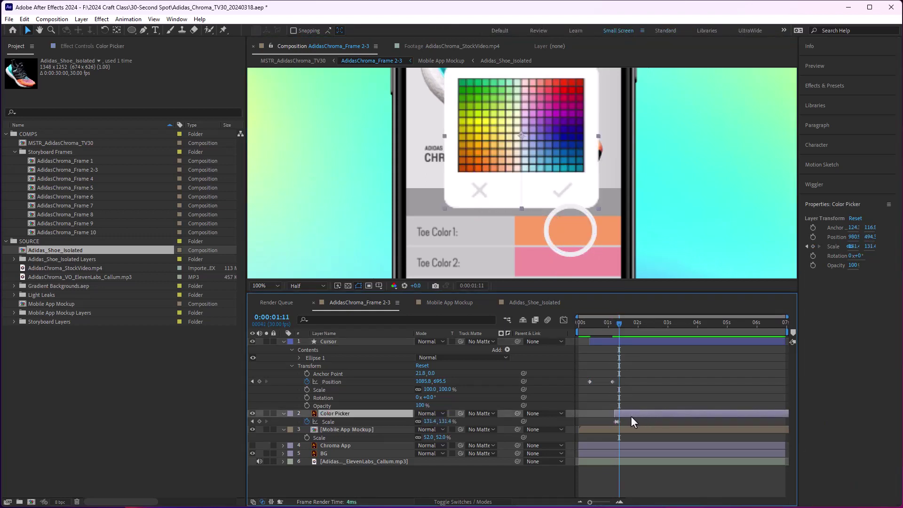
{"action": "mouse_move", "coordinate": [619, 324]}
{"action": "left_mouse_down"}
{"action": "mouse_move", "coordinate": [588, 320]}
{"action": "mouse_move", "coordinate": [627, 329]}
{"action": "left_mouse_up"}
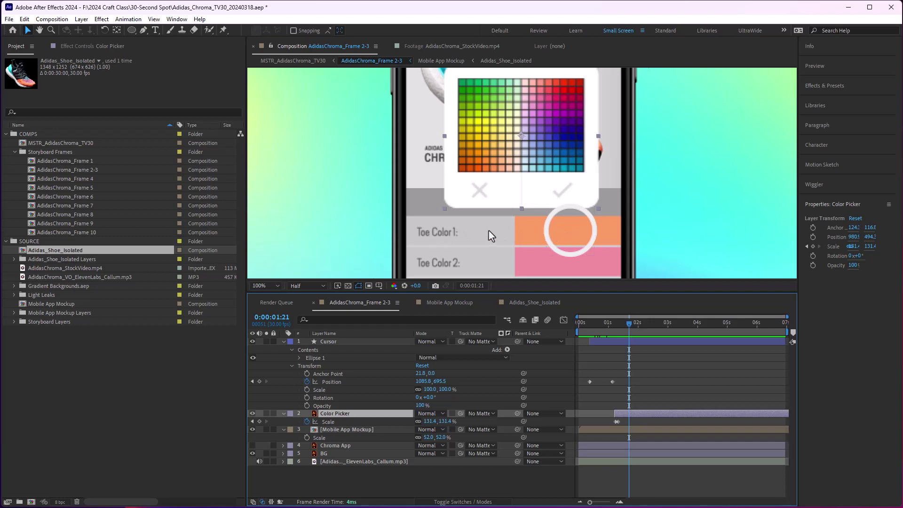
- Move the Cursor's second Position keyframe and the Color Picker layer's start earlier, to about 0:00:01:00, and preview the timing
{"action": "left_click_drag", "start_coordinate": [630, 330], "coordinate": [604, 331]}
{"action": "key", "text": "space"}
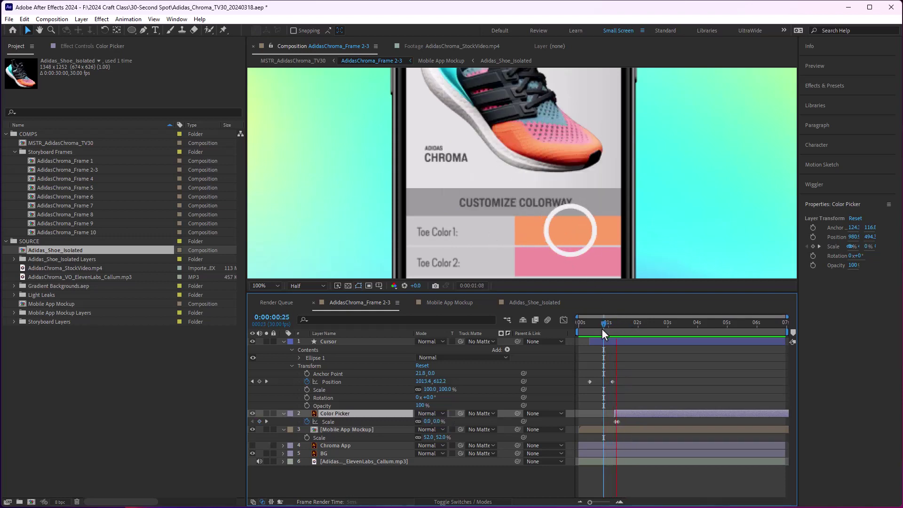
{"action": "left_click_drag", "start_coordinate": [612, 381], "coordinate": [607, 381]}
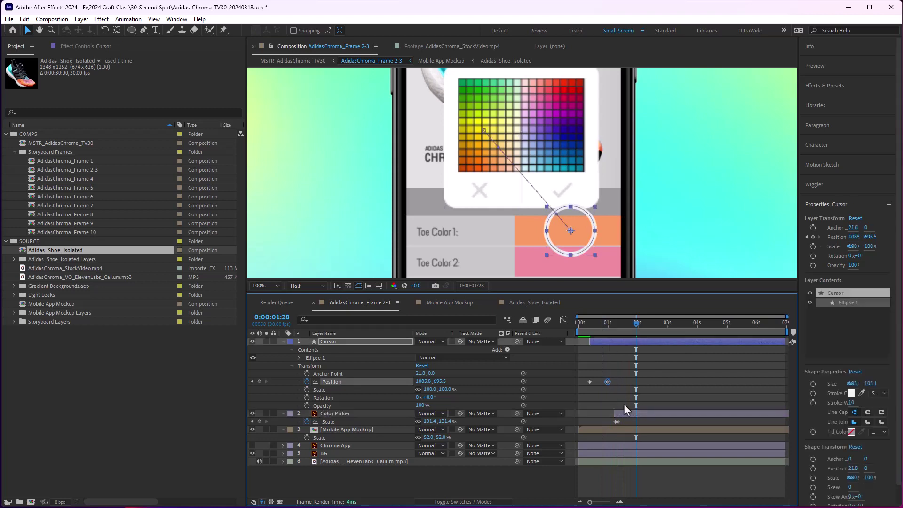
{"action": "left_click_drag", "start_coordinate": [630, 417], "coordinate": [625, 411]}
{"action": "left_click", "coordinate": [585, 323]}
{"action": "key", "text": "space"}
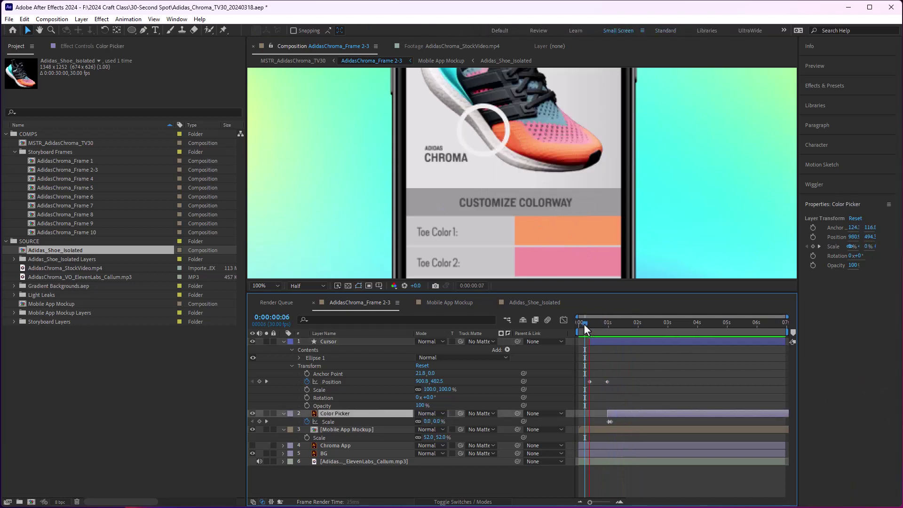
{"action": "key", "text": "space"}
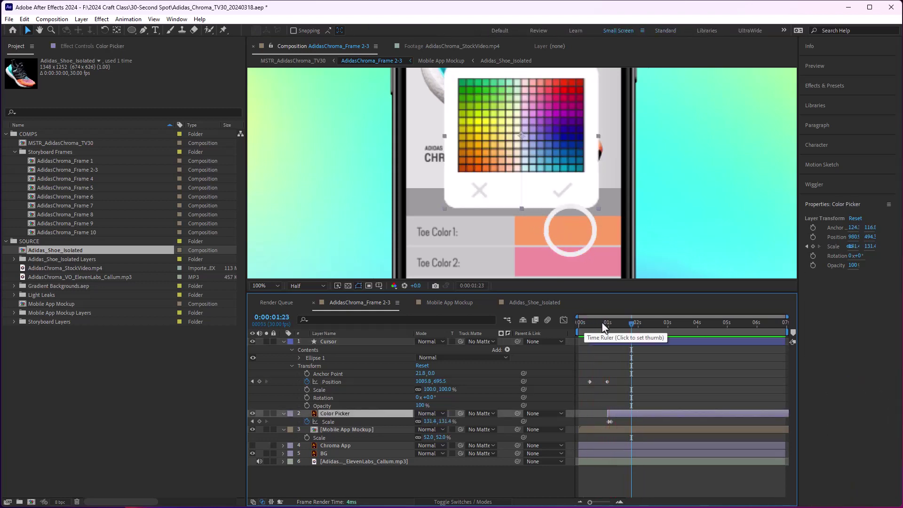
- Paste a copy of the Toe Color 1 Position keyframe shortly after the original, at about 0:00:01:11, to hold the Cursor there
{"action": "left_click", "coordinate": [625, 320]}
{"action": "left_click", "coordinate": [607, 381]}
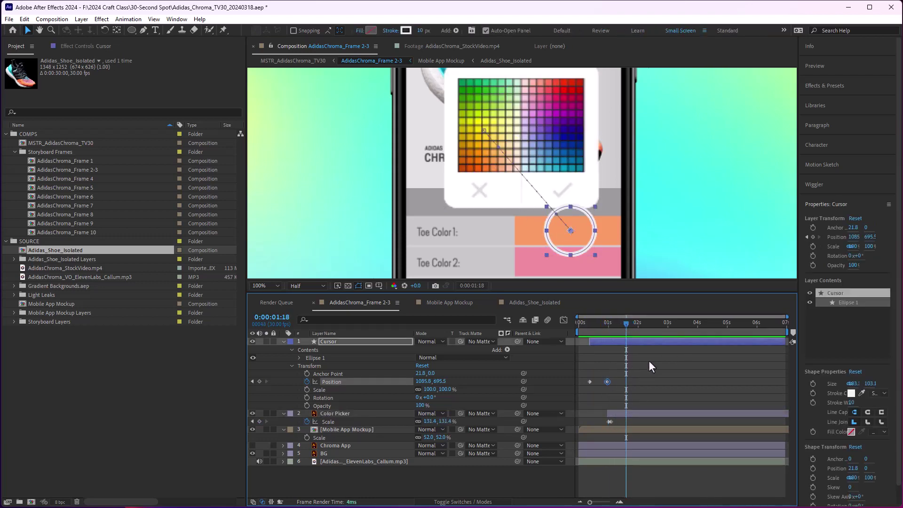
{"action": "key", "text": "ctrl+v"}
{"action": "left_click_drag", "start_coordinate": [627, 381], "coordinate": [619, 382]}
- Keyframe the Cursor over the blue squares of the color grid at 1039.8, 514.5 on 0:00:01:27
{"action": "mouse_move", "coordinate": [623, 326]}
{"action": "left_mouse_down"}
{"action": "mouse_move", "coordinate": [602, 326]}
{"action": "mouse_move", "coordinate": [635, 332]}
{"action": "left_mouse_up"}
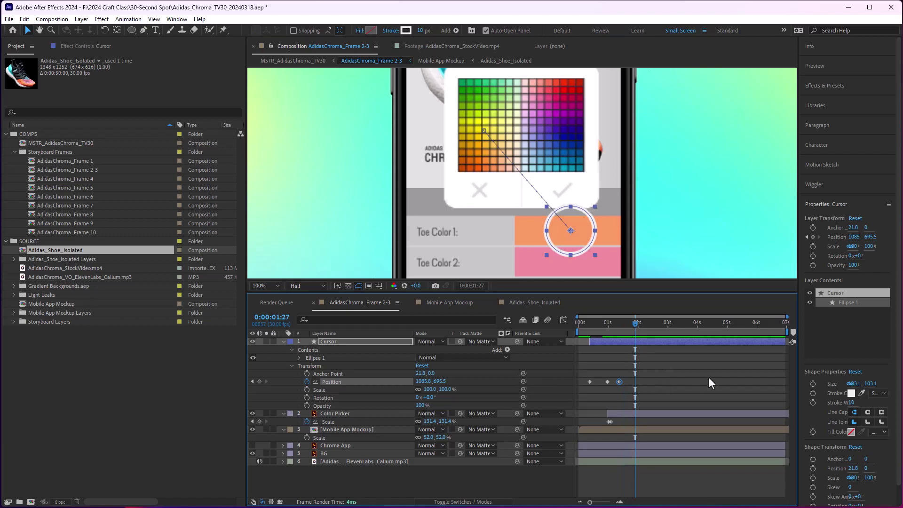
{"action": "left_click_drag", "start_coordinate": [571, 231], "coordinate": [548, 147]}
{"action": "key", "text": "Page_Down"}
{"action": "key", "text": "Page_Down"}
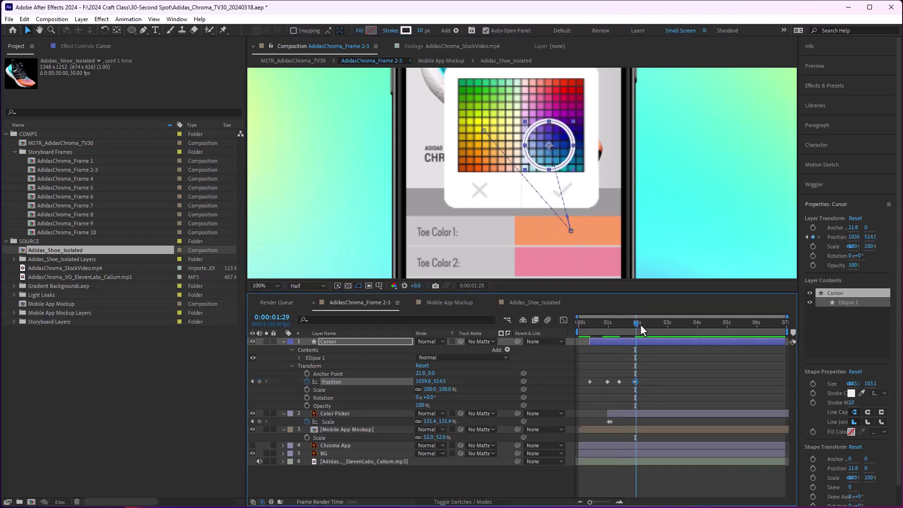
- Keyframe the Cursor sweeping across the grid's magenta and green squares and ending at 1003.8, 513.5 on about 0:00:03:17
{"action": "left_click_drag", "start_coordinate": [641, 326], "coordinate": [651, 325]}
{"action": "left_click_drag", "start_coordinate": [550, 146], "coordinate": [518, 145]}
{"action": "key", "text": "space"}
{"action": "left_click", "coordinate": [690, 324]}
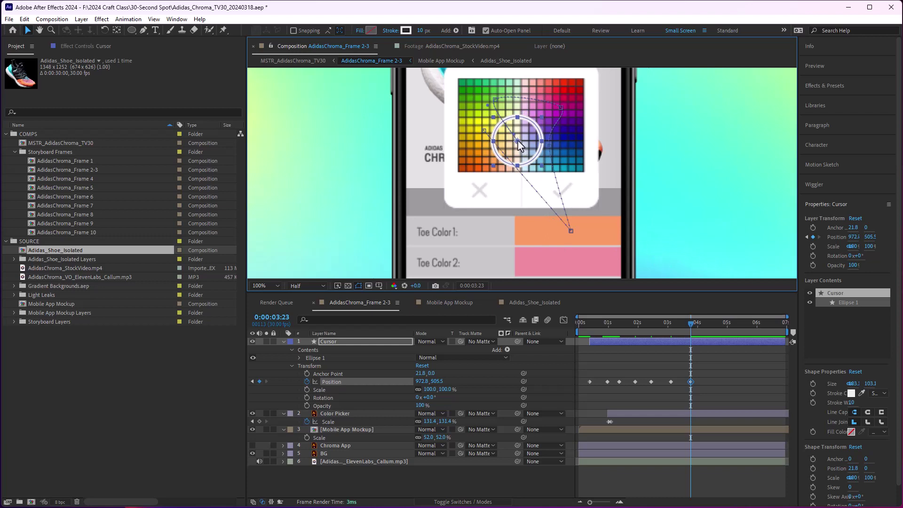
{"action": "left_click_drag", "start_coordinate": [517, 141], "coordinate": [532, 146]}
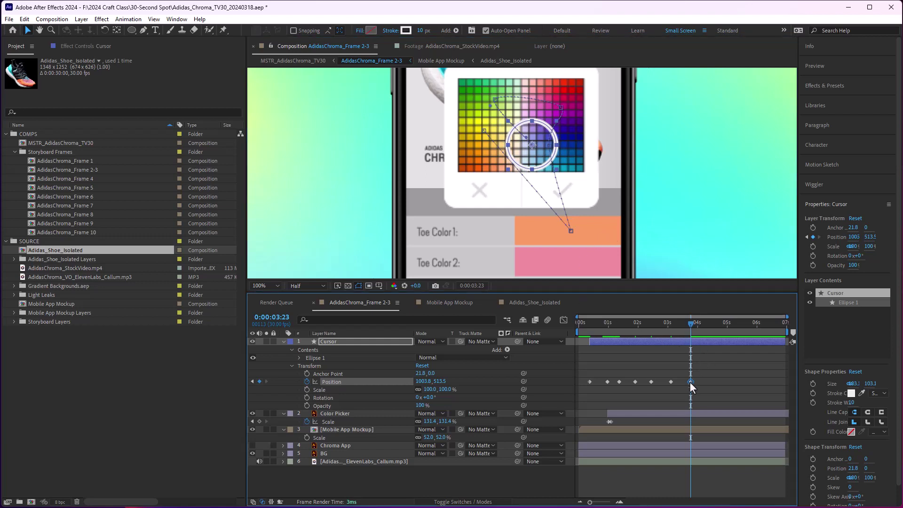
{"action": "left_click_drag", "start_coordinate": [690, 382], "coordinate": [684, 381]}
- Keyframe the Cursor over the check mark at 1061.8, 614.5 on 0:00:04:02 and trim the Color Picker's end to that frame
{"action": "left_click_drag", "start_coordinate": [689, 323], "coordinate": [699, 325]}
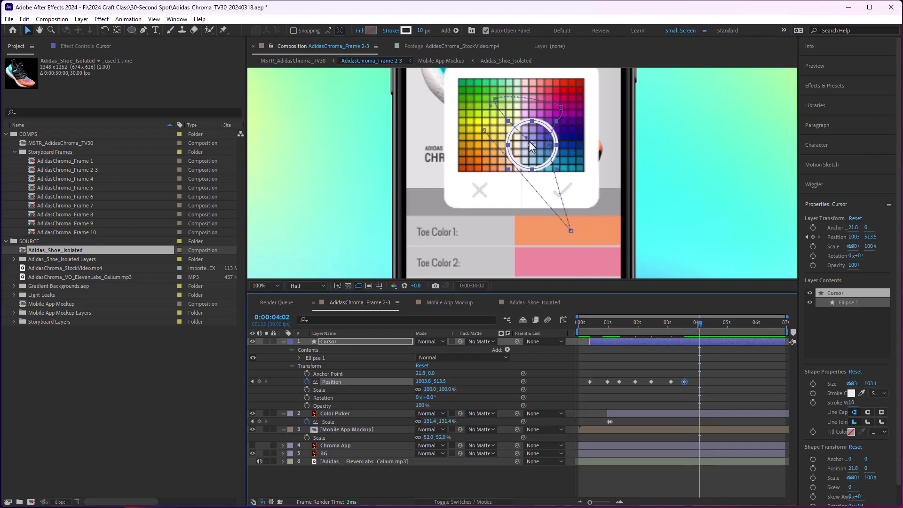
{"action": "left_click_drag", "start_coordinate": [532, 150], "coordinate": [560, 194]}
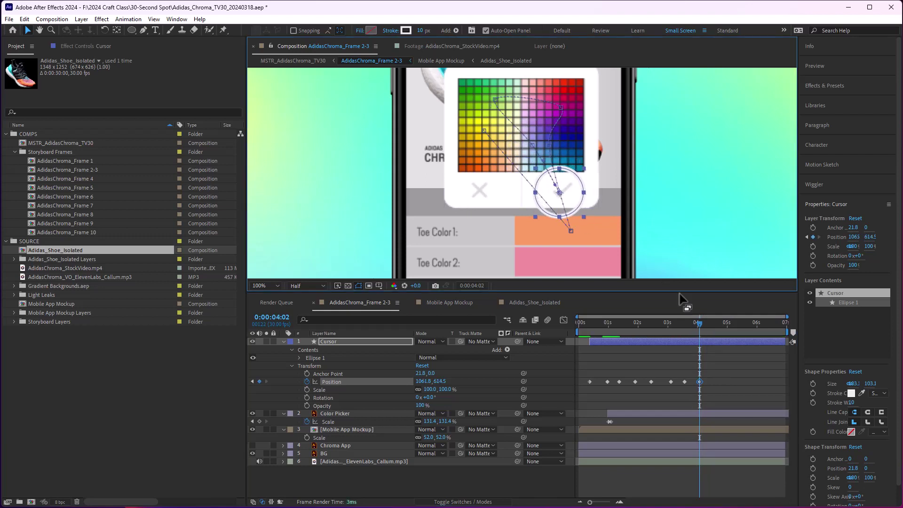
{"action": "left_click", "coordinate": [706, 413]}
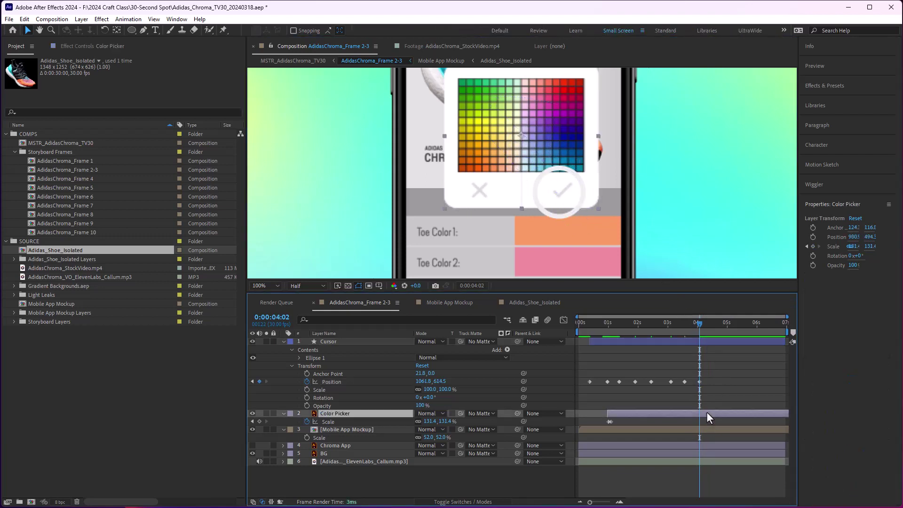
{"action": "key", "text": "alt+bracketright"}
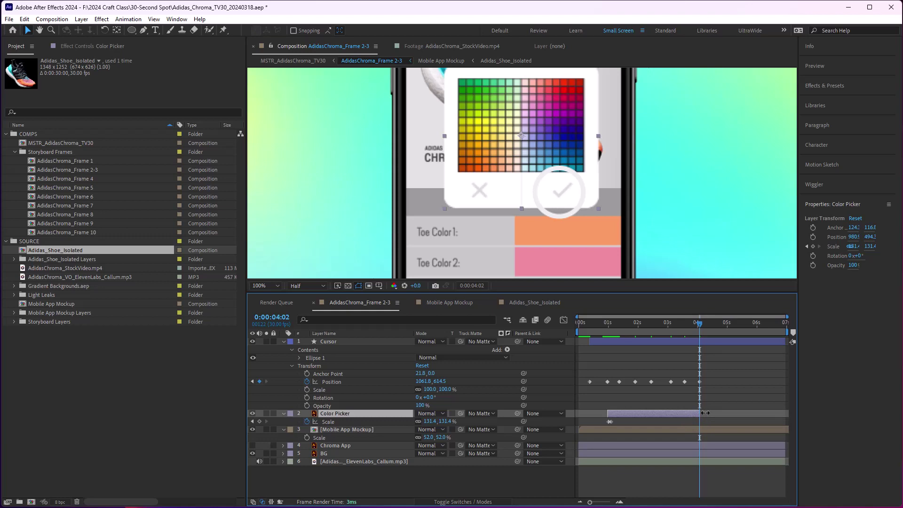
{"action": "key", "text": "Home"}
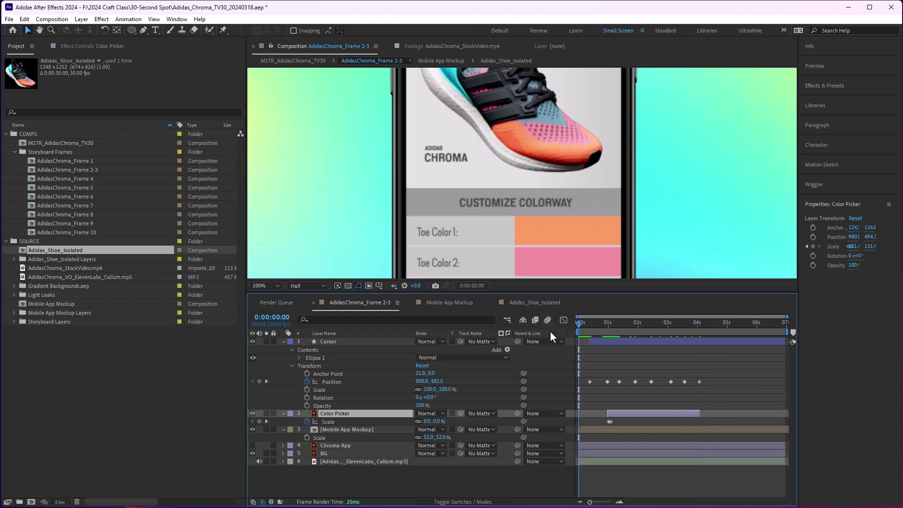
{"action": "key", "text": "space"}
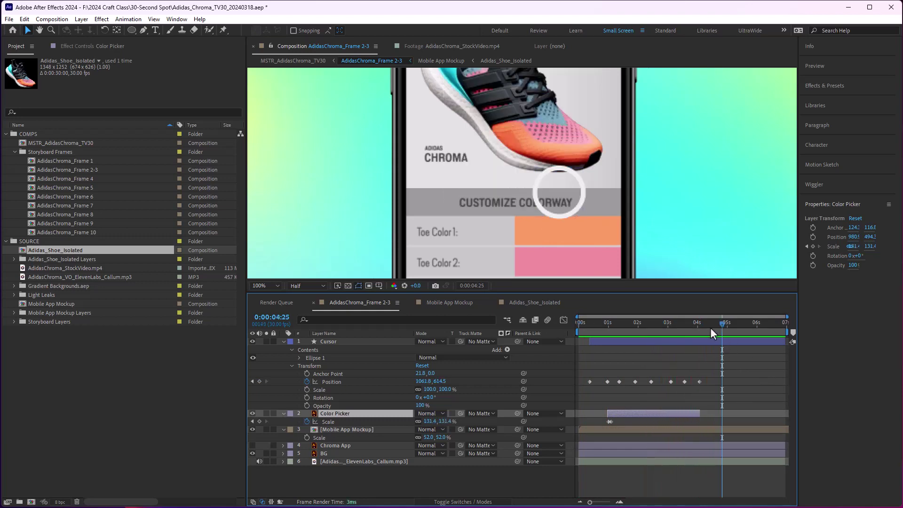
{"action": "left_click_drag", "start_coordinate": [710, 327], "coordinate": [684, 329]}
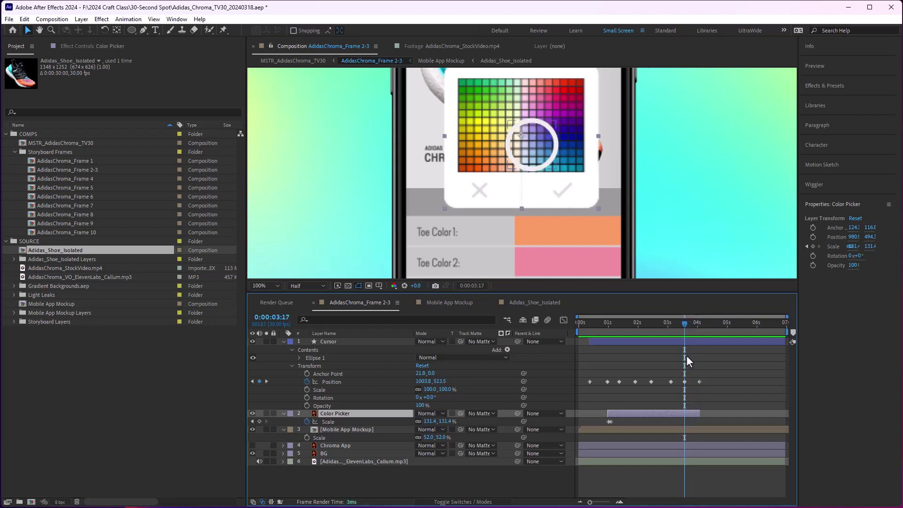
- Delay the check-mark keyframe to 0:00:04:14, extend the Color Picker to match, and paste a 1003.8, 513.5 hold keyframe between the last two
{"action": "left_click_drag", "start_coordinate": [699, 381], "coordinate": [711, 382]}
{"action": "left_click_drag", "start_coordinate": [702, 415], "coordinate": [708, 416]}
{"action": "left_click", "coordinate": [690, 321]}
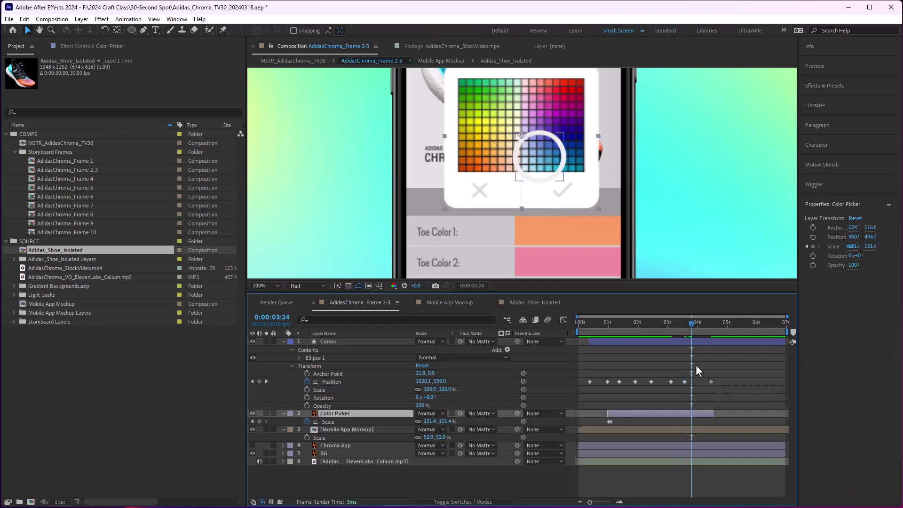
{"action": "mouse_move", "coordinate": [695, 365]}
{"action": "left_mouse_down"}
{"action": "mouse_move", "coordinate": [678, 396]}
{"action": "mouse_move", "coordinate": [697, 382]}
{"action": "left_mouse_up"}
{"action": "key", "text": "ctrl+v"}
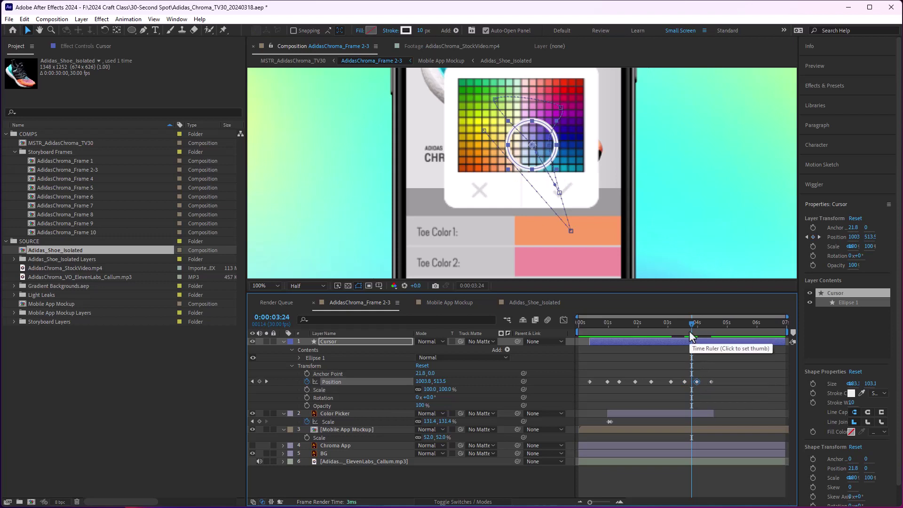
- Preview the scene from the start to check the Cursor's path and pauses over the color picker
{"action": "left_click", "coordinate": [678, 327]}
{"action": "left_click_drag", "start_coordinate": [678, 329], "coordinate": [565, 326]}
{"action": "key", "text": "space"}
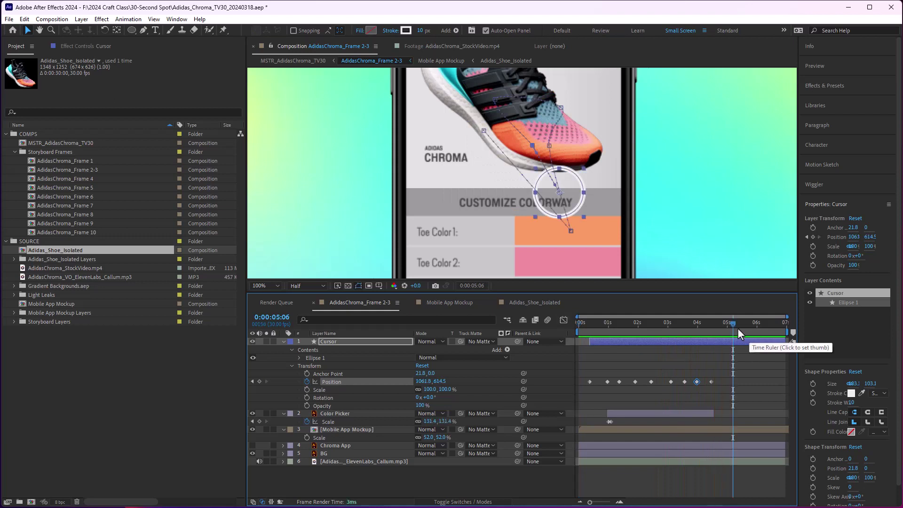
{"action": "left_click_drag", "start_coordinate": [737, 329], "coordinate": [577, 323]}
{"action": "key", "text": "space"}
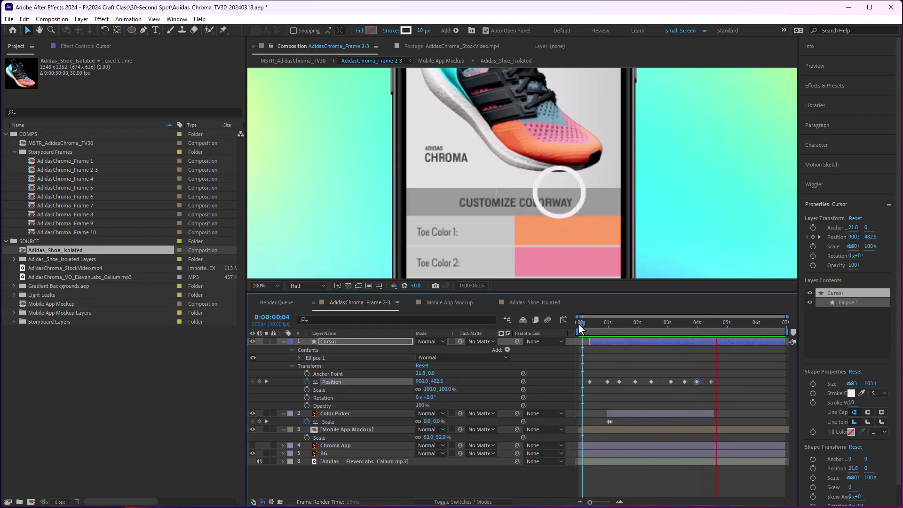
{"action": "key", "text": "space"}
{"action": "left_click", "coordinate": [700, 351]}
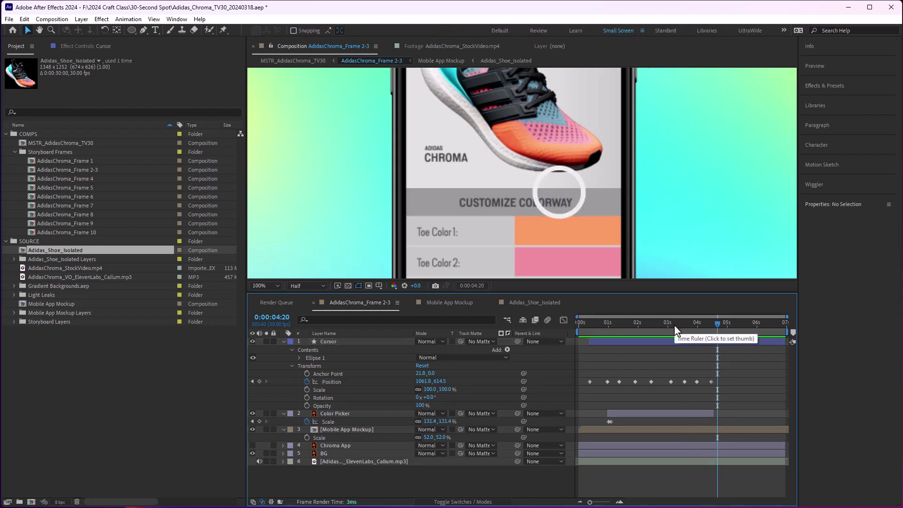
- Try to tighten the Cursor's movement by shifting individual Position keyframes in the timeline, and undo the shifts
{"action": "left_click_drag", "start_coordinate": [674, 325], "coordinate": [698, 331]}
{"action": "left_click_drag", "start_coordinate": [619, 382], "coordinate": [625, 382]}
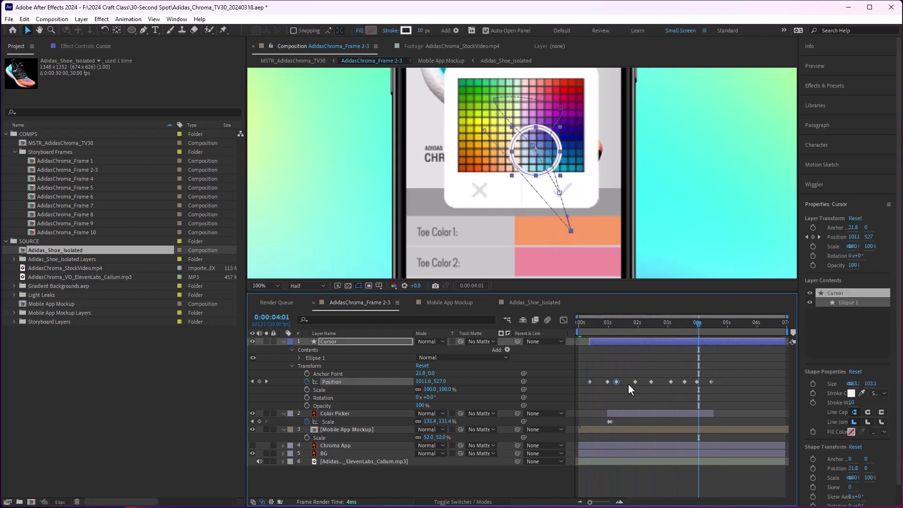
{"action": "left_click_drag", "start_coordinate": [644, 381], "coordinate": [653, 381]}
{"action": "left_click", "coordinate": [593, 324]}
{"action": "key", "text": "space"}
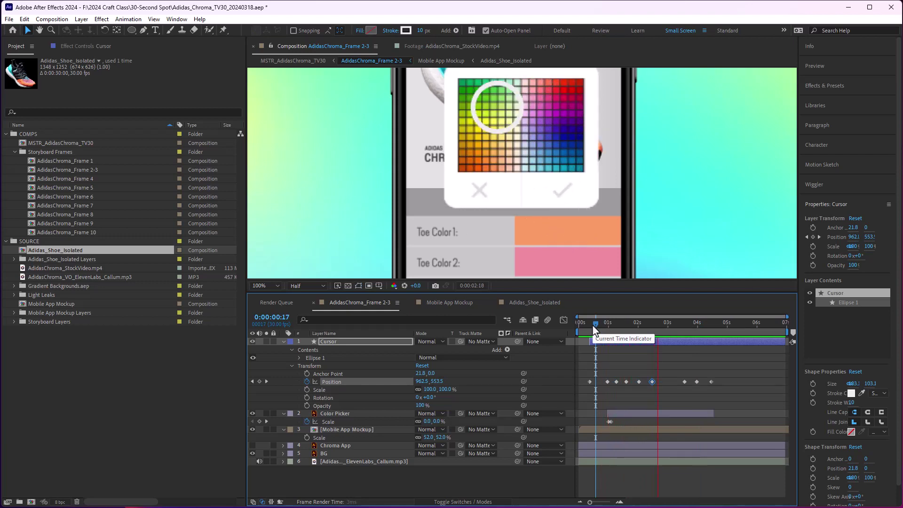
{"action": "key", "text": "ctrl+z"}
{"action": "key", "text": "ctrl+z"}
{"action": "key", "text": "ctrl+z"}
{"action": "key", "text": "ctrl+z"}
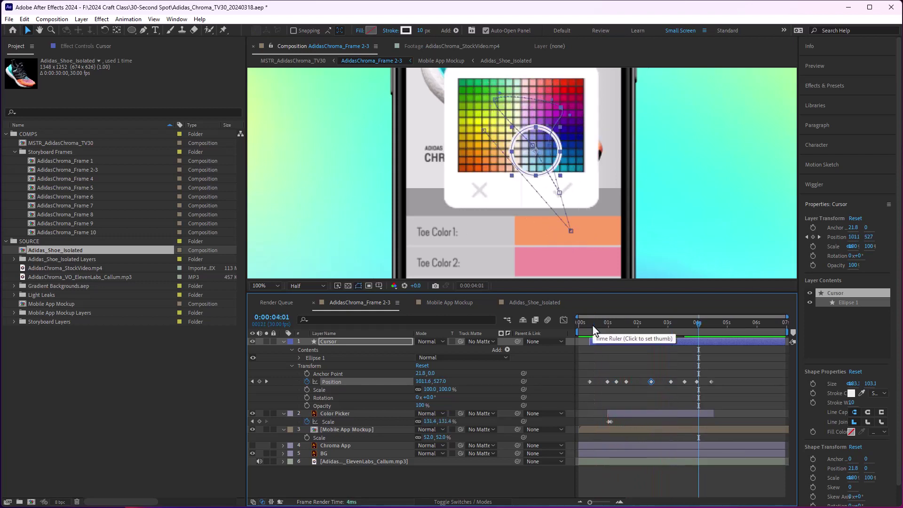
{"action": "left_click", "coordinate": [647, 355]}
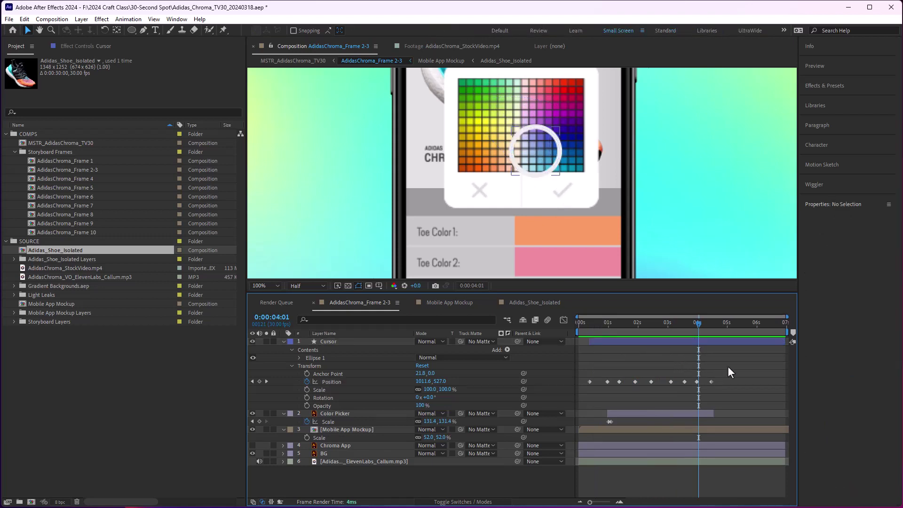
- Compress all the Cursor's Position keyframes proportionally so the last one falls at about 0:00:02:22
{"action": "left_click_drag", "start_coordinate": [726, 366], "coordinate": [583, 388]}
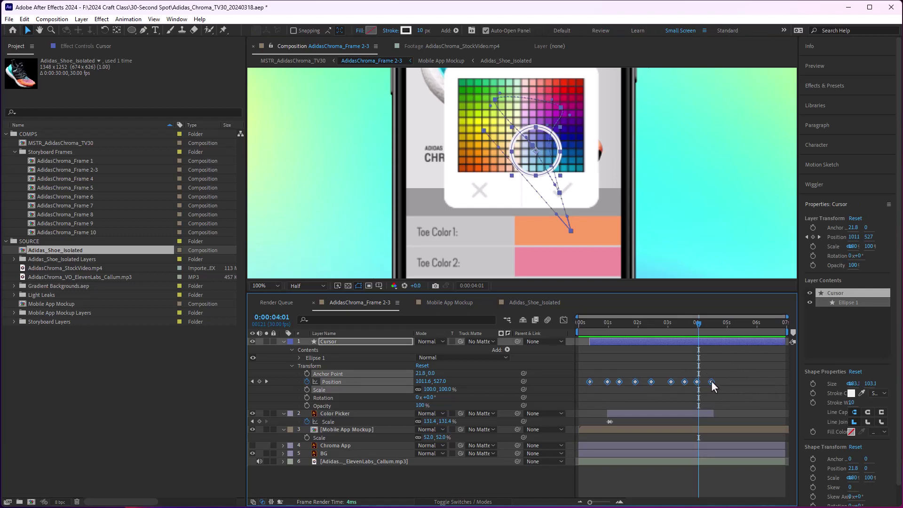
{"action": "mouse_move", "coordinate": [711, 382]}
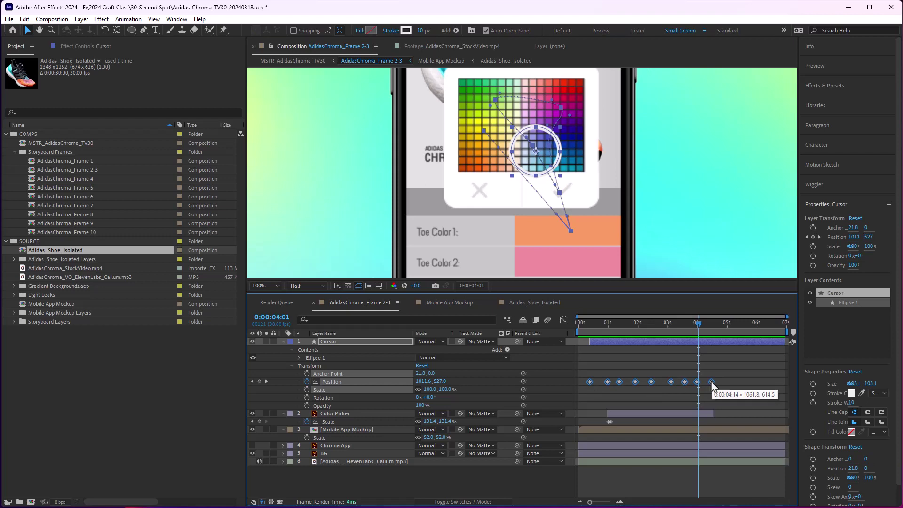
{"action": "left_click_drag", "start_coordinate": [710, 380], "coordinate": [659, 382]}
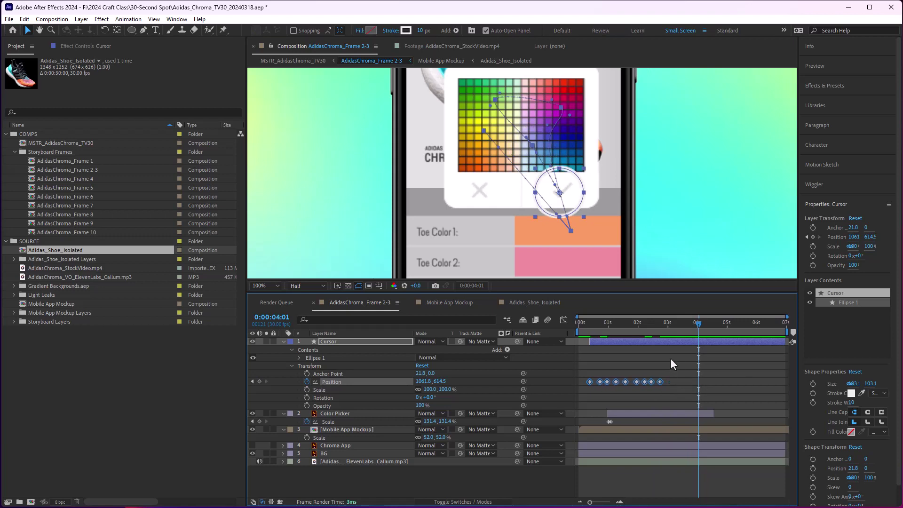
- Preview the sped-up Cursor animation from the start and check its arrival on the check mark against the Color Picker's timing
{"action": "left_click_drag", "start_coordinate": [598, 323], "coordinate": [585, 325]}
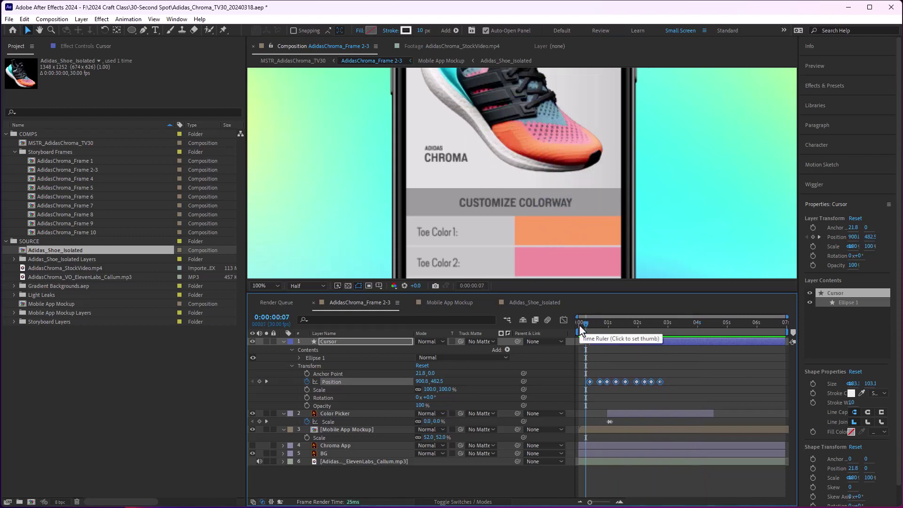
{"action": "key", "text": "space"}
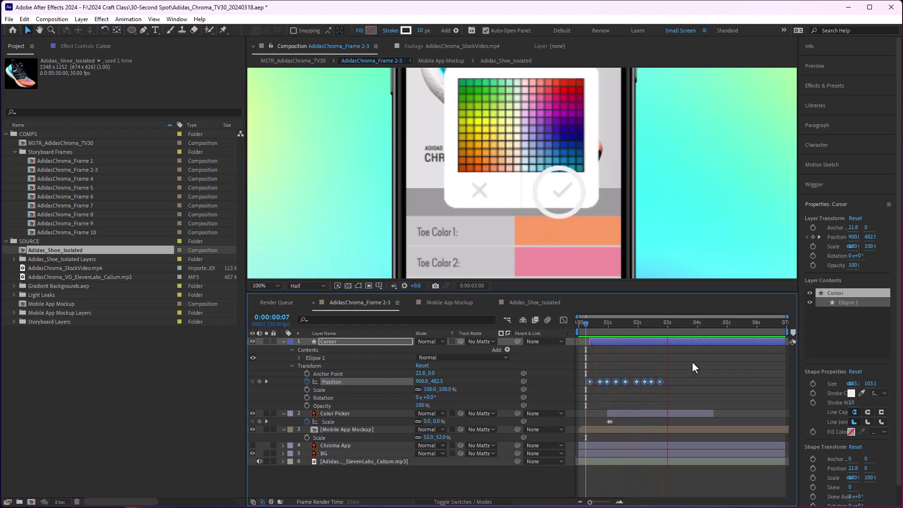
{"action": "left_click", "coordinate": [636, 323]}
{"action": "left_click_drag", "start_coordinate": [627, 323], "coordinate": [568, 324]}
{"action": "key", "text": "space"}
{"action": "left_click", "coordinate": [608, 324]}
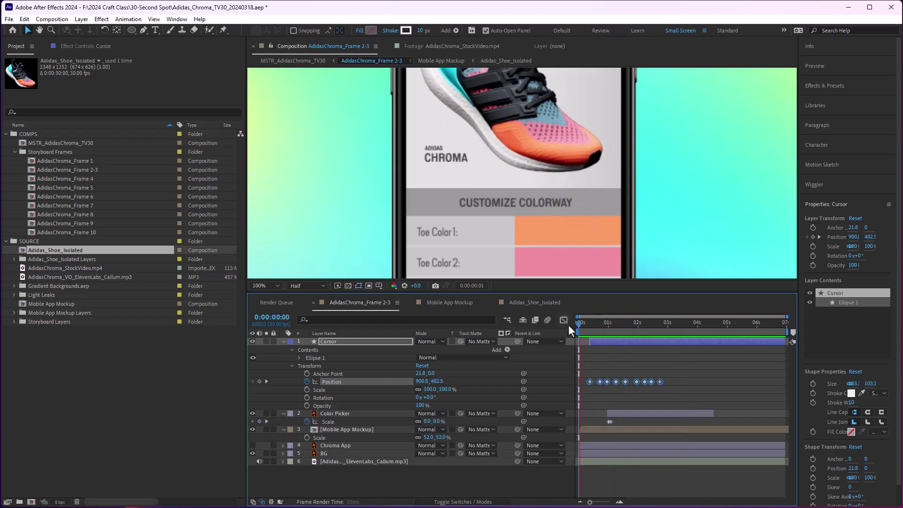
{"action": "key", "text": "space"}
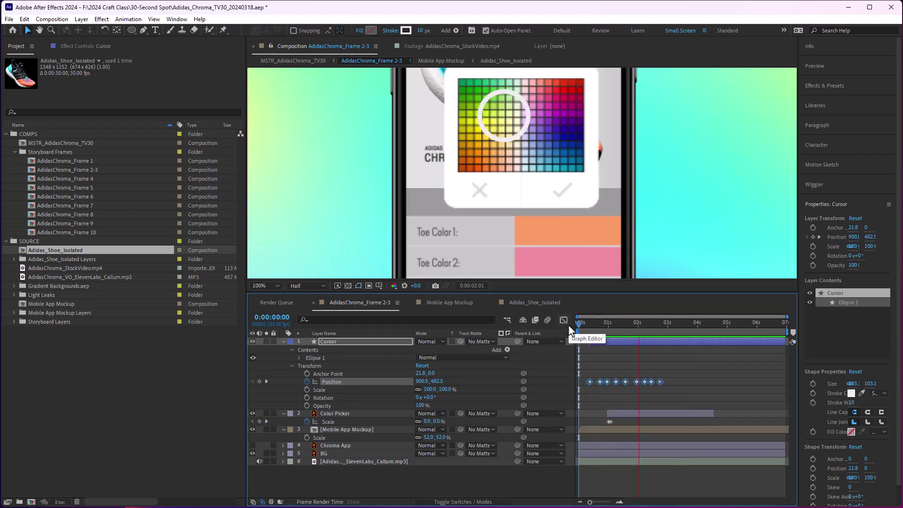
{"action": "key", "text": "space"}
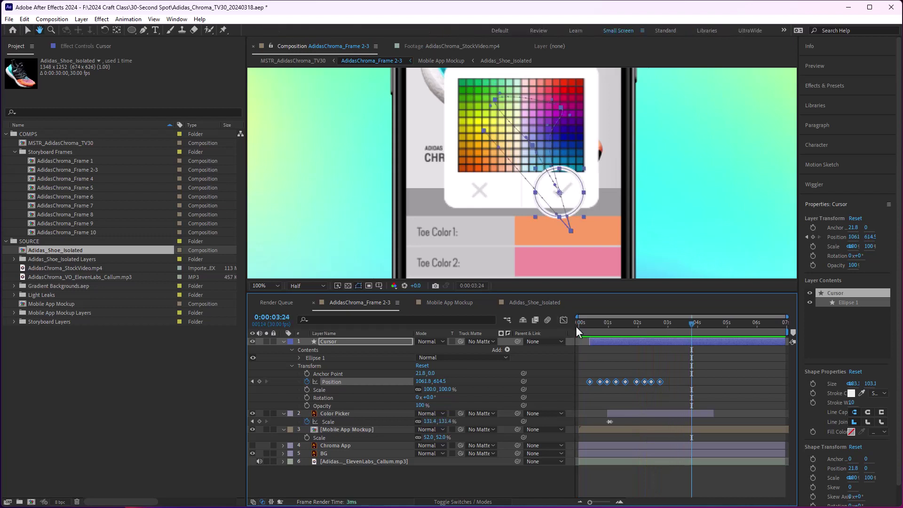
{"action": "left_click_drag", "start_coordinate": [691, 323], "coordinate": [662, 325]}
{"action": "key", "text": "ctrl+shift+a"}
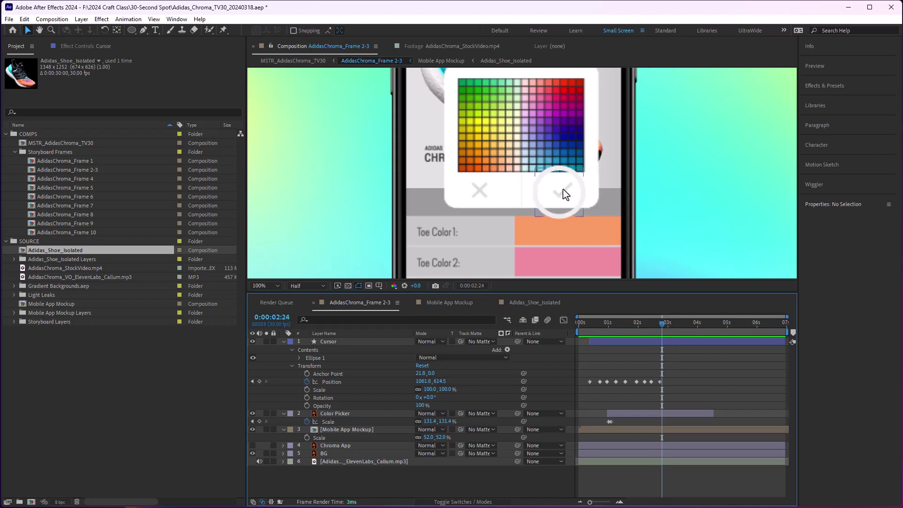
{"action": "left_click_drag", "start_coordinate": [657, 321], "coordinate": [578, 329]}
{"action": "key", "text": "space"}
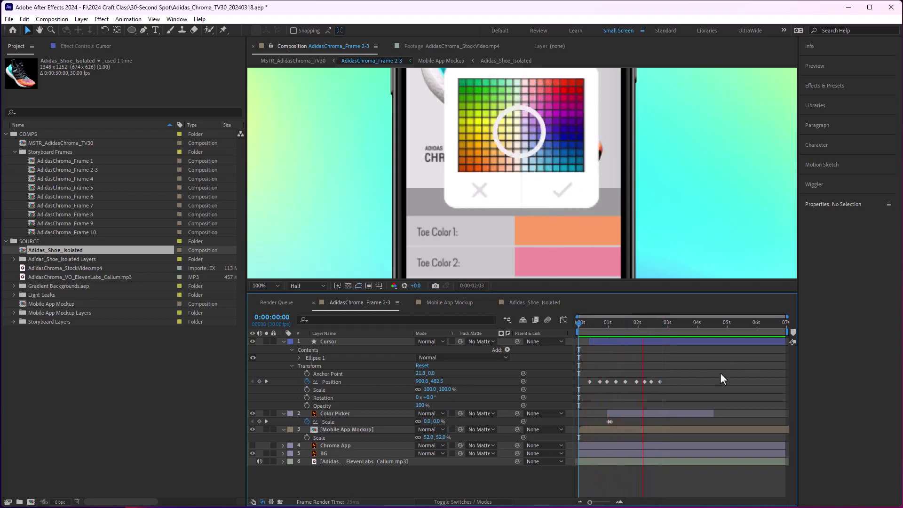
- Replay the Cursor animation from the start to judge when the Color Picker pops up relative to the Cursor's pause
{"action": "key", "text": "space"}
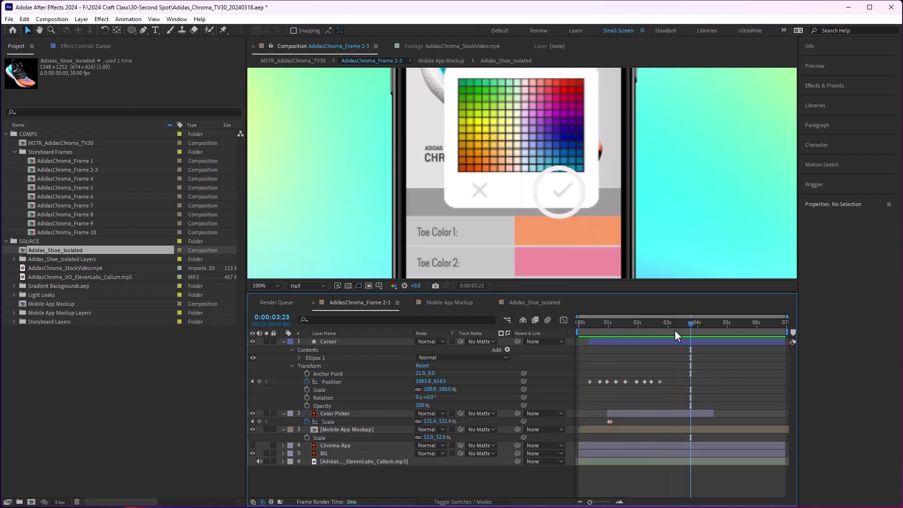
{"action": "left_click_drag", "start_coordinate": [674, 329], "coordinate": [576, 327]}
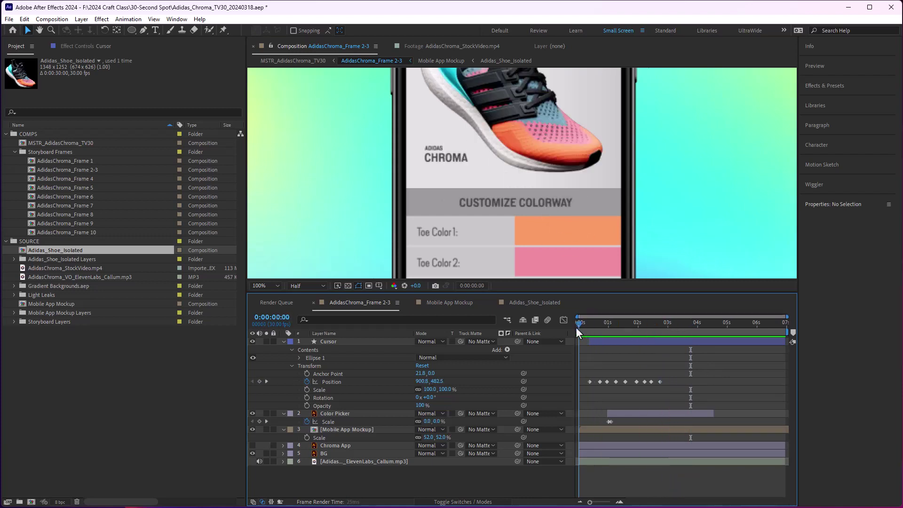
{"action": "key", "text": "space"}
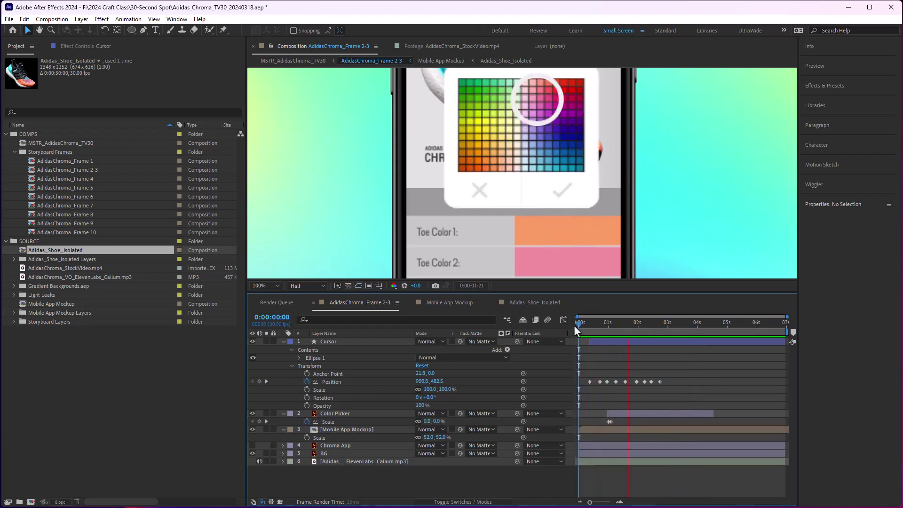
{"action": "key", "text": "space"}
- Shift the Color Picker layer earlier so its pop-up starts just before 0:00:00:25, and preview the new timing from the start
{"action": "left_click_drag", "start_coordinate": [589, 322], "coordinate": [602, 326]}
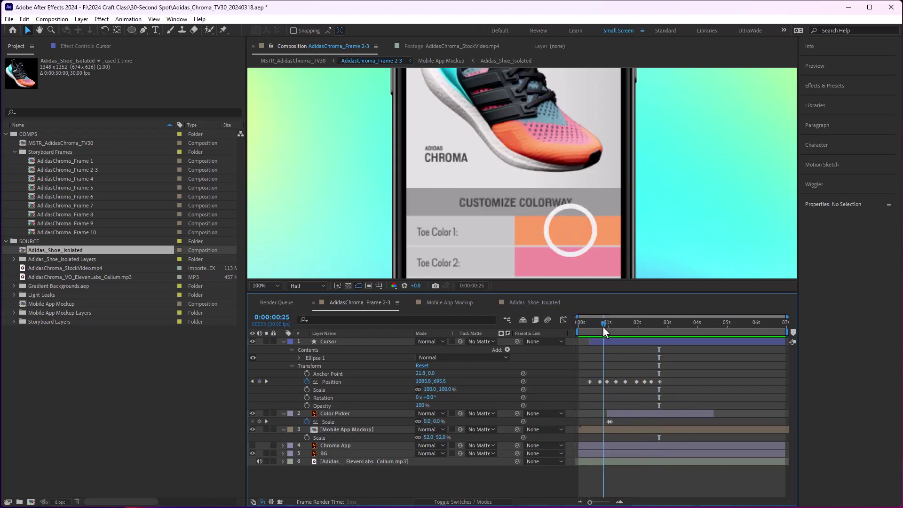
{"action": "left_click_drag", "start_coordinate": [620, 413], "coordinate": [611, 412]}
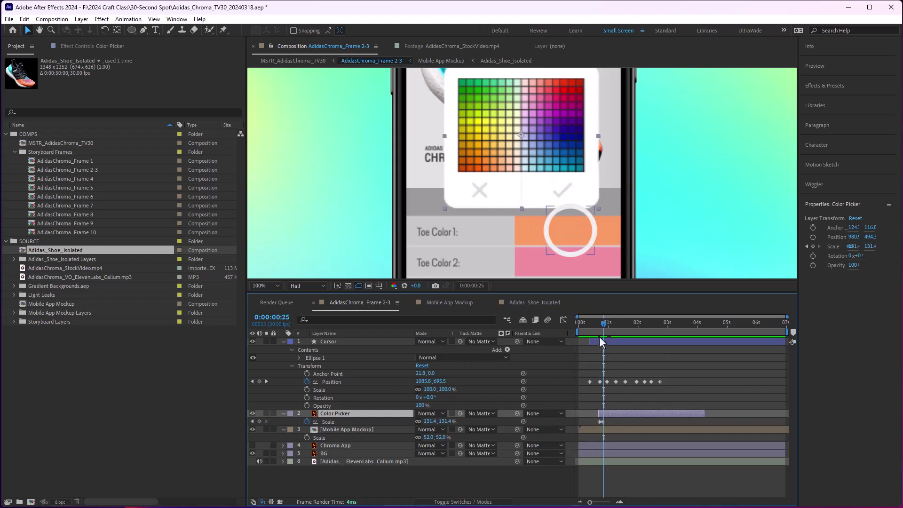
{"action": "left_click_drag", "start_coordinate": [594, 324], "coordinate": [629, 323]}
{"action": "left_click", "coordinate": [574, 323]}
{"action": "key", "text": "space"}
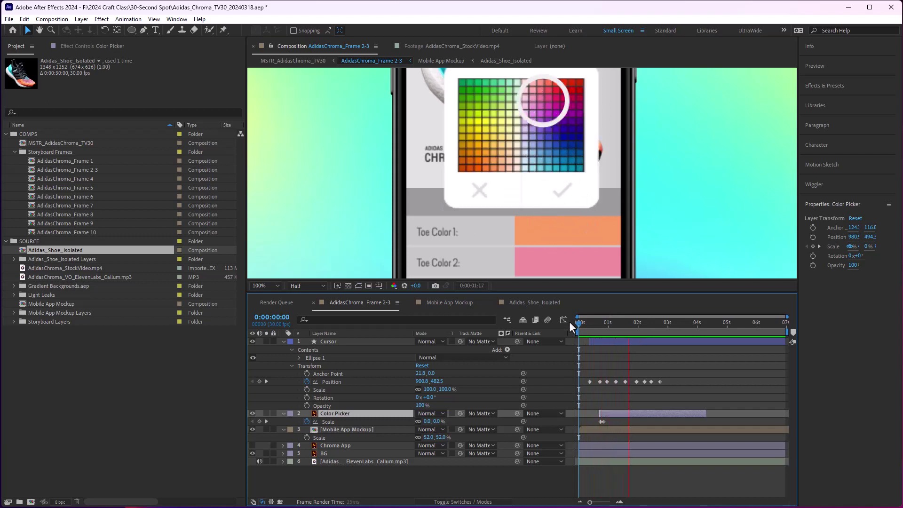
- Nudge the Color Picker layer a few frames later in the timeline and play the scene from the start
{"action": "left_click", "coordinate": [599, 322]}
{"action": "left_click_drag", "start_coordinate": [599, 322], "coordinate": [607, 326]}
{"action": "left_click_drag", "start_coordinate": [616, 414], "coordinate": [620, 413]}
{"action": "left_click_drag", "start_coordinate": [601, 321], "coordinate": [578, 323]}
{"action": "key", "text": "space"}
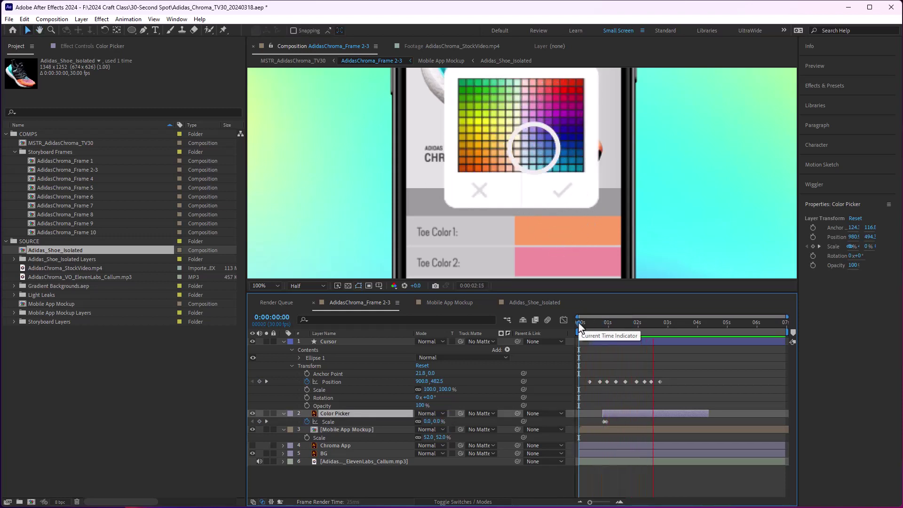
{"action": "key", "text": "space"}
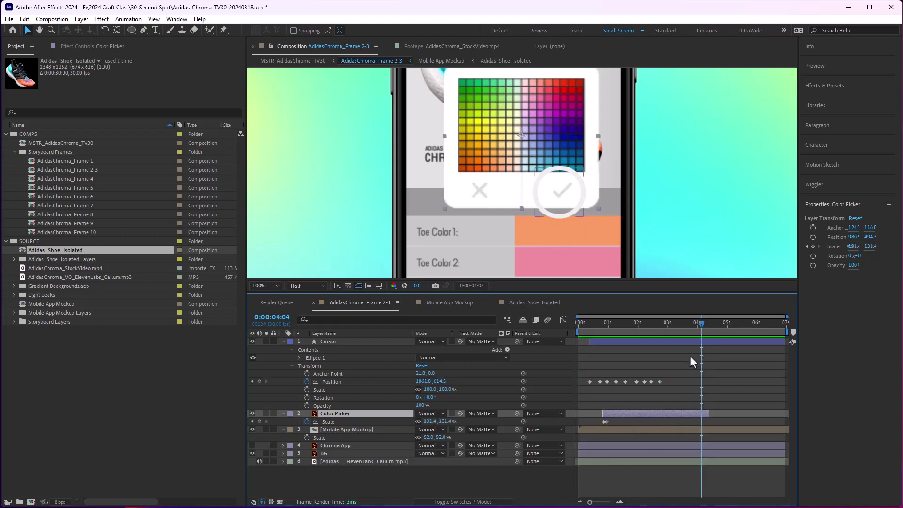
- Preview the scene again to check the Cursor's path over the color picker and onto the check mark
{"action": "left_click_drag", "start_coordinate": [672, 323], "coordinate": [574, 323]}
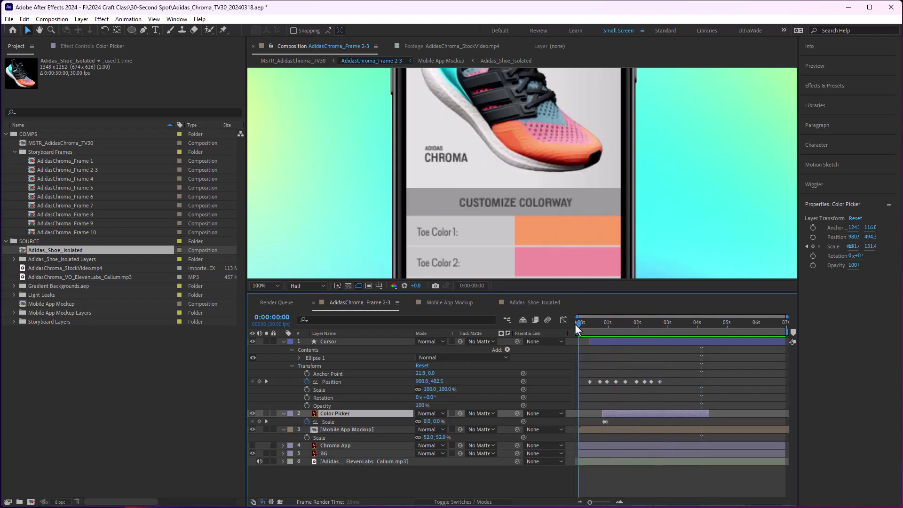
{"action": "key", "text": "space"}
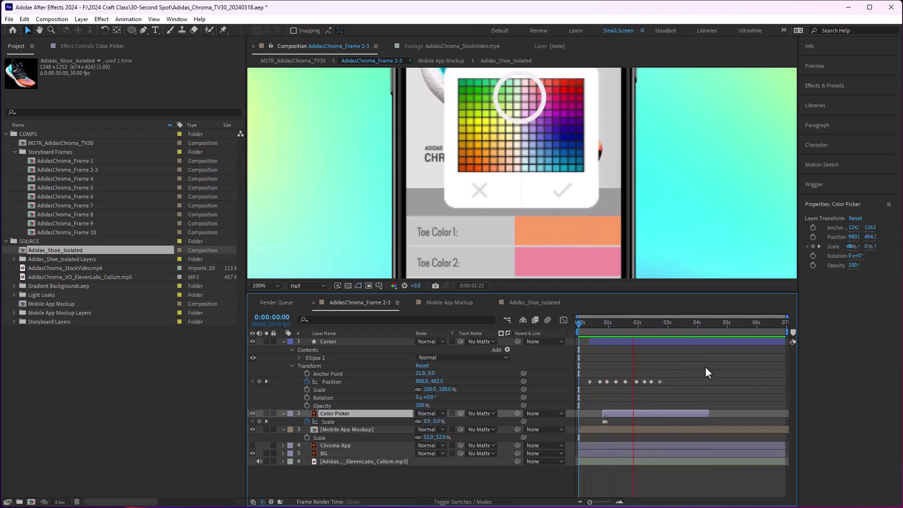
{"action": "key", "text": "space"}
- At 0:00:02:00, start a new 1920 x 1080 solid above the Color Picker layer and name it Green Checkmark
{"action": "left_click_drag", "start_coordinate": [669, 324], "coordinate": [637, 336]}
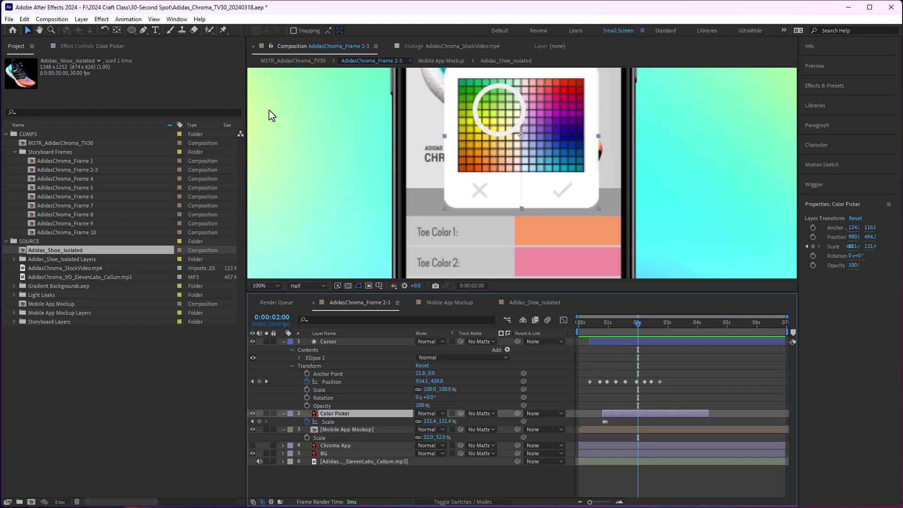
{"action": "left_click", "coordinate": [81, 19]}
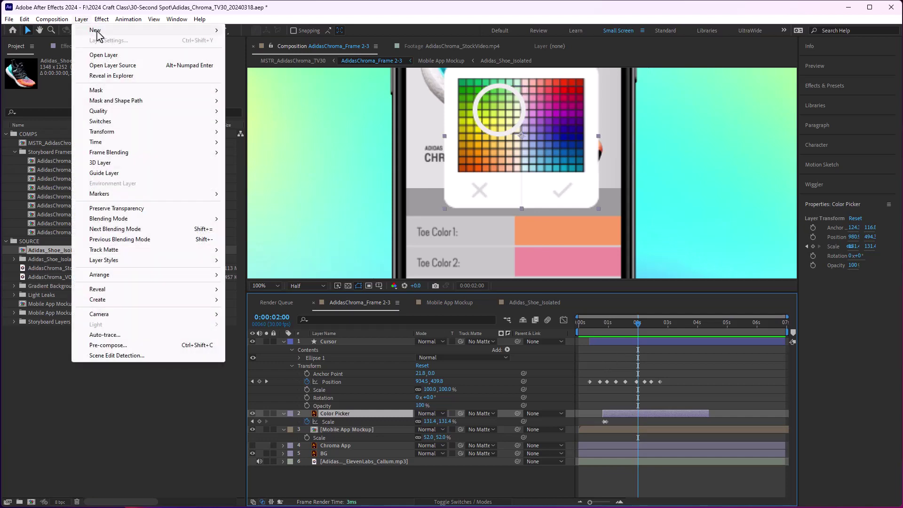
{"action": "mouse_move", "coordinate": [99, 32]}
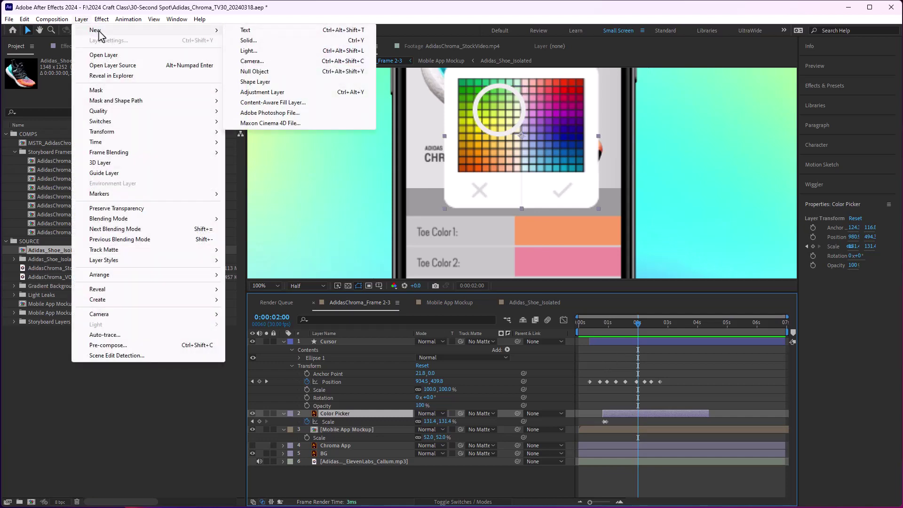
{"action": "left_click", "coordinate": [247, 40]}
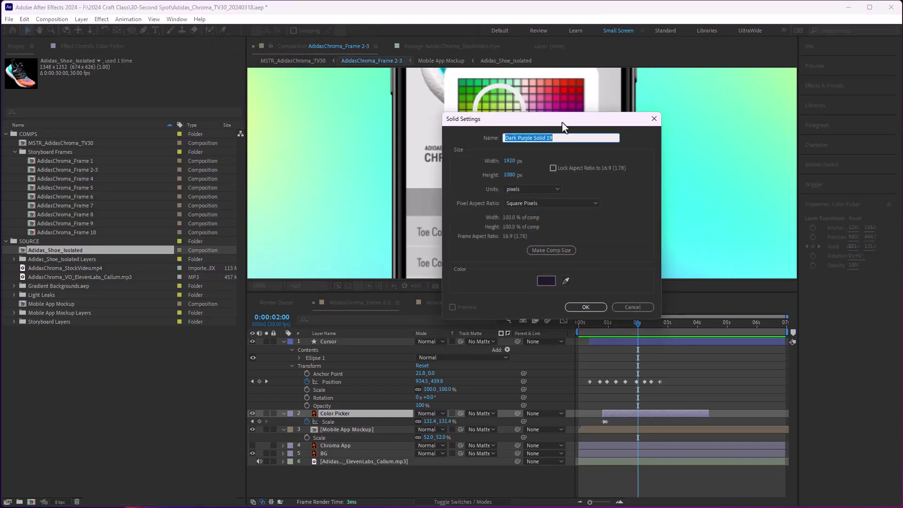
{"action": "left_click_drag", "start_coordinate": [563, 126], "coordinate": [651, 152]}
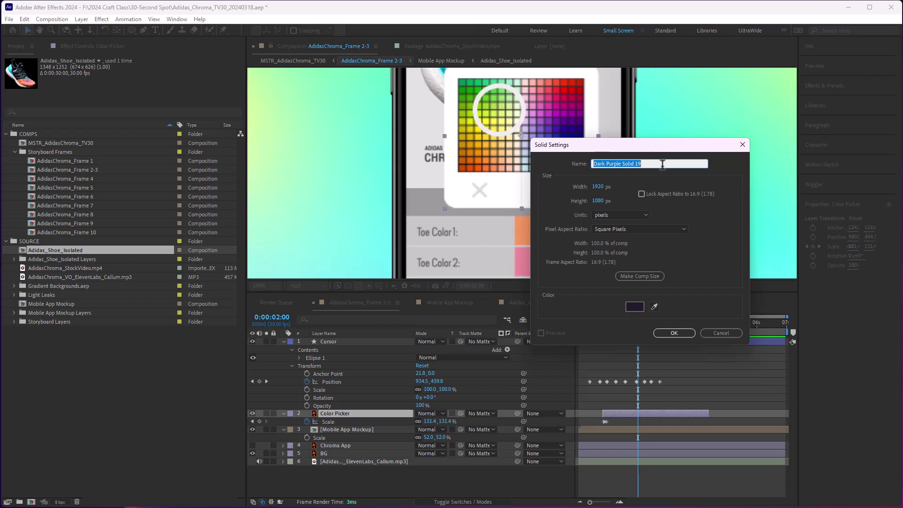
{"action": "type", "text": "Green Checkmark"}
- Give the Green Checkmark solid a bright green color and create the layer
{"action": "left_click", "coordinate": [636, 307]}
{"action": "left_click_drag", "start_coordinate": [752, 367], "coordinate": [754, 405]}
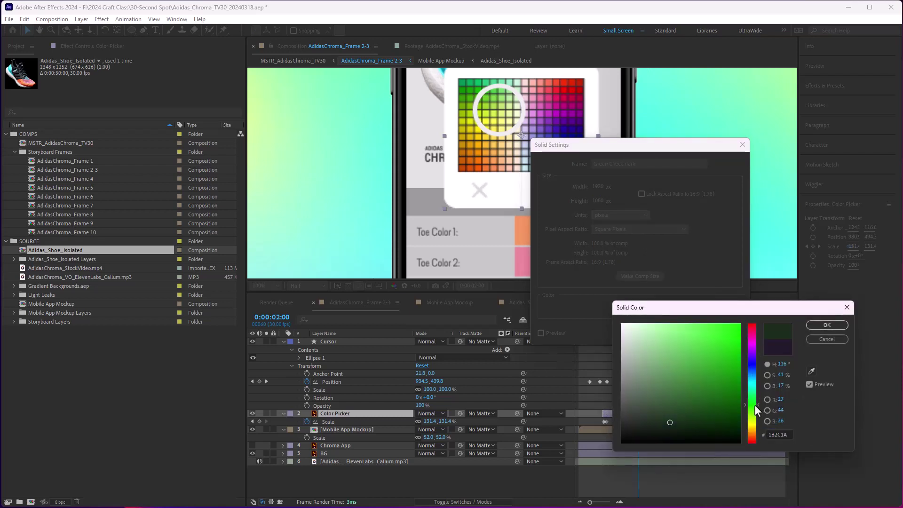
{"action": "mouse_move", "coordinate": [715, 325]}
{"action": "left_mouse_down"}
{"action": "mouse_move", "coordinate": [705, 316]}
{"action": "mouse_move", "coordinate": [708, 327]}
{"action": "left_mouse_up"}
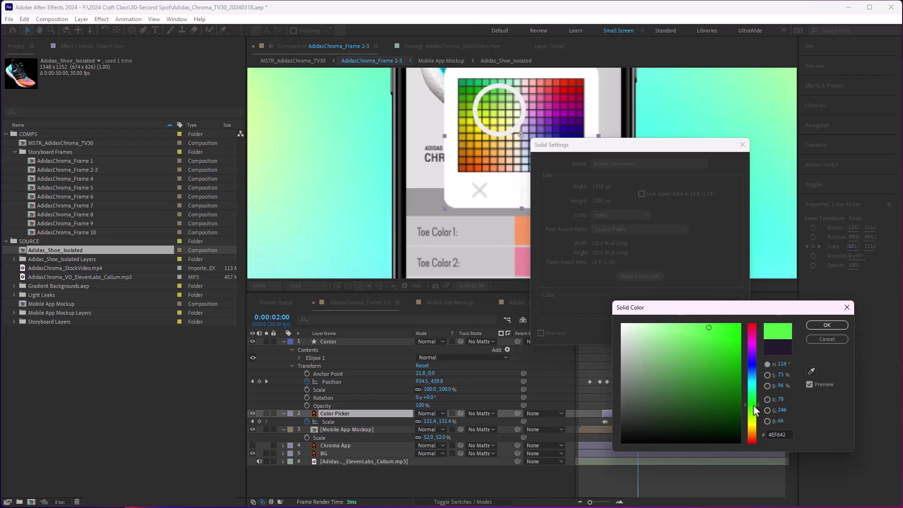
{"action": "left_click_drag", "start_coordinate": [753, 399], "coordinate": [754, 402]}
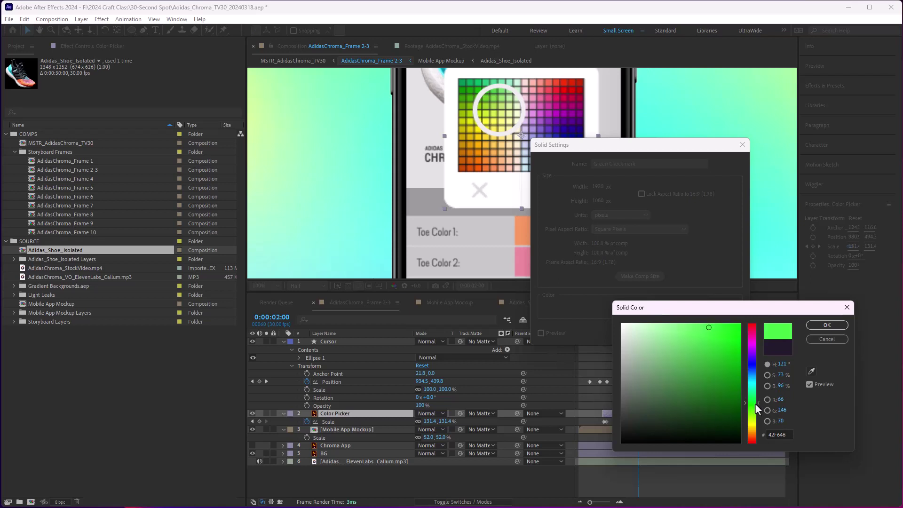
{"action": "left_click", "coordinate": [711, 329]}
{"action": "left_click_drag", "start_coordinate": [712, 329], "coordinate": [707, 330]}
{"action": "left_click", "coordinate": [826, 324]}
{"action": "left_click", "coordinate": [674, 333]}
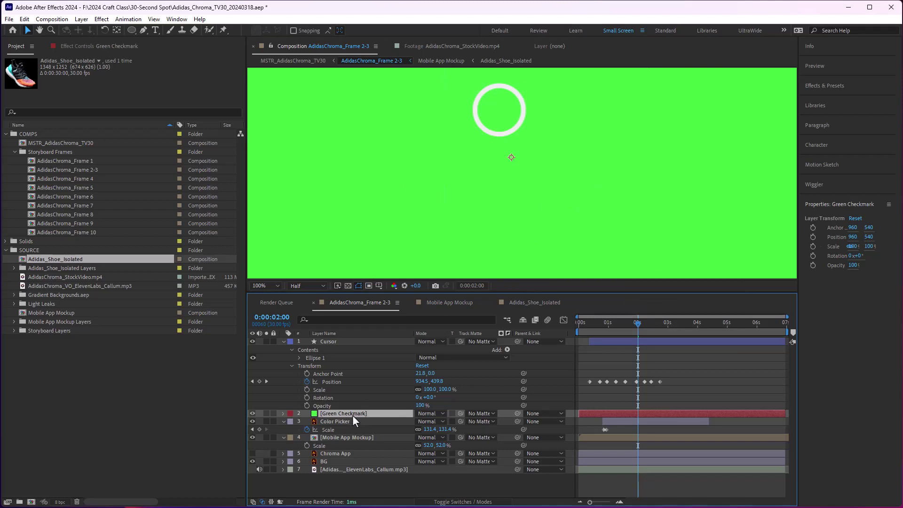
- Set the Green Checkmark layer's Opacity to 25% so the color picker shows through
{"action": "key", "text": "t"}
{"action": "left_click", "coordinate": [422, 422]}
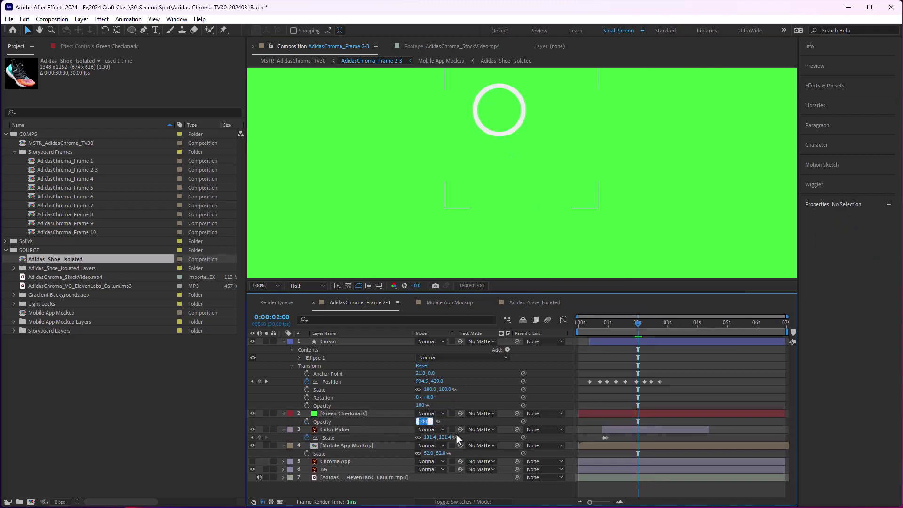
{"action": "type", "text": "25"}
{"action": "key", "text": "Return"}
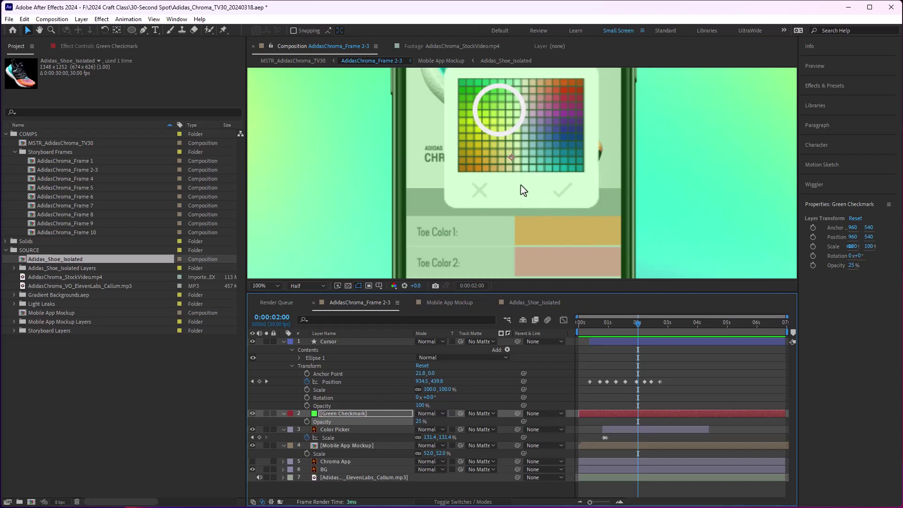
- Draw a closed Pen mask on the Green Checkmark layer around the picker's check mark area, following its rounded lower-right corner
{"action": "left_click", "coordinate": [143, 33]}
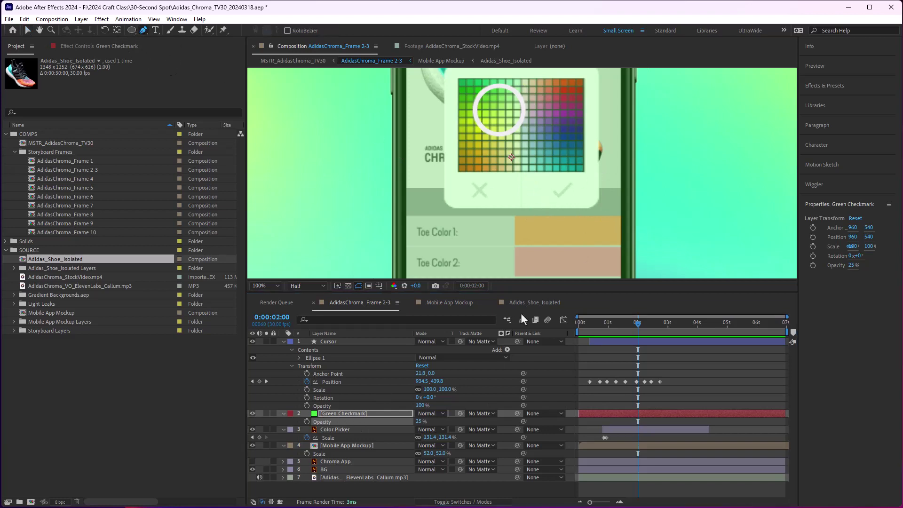
{"action": "left_click", "coordinate": [521, 173]}
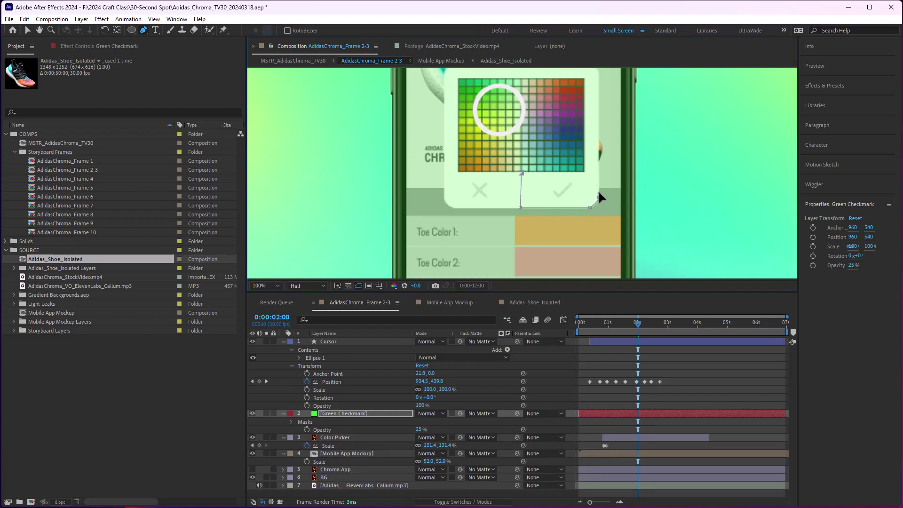
{"action": "left_click_drag", "start_coordinate": [597, 187], "coordinate": [597, 174]}
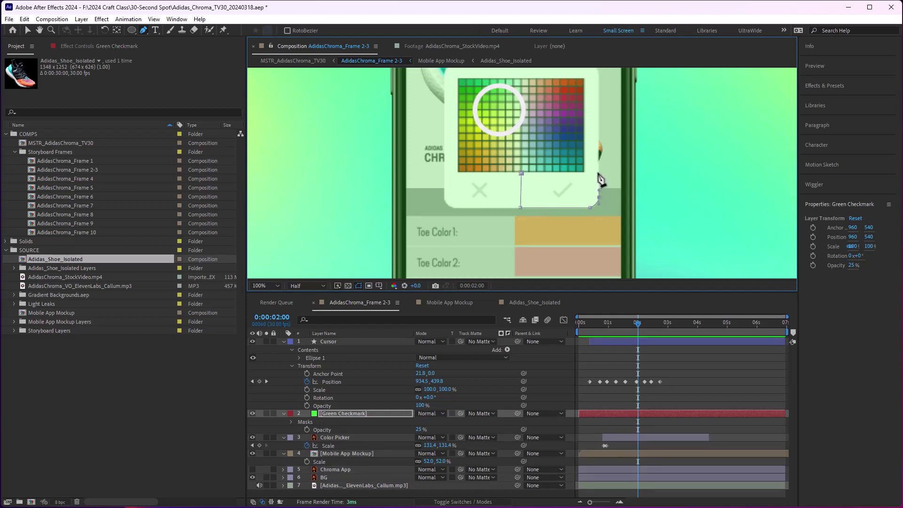
{"action": "left_click", "coordinate": [521, 173]}
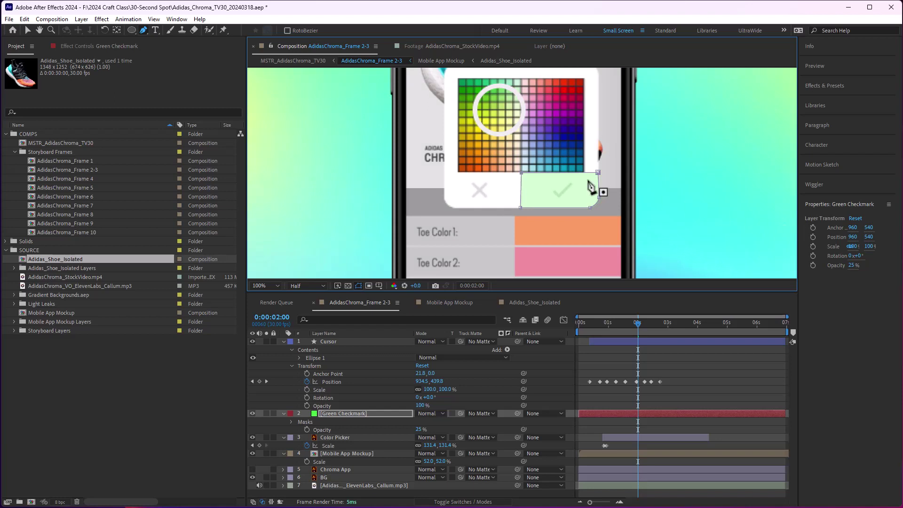
{"action": "scroll", "coordinate": [589, 183], "scroll_direction": "up", "scroll_amount": 1}
{"action": "scroll", "coordinate": [554, 203], "scroll_direction": "down", "scroll_amount": 1}
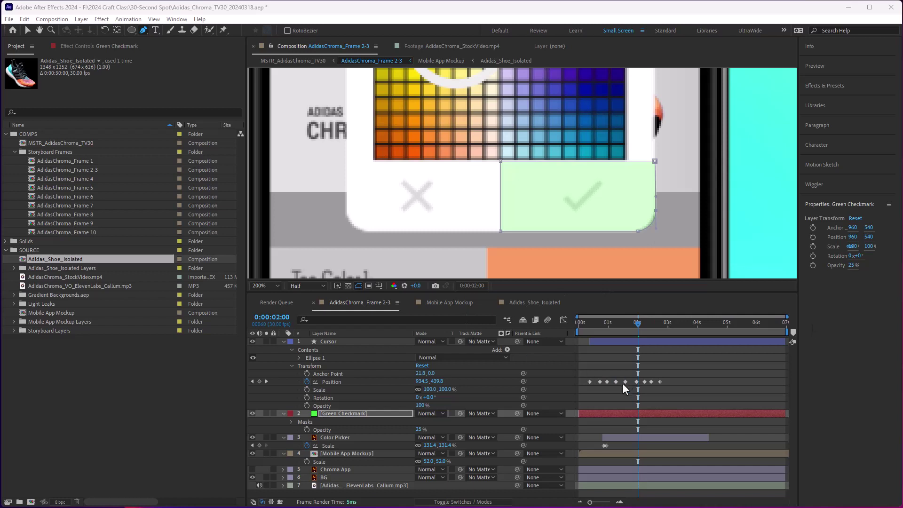
- Change the Green Checkmark layer's label color to Green
{"action": "left_click", "coordinate": [629, 416]}
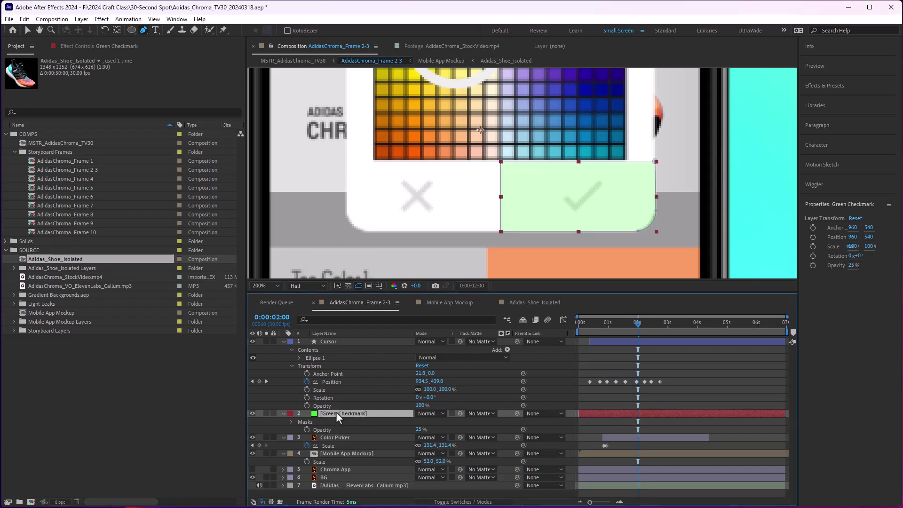
{"action": "left_click", "coordinate": [289, 413]}
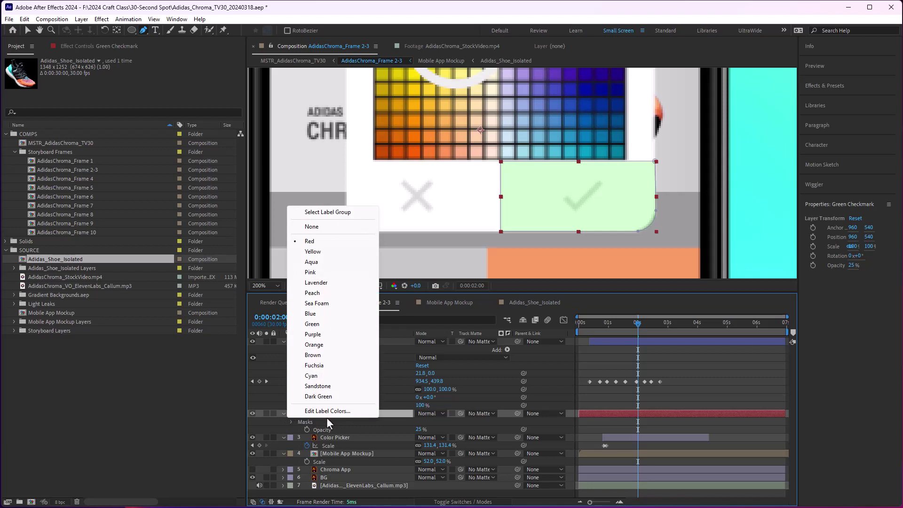
{"action": "left_click", "coordinate": [390, 416]}
{"action": "left_click", "coordinate": [290, 414]}
{"action": "left_click", "coordinate": [323, 324]}
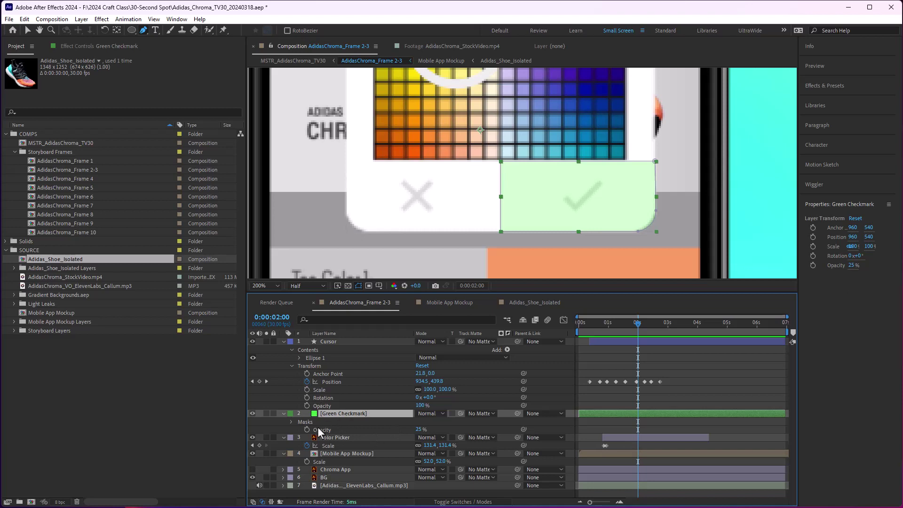
- Set the Green Checkmark layer's Opacity to 50%
{"action": "left_click", "coordinate": [416, 430]}
{"action": "type", "text": "50"}
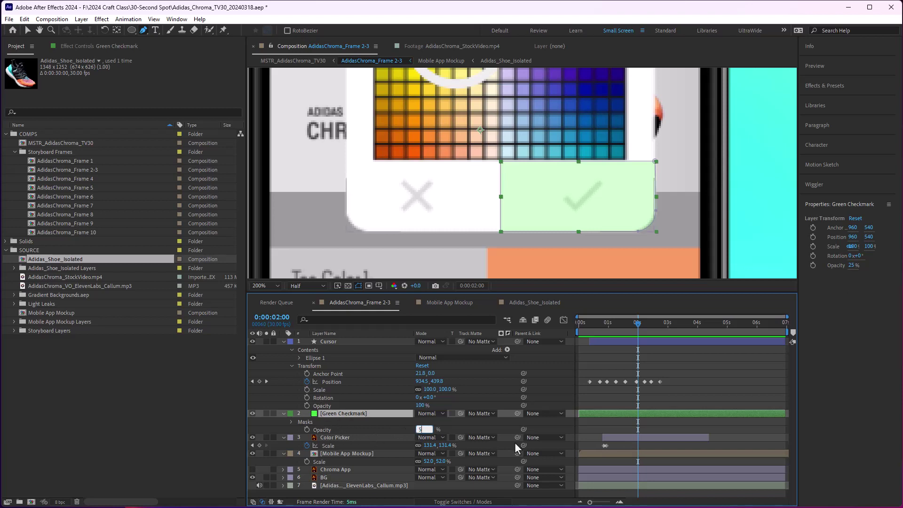
{"action": "key", "text": "Return"}
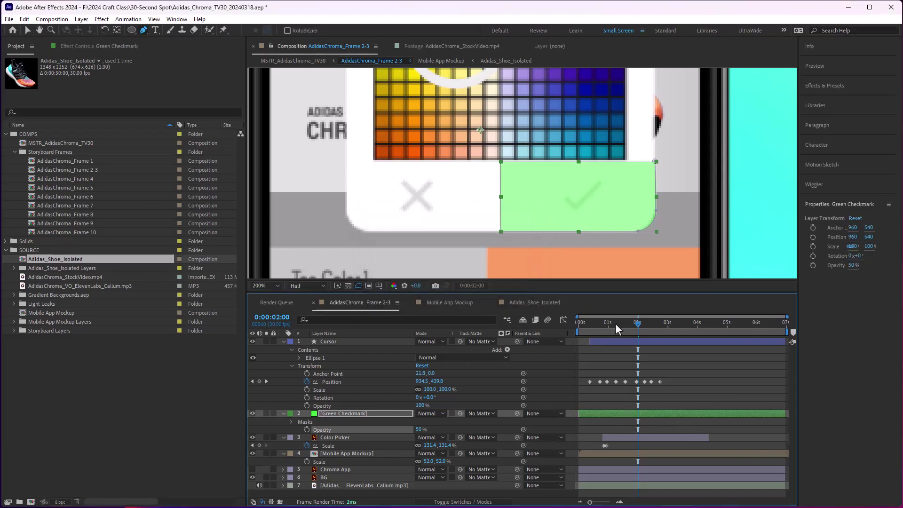
- Trim the start of the Green Checkmark layer to 0:00:01:28 and set an Opacity keyframe of 50% there
{"action": "left_click", "coordinate": [579, 323]}
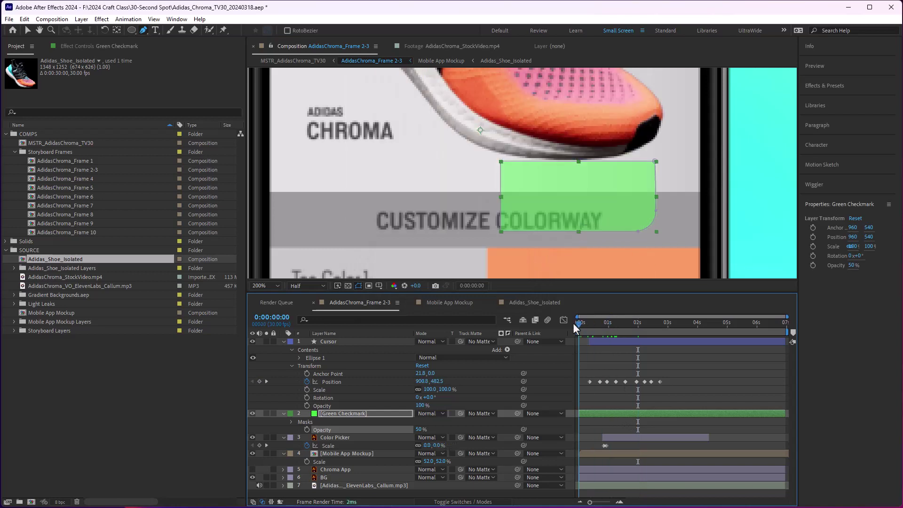
{"action": "left_click_drag", "start_coordinate": [572, 322], "coordinate": [636, 325]}
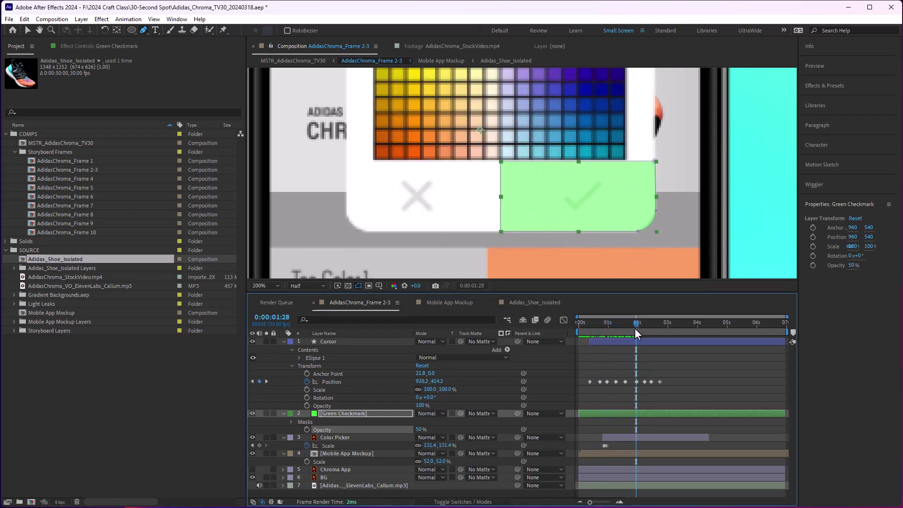
{"action": "left_click_drag", "start_coordinate": [580, 413], "coordinate": [635, 422]}
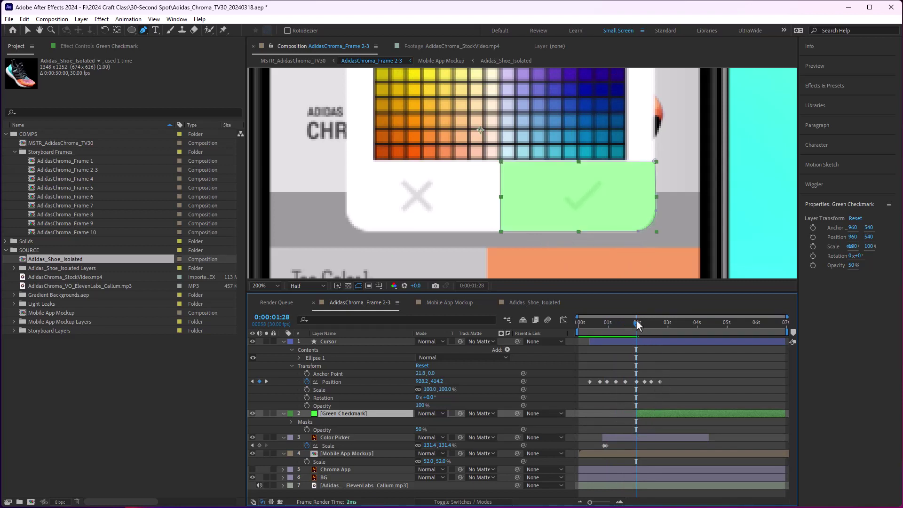
{"action": "left_click", "coordinate": [307, 429]}
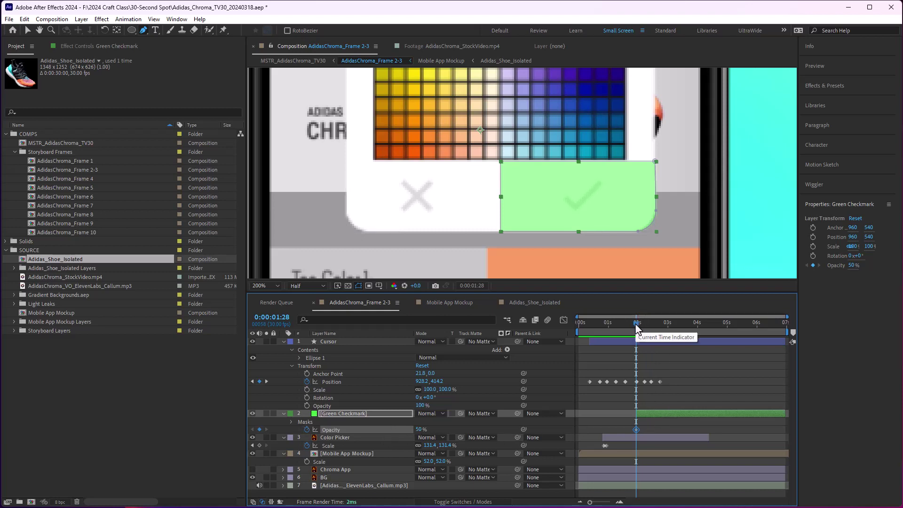
- Set a 0% Opacity keyframe at 0:00:02:07 on the Green Checkmark layer and trim the layer's end to that time
{"action": "left_click_drag", "start_coordinate": [636, 324], "coordinate": [642, 322]}
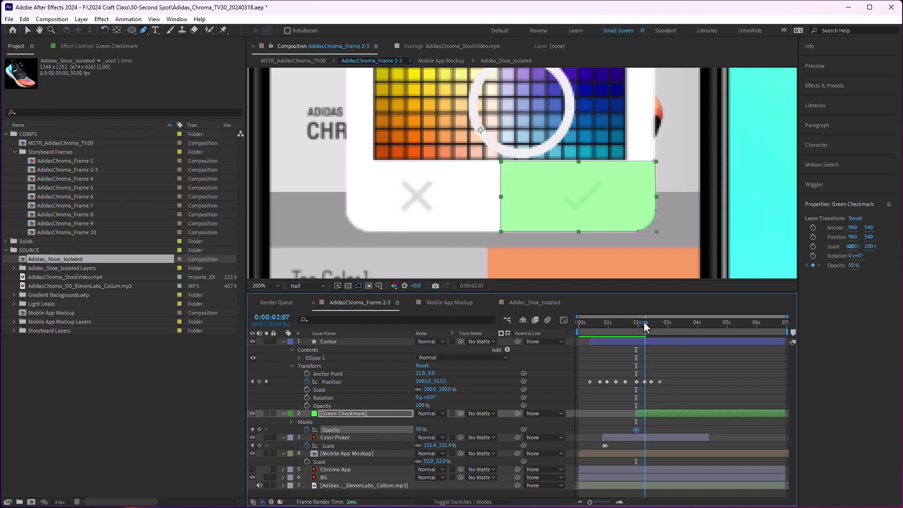
{"action": "left_click", "coordinate": [419, 429]}
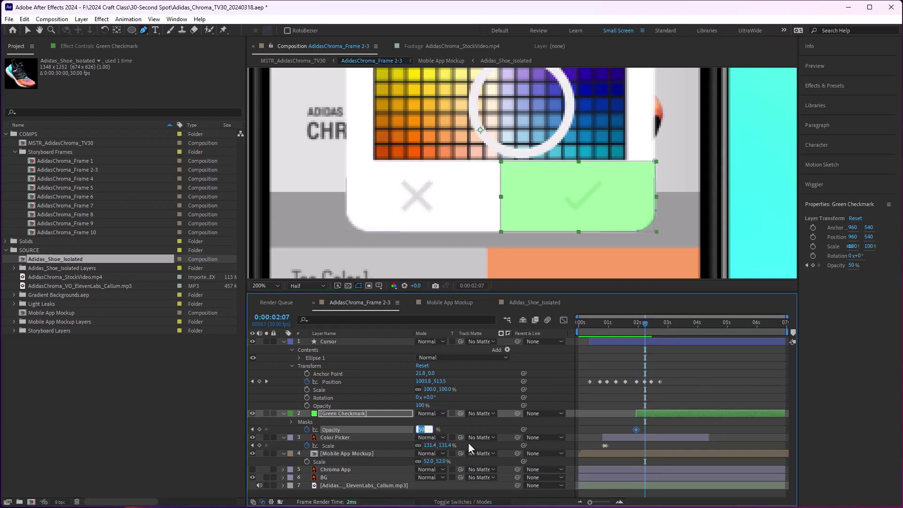
{"action": "type", "text": "0"}
{"action": "key", "text": "Return"}
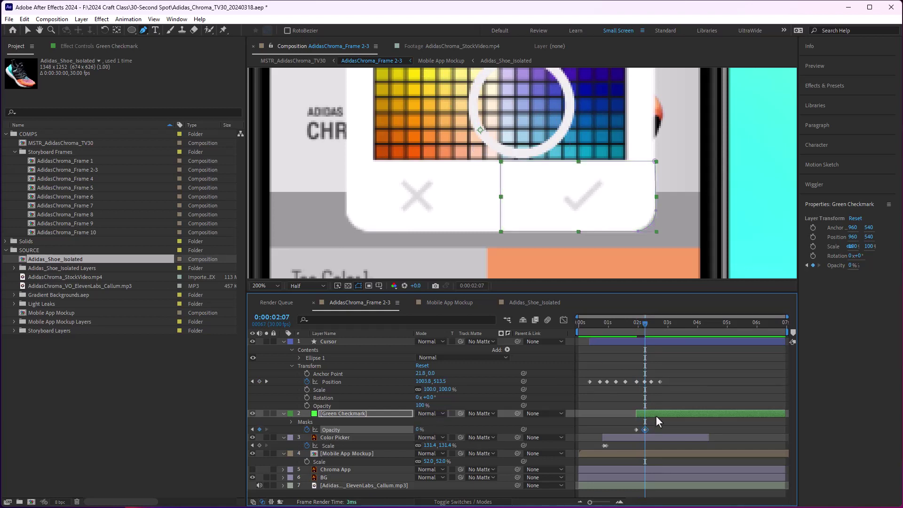
{"action": "key", "text": "alt+bracketright"}
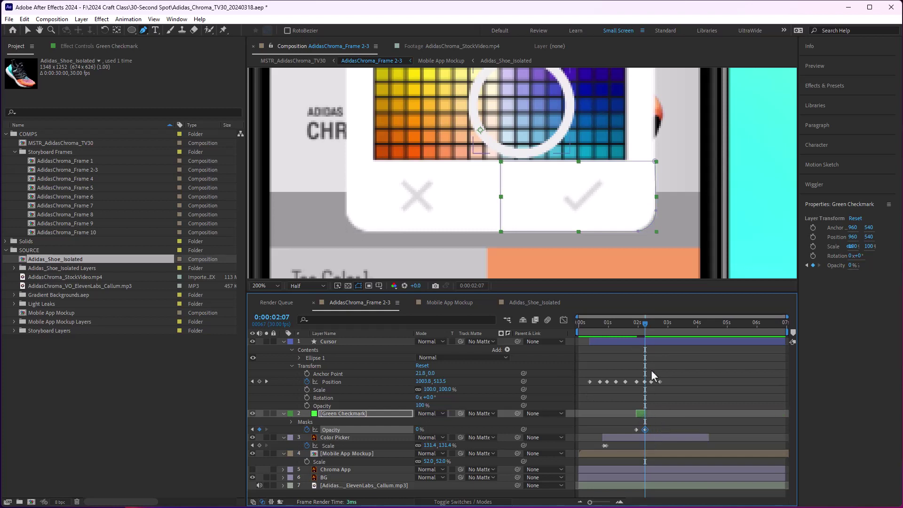
- Extend the Green Checkmark layer's end to 0:00:02:11 and shift its 0% Opacity keyframe toward the new end
{"action": "left_click_drag", "start_coordinate": [643, 323], "coordinate": [622, 325]}
{"action": "key", "text": "space"}
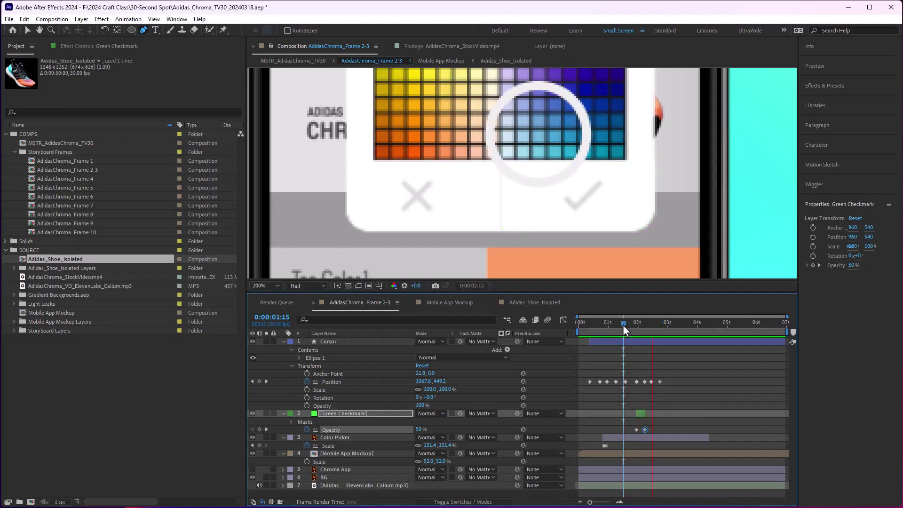
{"action": "left_click_drag", "start_coordinate": [623, 324], "coordinate": [648, 320]}
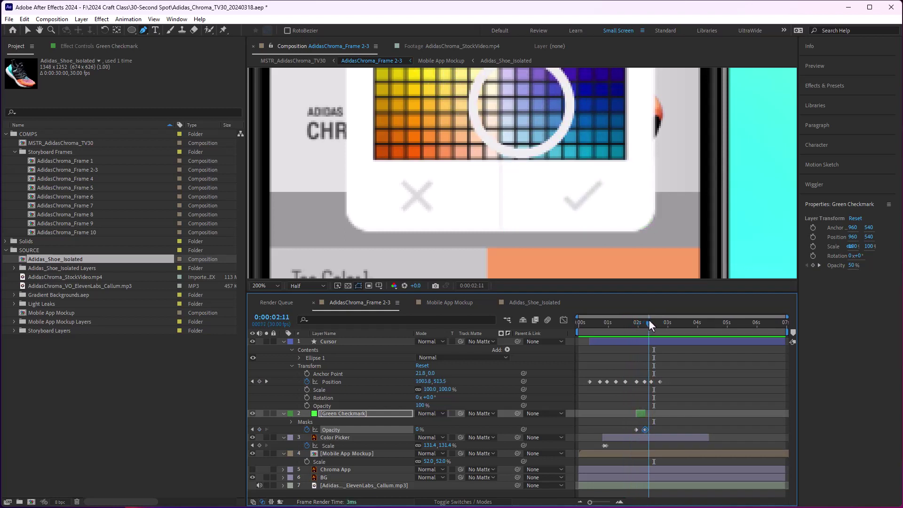
{"action": "left_click", "coordinate": [648, 412]}
{"action": "left_click_drag", "start_coordinate": [645, 428], "coordinate": [647, 429]}
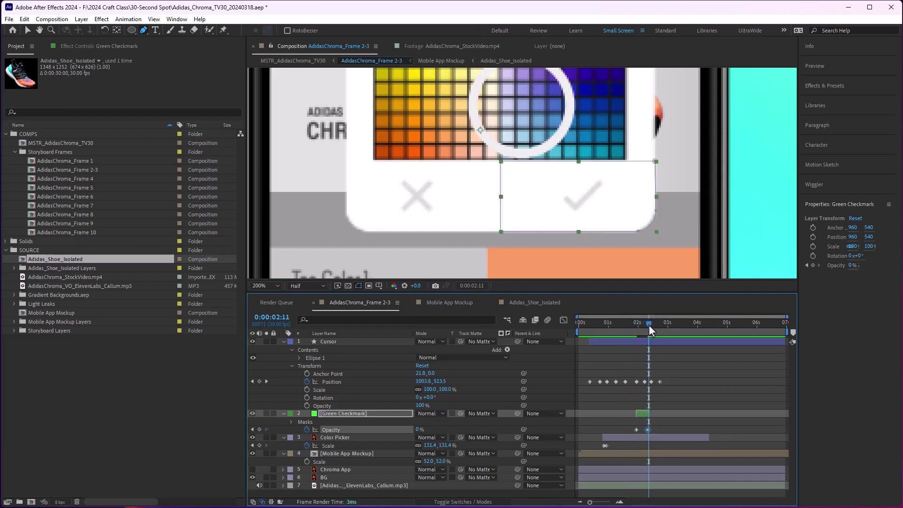
- Move the Green Checkmark layer to start at 0:00:02:23, when the cursor reaches the check mark, and preview the timing
{"action": "left_click_drag", "start_coordinate": [648, 324], "coordinate": [628, 321]}
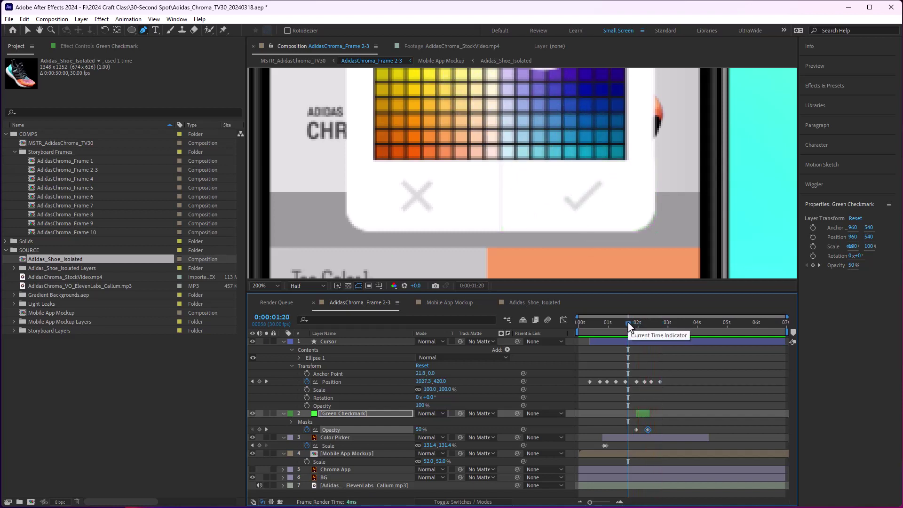
{"action": "key", "text": "space"}
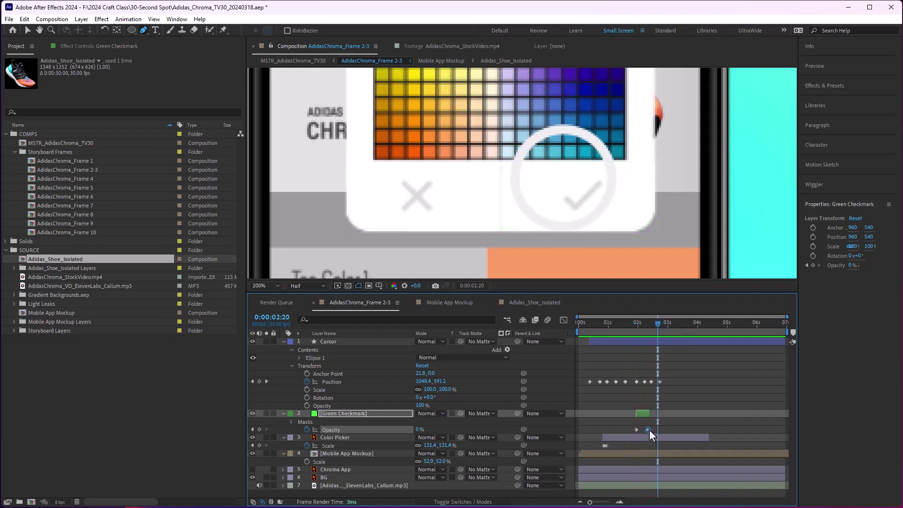
{"action": "left_click_drag", "start_coordinate": [644, 413], "coordinate": [669, 411]}
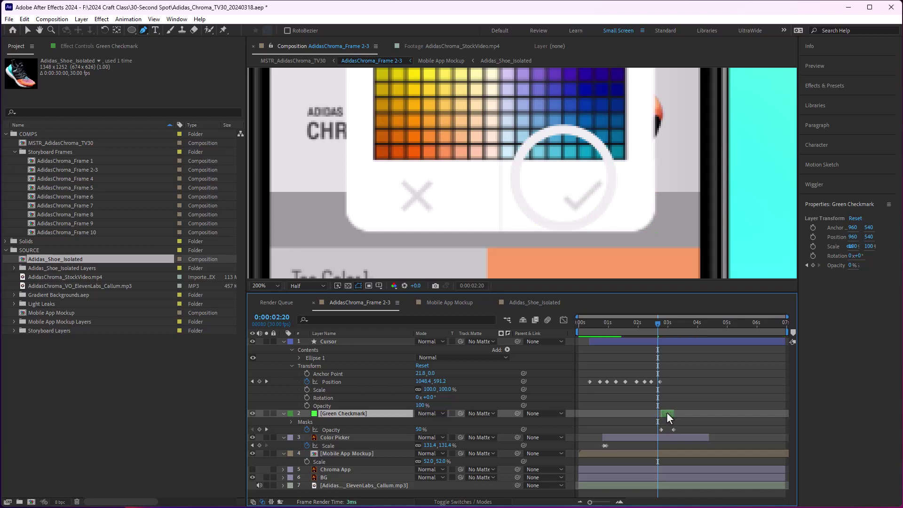
{"action": "left_click", "coordinate": [655, 322]}
{"action": "left_click", "coordinate": [632, 323]}
{"action": "key", "text": "space"}
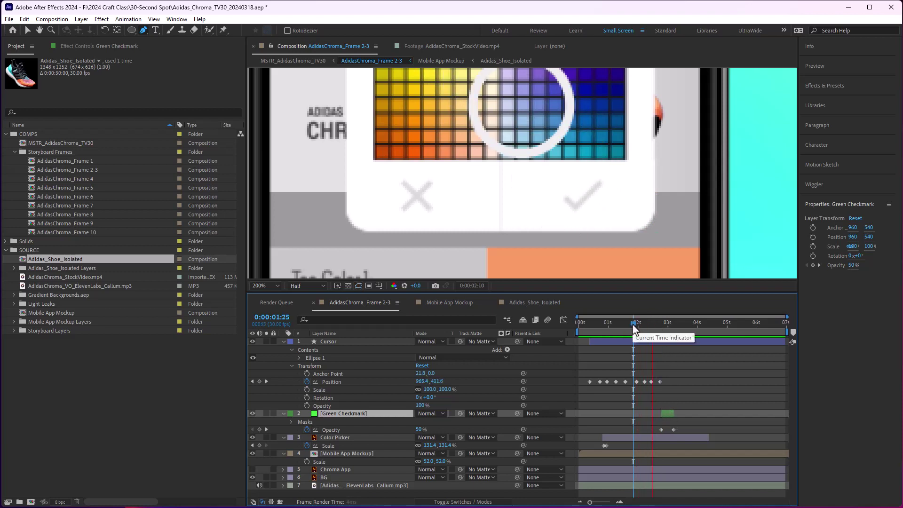
{"action": "left_click_drag", "start_coordinate": [634, 323], "coordinate": [605, 322]}
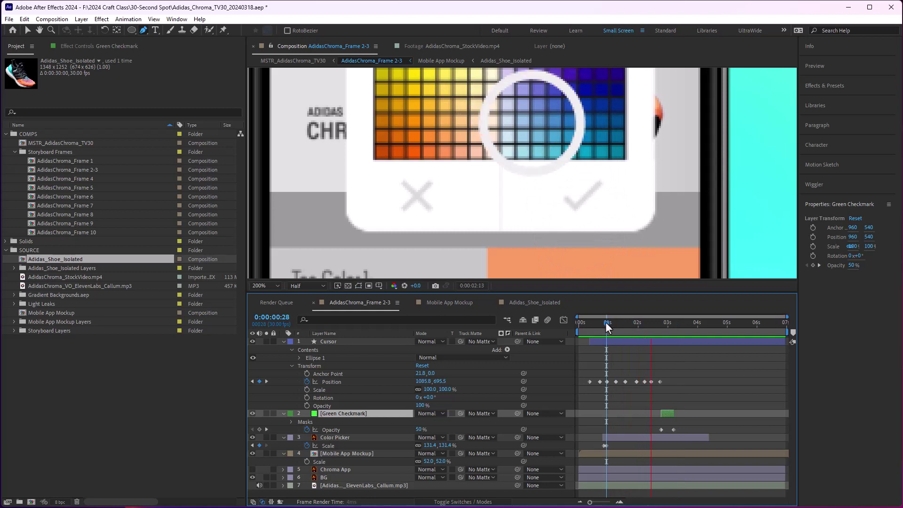
{"action": "key", "text": "space"}
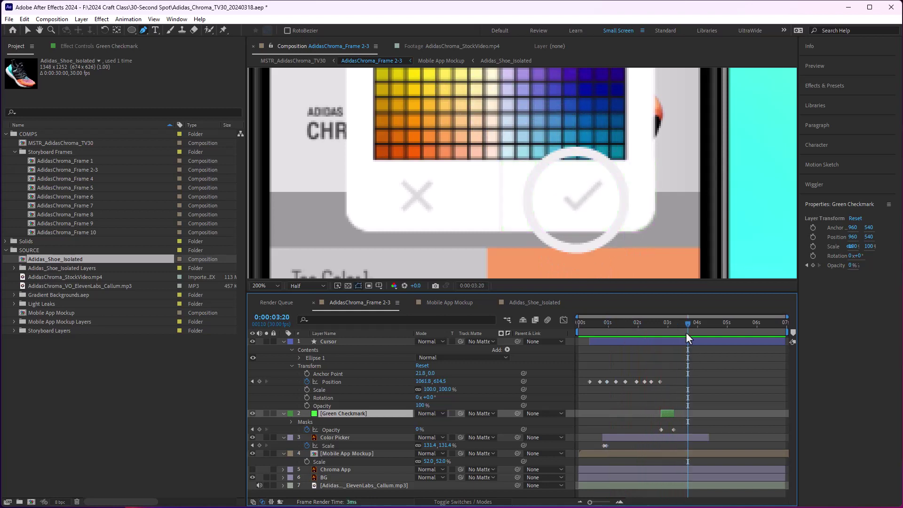
- Trim the end of the Color Picker layer to 0:00:03:06, level with the end of the green highlight, and preview it
{"action": "mouse_move", "coordinate": [683, 324]}
{"action": "left_mouse_down"}
{"action": "mouse_move", "coordinate": [659, 332]}
{"action": "mouse_move", "coordinate": [673, 334]}
{"action": "left_mouse_up"}
{"action": "left_click", "coordinate": [709, 442]}
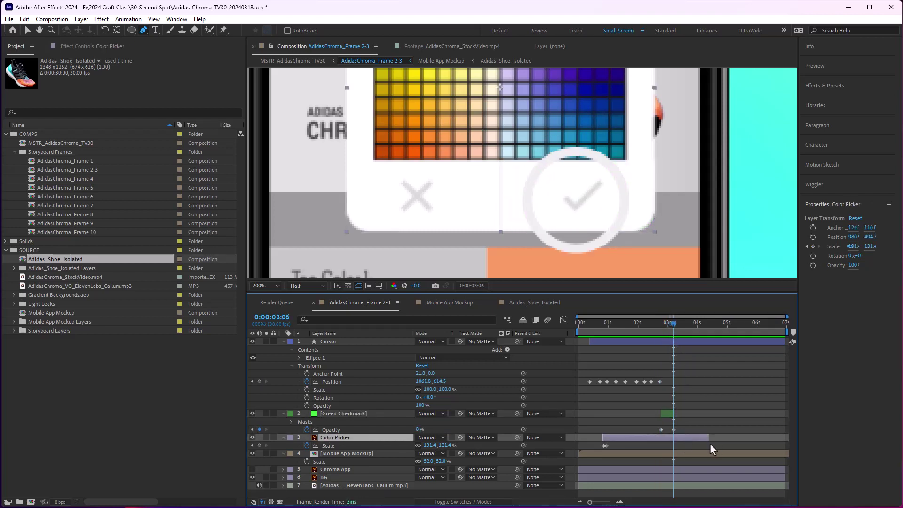
{"action": "left_click_drag", "start_coordinate": [706, 438], "coordinate": [676, 443]}
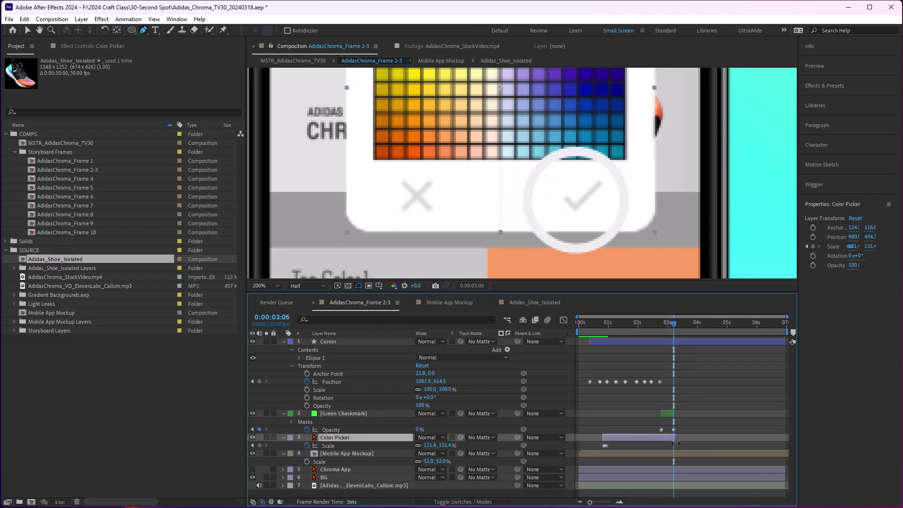
{"action": "left_click_drag", "start_coordinate": [676, 328], "coordinate": [643, 325]}
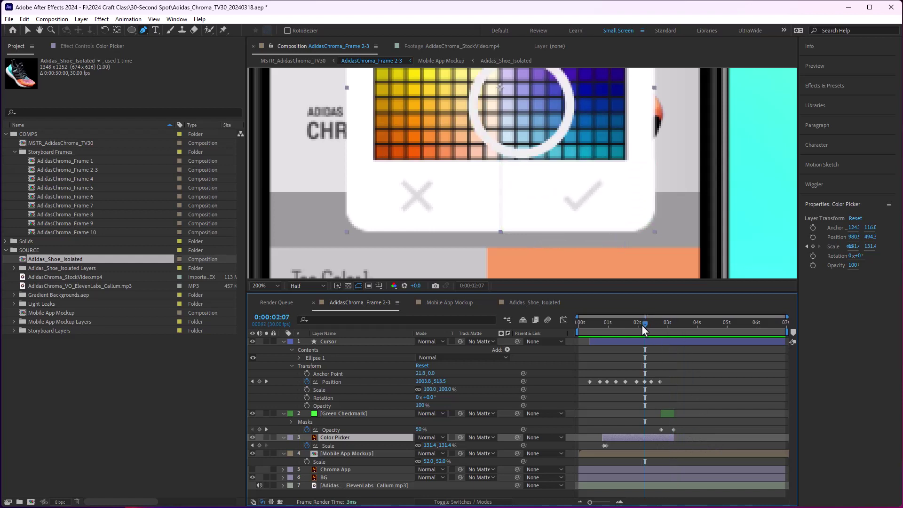
{"action": "key", "text": "space"}
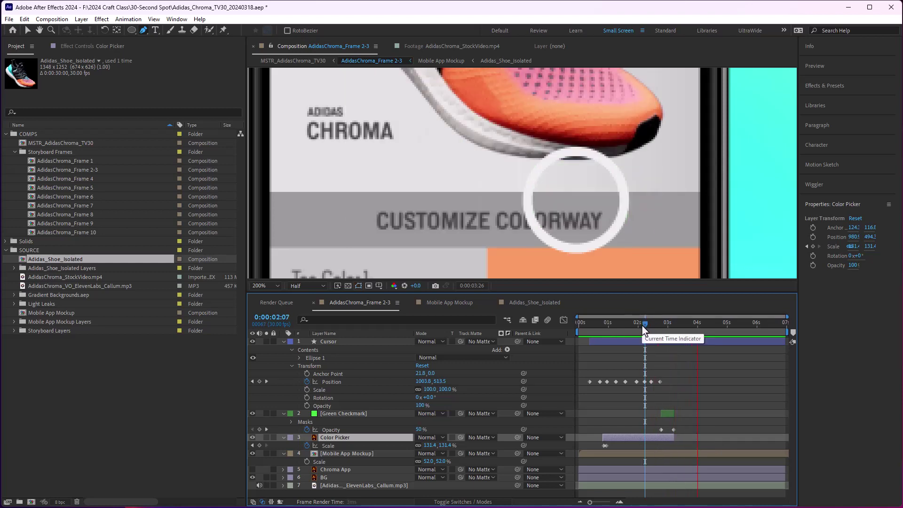
- Trim the Color Picker layer's end to about 0:00:03:02, move the Green Checkmark's 0% Opacity keyframe to 0:00:03:02, and preview
{"action": "left_click", "coordinate": [646, 323]}
{"action": "key", "text": "space"}
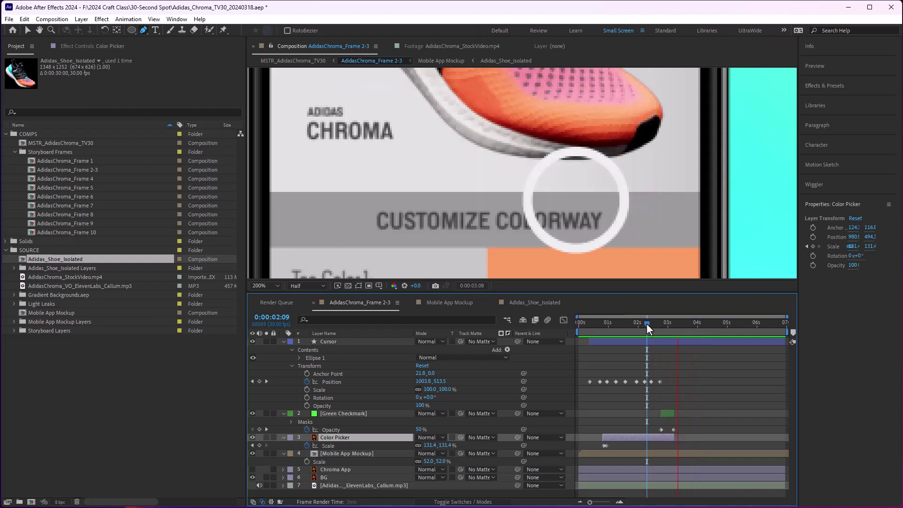
{"action": "left_click_drag", "start_coordinate": [653, 326], "coordinate": [671, 322]}
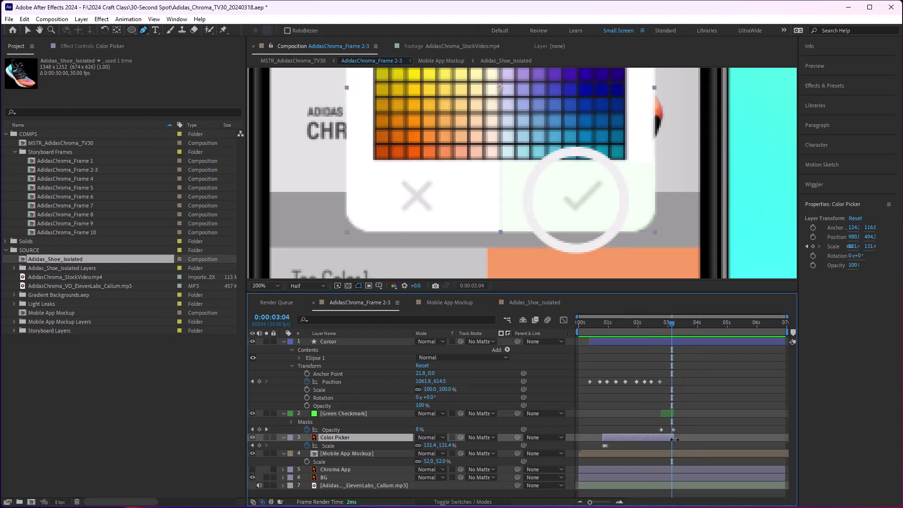
{"action": "left_click_drag", "start_coordinate": [674, 438], "coordinate": [670, 430]}
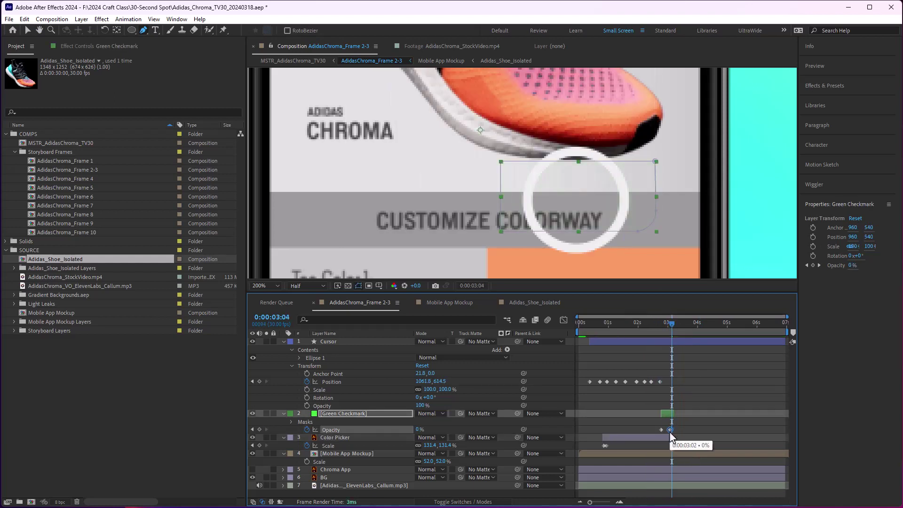
{"action": "left_click_drag", "start_coordinate": [666, 324], "coordinate": [552, 328]}
{"action": "left_click", "coordinate": [646, 327]}
{"action": "key", "text": "space"}
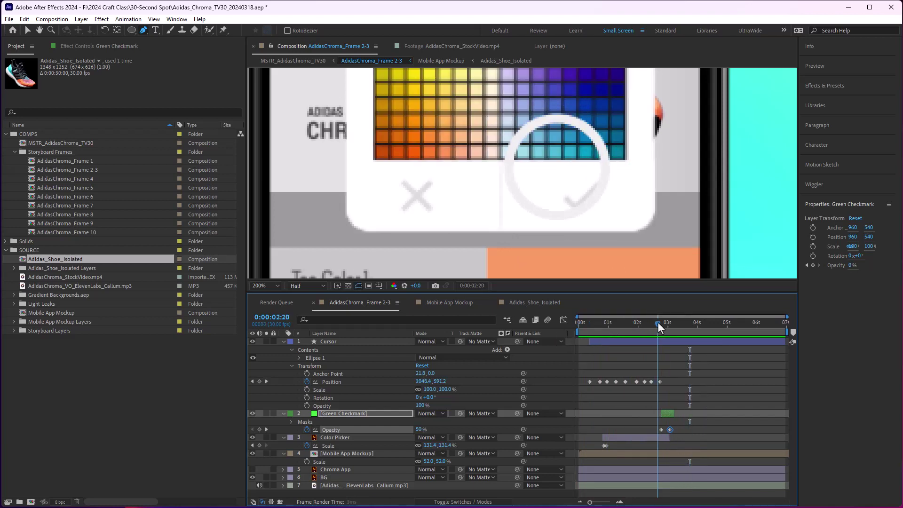
- Set the Green Checkmark layer's Opacity keyframe at 0:00:02:23 to 65% and play back the composition from the start
{"action": "left_click", "coordinate": [659, 323]}
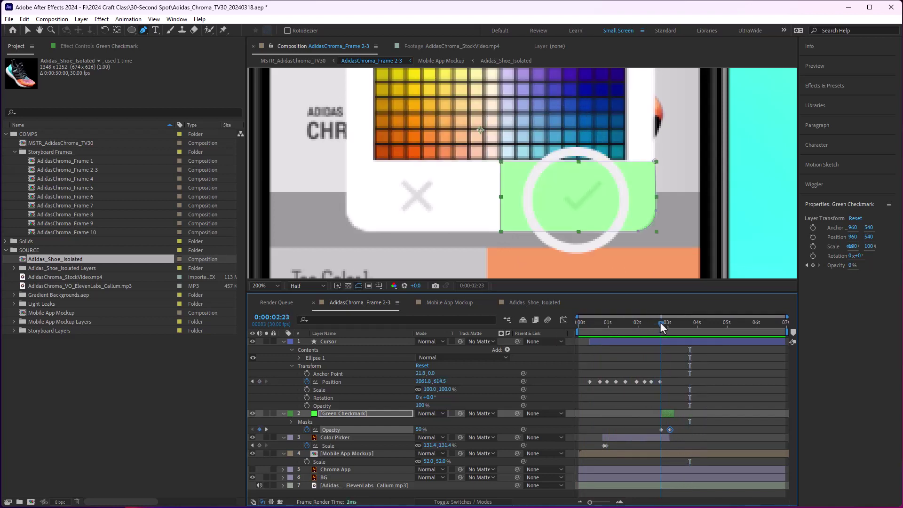
{"action": "left_click", "coordinate": [662, 414]}
{"action": "left_click", "coordinate": [417, 429]}
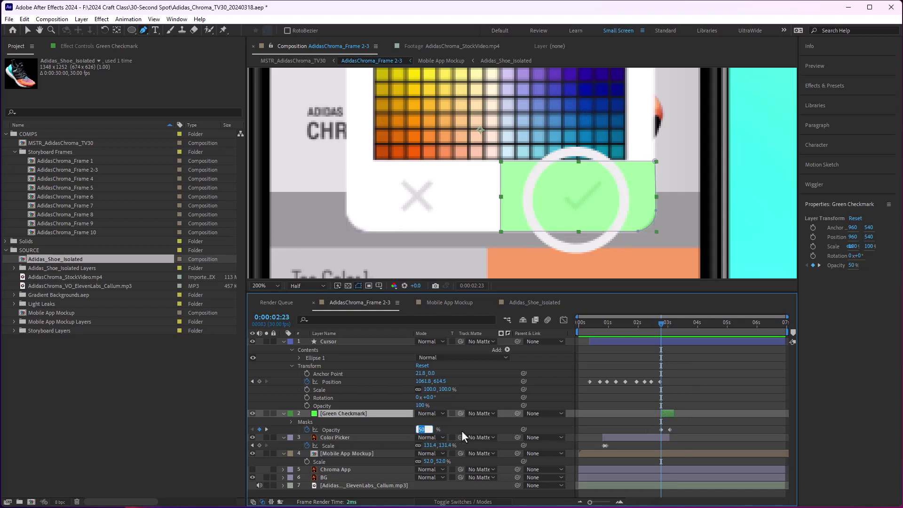
{"action": "type", "text": "65"}
{"action": "key", "text": "Return"}
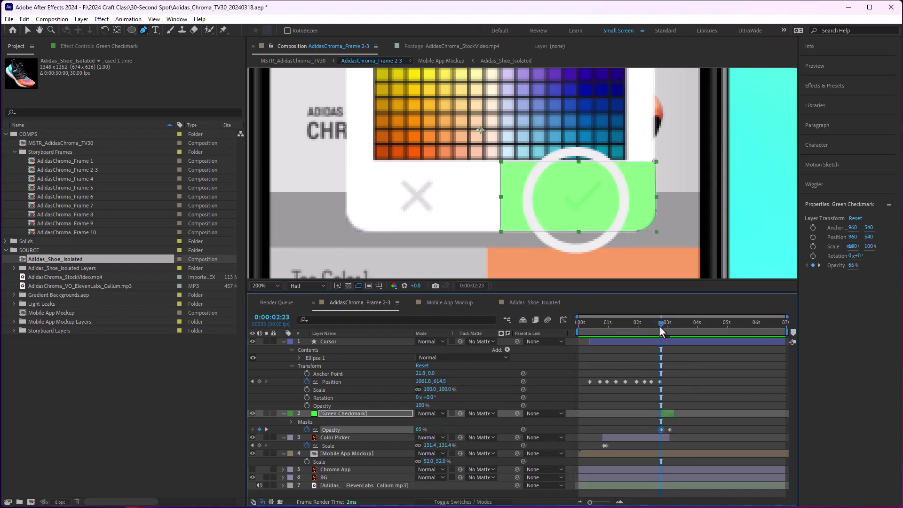
{"action": "left_click_drag", "start_coordinate": [659, 325], "coordinate": [621, 326]}
{"action": "key", "text": "space"}
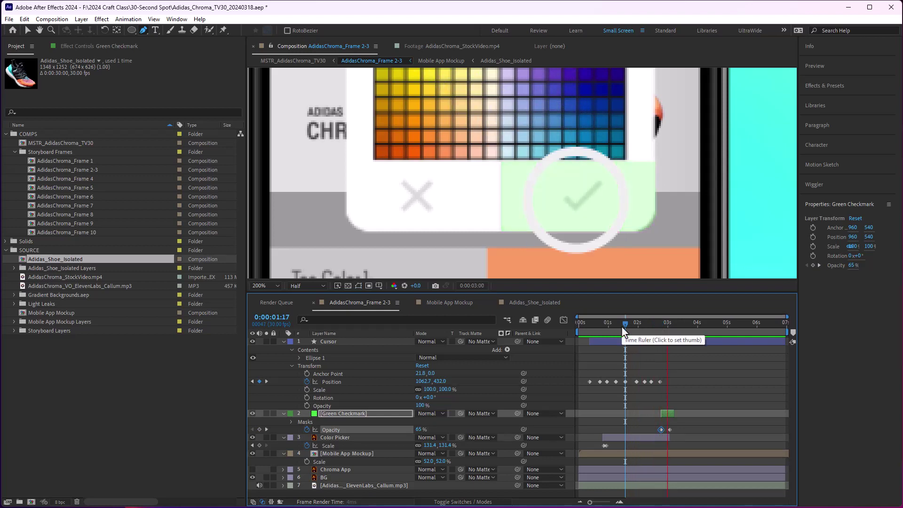
{"action": "left_click", "coordinate": [570, 325]}
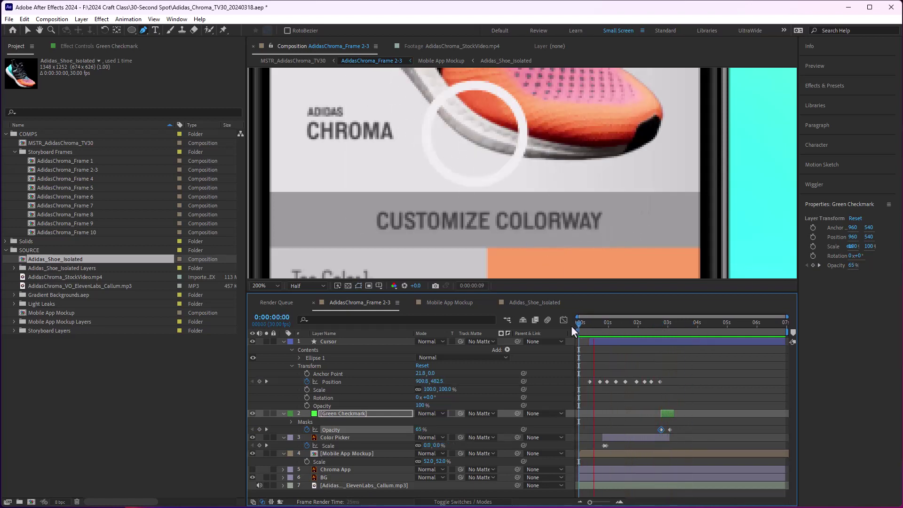
{"action": "key", "text": "space"}
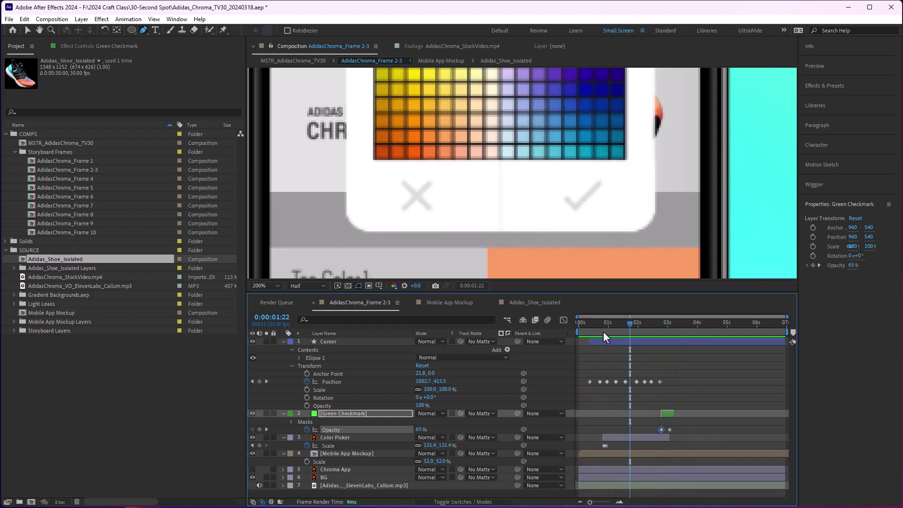
- Duplicate the Green Checkmark layer and move the copy to around 0:00:00:23, when the cursor is over the Toe Color 1 swatch
{"action": "key", "text": "comma"}
{"action": "key", "text": "h"}
{"action": "mouse_move", "coordinate": [565, 221]}
{"action": "left_mouse_down"}
{"action": "mouse_move", "coordinate": [564, 169]}
{"action": "mouse_move", "coordinate": [564, 227]}
{"action": "left_mouse_up"}
{"action": "key", "text": "g"}
{"action": "mouse_move", "coordinate": [611, 329]}
{"action": "left_mouse_down"}
{"action": "mouse_move", "coordinate": [574, 328]}
{"action": "mouse_move", "coordinate": [600, 328]}
{"action": "left_mouse_up"}
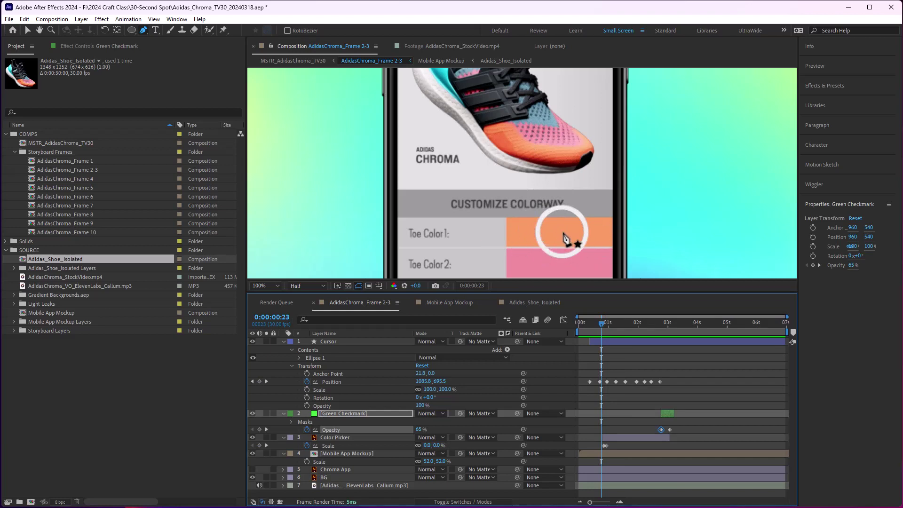
{"action": "left_click", "coordinate": [676, 348]}
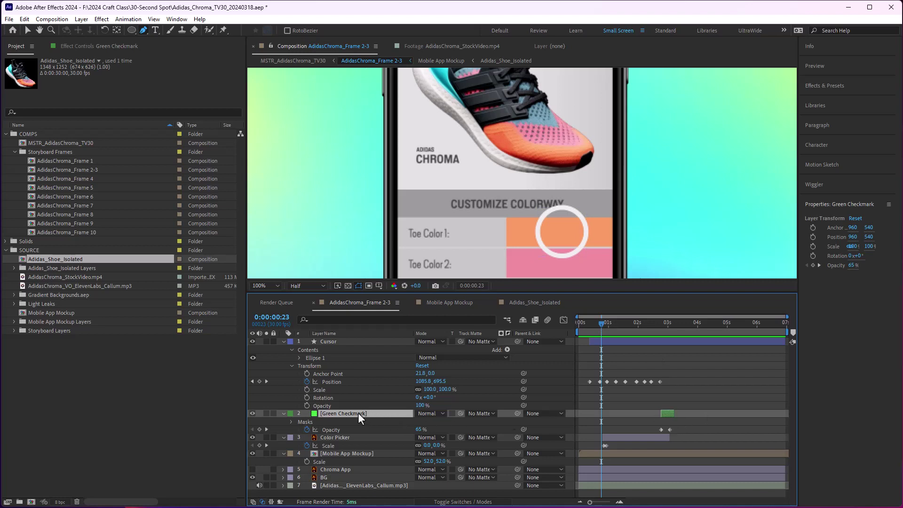
{"action": "key", "text": "ctrl+d"}
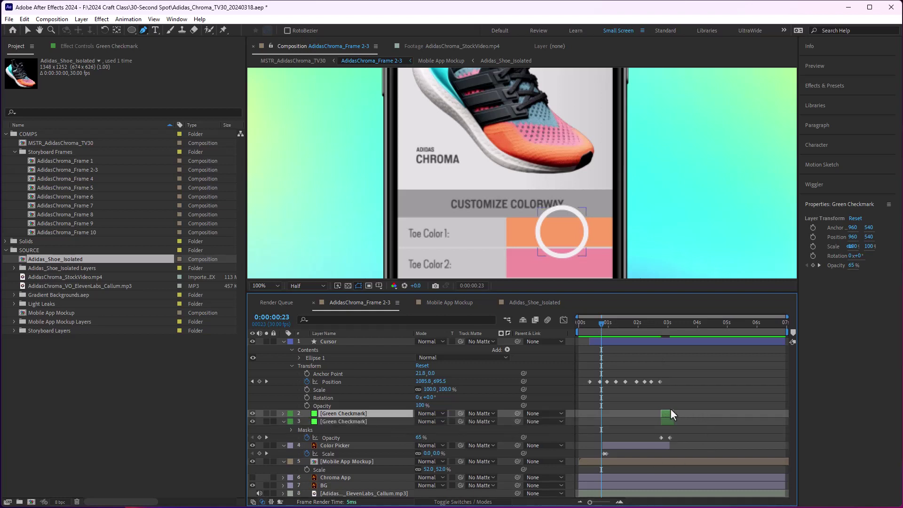
{"action": "left_click_drag", "start_coordinate": [670, 413], "coordinate": [607, 414]}
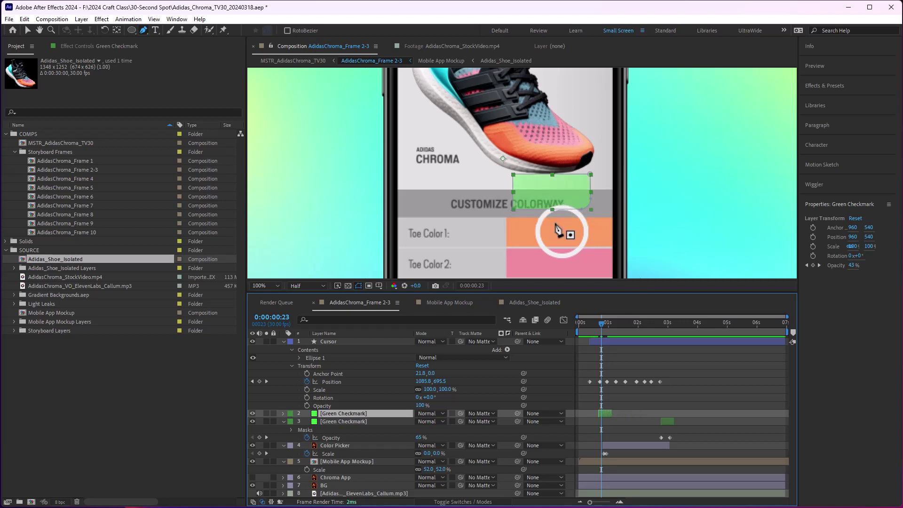
- Reshape the duplicate highlight's mask into a rectangle that exactly covers the orange Toe Color 1 swatch
{"action": "left_click", "coordinate": [589, 197]}
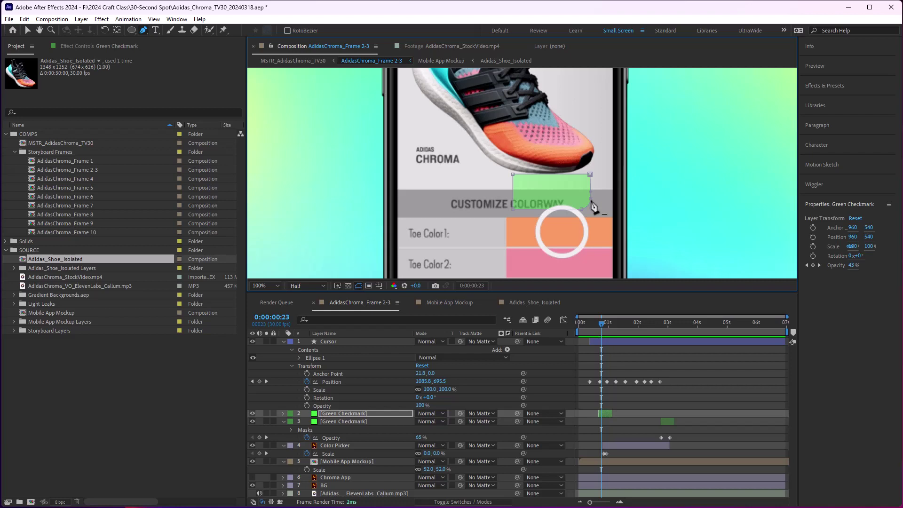
{"action": "mouse_move", "coordinate": [600, 207]}
{"action": "left_mouse_down"}
{"action": "mouse_move", "coordinate": [584, 204]}
{"action": "mouse_move", "coordinate": [589, 210]}
{"action": "left_mouse_up"}
{"action": "key", "text": "v"}
{"action": "left_click_drag", "start_coordinate": [561, 207], "coordinate": [508, 234]}
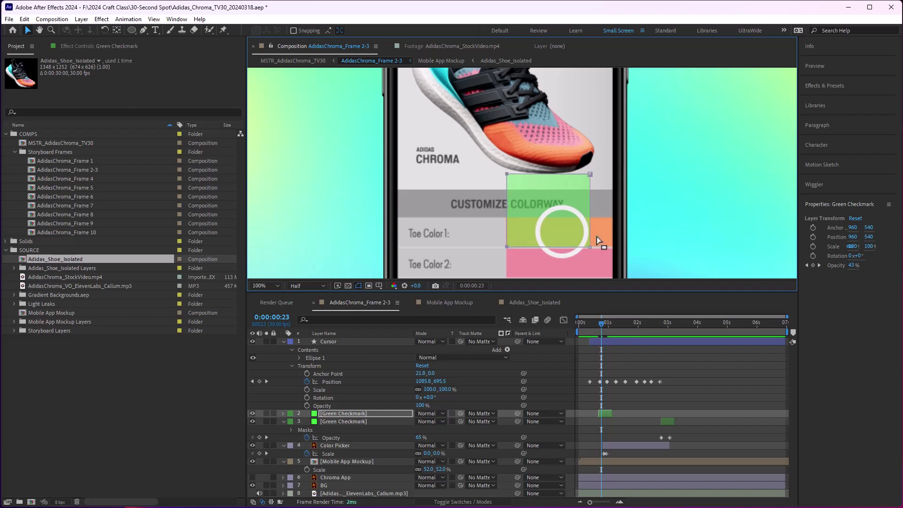
{"action": "left_click_drag", "start_coordinate": [589, 233], "coordinate": [613, 237]}
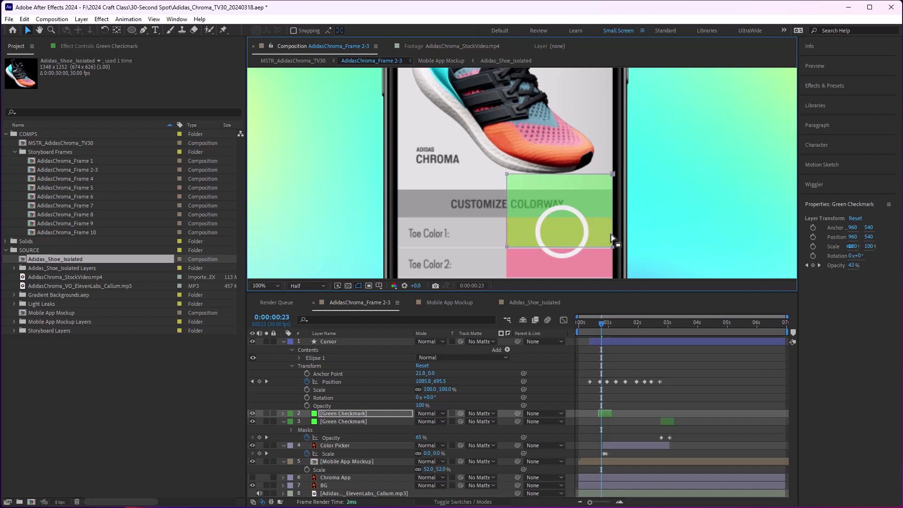
{"action": "left_click_drag", "start_coordinate": [578, 173], "coordinate": [577, 215]}
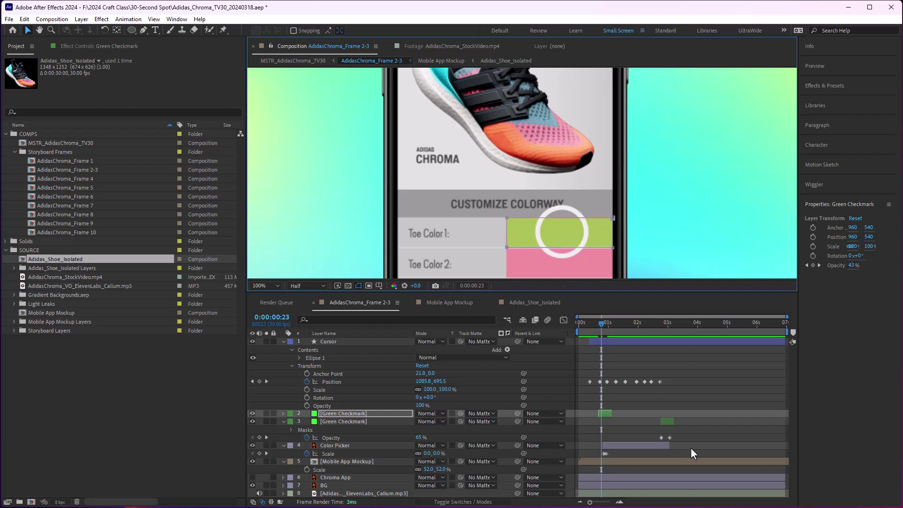
- Change the solid color of the duplicate highlight over the Toe Color 1 swatch to white
{"action": "left_click", "coordinate": [607, 414]}
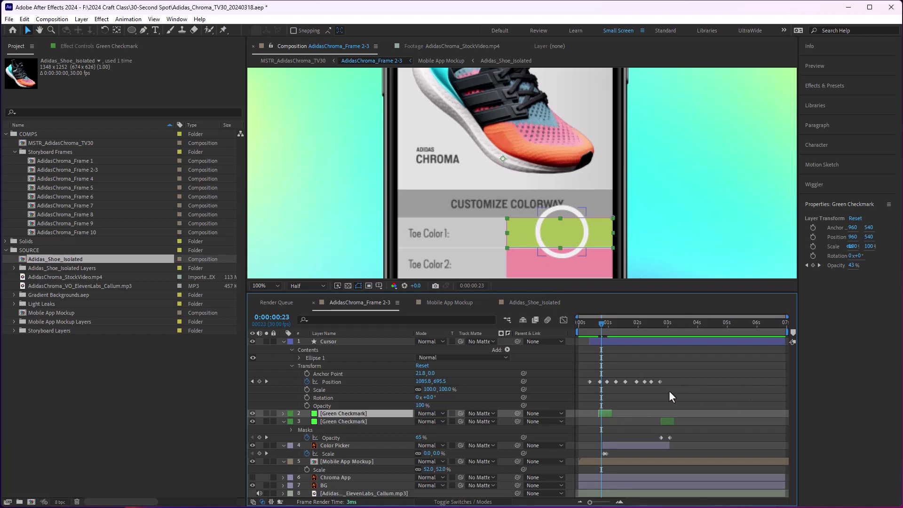
{"action": "left_click", "coordinate": [81, 19]}
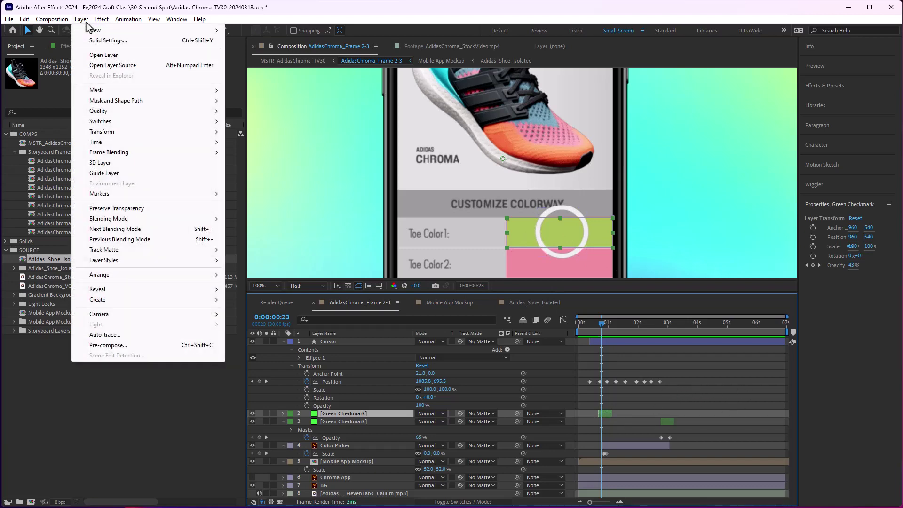
{"action": "left_click", "coordinate": [121, 41]}
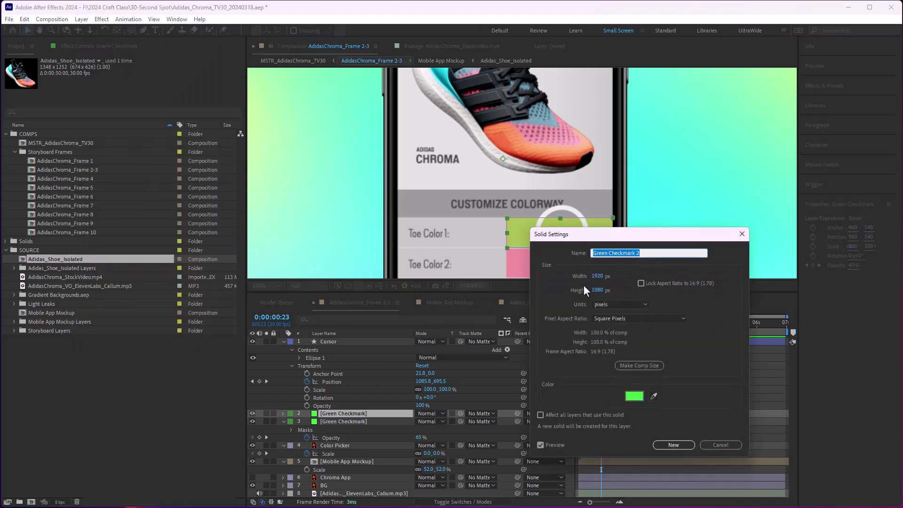
{"action": "left_click", "coordinate": [633, 396]}
{"action": "left_click", "coordinate": [658, 340]}
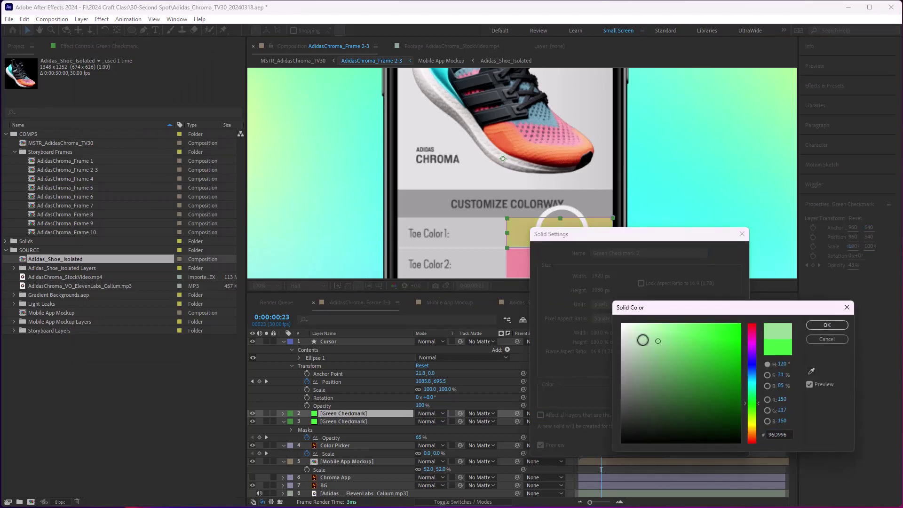
{"action": "mouse_move", "coordinate": [642, 340]}
{"action": "left_mouse_down"}
{"action": "mouse_move", "coordinate": [582, 322]}
{"action": "mouse_move", "coordinate": [600, 321]}
{"action": "left_mouse_up"}
{"action": "left_click", "coordinate": [826, 325]}
{"action": "key", "text": "Return"}
- Shift the white swatch highlight layer slightly later in the timeline and play back the composition from the start
{"action": "key", "text": "space"}
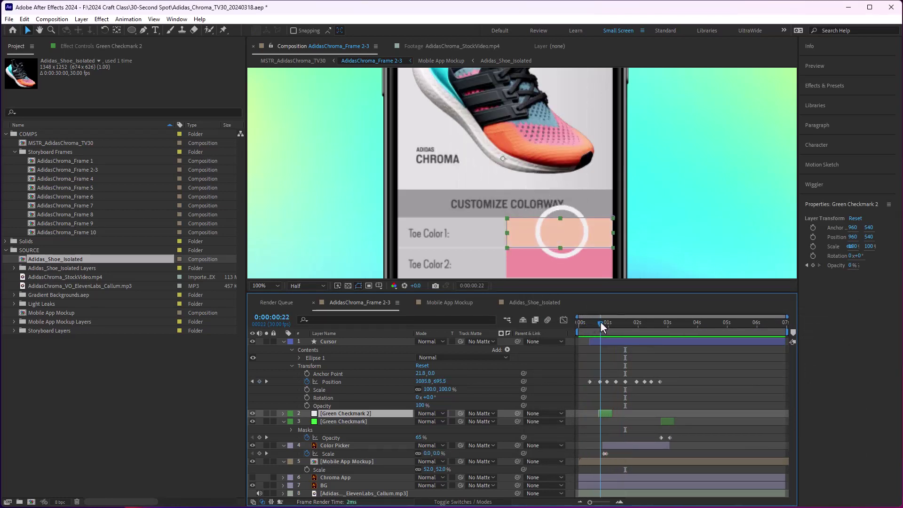
{"action": "left_click_drag", "start_coordinate": [606, 414], "coordinate": [608, 414]}
{"action": "left_click_drag", "start_coordinate": [598, 324], "coordinate": [572, 325]}
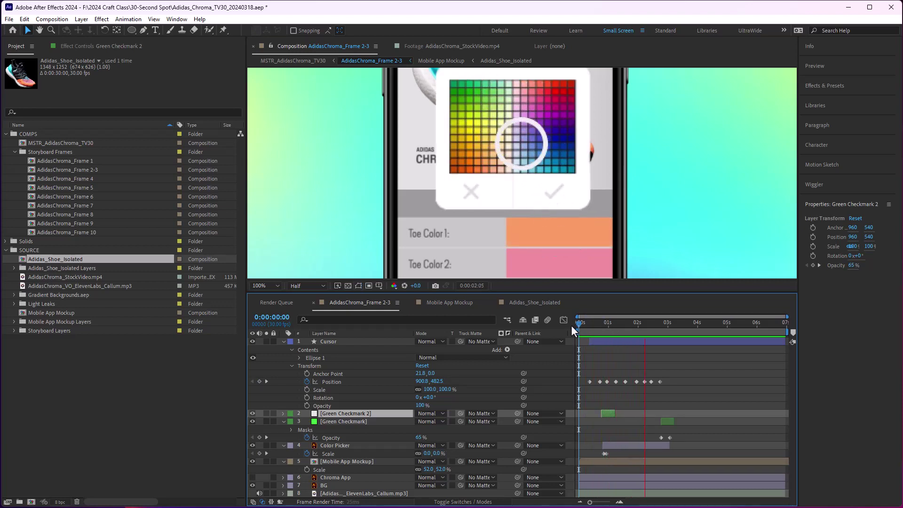
{"action": "key", "text": "space"}
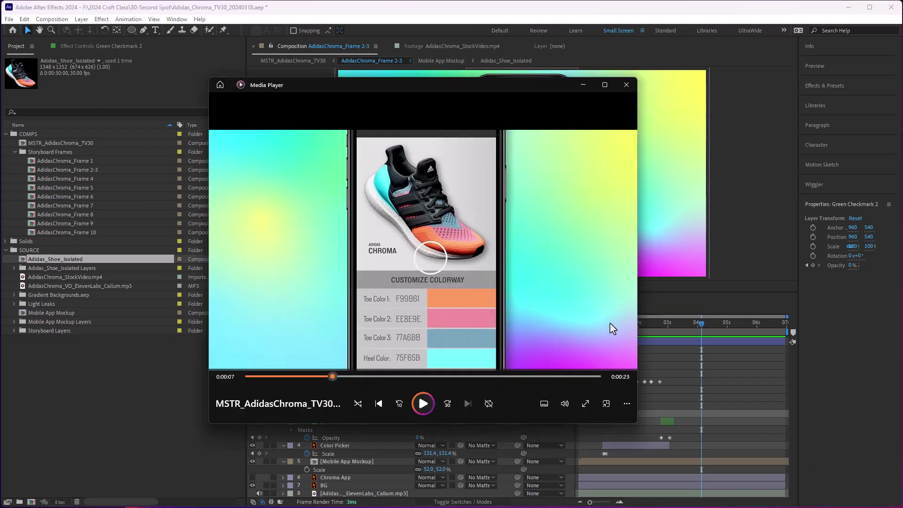
- Play the color picker section of the MSTR_AdidasChroma_TV30 reference video in Media Player, then return to After Effects
{"action": "left_click", "coordinate": [422, 404]}
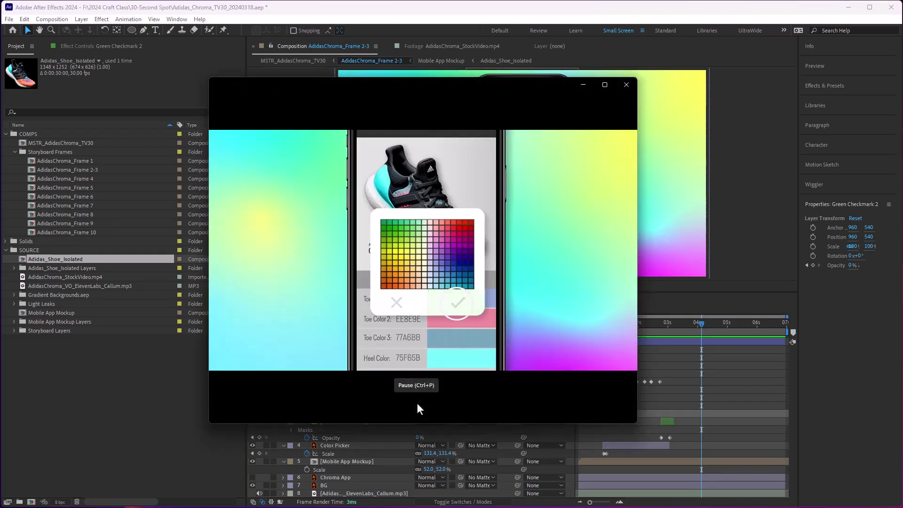
{"action": "left_click", "coordinate": [417, 404]}
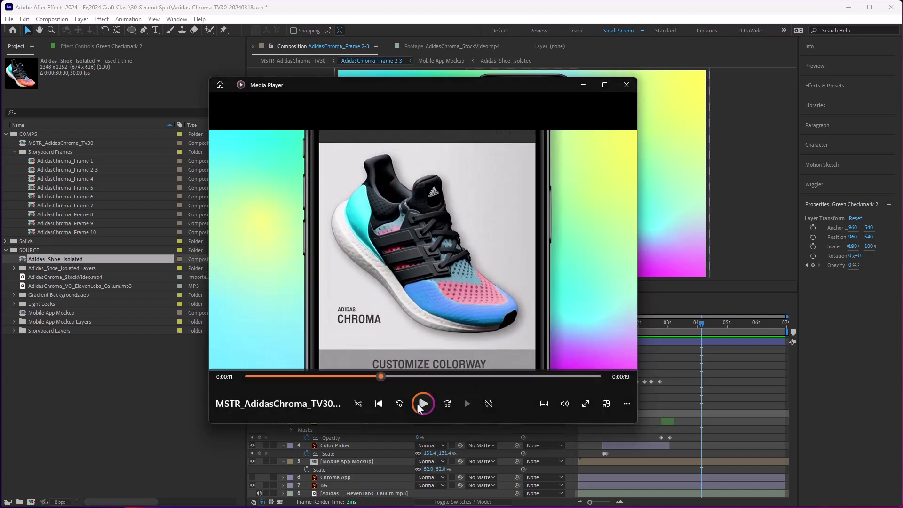
{"action": "left_click", "coordinate": [420, 407]}
{"action": "left_click", "coordinate": [420, 407]}
{"action": "left_click", "coordinate": [582, 86]}
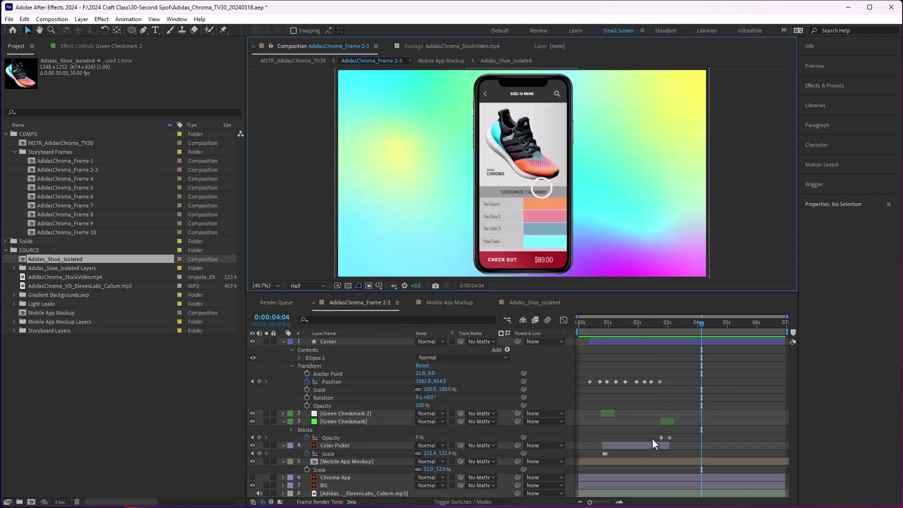
- Examine the Mobile App Mockup layer's transform properties, undoing the accidental nudge of the layer
{"action": "left_click", "coordinate": [332, 460]}
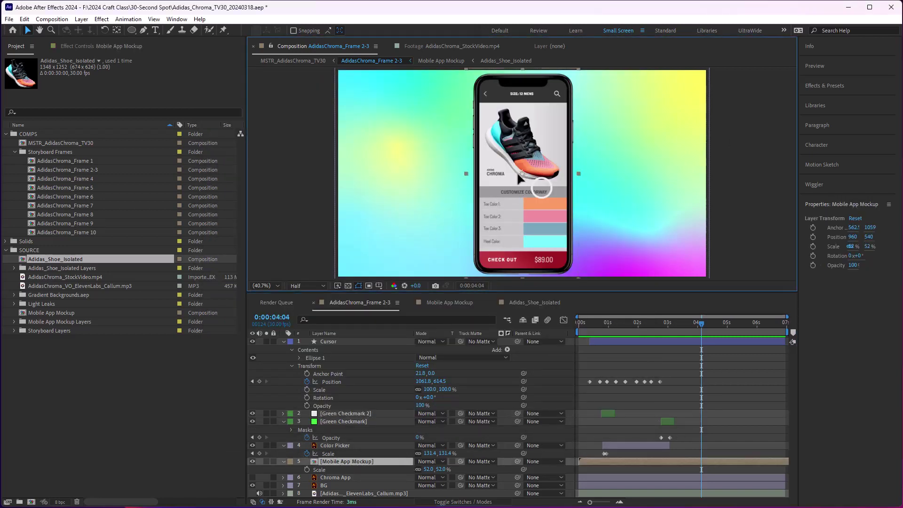
{"action": "mouse_move", "coordinate": [516, 172]}
{"action": "left_mouse_down"}
{"action": "mouse_move", "coordinate": [468, 184]}
{"action": "mouse_move", "coordinate": [499, 168]}
{"action": "mouse_move", "coordinate": [515, 174]}
{"action": "left_mouse_up"}
{"action": "key", "text": "ctrl+z"}
{"action": "left_click", "coordinate": [283, 461]}
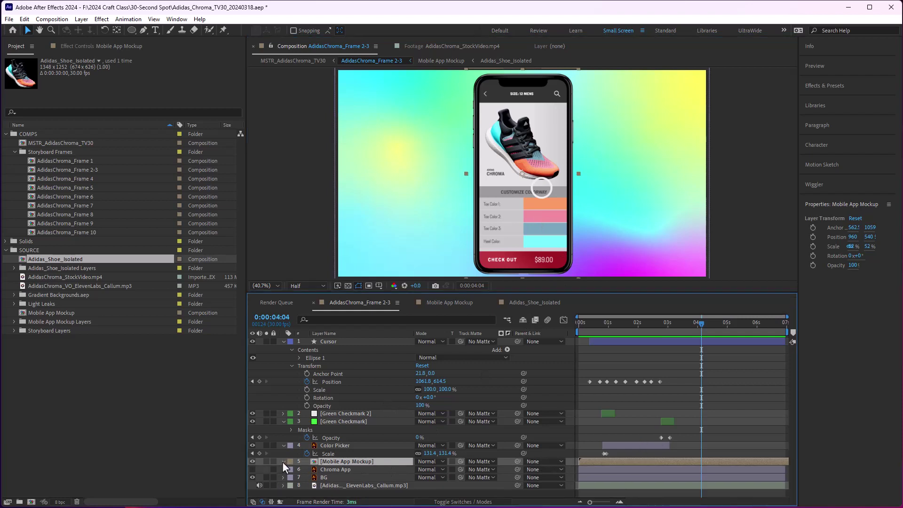
{"action": "scroll", "coordinate": [306, 460], "scroll_direction": "down", "scroll_amount": 1}
{"action": "scroll", "coordinate": [326, 461], "scroll_direction": "down", "scroll_amount": 2}
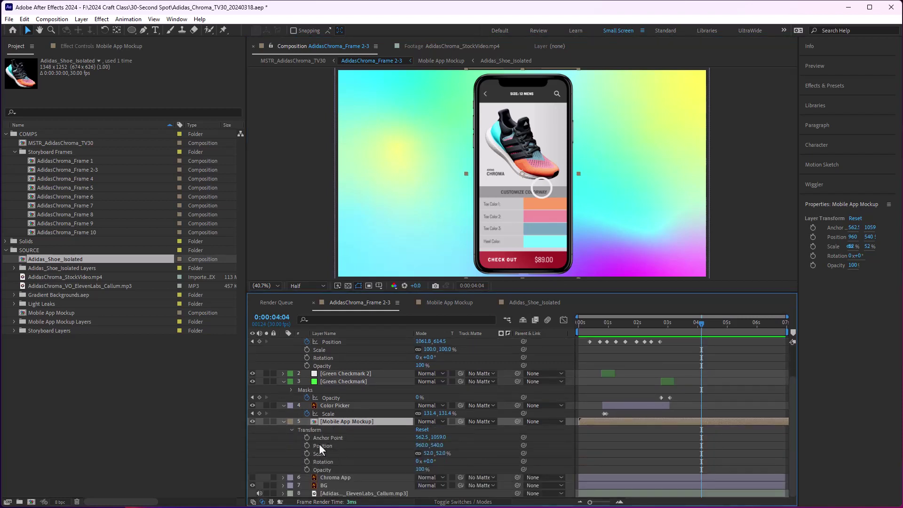
{"action": "left_click", "coordinate": [283, 421]}
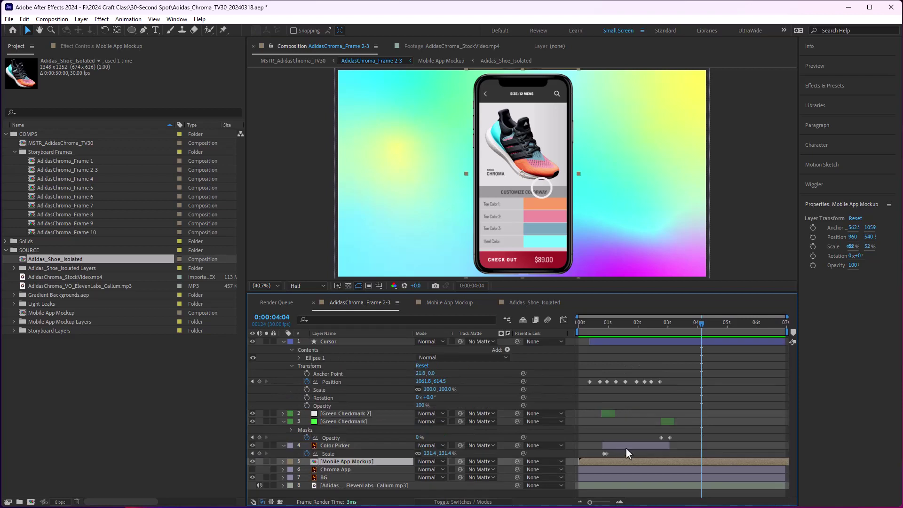
- Play back the composition from the start and scrub to the cursor's movement over the color grid around 0:00:01:19
{"action": "left_click_drag", "start_coordinate": [615, 326], "coordinate": [568, 325]}
{"action": "key", "text": "space"}
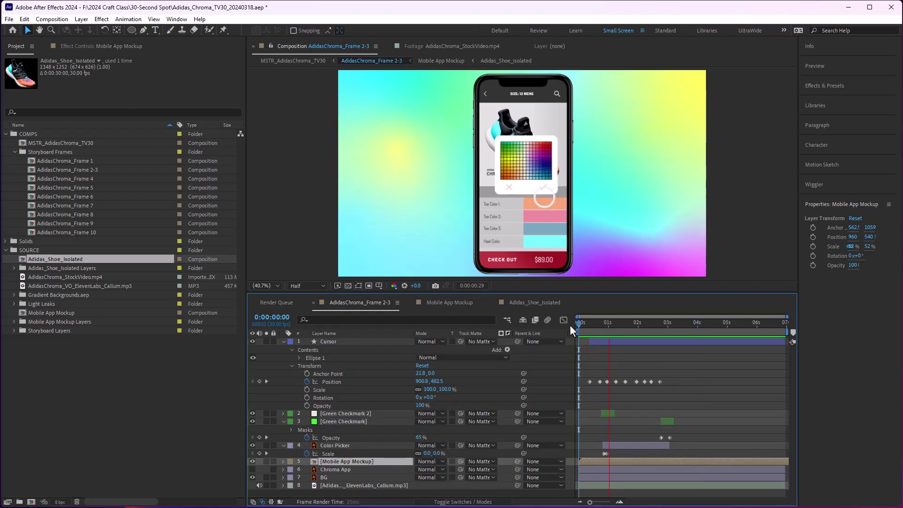
{"action": "key", "text": "space"}
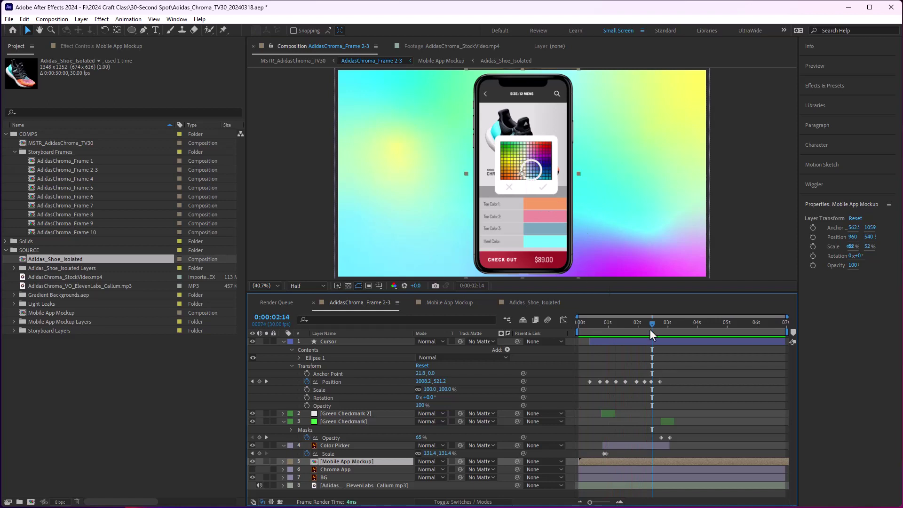
{"action": "left_click_drag", "start_coordinate": [652, 329], "coordinate": [627, 329]}
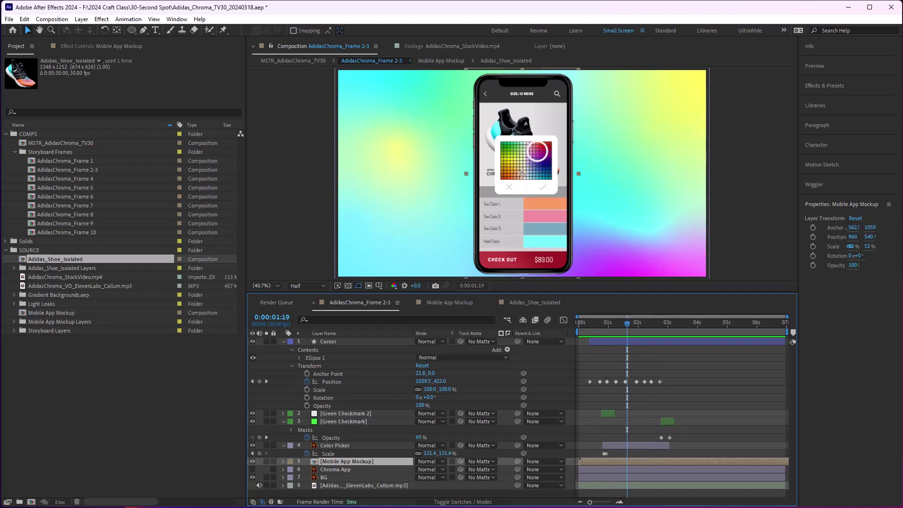
- Switch to Media Player and examine how the cursor circle looks over the color grid, then return to After Effects
{"action": "key", "text": "alt+Tab"}
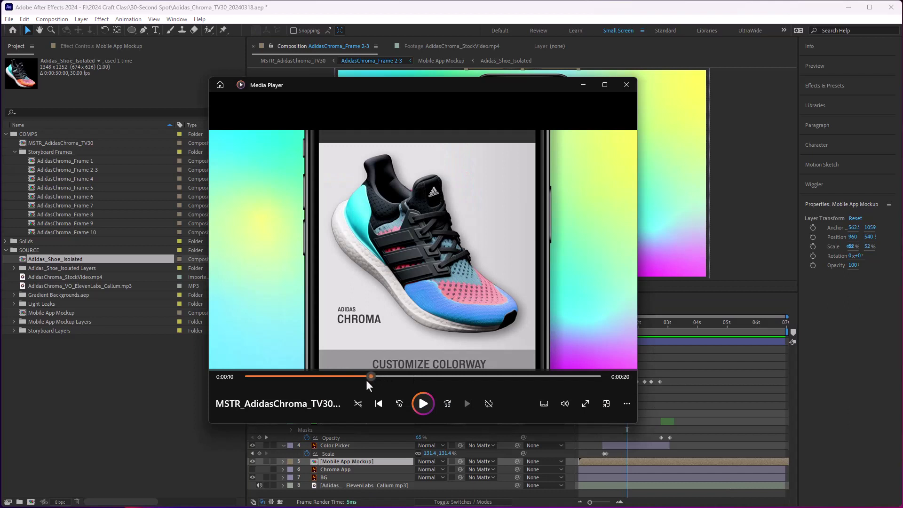
{"action": "left_click_drag", "start_coordinate": [366, 380], "coordinate": [337, 373]}
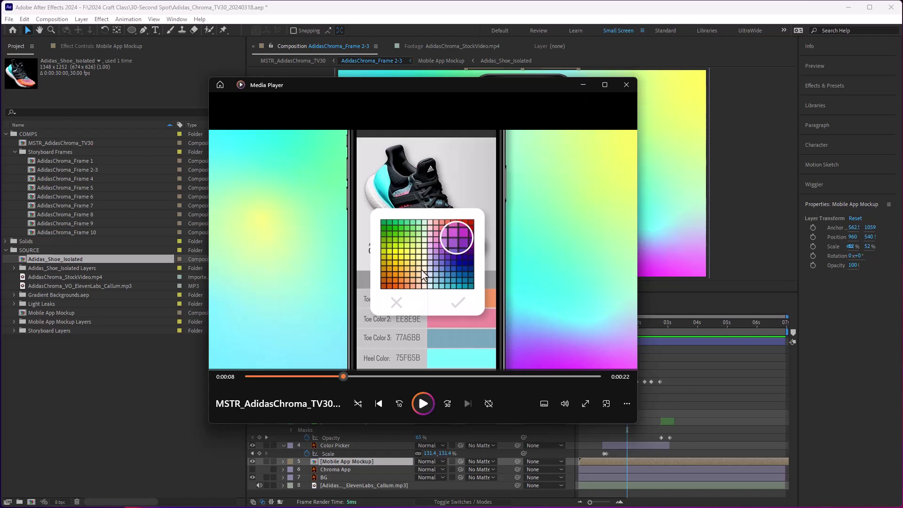
{"action": "left_click", "coordinate": [583, 84]}
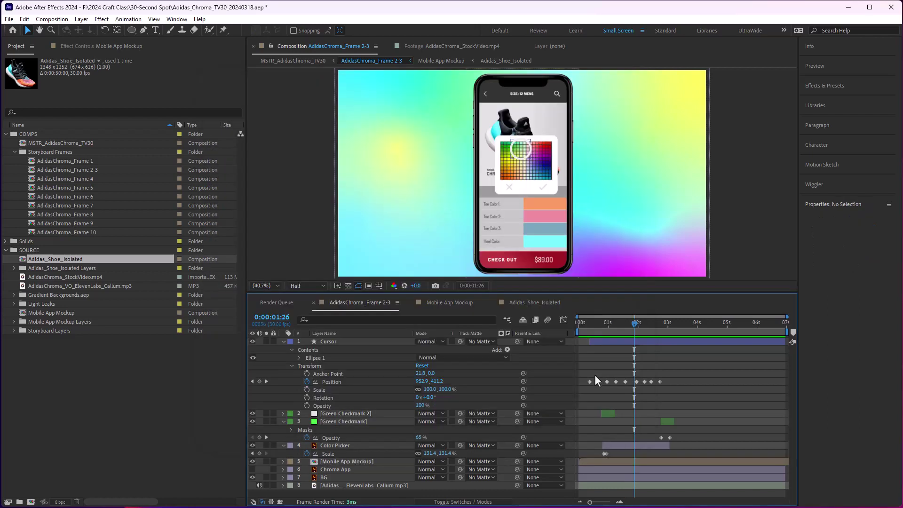
- Duplicate the Cursor layer and rename the copy Cursor Matte
{"action": "left_click", "coordinate": [624, 340]}
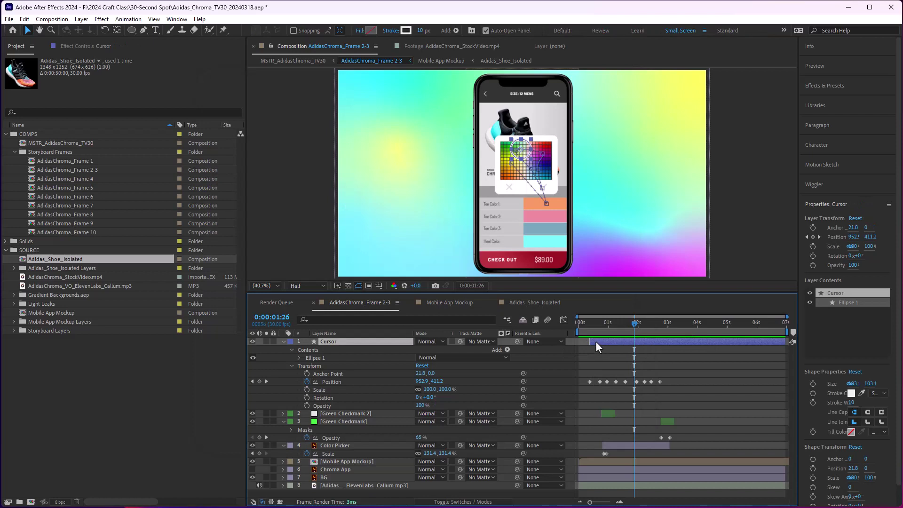
{"action": "key", "text": "ctrl+d"}
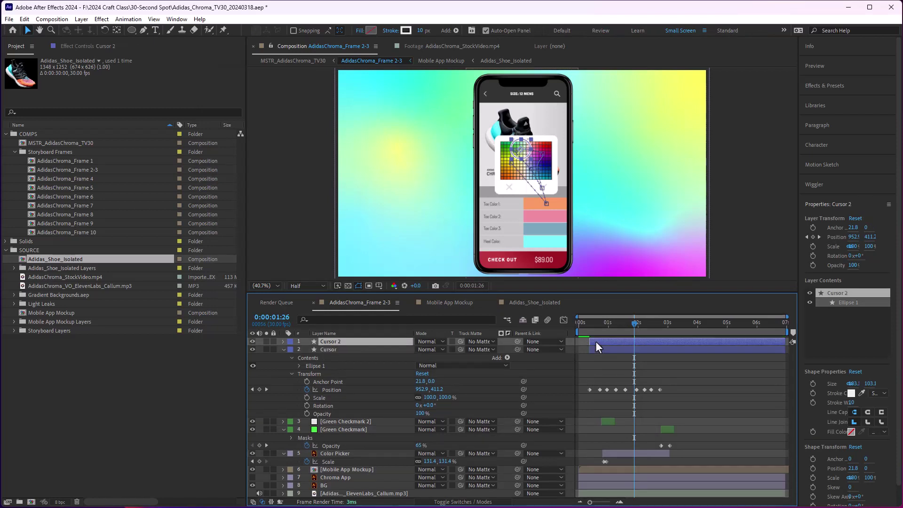
{"action": "key", "text": "Return"}
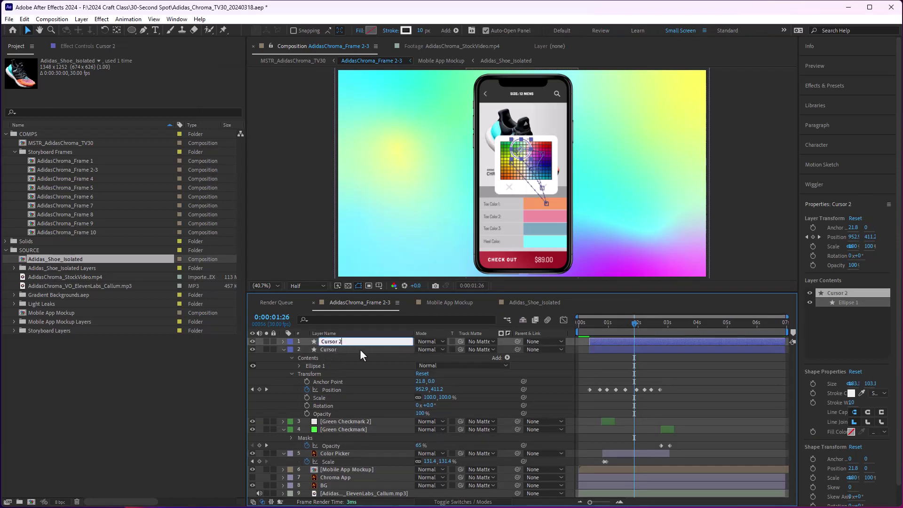
{"action": "type", "text": "Cursor Matte"}
{"action": "key", "text": "Return"}
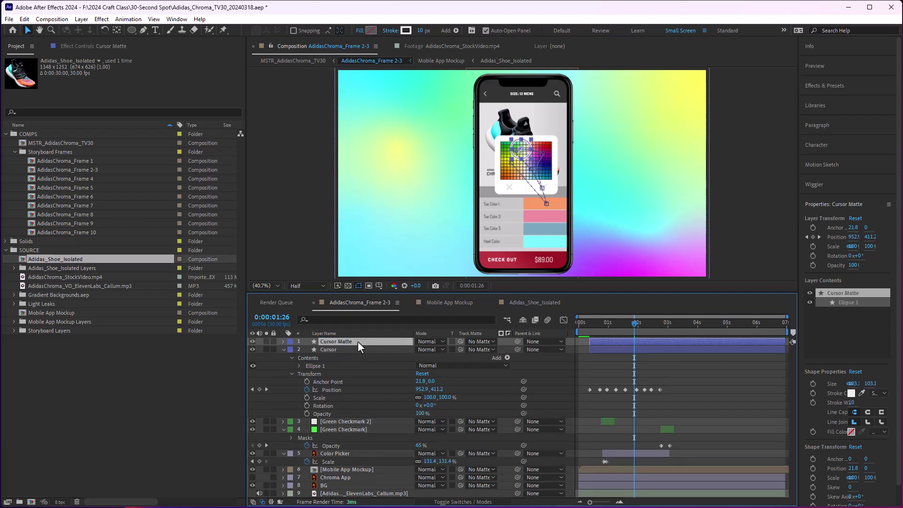
- At 0:00:03:00, remove the Cursor Matte layer's Position keyframes and parent the layer to Cursor
{"action": "left_click", "coordinate": [634, 323]}
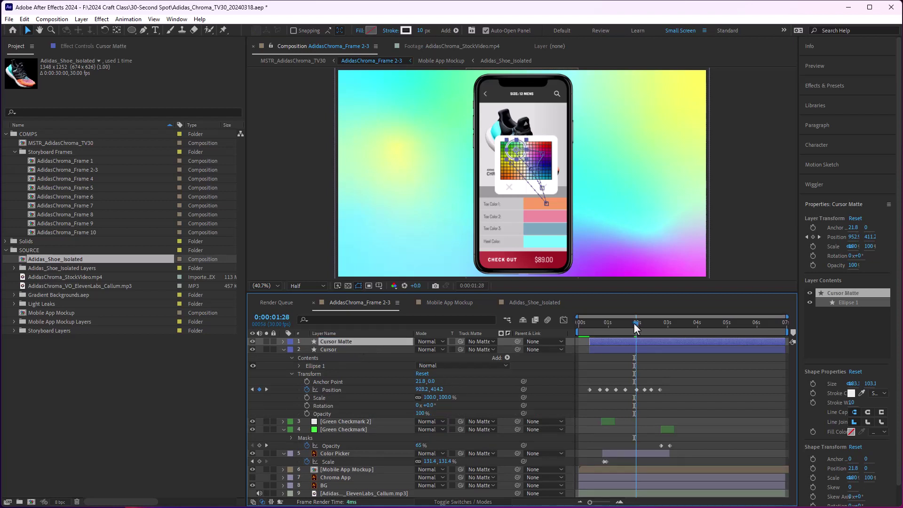
{"action": "left_click_drag", "start_coordinate": [635, 328], "coordinate": [662, 328]}
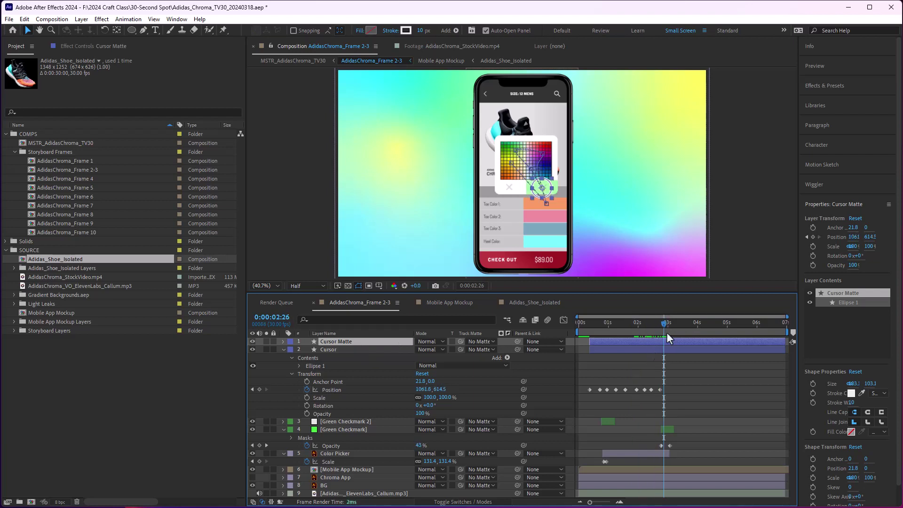
{"action": "left_click", "coordinate": [667, 324]}
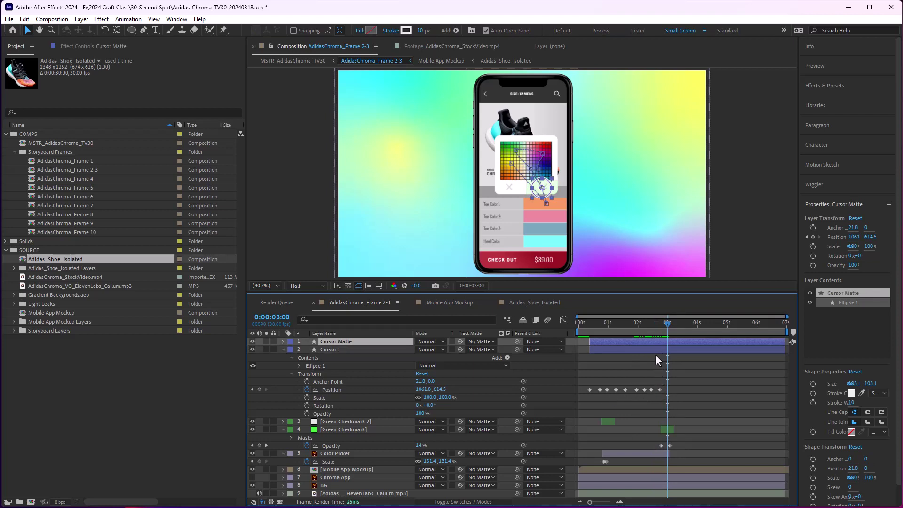
{"action": "key", "text": "p"}
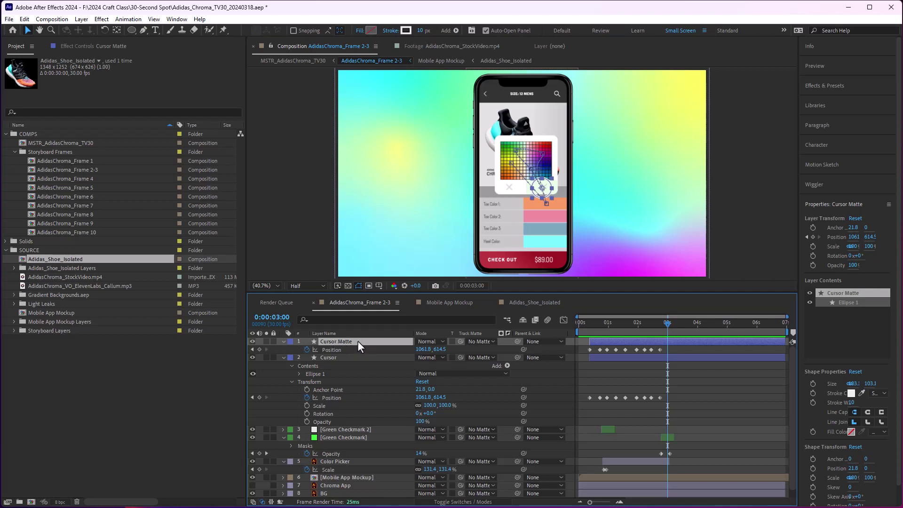
{"action": "left_click", "coordinate": [335, 357]}
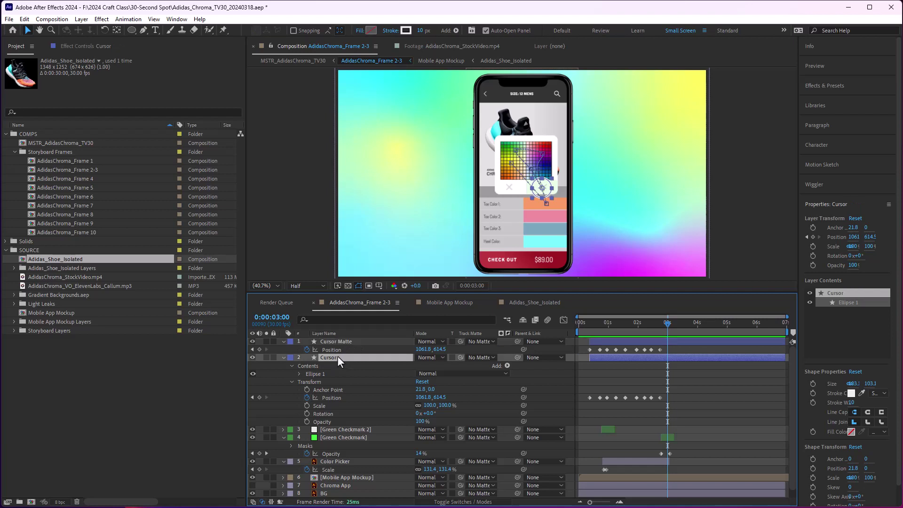
{"action": "left_click", "coordinate": [354, 341]}
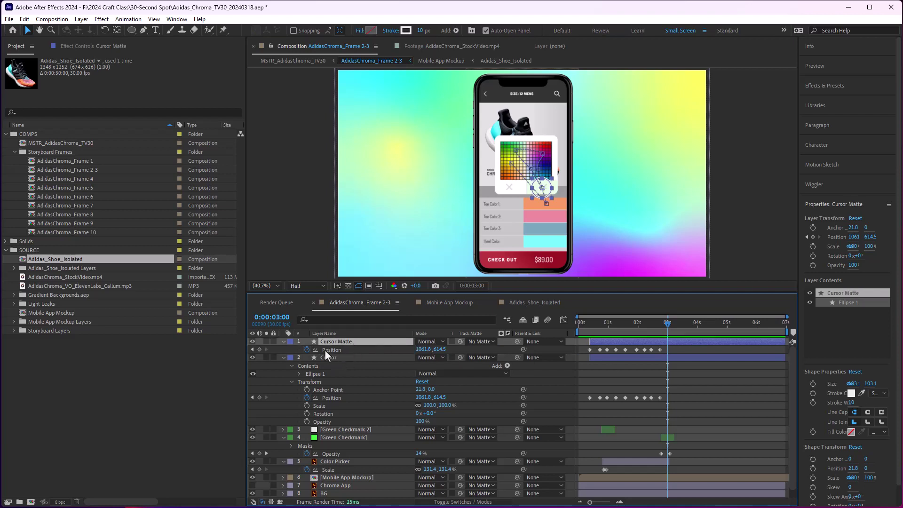
{"action": "left_click", "coordinate": [307, 349]}
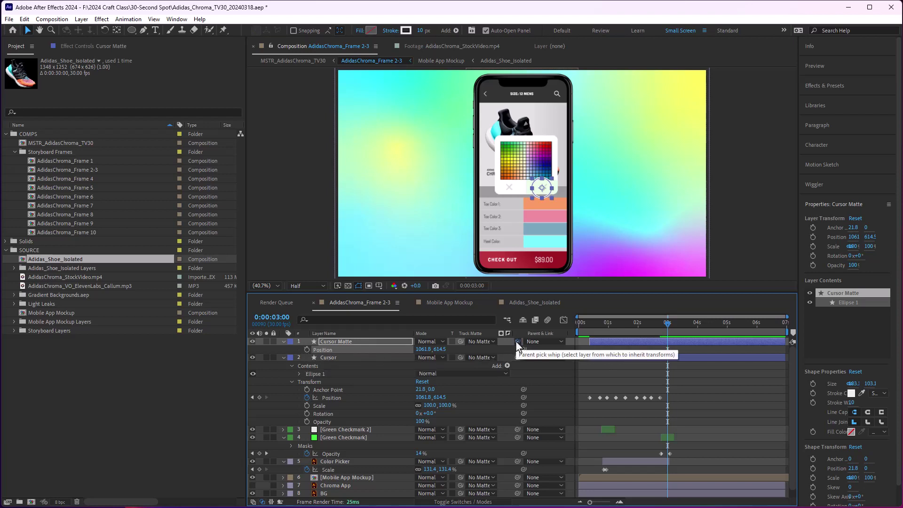
{"action": "left_click_drag", "start_coordinate": [517, 341], "coordinate": [329, 356]}
{"action": "left_click_drag", "start_coordinate": [668, 327], "coordinate": [664, 324]}
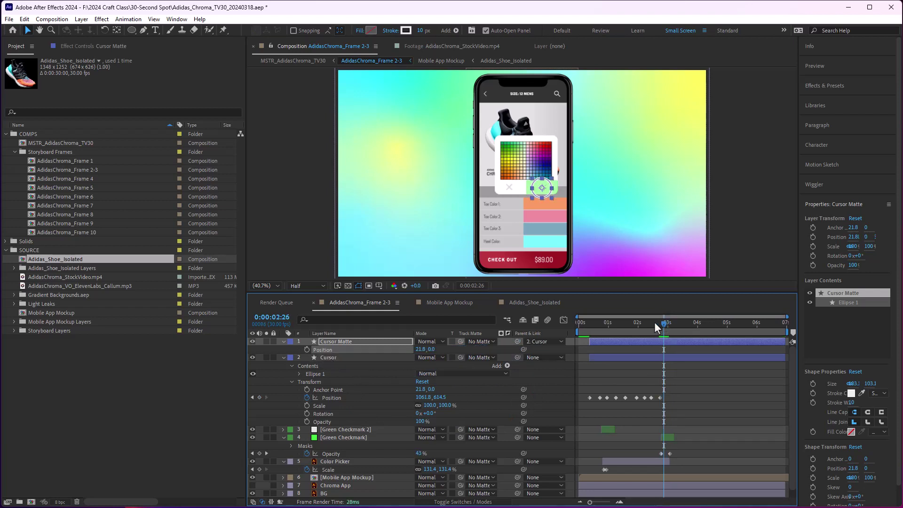
- Set the Cursor Matte shape's stroke color to red E83030
{"action": "left_click", "coordinate": [330, 343]}
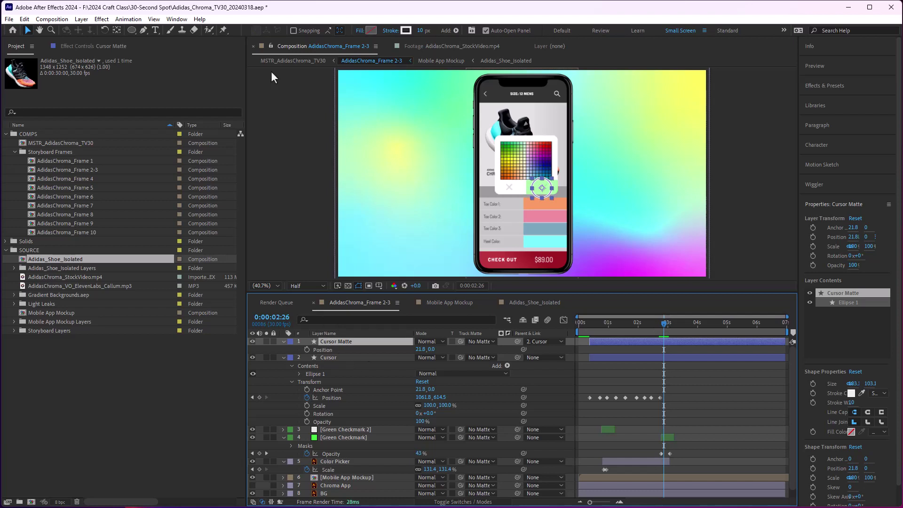
{"action": "left_click", "coordinate": [405, 30]}
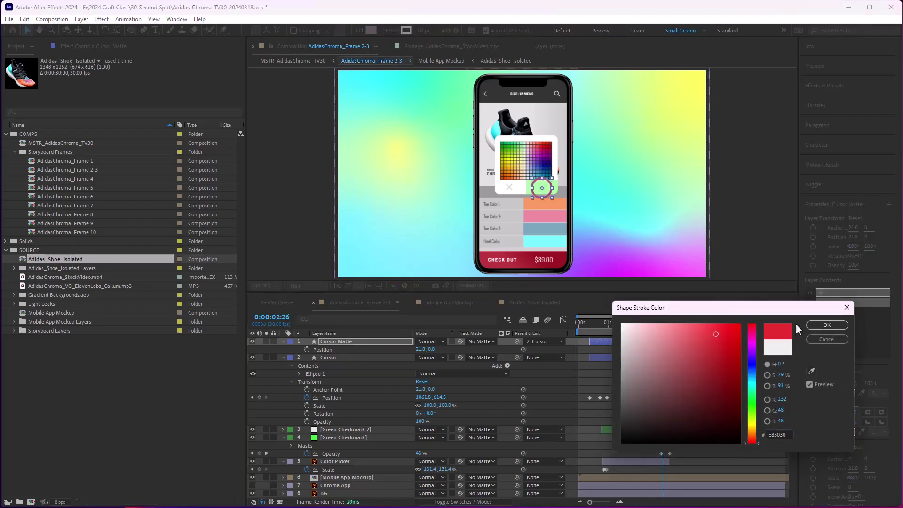
{"action": "left_click", "coordinate": [826, 325]}
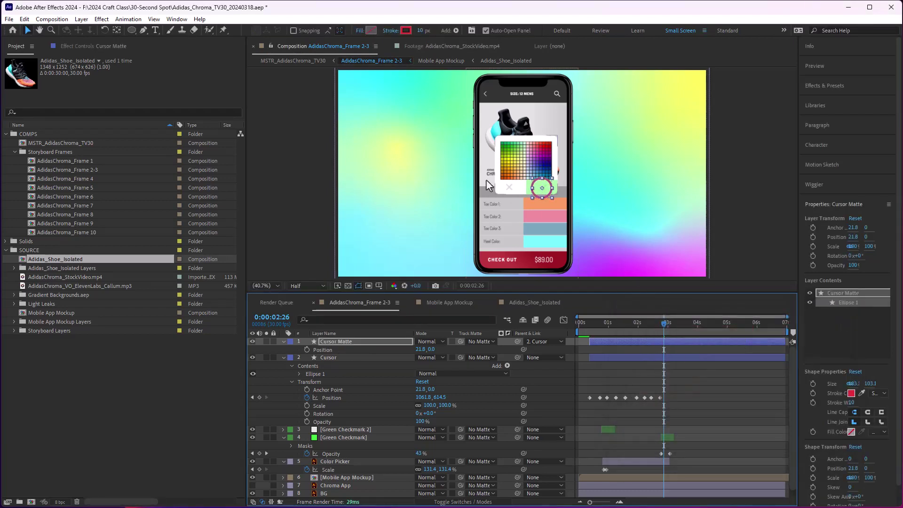
- Set the Cursor Matte shape's stroke width to 30 px and view the ring over the color grid at 0:00:01:22
{"action": "left_click_drag", "start_coordinate": [419, 30], "coordinate": [429, 30]}
{"action": "left_click_drag", "start_coordinate": [661, 332], "coordinate": [629, 330]}
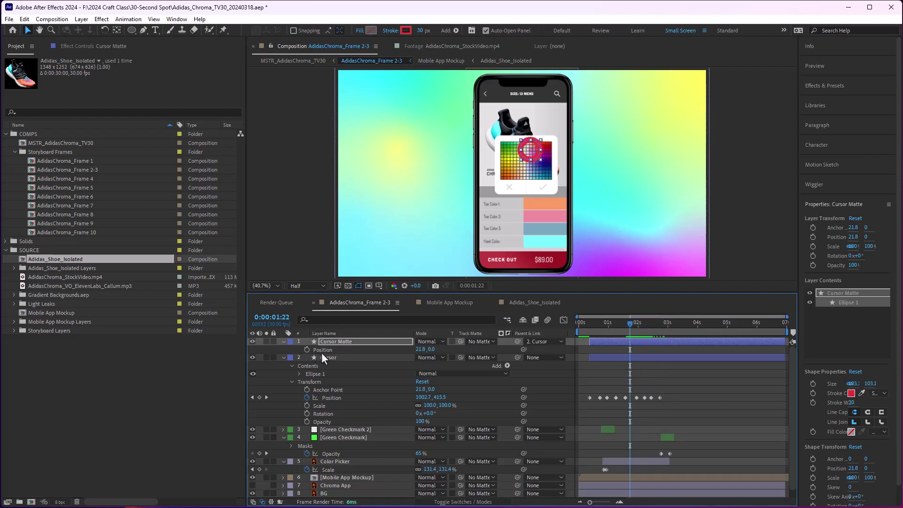
{"action": "left_click", "coordinate": [380, 343]}
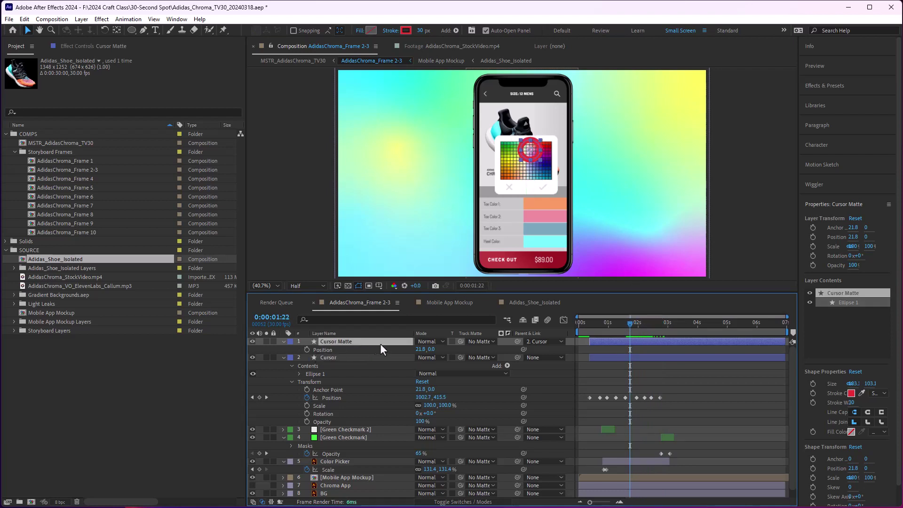
- Examine how the Cursor and Cursor Matte rings travel together over the color grid between about 0:00:01:07 and 0:00:01:27
{"action": "left_click", "coordinate": [333, 357]}
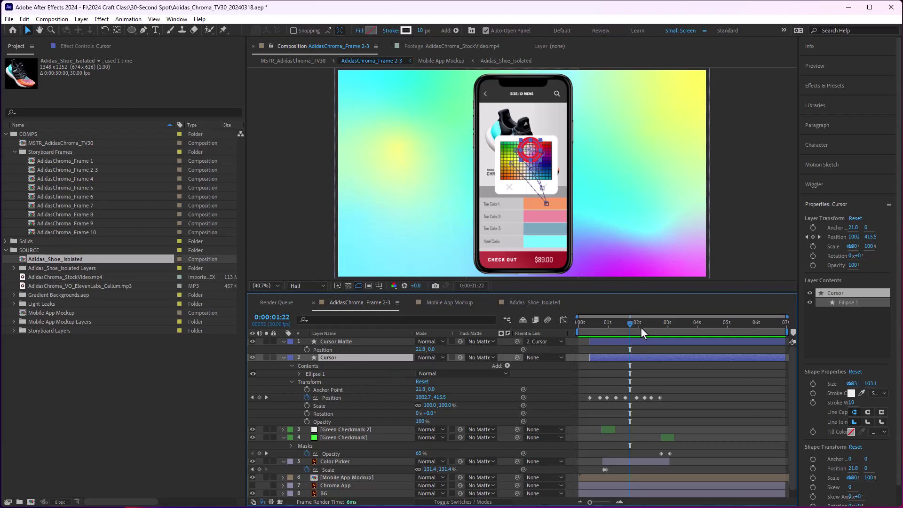
{"action": "mouse_move", "coordinate": [630, 324]}
{"action": "left_mouse_down"}
{"action": "mouse_move", "coordinate": [610, 324]}
{"action": "mouse_move", "coordinate": [630, 326]}
{"action": "left_mouse_up"}
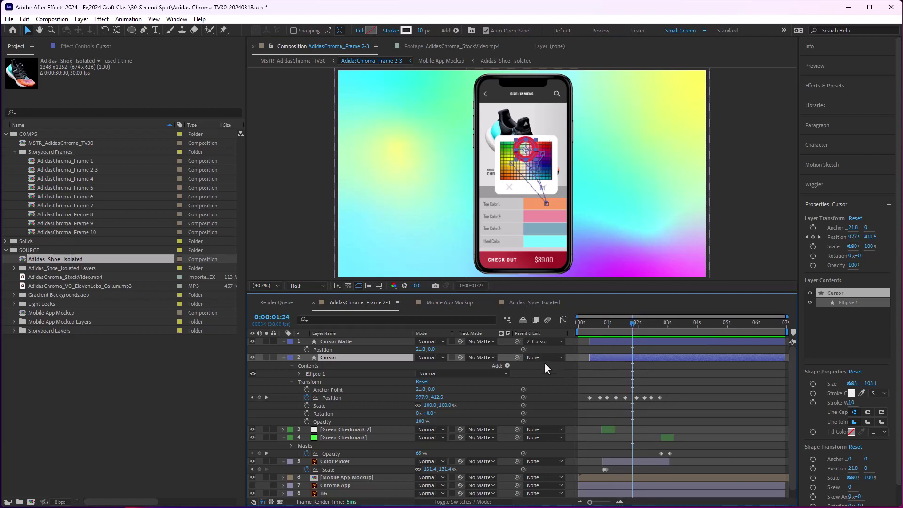
{"action": "left_click_drag", "start_coordinate": [630, 323], "coordinate": [635, 325]}
{"action": "left_click", "coordinate": [618, 341]}
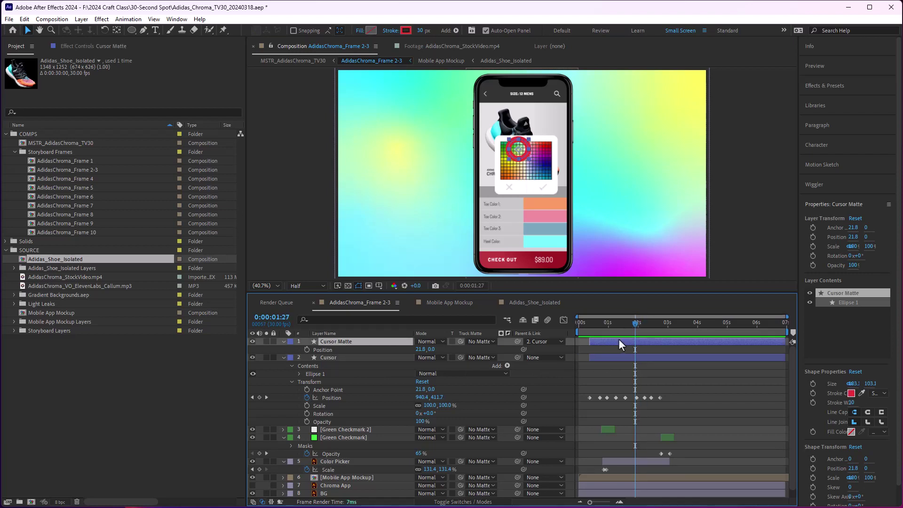
{"action": "left_click_drag", "start_coordinate": [635, 323], "coordinate": [624, 323]}
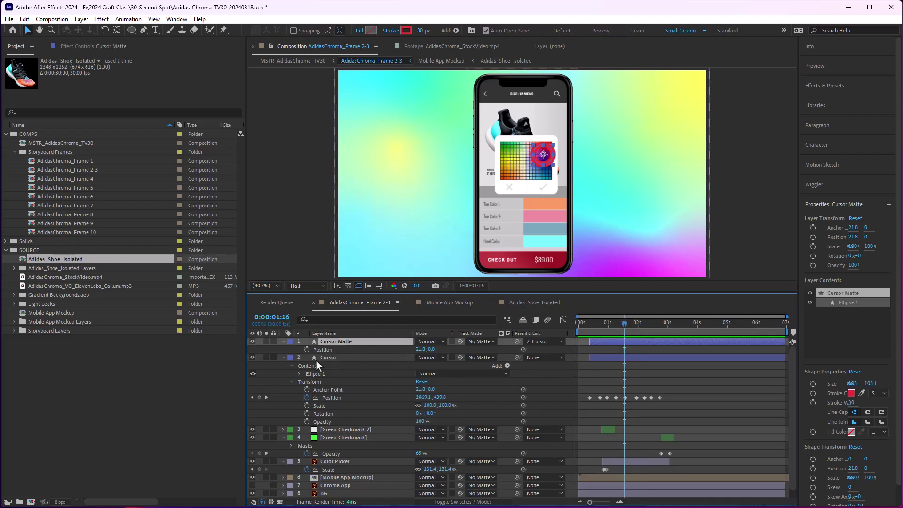
{"action": "left_click", "coordinate": [333, 359]}
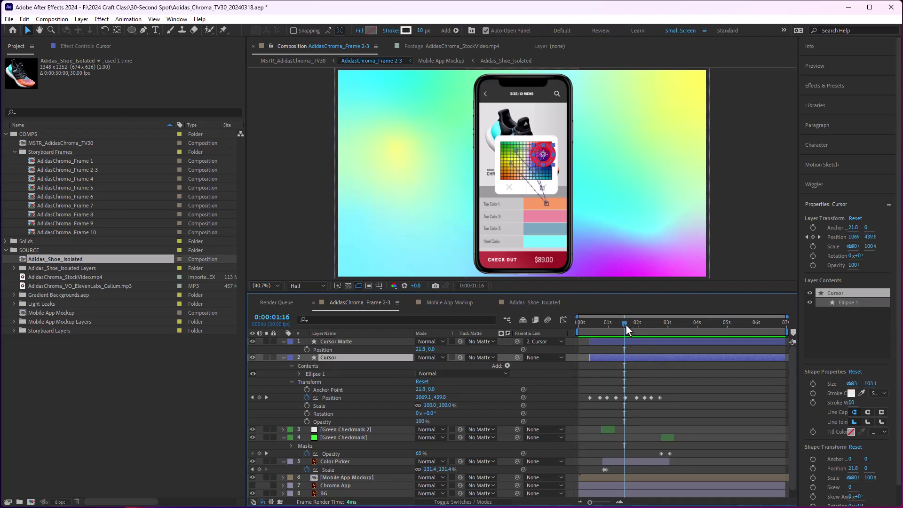
{"action": "left_click_drag", "start_coordinate": [625, 324], "coordinate": [616, 325]}
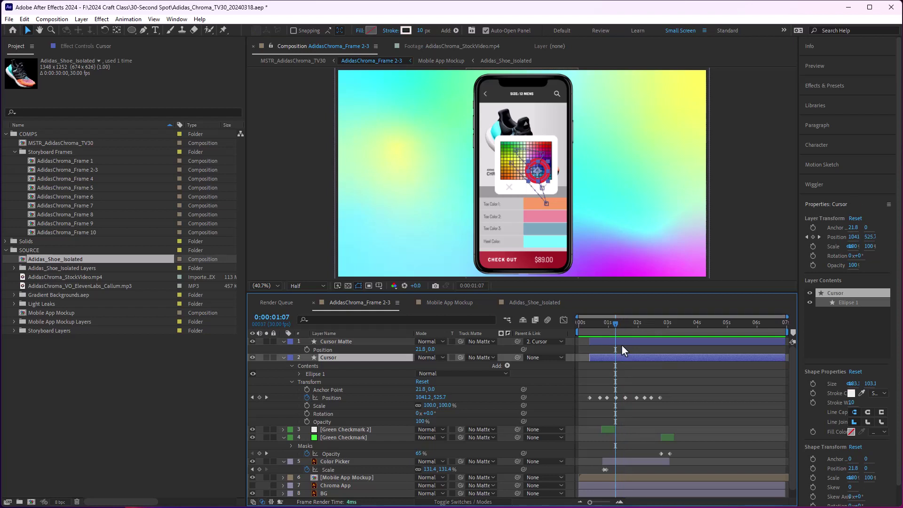
{"action": "left_click", "coordinate": [621, 344]}
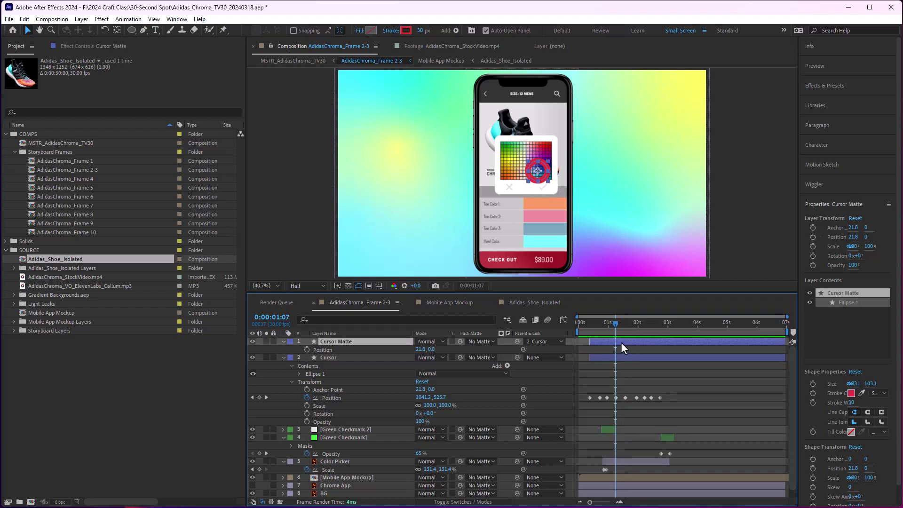
{"action": "left_click", "coordinate": [617, 358]}
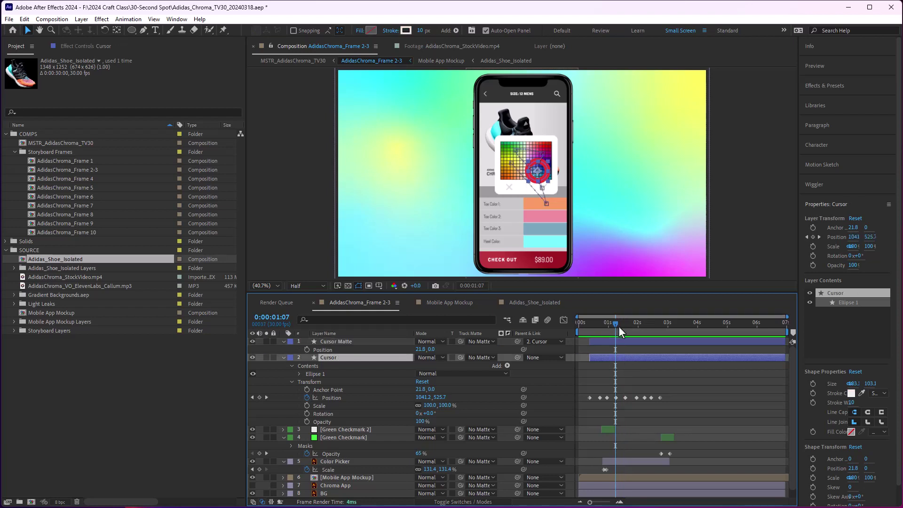
{"action": "left_click_drag", "start_coordinate": [619, 327], "coordinate": [627, 327]}
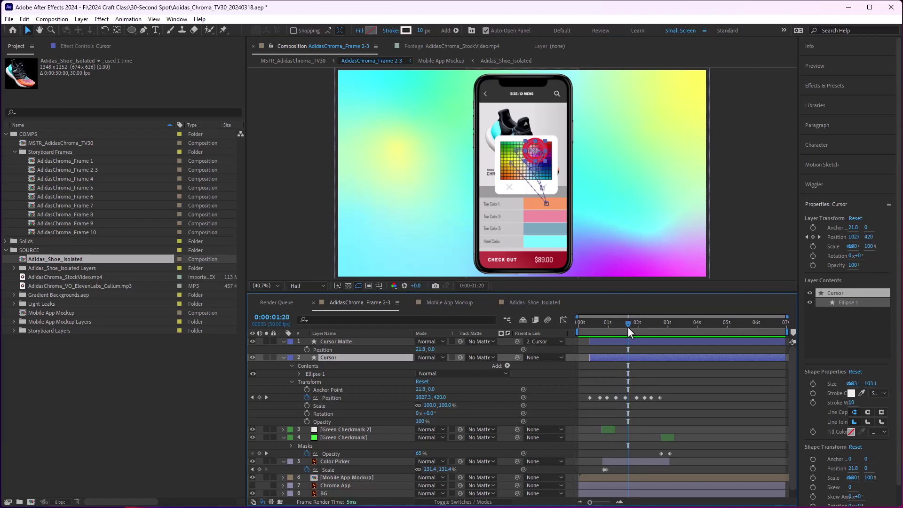
{"action": "left_click", "coordinate": [642, 353]}
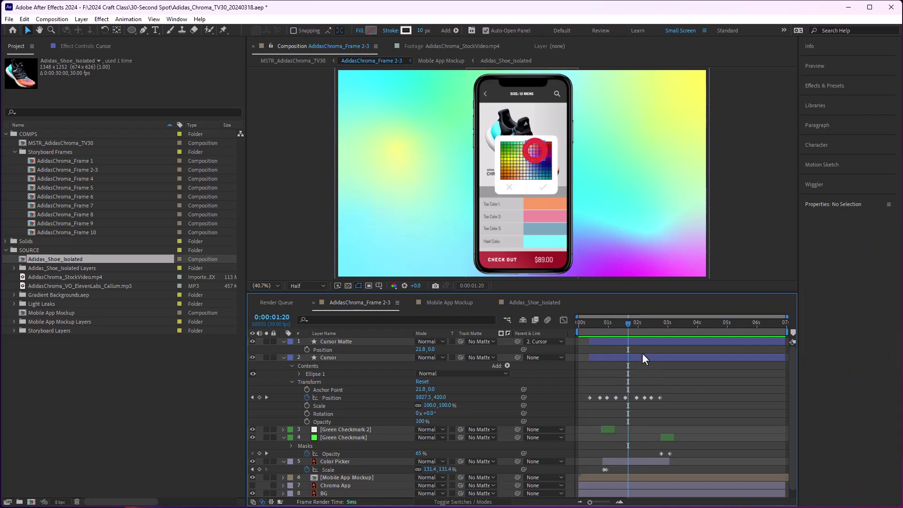
- Remove the Cursor Matte shape's stroke and change its fill from none to a solid color
{"action": "left_click", "coordinate": [633, 340]}
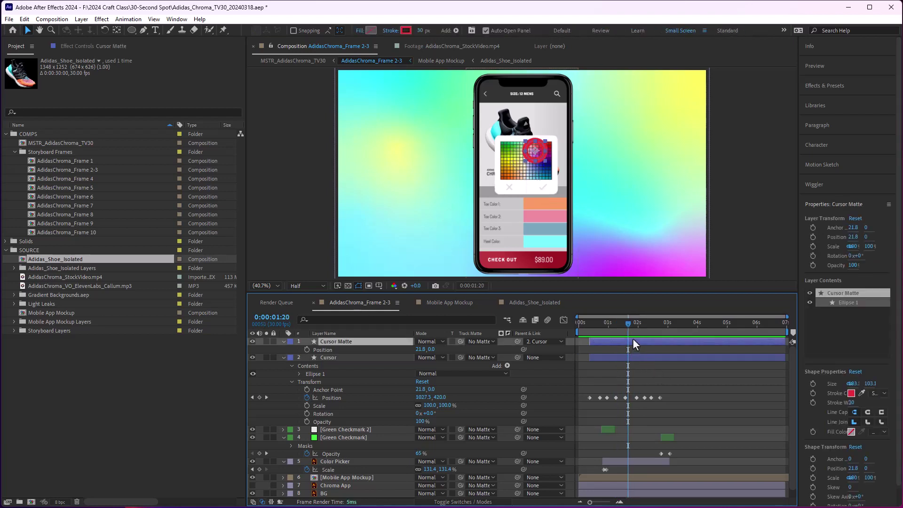
{"action": "left_click", "coordinate": [391, 31]}
{"action": "left_click", "coordinate": [502, 117]}
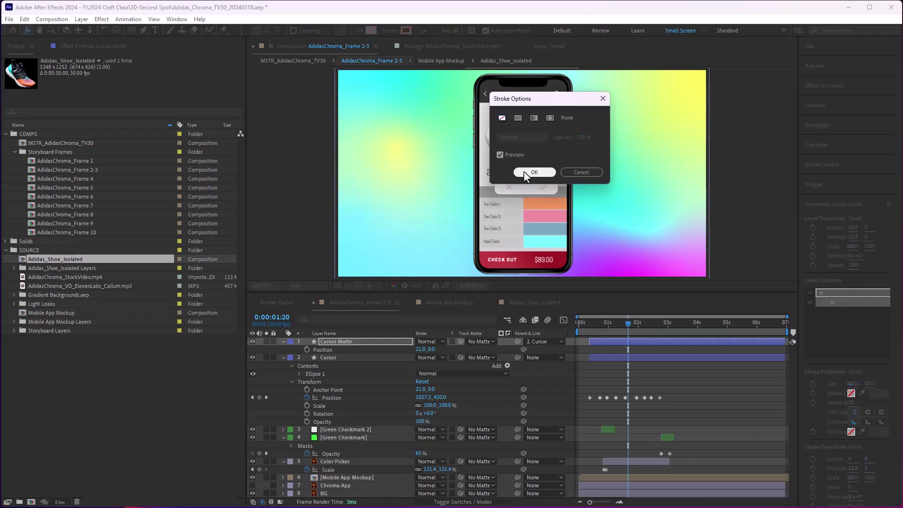
{"action": "left_click", "coordinate": [531, 172]}
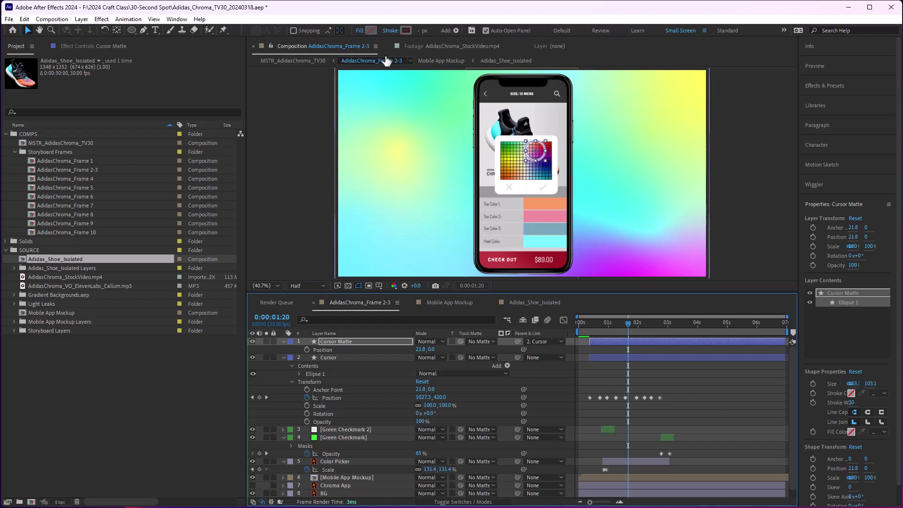
{"action": "left_click", "coordinate": [360, 31]}
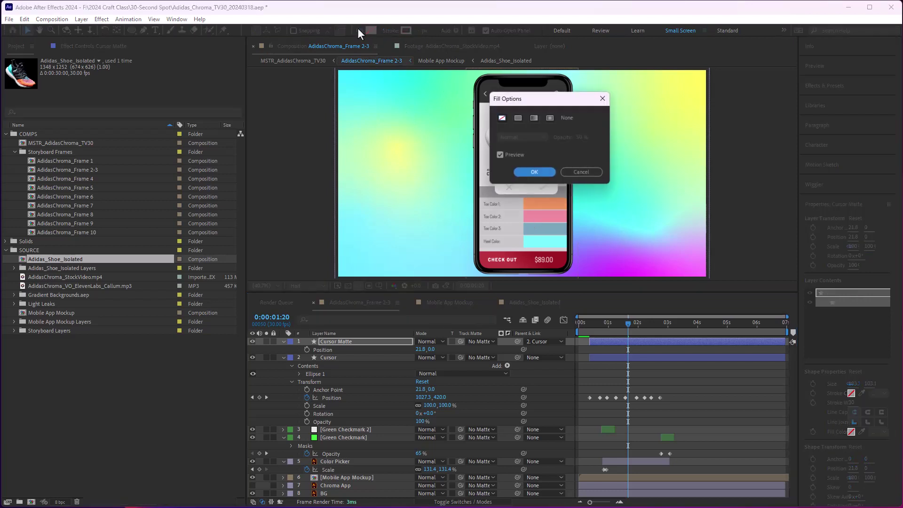
{"action": "left_click", "coordinate": [514, 116]}
{"action": "left_click", "coordinate": [543, 189]}
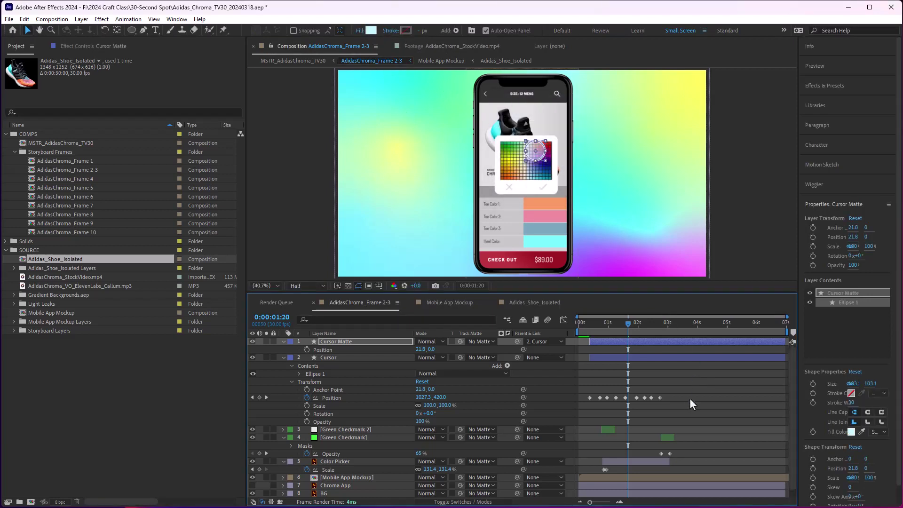
- Set the Cursor Matte shape's fill opacity to 100%
{"action": "left_click", "coordinate": [331, 344]}
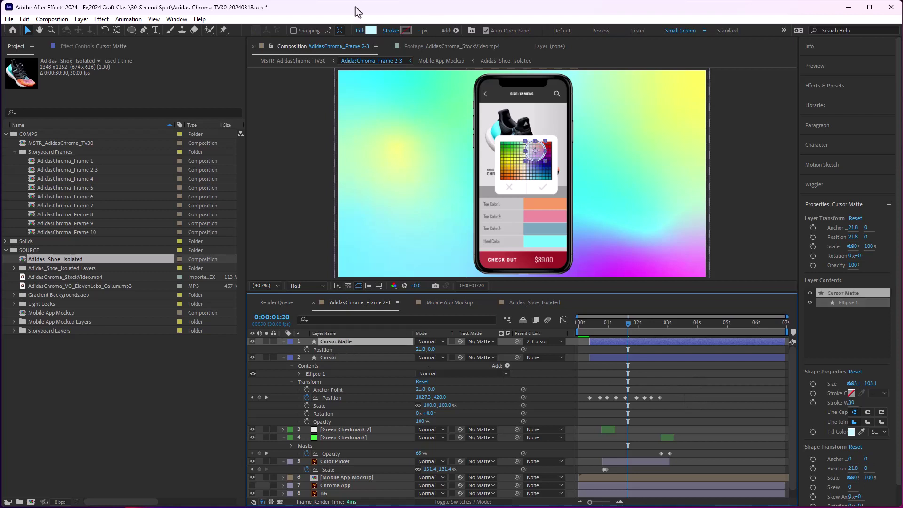
{"action": "left_click", "coordinate": [363, 30]}
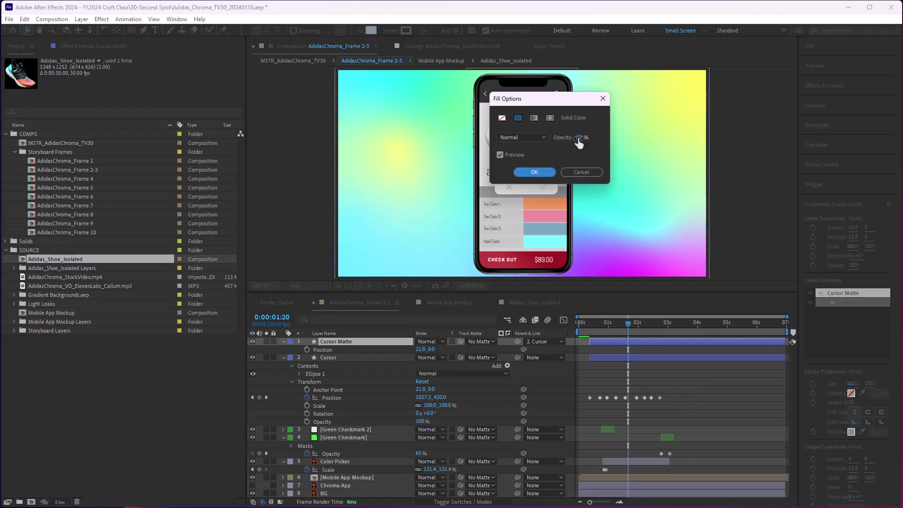
{"action": "left_click_drag", "start_coordinate": [580, 137], "coordinate": [635, 132]}
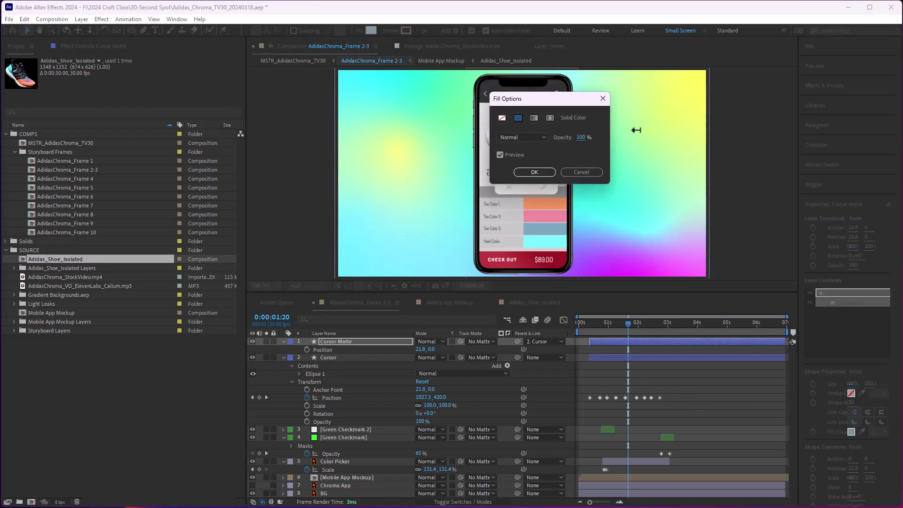
{"action": "left_click", "coordinate": [534, 172]}
{"action": "left_click", "coordinate": [688, 373]}
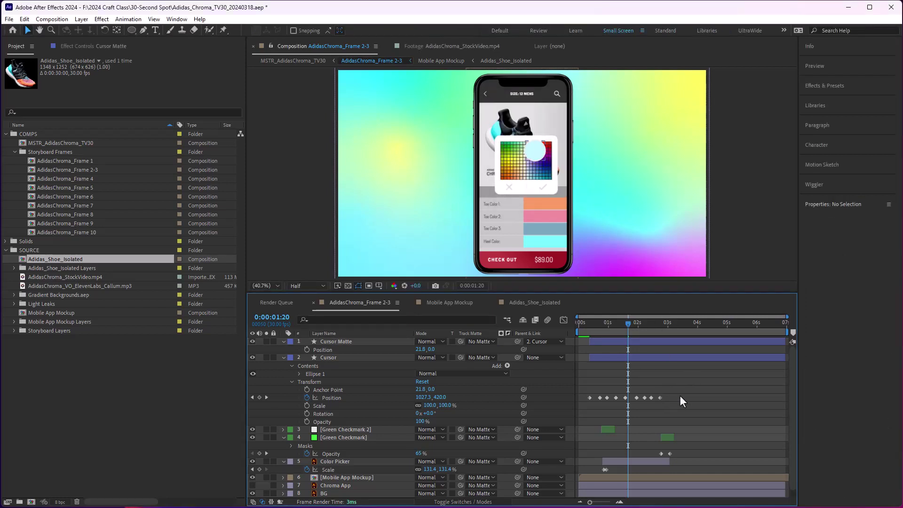
- Move the Cursor Matte layer directly below the Cursor layer in the stacking order
{"action": "left_click_drag", "start_coordinate": [370, 344], "coordinate": [367, 413]}
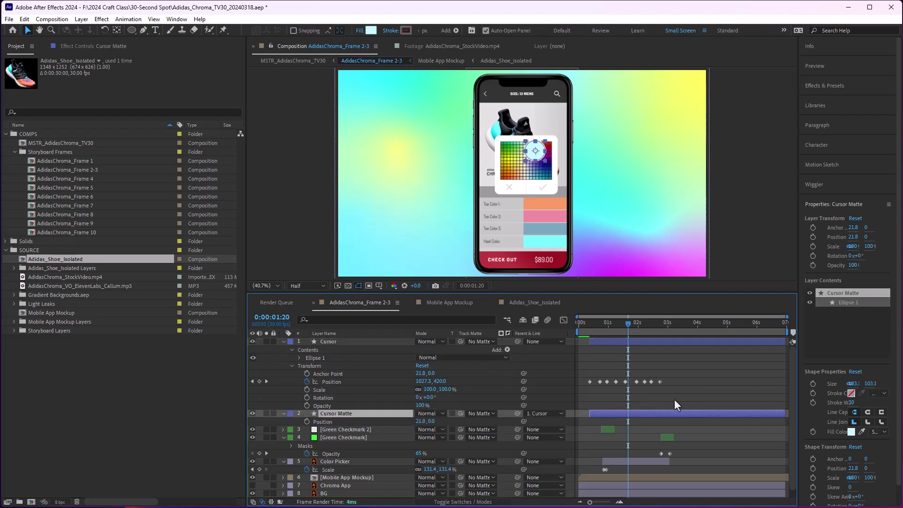
{"action": "left_click", "coordinate": [693, 381]}
{"action": "left_click", "coordinate": [337, 413]}
- Duplicate the Color Picker layer and remove all Scale keyframes from the copy
{"action": "scroll", "coordinate": [352, 428], "scroll_direction": "down", "scroll_amount": 1}
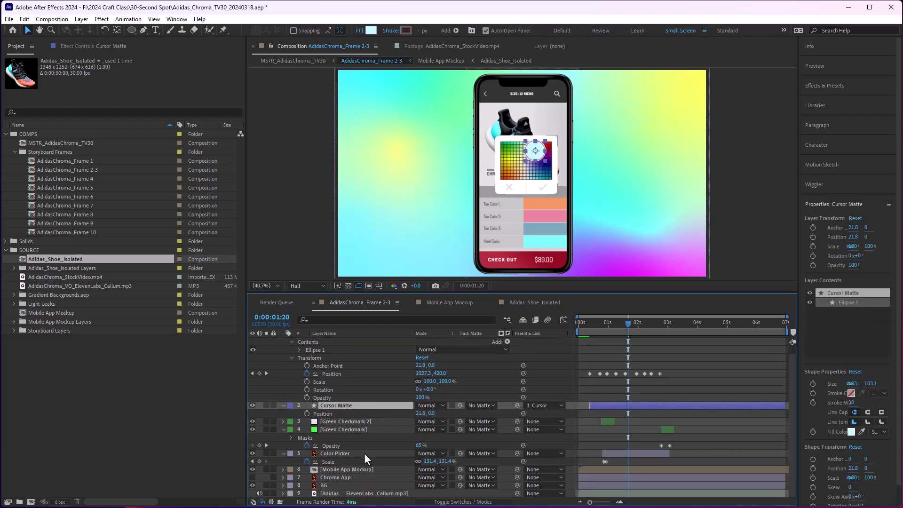
{"action": "left_click", "coordinate": [361, 453]}
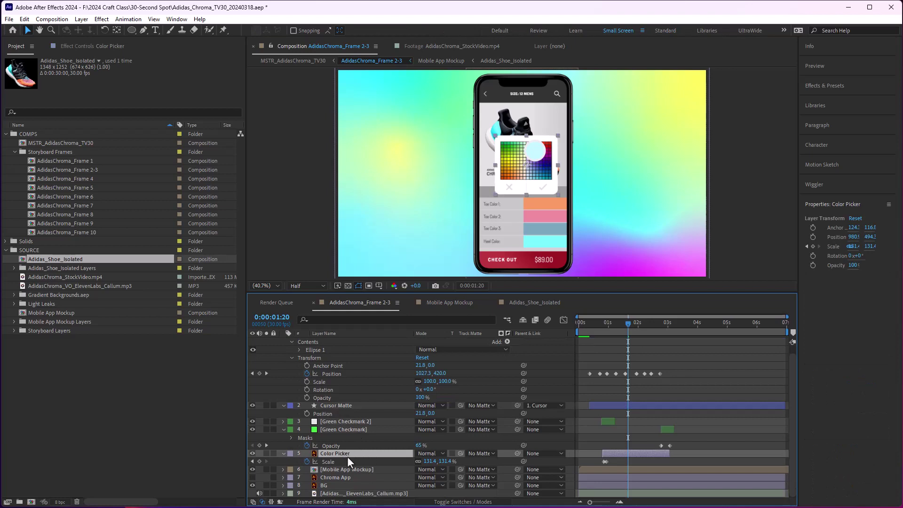
{"action": "key", "text": "ctrl+d"}
{"action": "scroll", "coordinate": [469, 444], "scroll_direction": "down", "scroll_amount": 1}
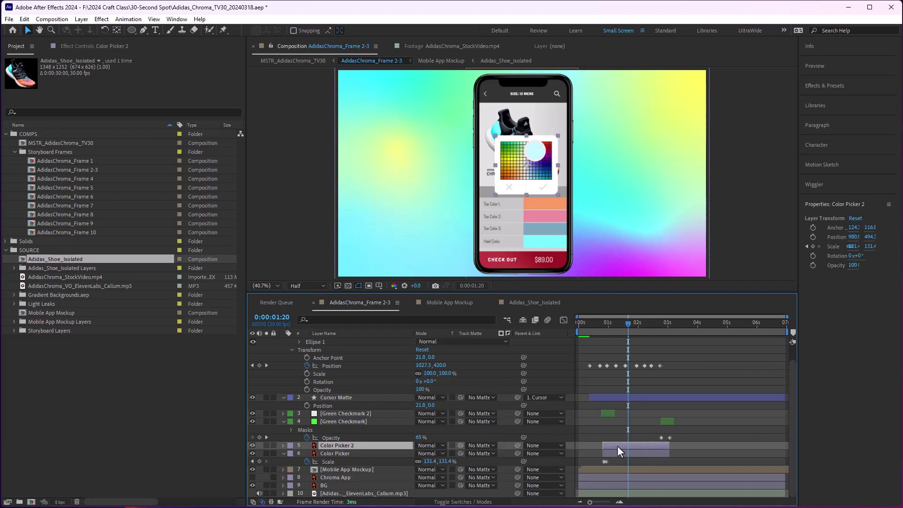
{"action": "key", "text": "u"}
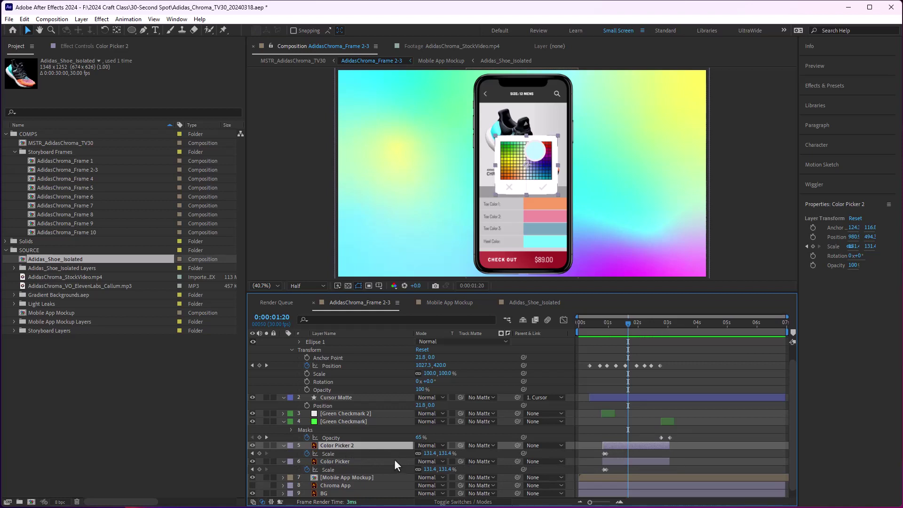
{"action": "left_click", "coordinate": [306, 453]}
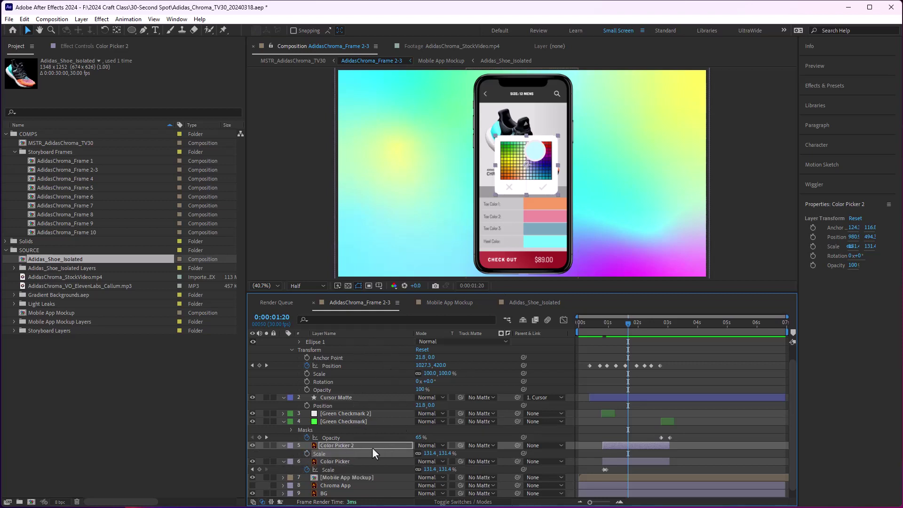
- Parent the duplicated Color Picker layer to the original Color Picker layer
{"action": "left_click", "coordinate": [332, 446]}
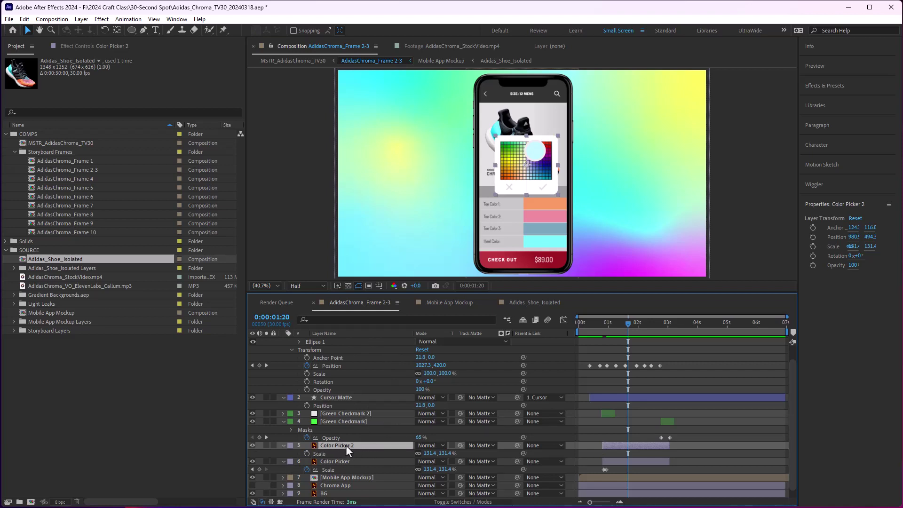
{"action": "left_click_drag", "start_coordinate": [516, 445], "coordinate": [340, 462]}
{"action": "left_click", "coordinate": [341, 462]}
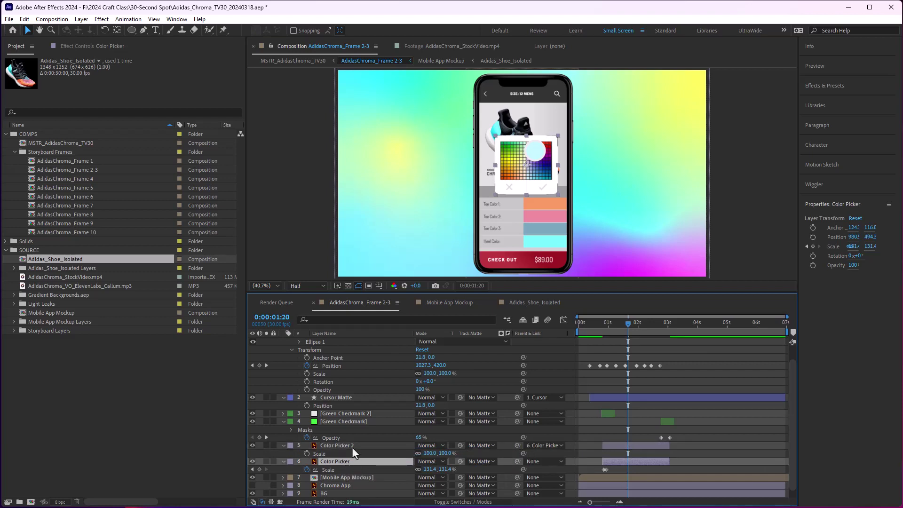
- Rename the duplicated Color Picker layer as Color Picker Magnified
{"action": "left_click", "coordinate": [351, 446]}
{"action": "key", "text": "Return"}
{"action": "key", "text": "Right"}
{"action": "key", "text": "BackSpace"}
{"action": "key", "text": "BackSpace"}
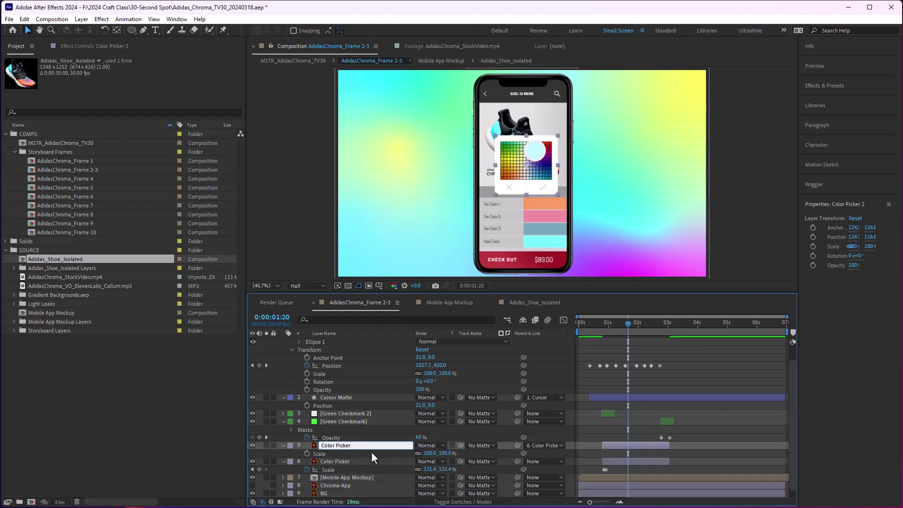
{"action": "type", "text": "Magnified"}
{"action": "key", "text": "Return"}
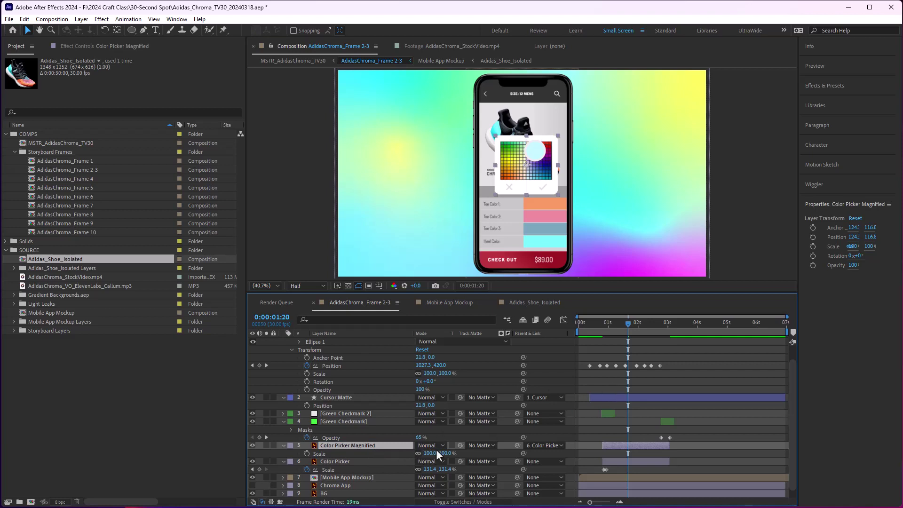
- Scale the Color Picker Magnified layer to 152% and check the cursor circle over the enlarged grid around 0:00:01:15
{"action": "left_click_drag", "start_coordinate": [446, 453], "coordinate": [466, 450]}
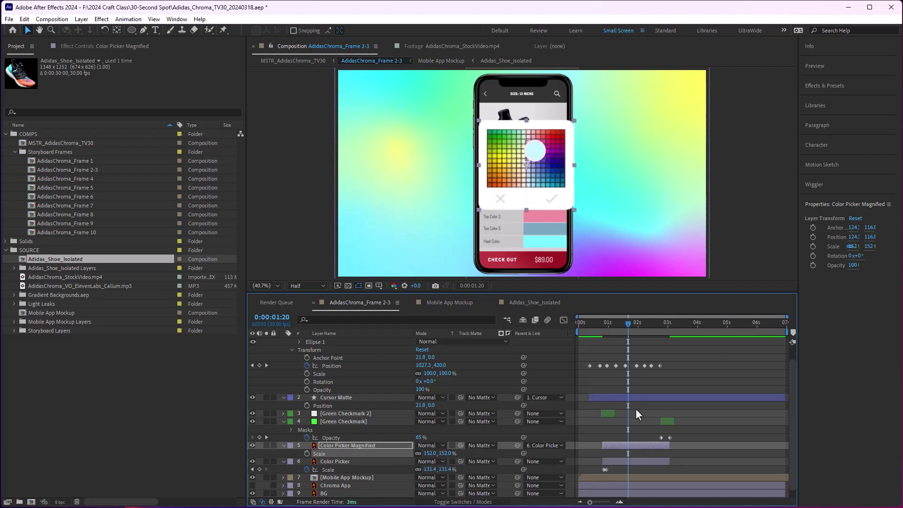
{"action": "left_click", "coordinate": [645, 444]}
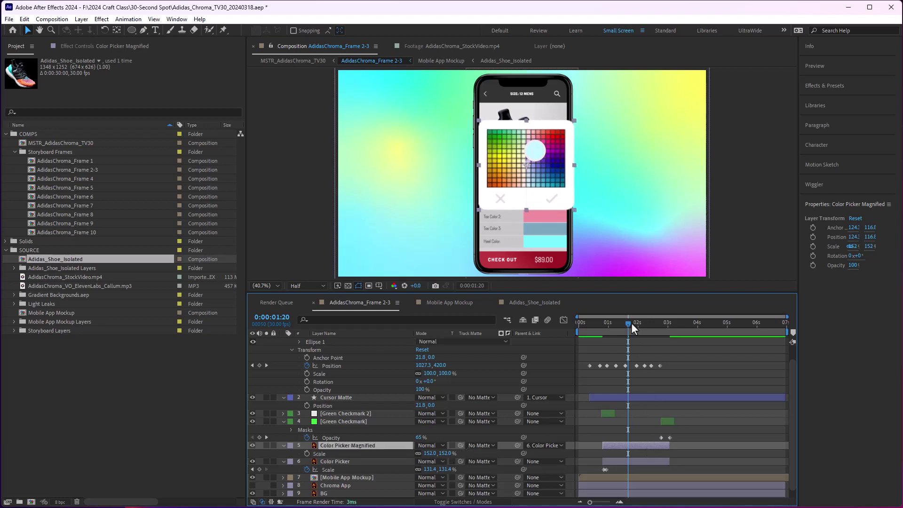
{"action": "mouse_move", "coordinate": [632, 323]}
{"action": "left_mouse_down"}
{"action": "mouse_move", "coordinate": [601, 326]}
{"action": "mouse_move", "coordinate": [615, 327]}
{"action": "left_mouse_up"}
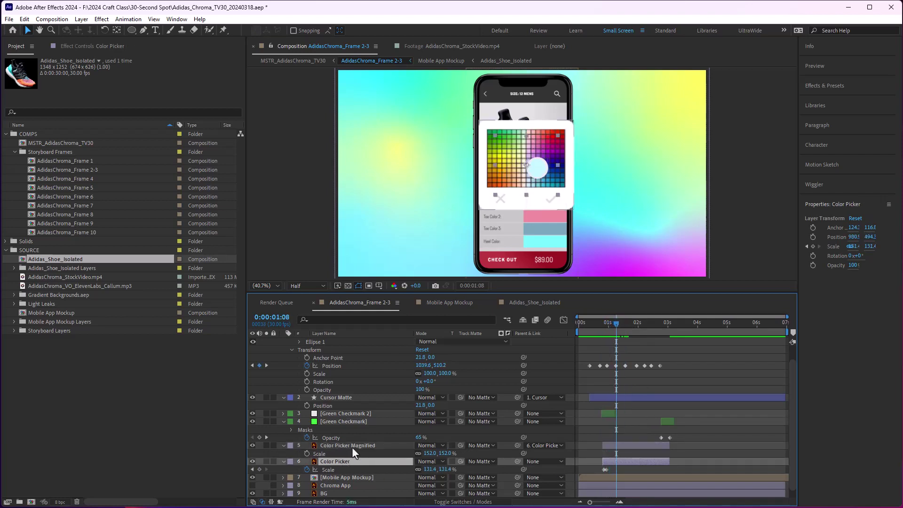
{"action": "mouse_move", "coordinate": [622, 324]}
{"action": "left_mouse_down"}
{"action": "mouse_move", "coordinate": [613, 323]}
{"action": "mouse_move", "coordinate": [624, 326]}
{"action": "left_mouse_up"}
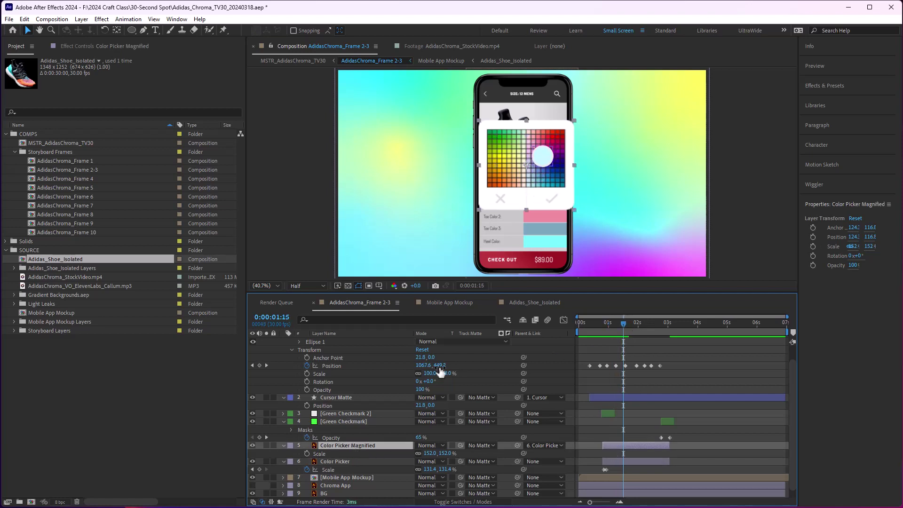
{"action": "left_click", "coordinate": [481, 503]}
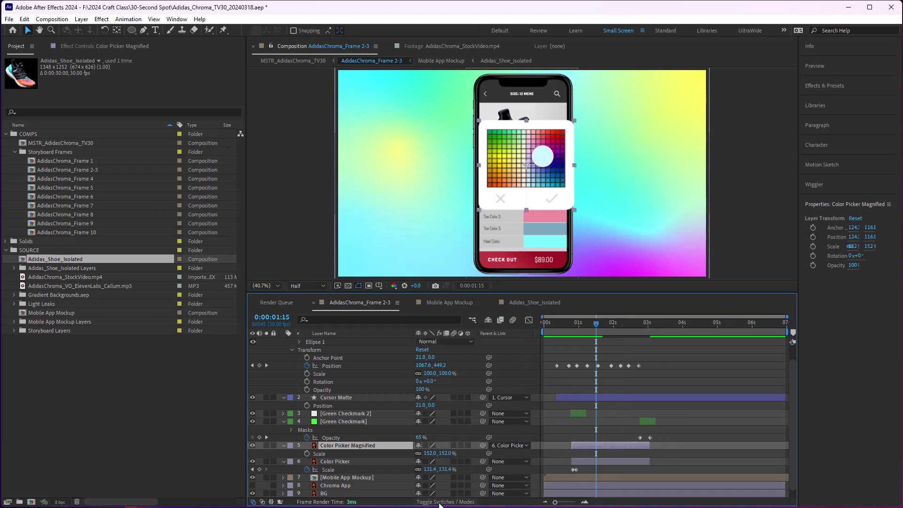
{"action": "left_click", "coordinate": [438, 502]}
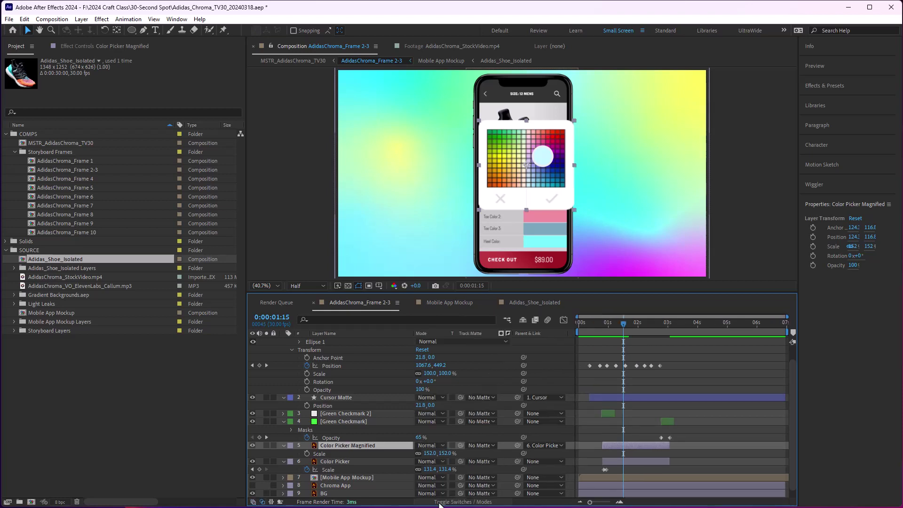
{"action": "left_click", "coordinate": [439, 502]}
{"action": "left_click", "coordinate": [439, 502]}
{"action": "left_click", "coordinate": [438, 503]}
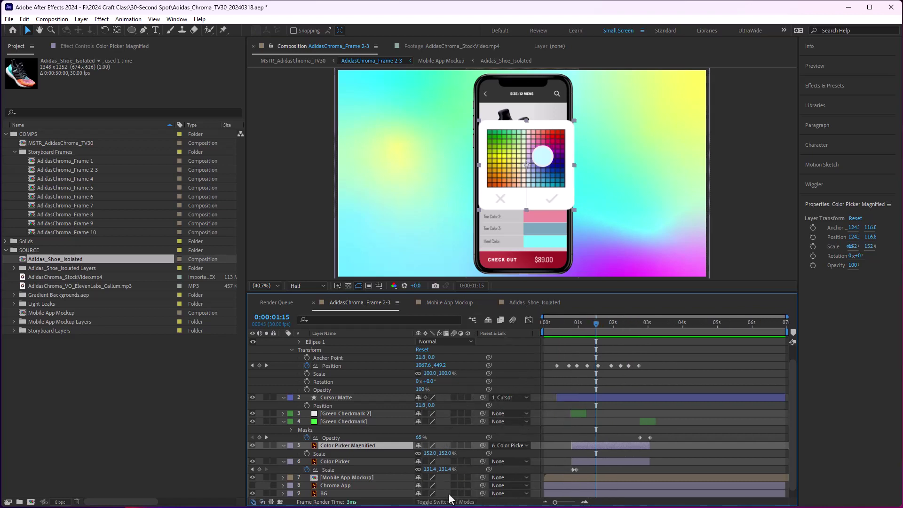
{"action": "left_click", "coordinate": [449, 502]}
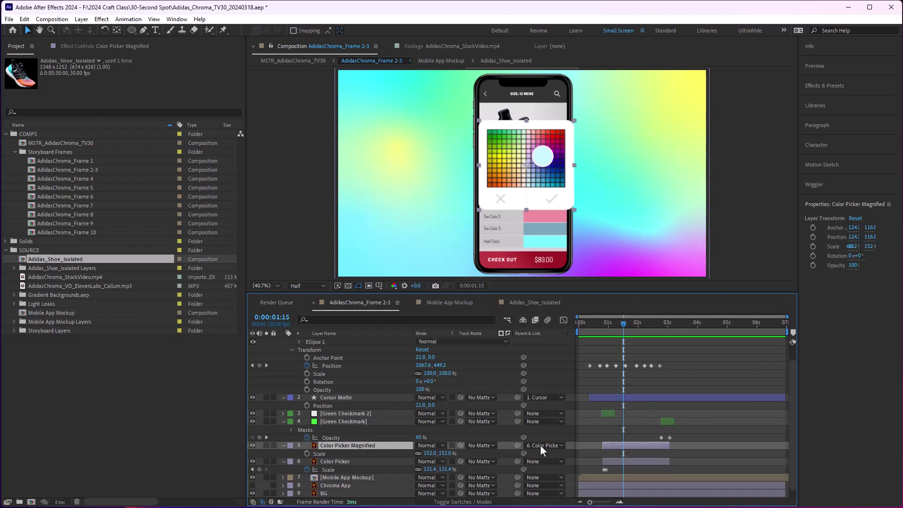
- Assign the Cursor Matte layer as the track matte of the Color Picker Magnified layer
{"action": "left_click", "coordinate": [369, 459]}
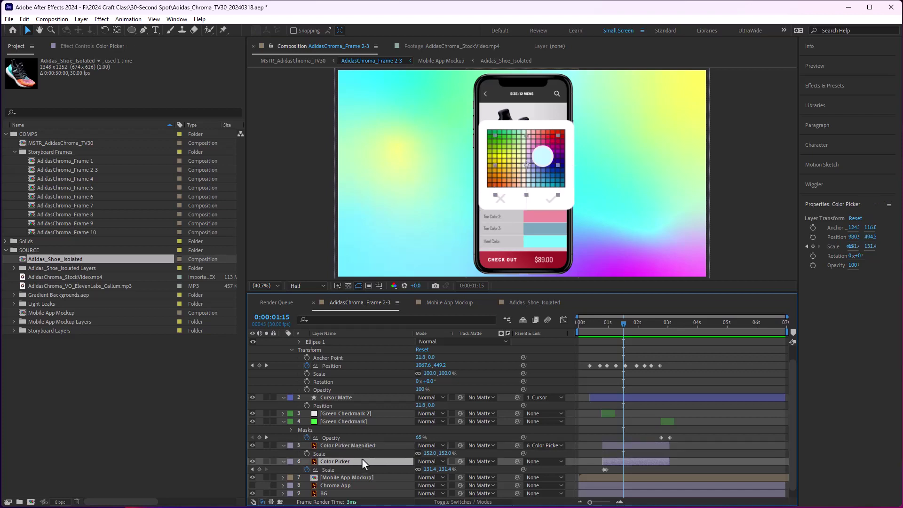
{"action": "left_click", "coordinate": [343, 445]}
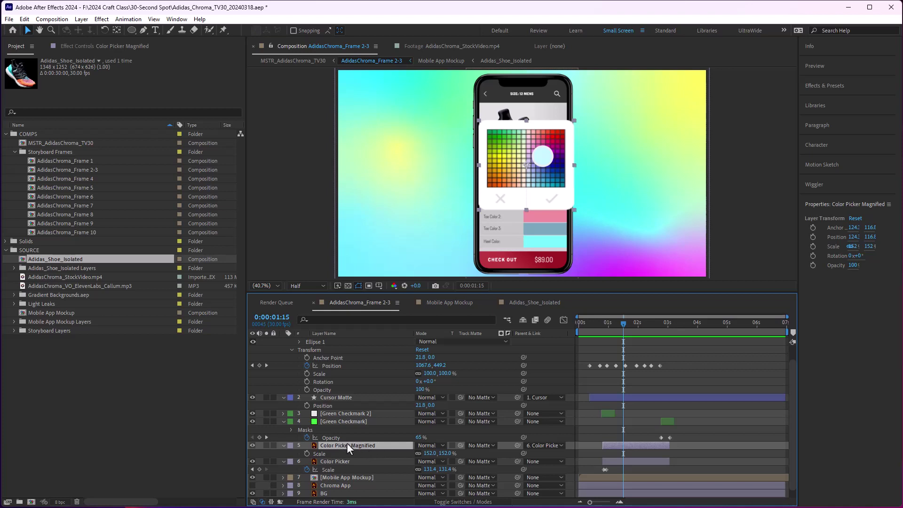
{"action": "left_click", "coordinate": [354, 397]}
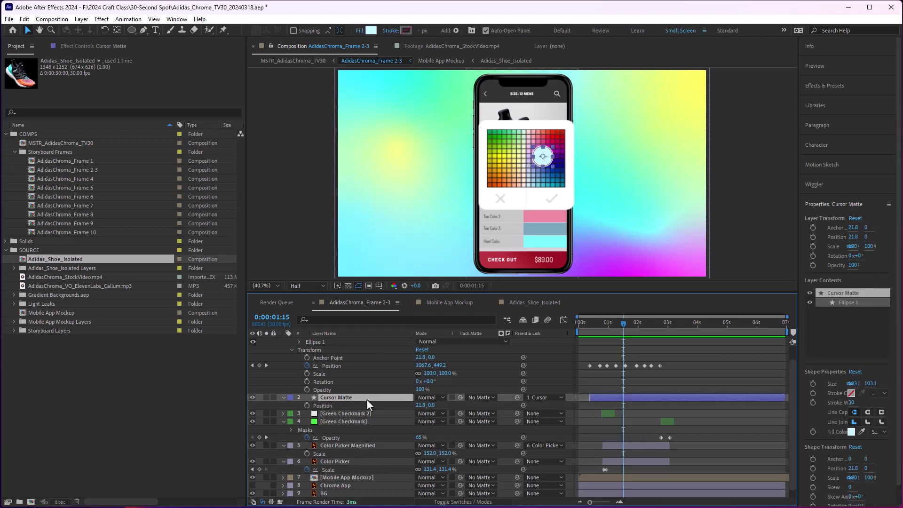
{"action": "left_click", "coordinate": [368, 447]}
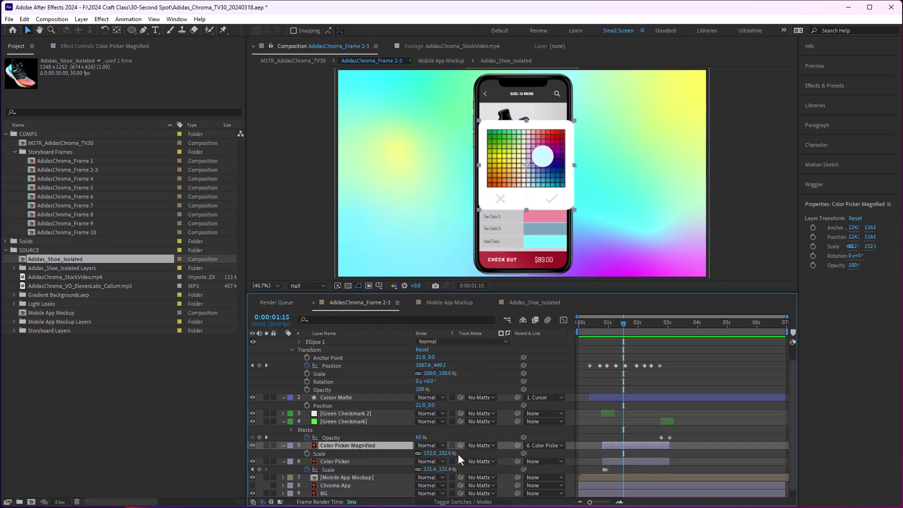
{"action": "left_click_drag", "start_coordinate": [458, 445], "coordinate": [340, 396]}
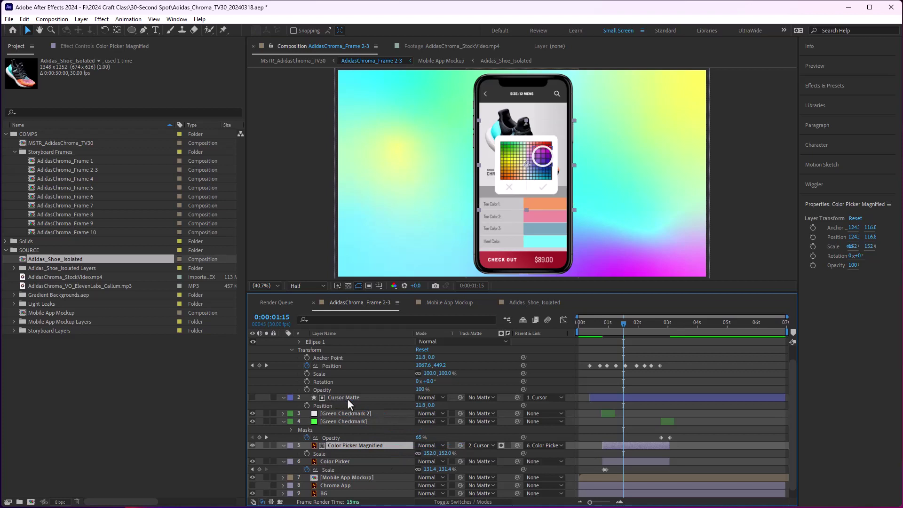
- View the composition at 100% magnification and check the cursor circle's magnified grid from 0:00:01:15 to 0:00:01:13
{"action": "left_click", "coordinate": [265, 285]}
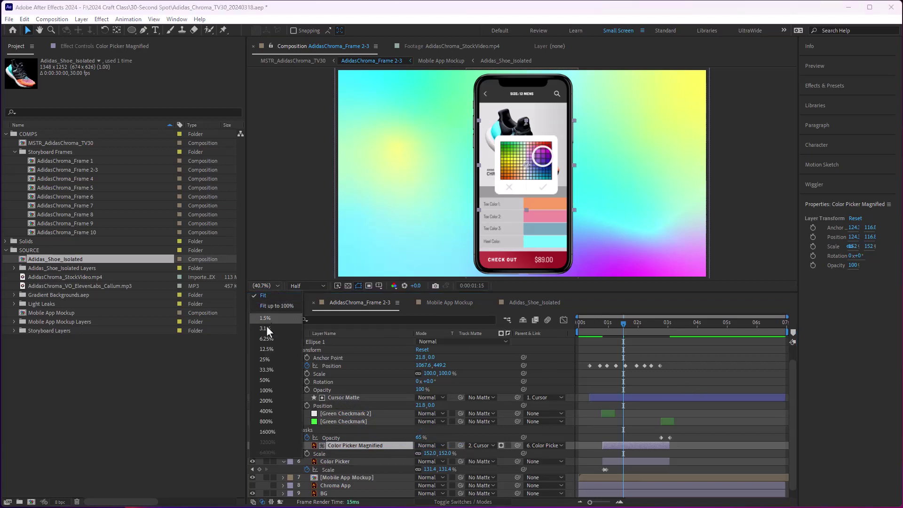
{"action": "left_click", "coordinate": [266, 390]}
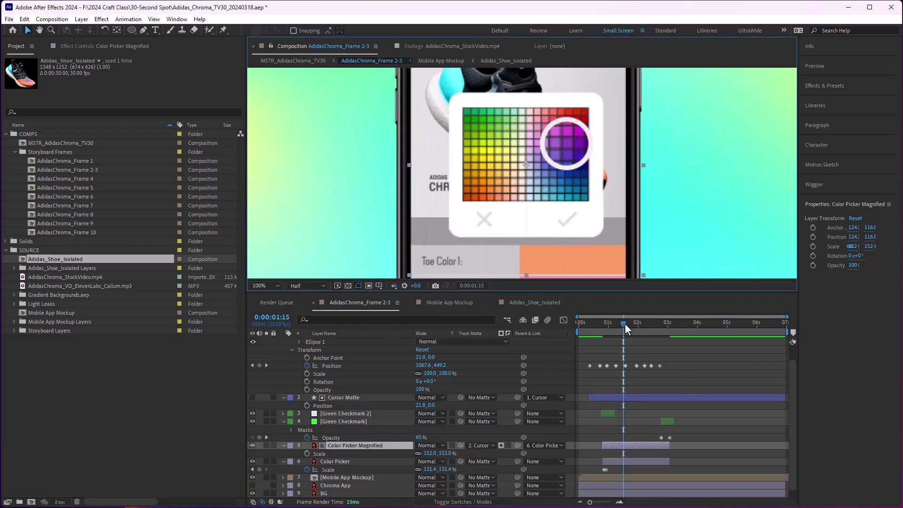
{"action": "mouse_move", "coordinate": [623, 322]}
{"action": "left_mouse_down"}
{"action": "mouse_move", "coordinate": [642, 323]}
{"action": "mouse_move", "coordinate": [606, 325]}
{"action": "mouse_move", "coordinate": [622, 334]}
{"action": "left_mouse_up"}
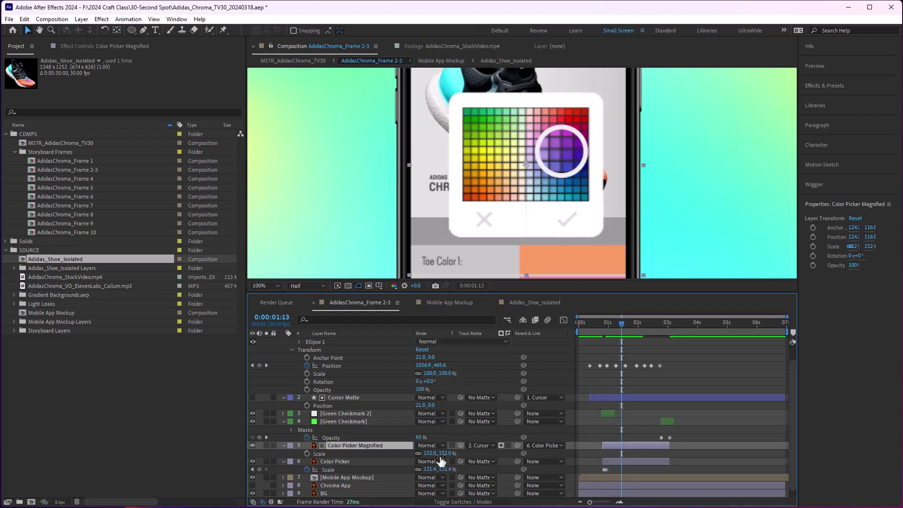
- Duplicate the Green Checkmark 2 layer and shift the copy in time to around 0:00:02:08
{"action": "left_click", "coordinate": [346, 398]}
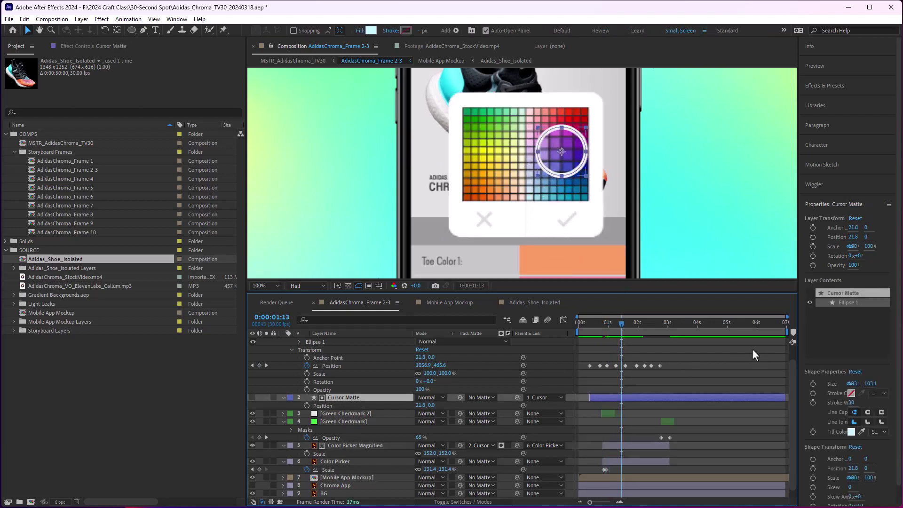
{"action": "left_click_drag", "start_coordinate": [616, 322], "coordinate": [647, 329]}
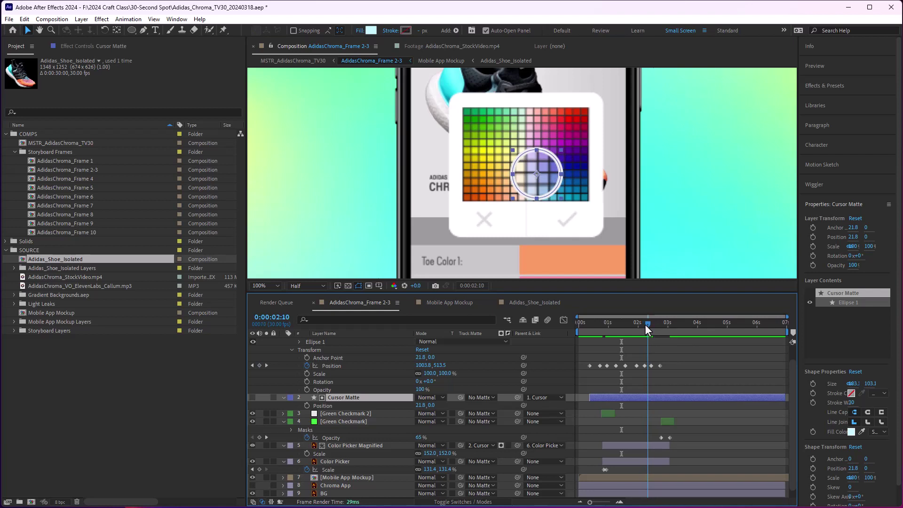
{"action": "left_click_drag", "start_coordinate": [567, 221], "coordinate": [562, 205]}
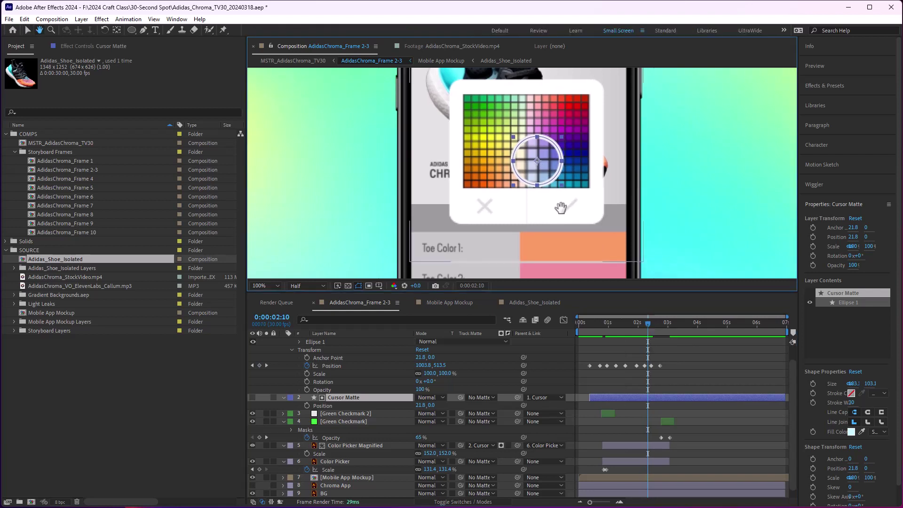
{"action": "left_click_drag", "start_coordinate": [646, 325], "coordinate": [644, 320]}
{"action": "scroll", "coordinate": [628, 371], "scroll_direction": "up", "scroll_amount": 2}
{"action": "key", "text": "h"}
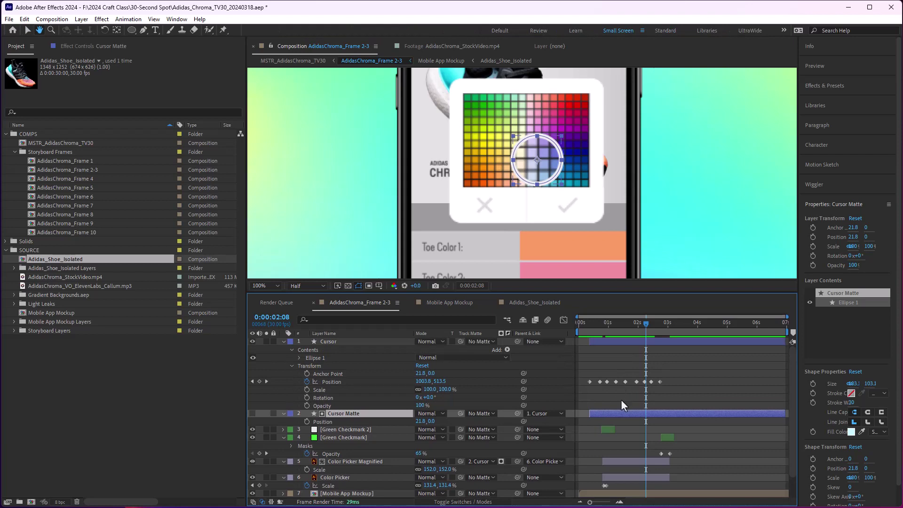
{"action": "left_click", "coordinate": [350, 430]}
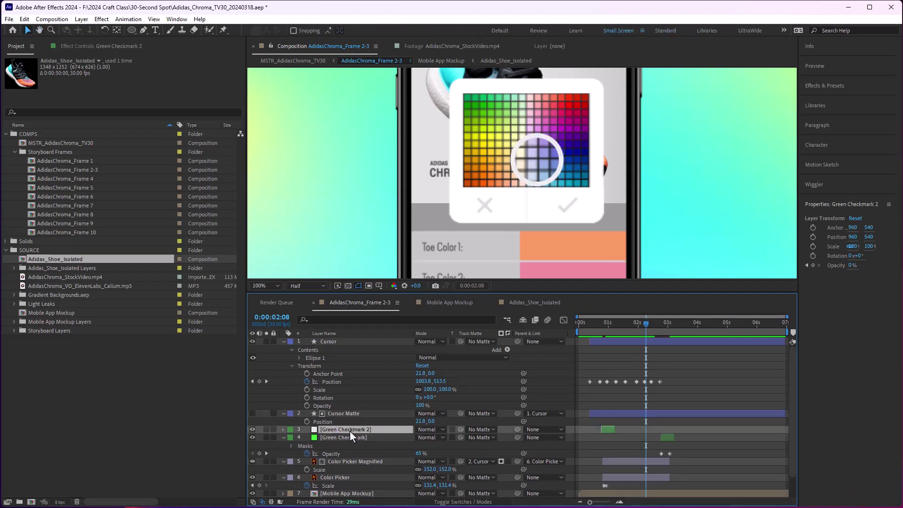
{"action": "key", "text": "ctrl+d"}
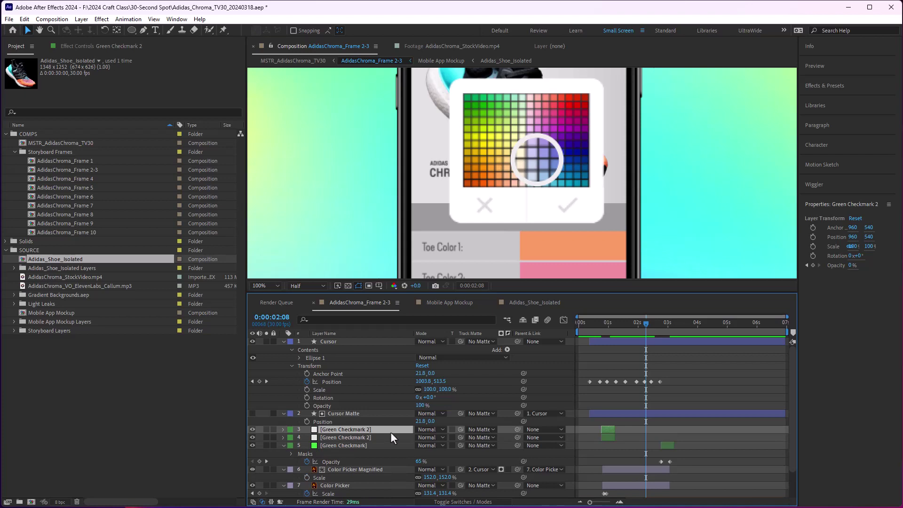
{"action": "left_click_drag", "start_coordinate": [610, 429], "coordinate": [649, 427]}
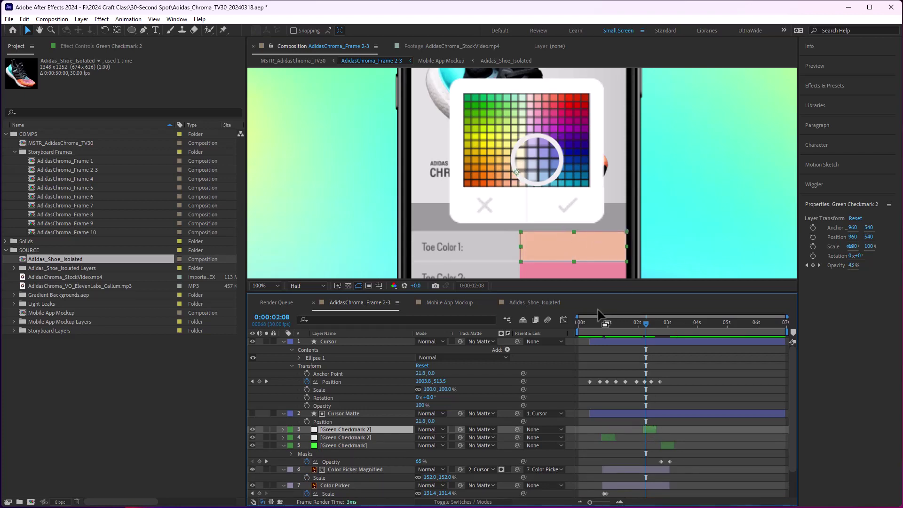
- Delete the mask from the duplicated Green Checkmark 2 layer in the layer 3 slot
{"action": "left_click", "coordinate": [283, 429]}
{"action": "left_click", "coordinate": [291, 438]}
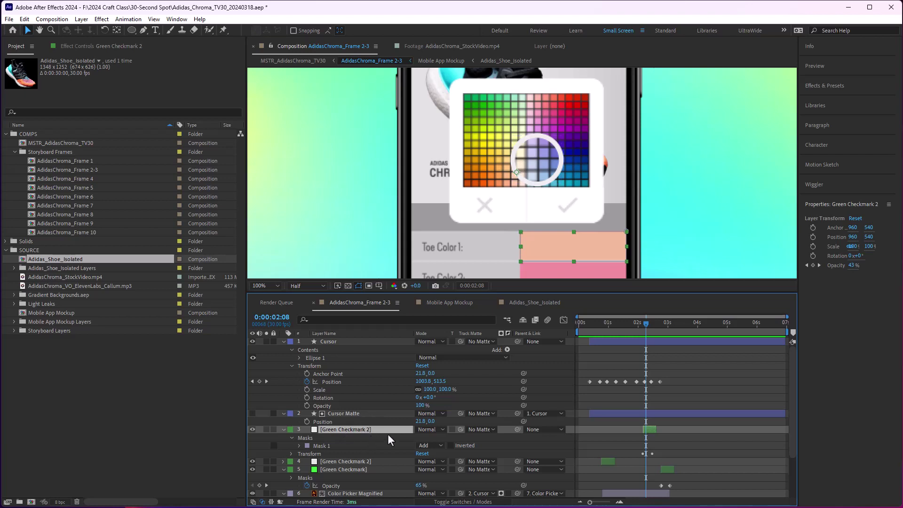
{"action": "left_click", "coordinate": [302, 439]}
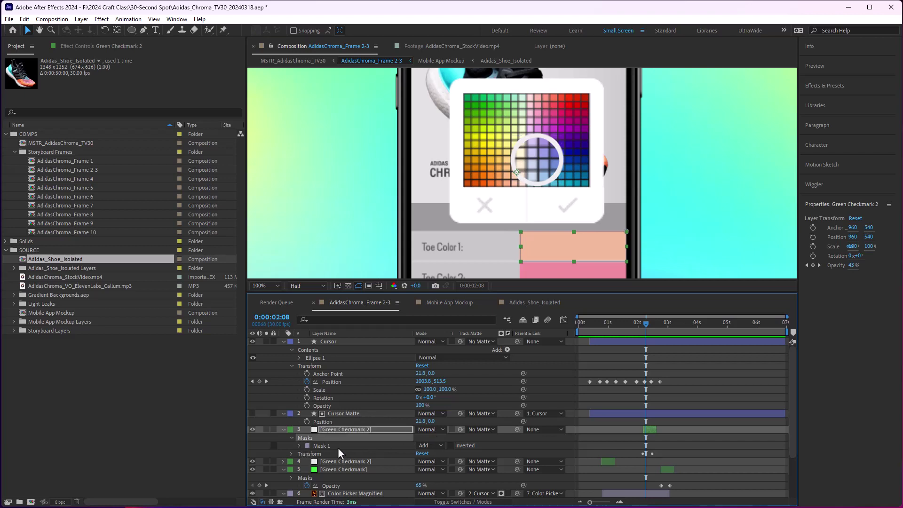
{"action": "key", "text": "Delete"}
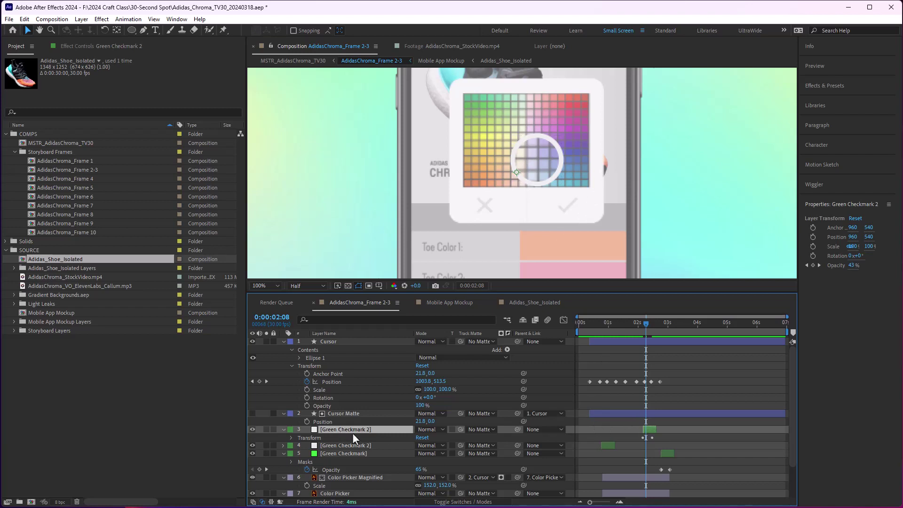
- Set Cursor Matte as the track matte of the duplicated Green Checkmark 2 layer, comparing it with Color Picker Magnified
{"action": "left_click_drag", "start_coordinate": [460, 429], "coordinate": [352, 415]}
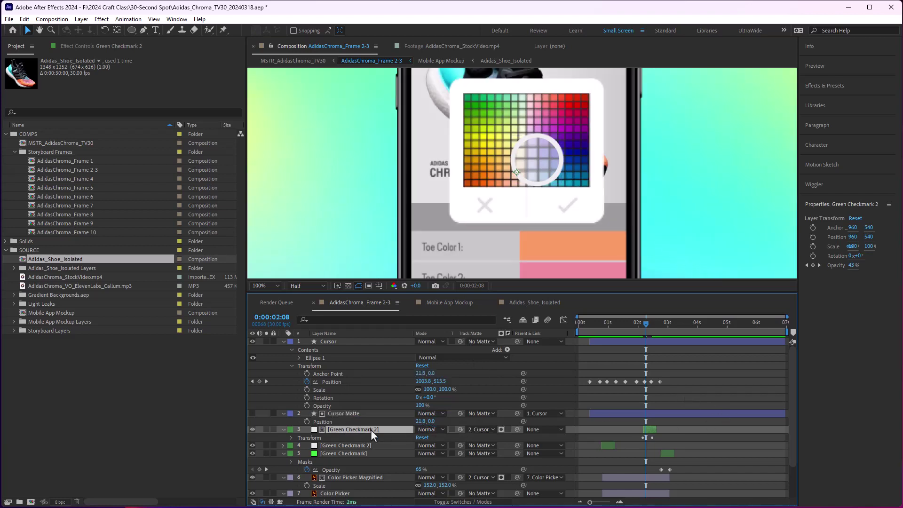
{"action": "scroll", "coordinate": [382, 429], "scroll_direction": "down", "scroll_amount": 4}
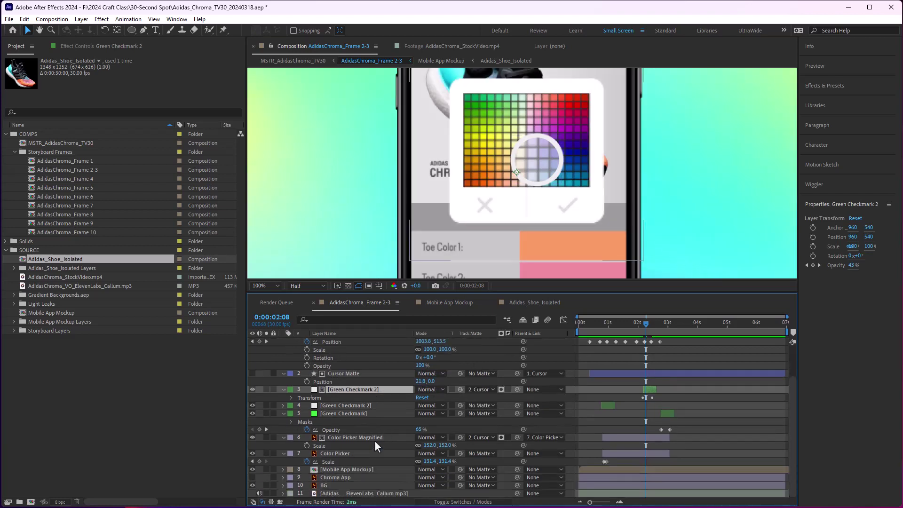
{"action": "left_click", "coordinate": [374, 438]}
{"action": "left_click", "coordinate": [378, 390]}
{"action": "left_click", "coordinate": [387, 437]}
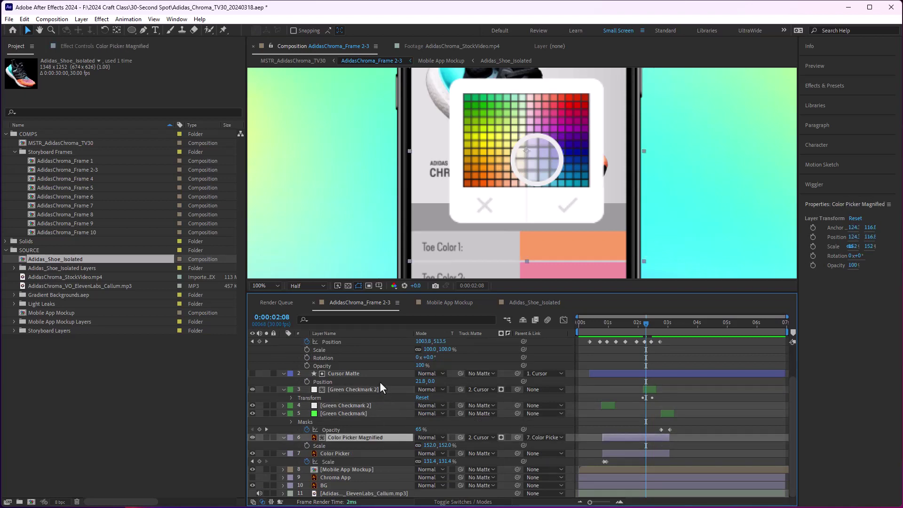
{"action": "left_click", "coordinate": [377, 390]}
{"action": "left_click", "coordinate": [386, 437]}
{"action": "left_click", "coordinate": [373, 373]}
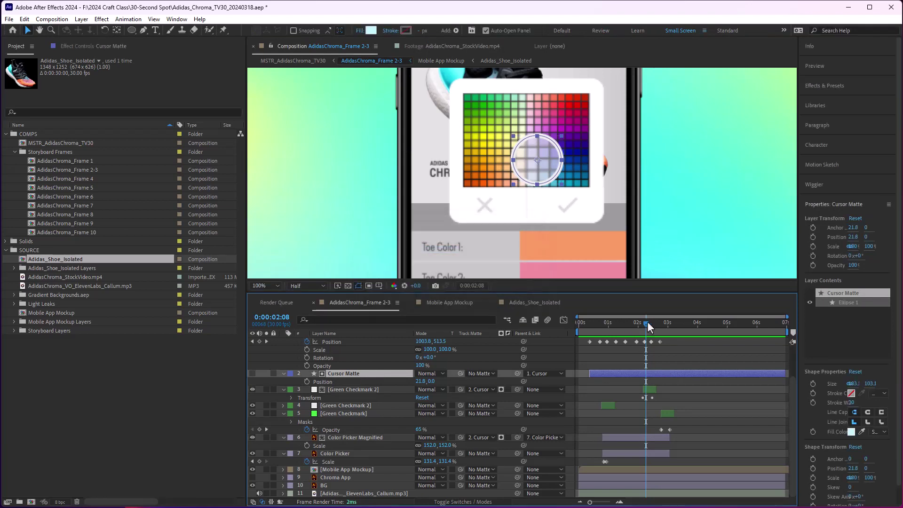
- Shift the matted Green Checkmark 2 copy slightly later and move its second opacity keyframe closer to the first
{"action": "mouse_move", "coordinate": [647, 324]}
{"action": "left_mouse_down"}
{"action": "mouse_move", "coordinate": [634, 324]}
{"action": "mouse_move", "coordinate": [656, 325]}
{"action": "mouse_move", "coordinate": [636, 324]}
{"action": "mouse_move", "coordinate": [644, 325]}
{"action": "left_mouse_up"}
{"action": "key", "text": "space"}
{"action": "left_click_drag", "start_coordinate": [645, 388], "coordinate": [647, 389]}
{"action": "mouse_move", "coordinate": [641, 322]}
{"action": "left_mouse_down"}
{"action": "mouse_move", "coordinate": [652, 323]}
{"action": "mouse_move", "coordinate": [643, 324]}
{"action": "left_mouse_up"}
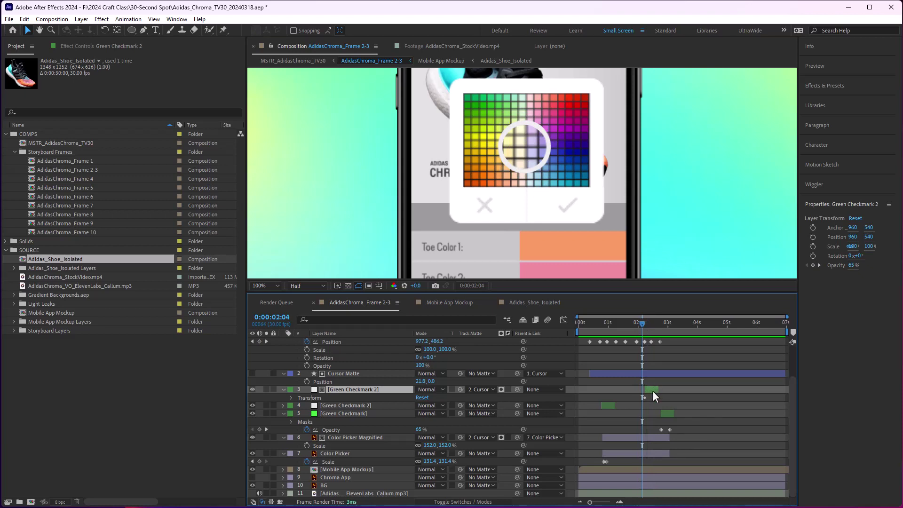
{"action": "key", "text": "t"}
{"action": "left_click_drag", "start_coordinate": [653, 396], "coordinate": [649, 398]}
{"action": "left_click_drag", "start_coordinate": [642, 328], "coordinate": [652, 319]}
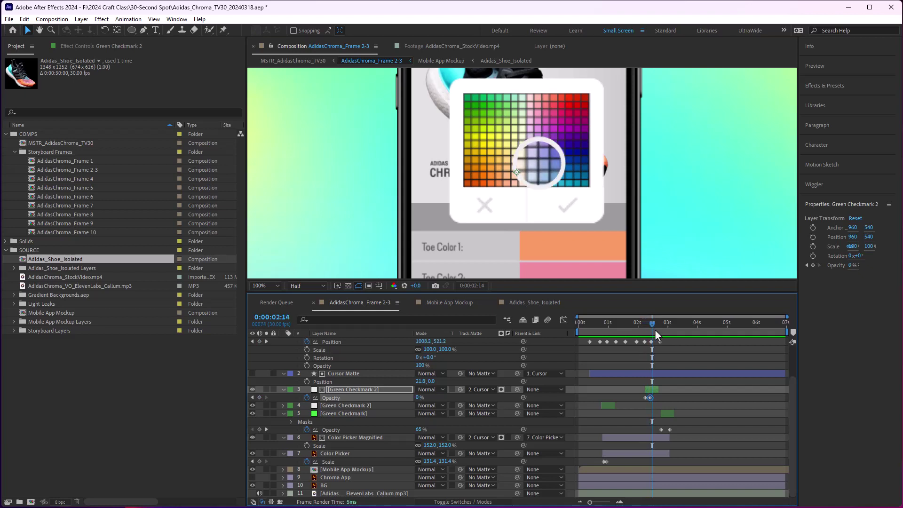
- Trim the end of the Color Picker Magnified layer to about 0:00:02:14 and preview the cursor animation
{"action": "left_click", "coordinate": [354, 437]}
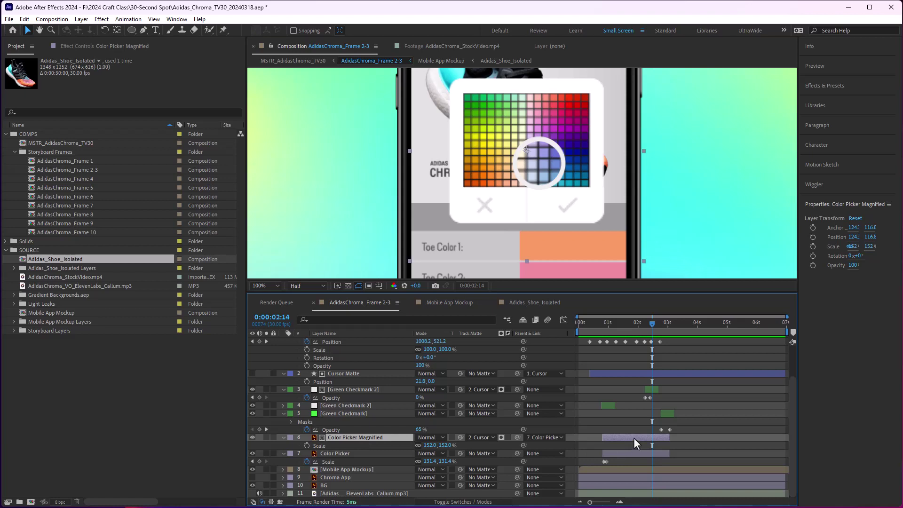
{"action": "left_click_drag", "start_coordinate": [671, 439], "coordinate": [650, 436]}
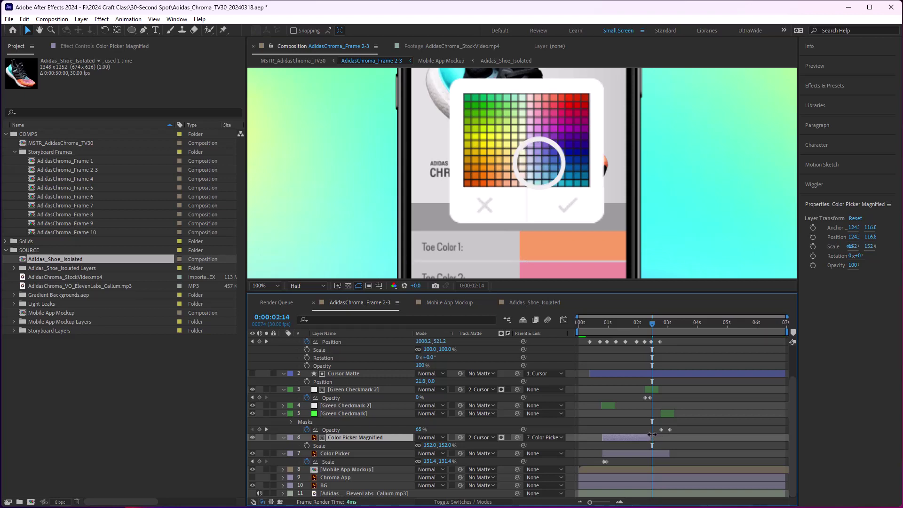
{"action": "mouse_move", "coordinate": [648, 330]}
{"action": "left_mouse_down"}
{"action": "mouse_move", "coordinate": [633, 329]}
{"action": "mouse_move", "coordinate": [672, 329]}
{"action": "mouse_move", "coordinate": [634, 328]}
{"action": "left_mouse_up"}
{"action": "key", "text": "space"}
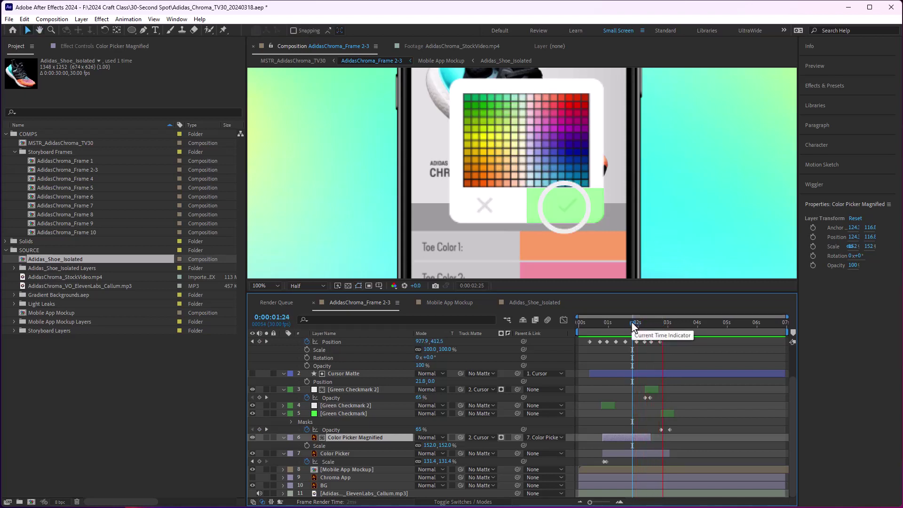
- Trim the start of the Color Picker Magnified layer to 0:00:01:05 and play the composition from the beginning
{"action": "left_click", "coordinate": [624, 323]}
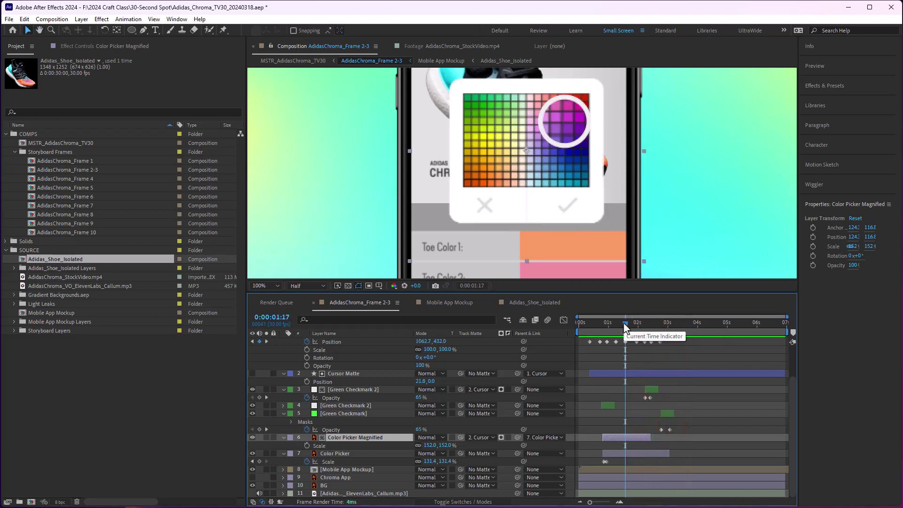
{"action": "key", "text": "comma"}
{"action": "left_click", "coordinate": [610, 329]}
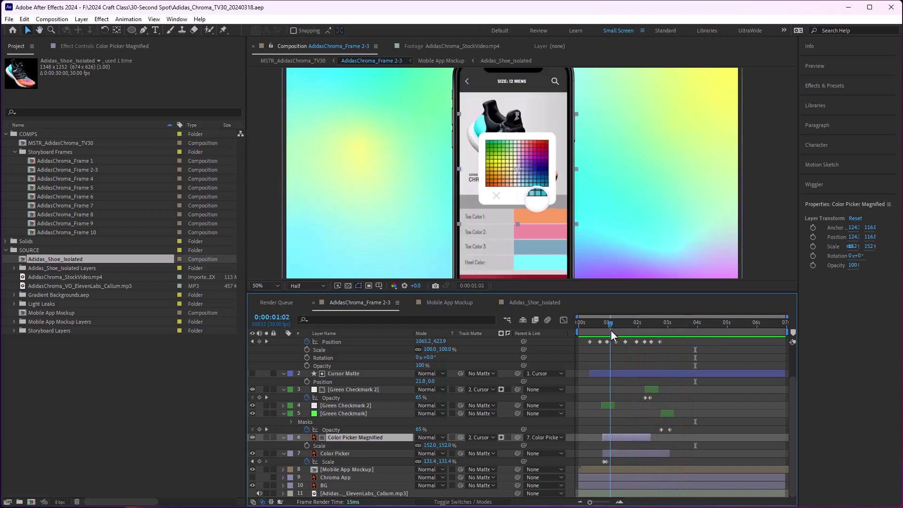
{"action": "left_click_drag", "start_coordinate": [611, 329], "coordinate": [612, 329]}
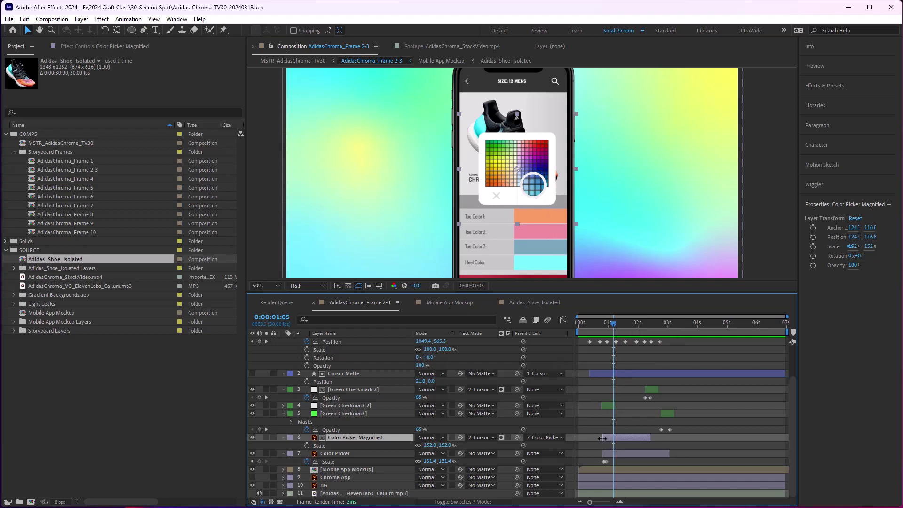
{"action": "left_click_drag", "start_coordinate": [602, 438], "coordinate": [613, 438]}
{"action": "left_click_drag", "start_coordinate": [611, 323], "coordinate": [597, 325]}
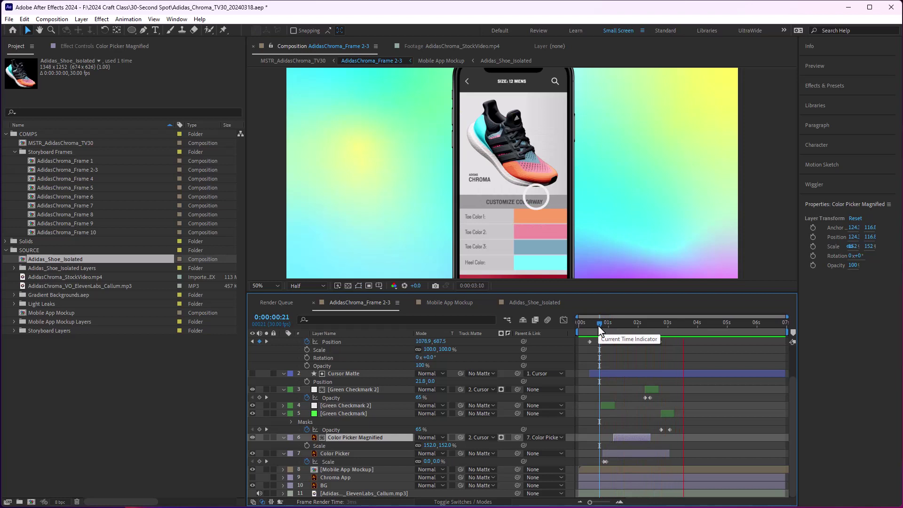
{"action": "left_click", "coordinate": [577, 323]}
{"action": "key", "text": "space"}
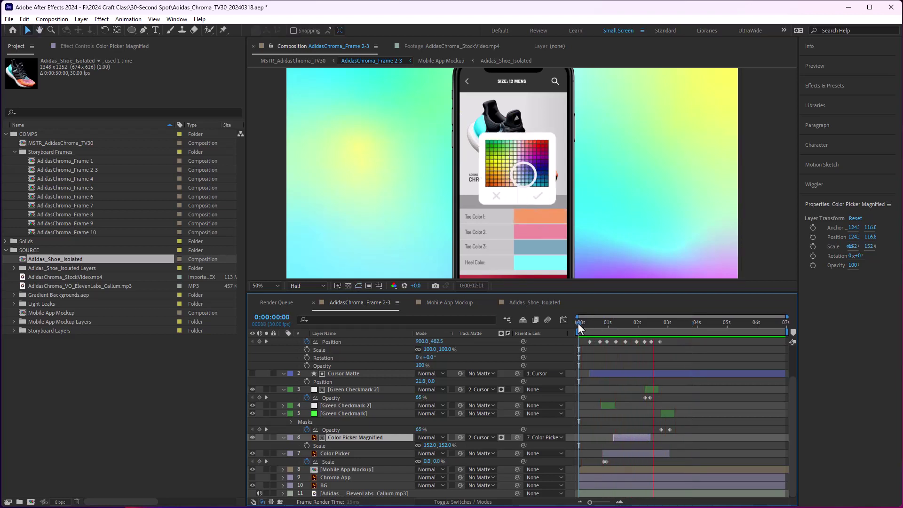
{"action": "key", "text": "space"}
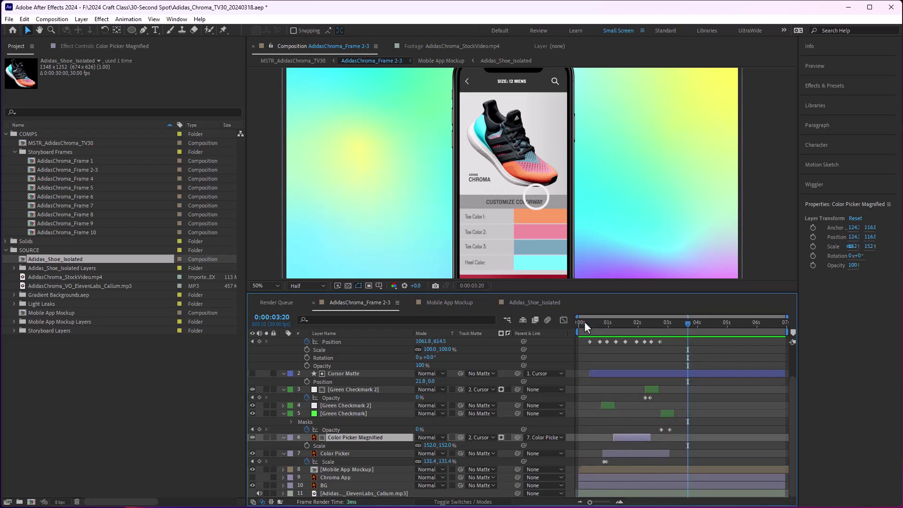
- Apply Easy Ease to all of the Cursor layer's Position keyframes
{"action": "left_click_drag", "start_coordinate": [633, 323], "coordinate": [623, 324]}
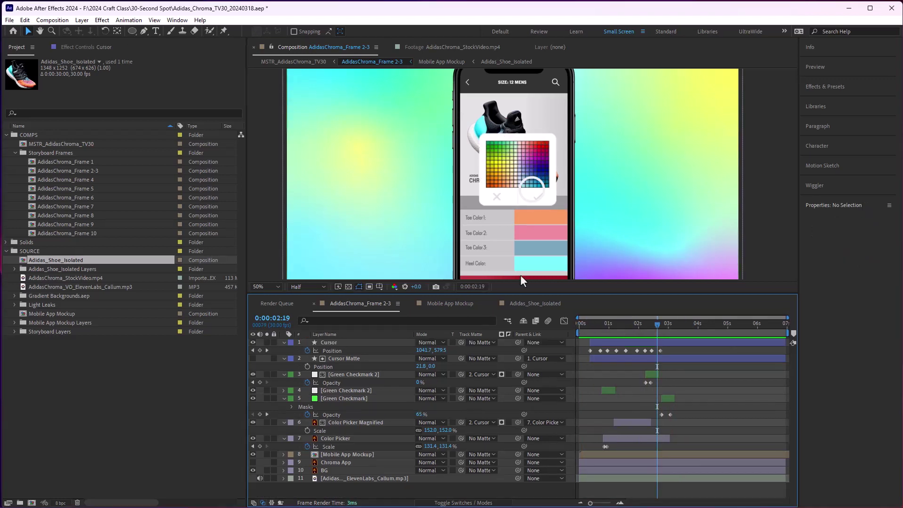
{"action": "mouse_move", "coordinate": [644, 332]}
{"action": "left_mouse_down"}
{"action": "mouse_move", "coordinate": [597, 334]}
{"action": "mouse_move", "coordinate": [629, 332]}
{"action": "left_mouse_up"}
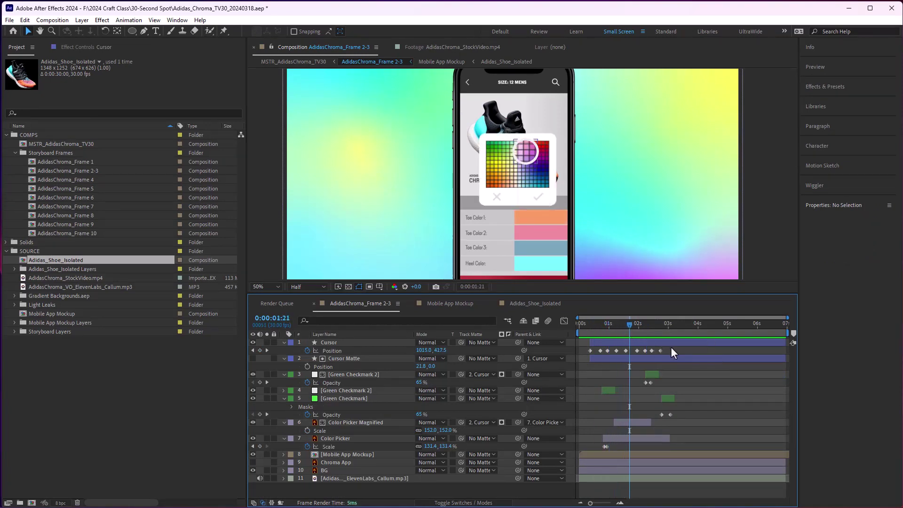
{"action": "left_click_drag", "start_coordinate": [675, 348], "coordinate": [582, 358]}
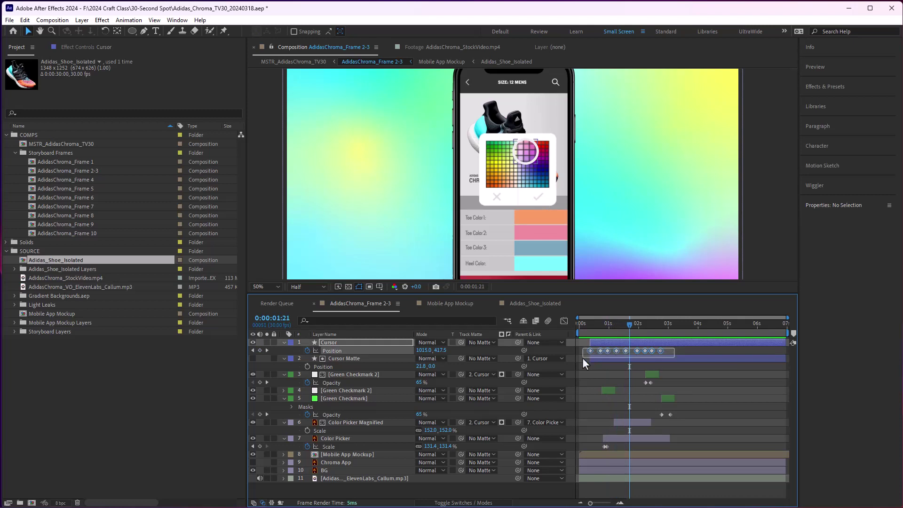
{"action": "right_click", "coordinate": [615, 353]}
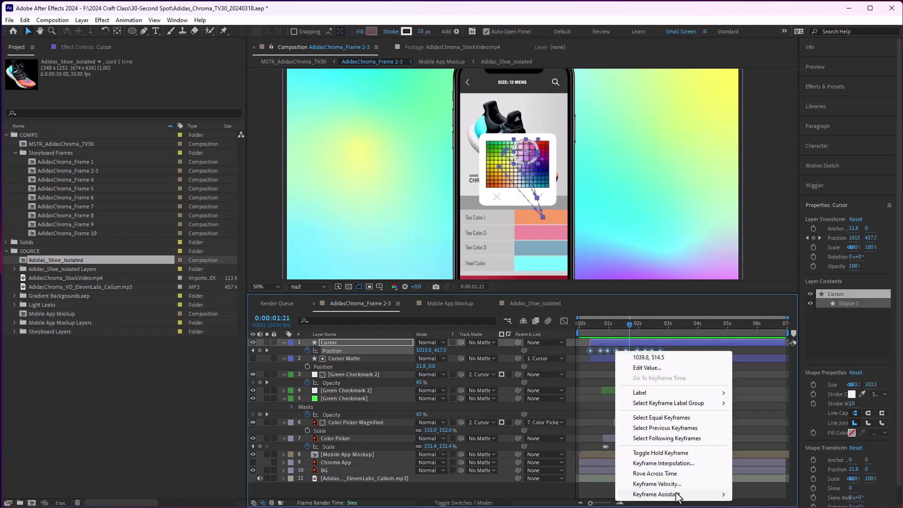
{"action": "mouse_move", "coordinate": [676, 496]}
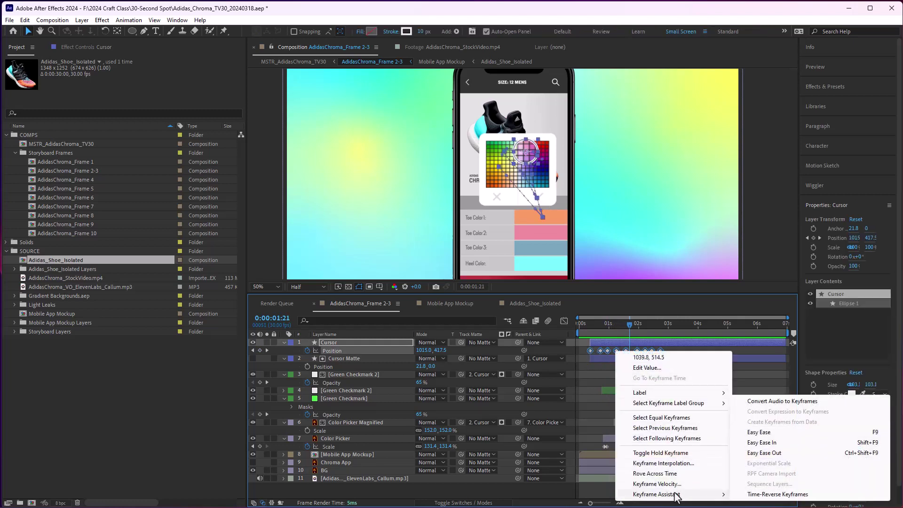
{"action": "left_click", "coordinate": [780, 433]}
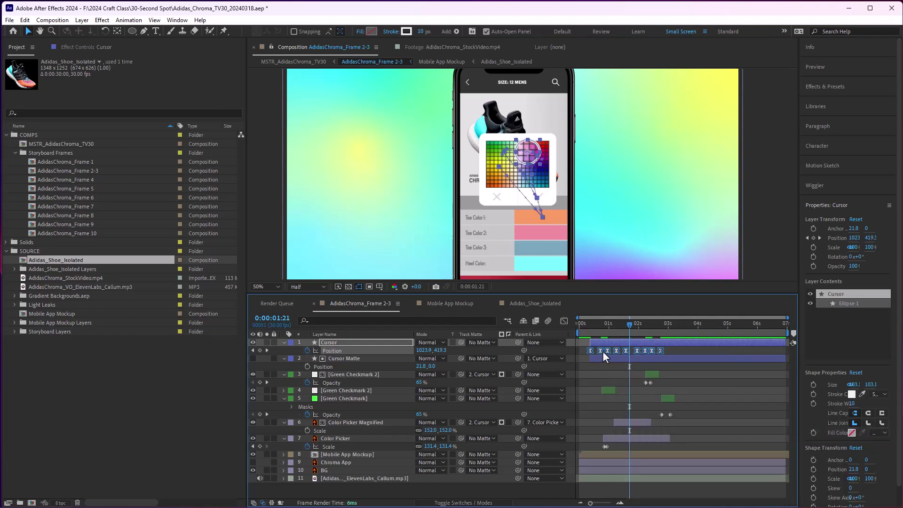
{"action": "left_click", "coordinate": [669, 349]}
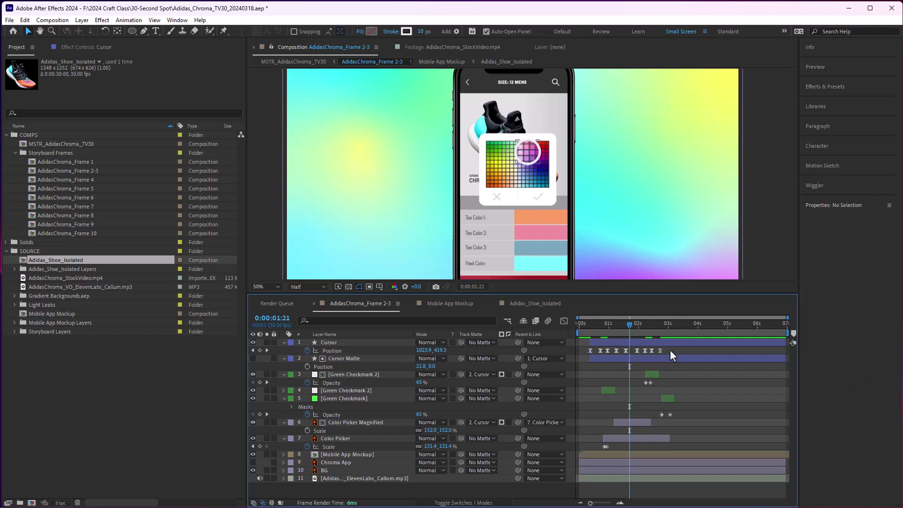
- Play the eased cursor animation from near the start of the composition, then scrub to 0:00:00:26
{"action": "left_click_drag", "start_coordinate": [631, 329], "coordinate": [585, 335]}
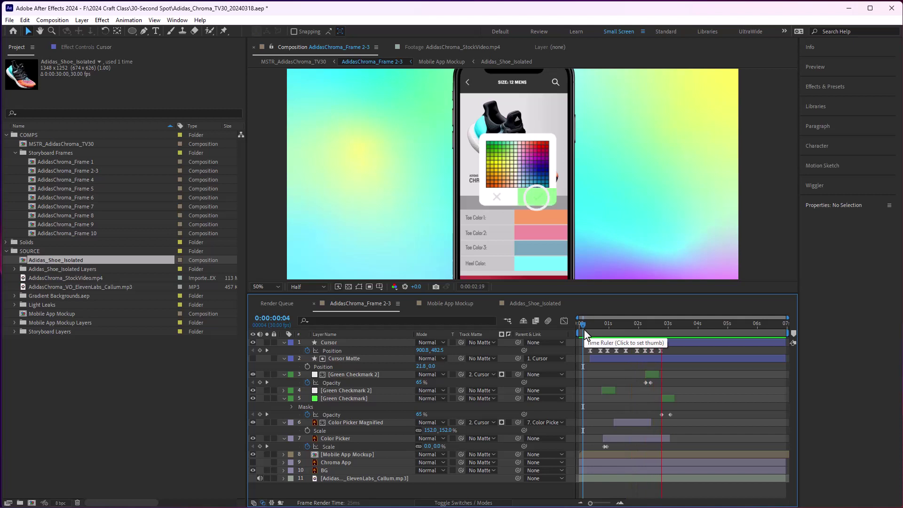
{"action": "left_click", "coordinate": [587, 328]}
{"action": "left_click_drag", "start_coordinate": [587, 328], "coordinate": [604, 330]}
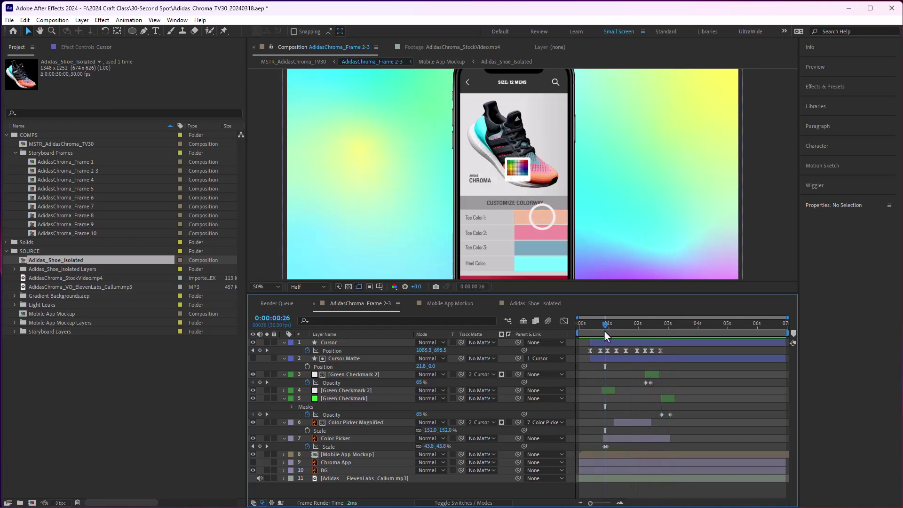
- Examine the speed graph of the Cursor layer's Position keyframes in the Graph Editor
{"action": "left_click", "coordinate": [343, 350]}
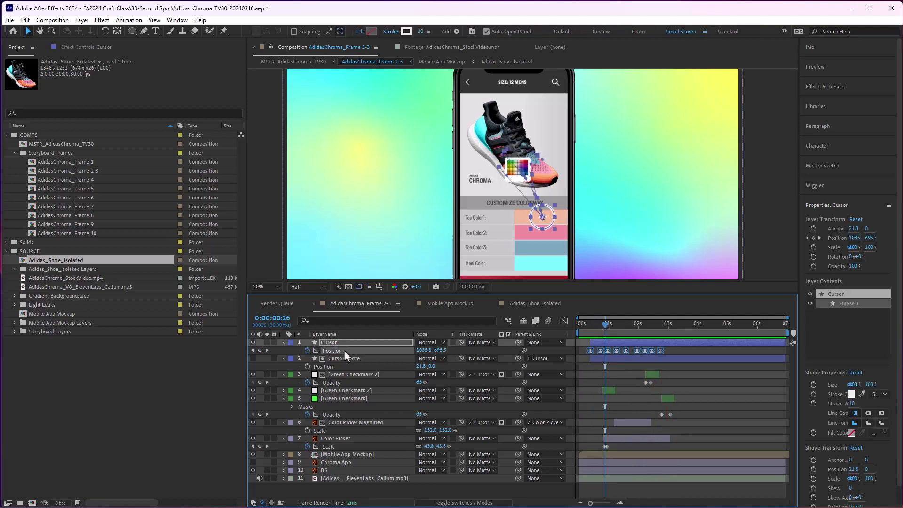
{"action": "left_click", "coordinate": [563, 321]}
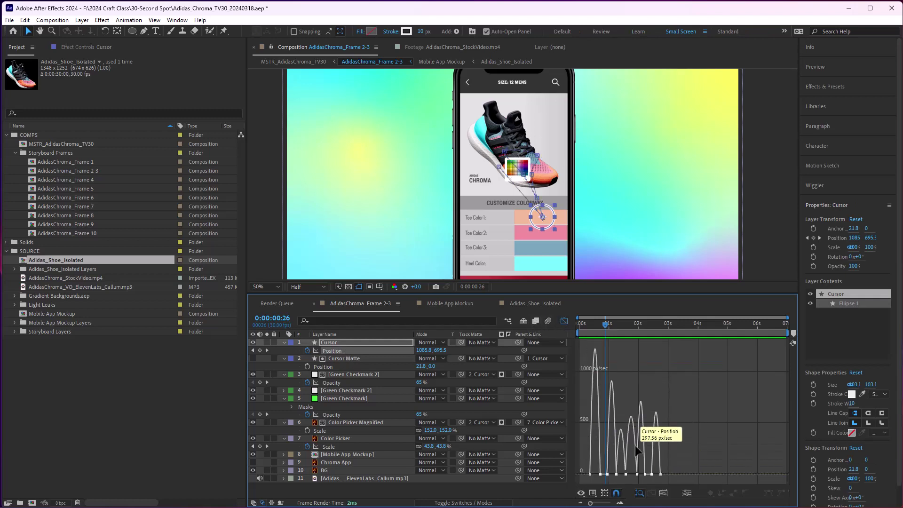
{"action": "key", "text": "equal"}
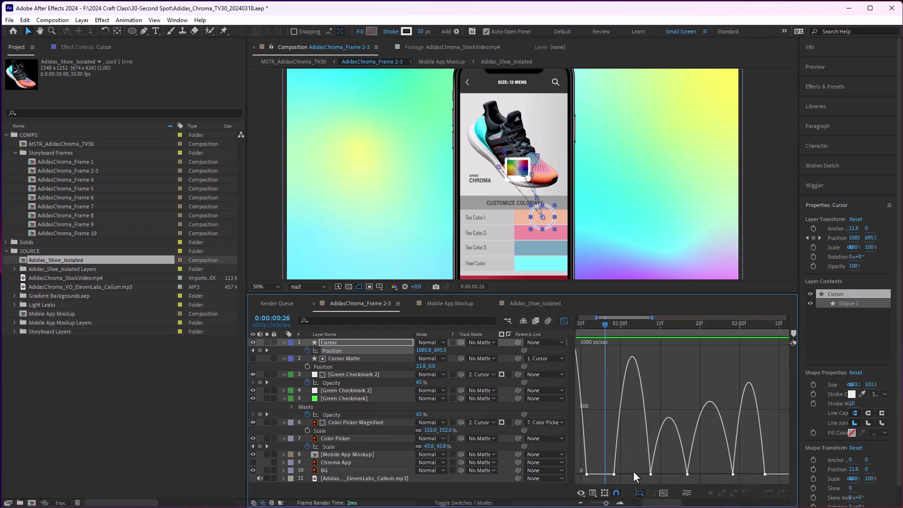
{"action": "scroll", "coordinate": [612, 453], "scroll_direction": "left", "scroll_amount": 2}
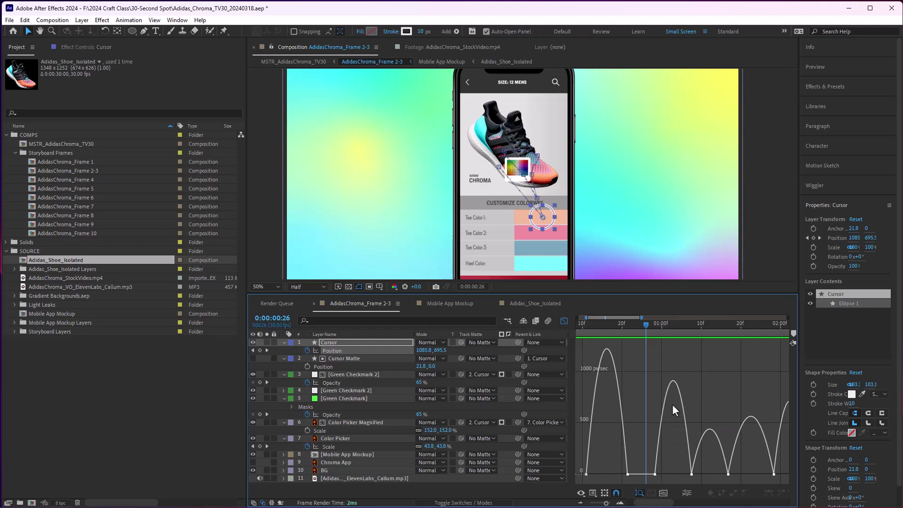
- Return the Cursor layer's Position keyframes to linear interpolation and examine their speed graph
{"action": "key", "text": "shift+F3"}
{"action": "key", "text": "space"}
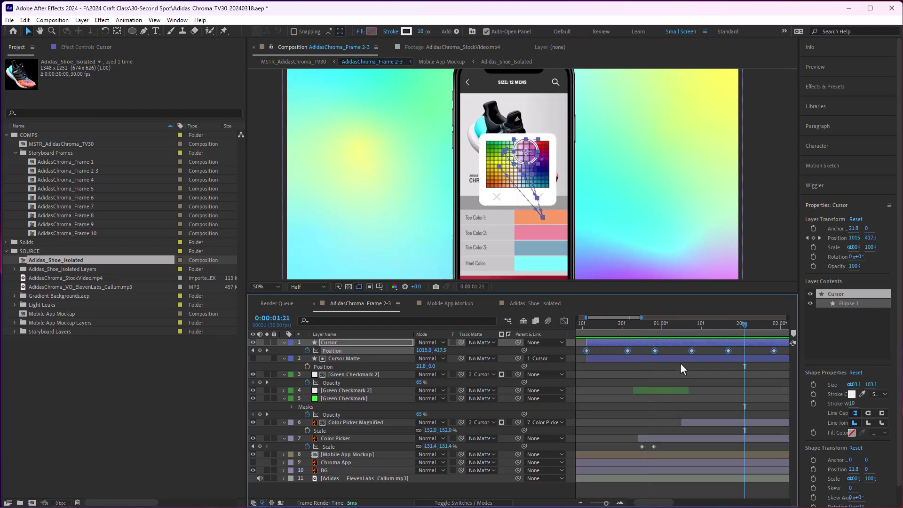
{"action": "left_click", "coordinate": [564, 321]}
{"action": "scroll", "coordinate": [682, 400], "scroll_direction": "down", "scroll_amount": 3}
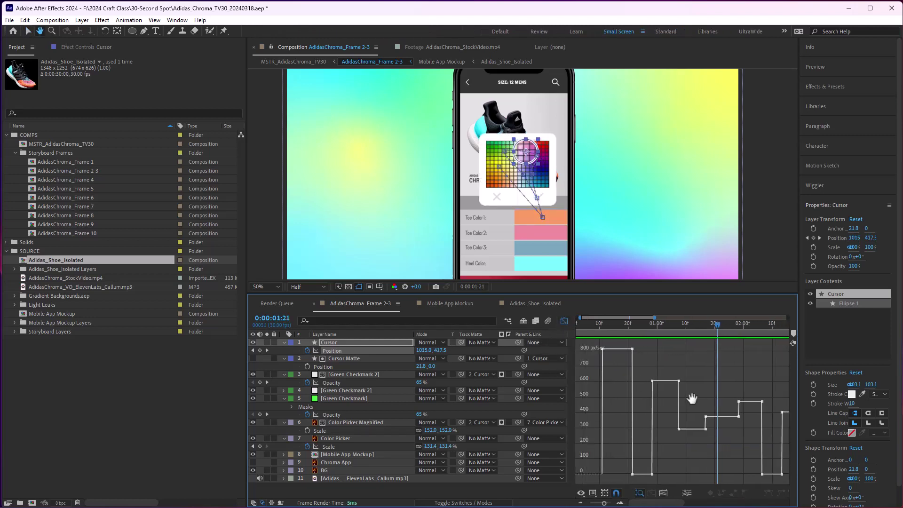
{"action": "key", "text": "v"}
{"action": "scroll", "coordinate": [685, 403], "scroll_direction": "down", "scroll_amount": 2}
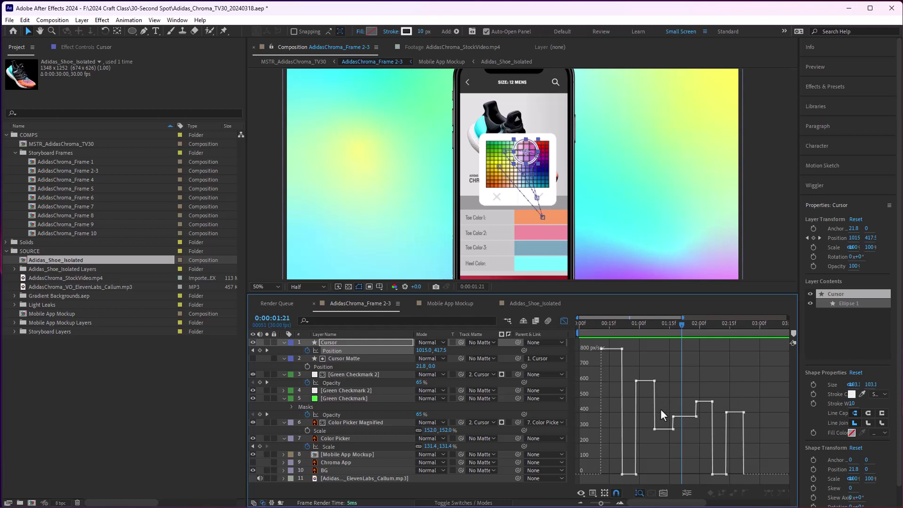
- Reapply Easy Ease to all of the Cursor layer's Position keyframes
{"action": "left_click", "coordinate": [564, 321]}
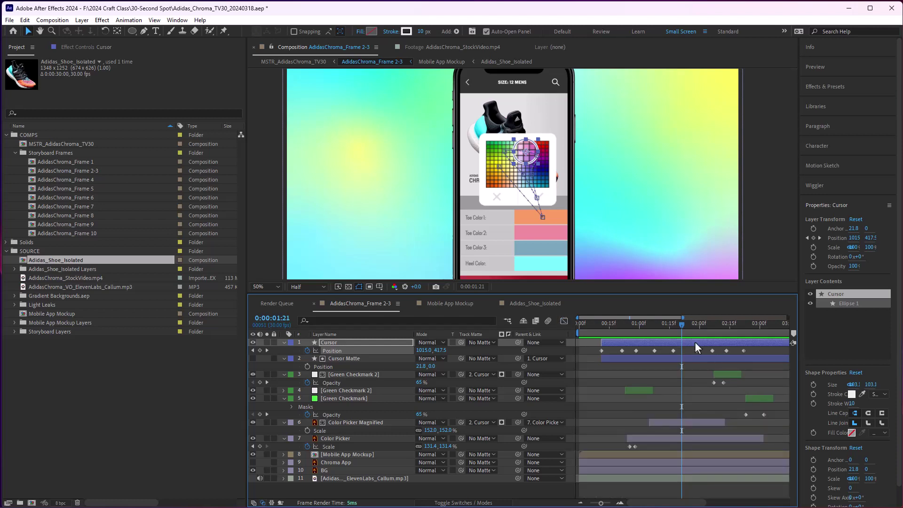
{"action": "left_click_drag", "start_coordinate": [590, 348], "coordinate": [774, 355]}
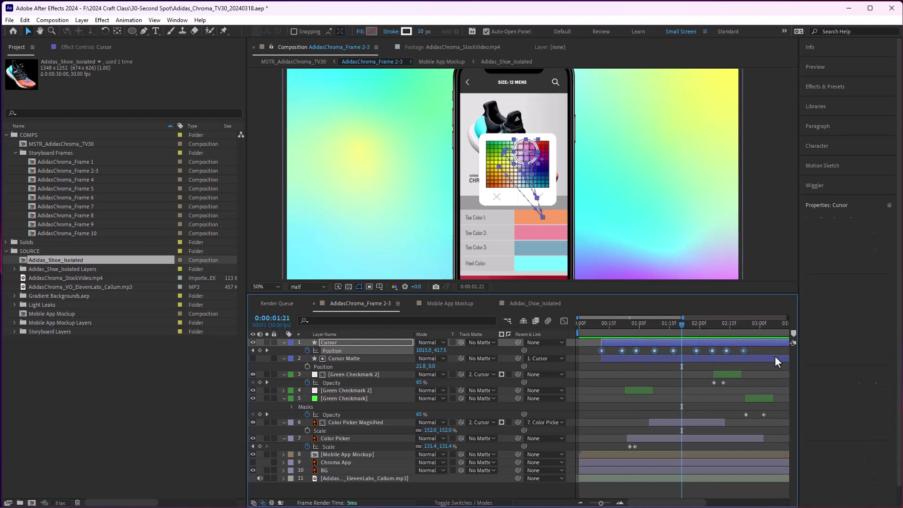
{"action": "right_click", "coordinate": [636, 350]}
{"action": "mouse_move", "coordinate": [695, 492]}
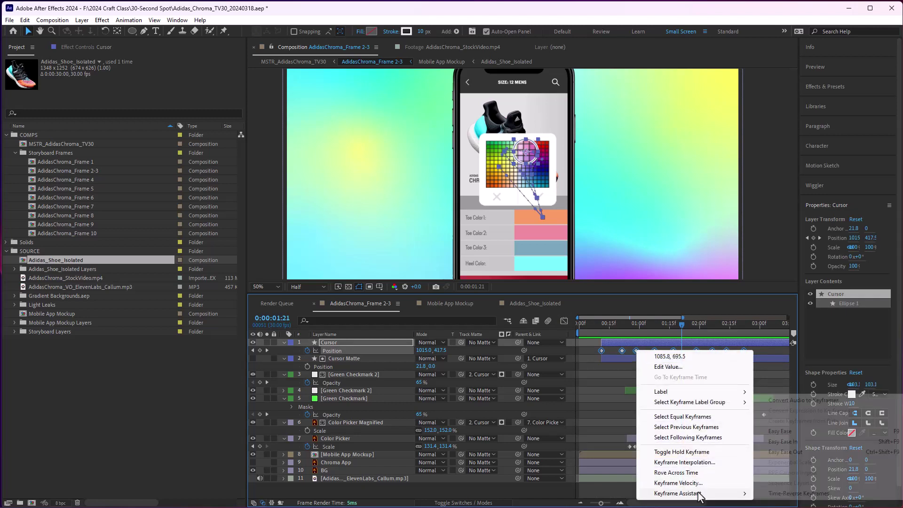
{"action": "left_click", "coordinate": [780, 431]}
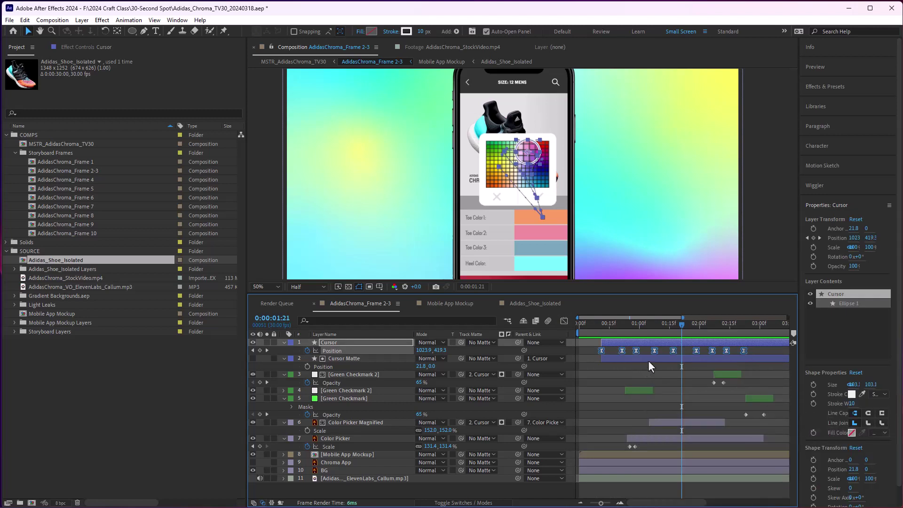
- Examine the eased speed curves of the Cursor layer's Position in the Graph Editor
{"action": "left_click", "coordinate": [564, 321]}
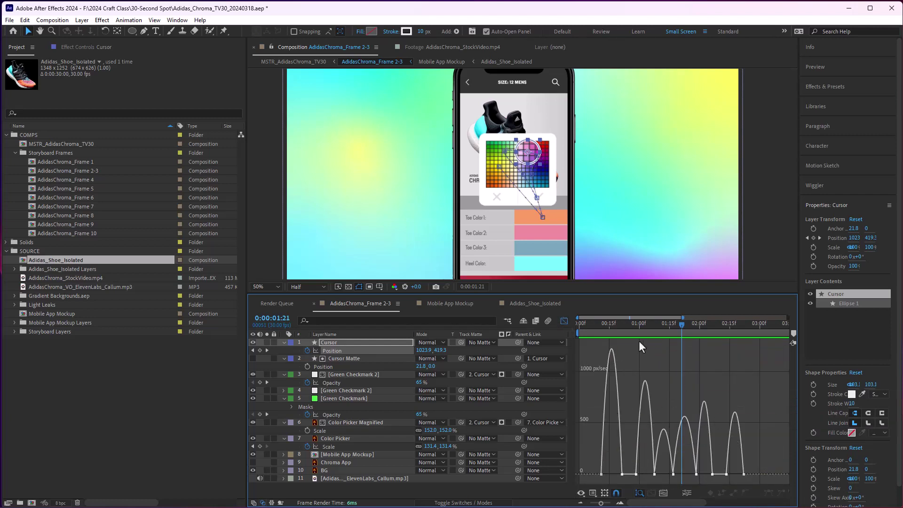
{"action": "left_click_drag", "start_coordinate": [622, 326], "coordinate": [590, 328]}
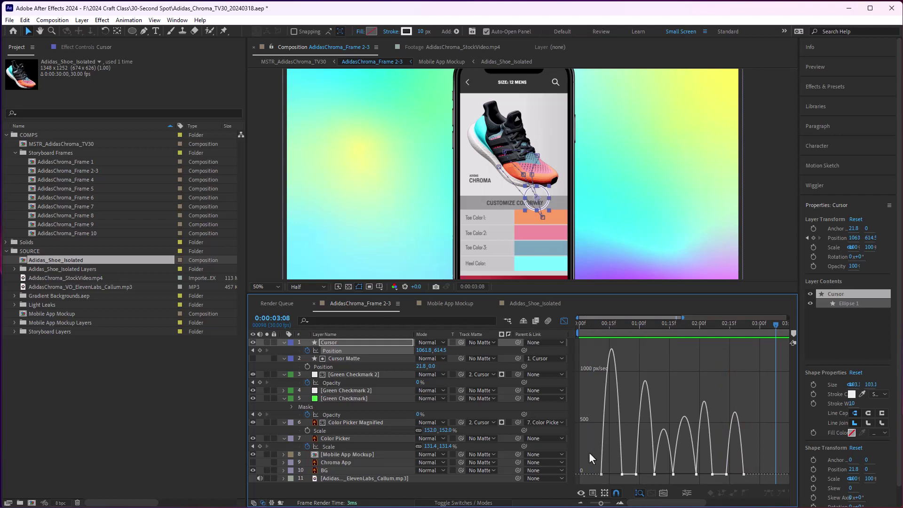
{"action": "left_click_drag", "start_coordinate": [588, 452], "coordinate": [608, 477]}
{"action": "left_click", "coordinate": [595, 426]}
- Preview the cursor animation from about 0:00:00:05 alongside its speed graph, then replay it with the layer bars shown
{"action": "left_click", "coordinate": [588, 331]}
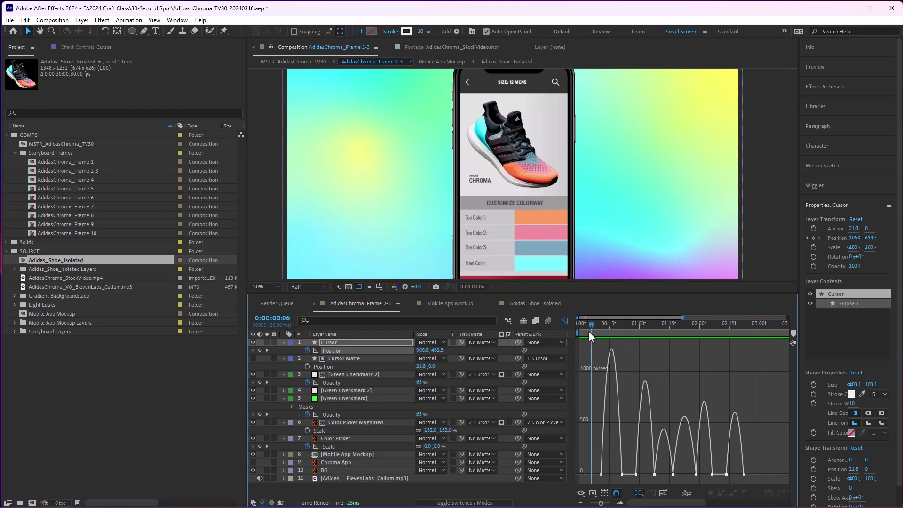
{"action": "key", "text": "space"}
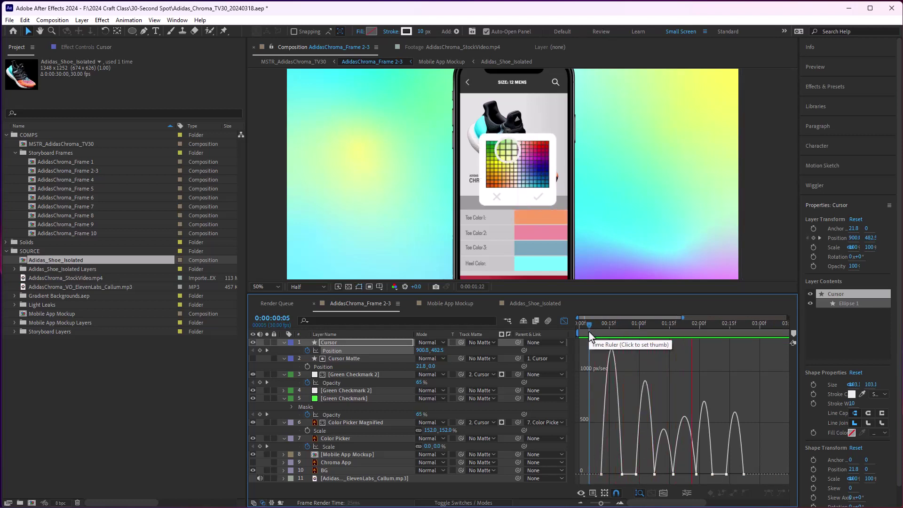
{"action": "key", "text": "space"}
{"action": "left_click", "coordinate": [563, 320]}
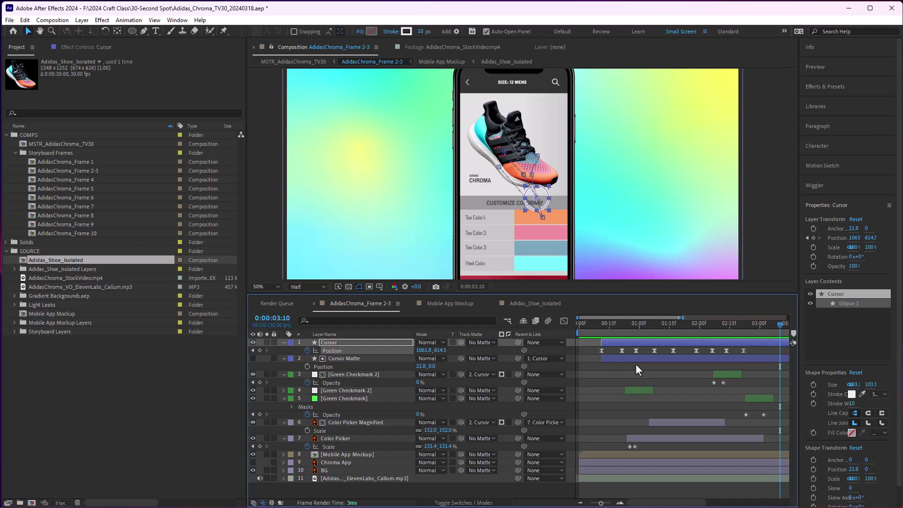
{"action": "left_click_drag", "start_coordinate": [598, 328], "coordinate": [588, 329]}
{"action": "key", "text": "space"}
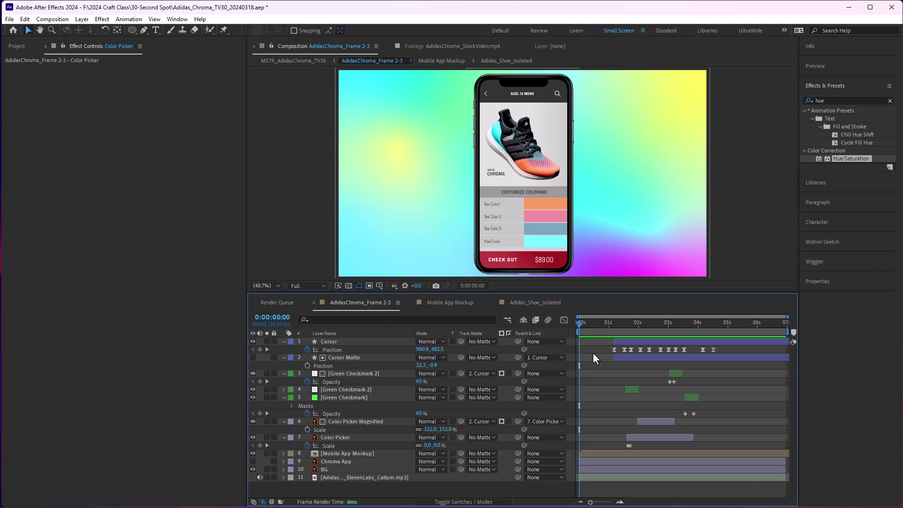
- Try moving the Mobile App Mockup layer to an X position of 764 at 0:00:03:00 and scrub through the result
{"action": "left_click_drag", "start_coordinate": [583, 327], "coordinate": [668, 329]}
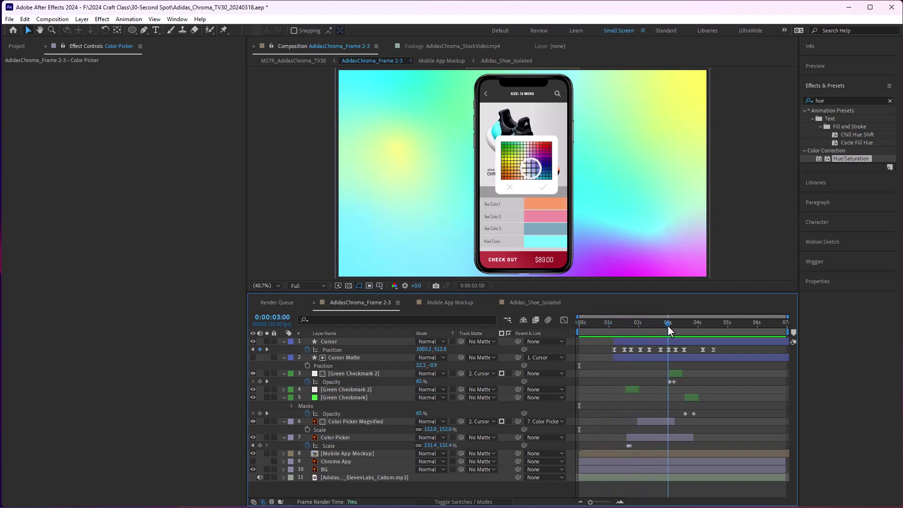
{"action": "left_click", "coordinate": [597, 452]}
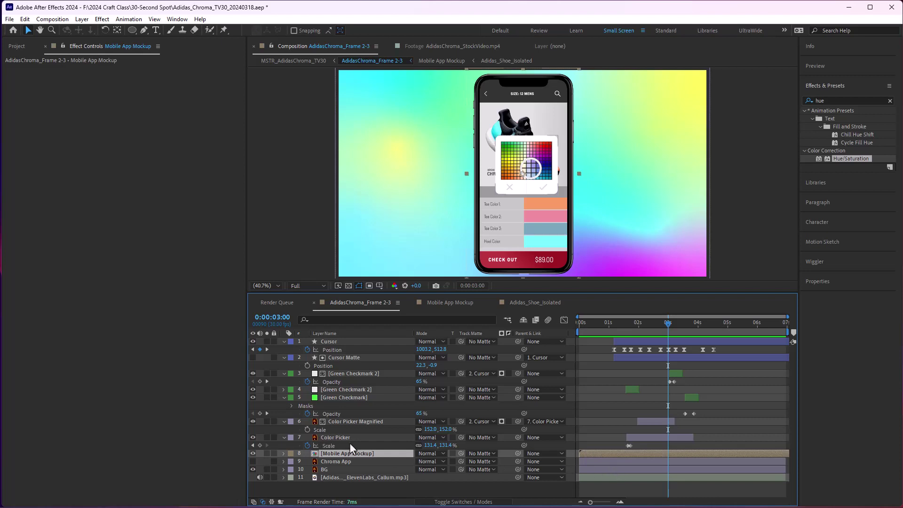
{"action": "key", "text": "p"}
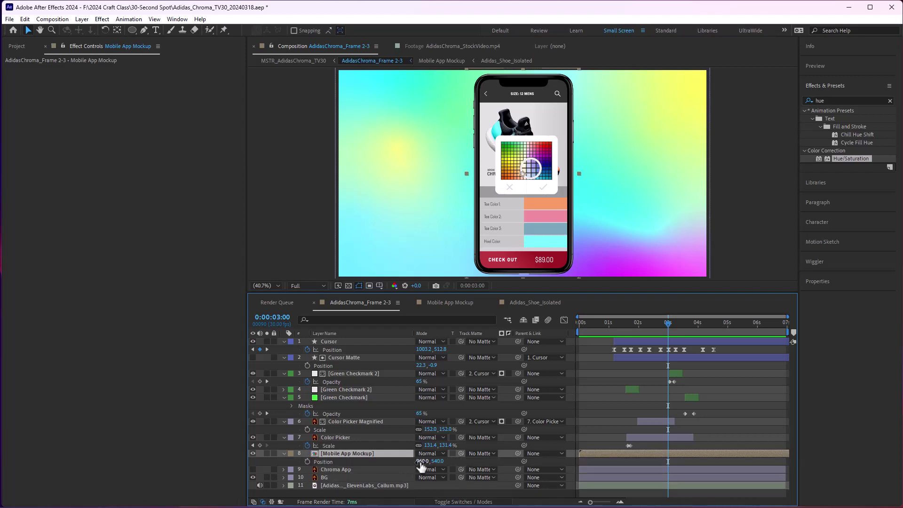
{"action": "left_click_drag", "start_coordinate": [420, 467], "coordinate": [485, 419]}
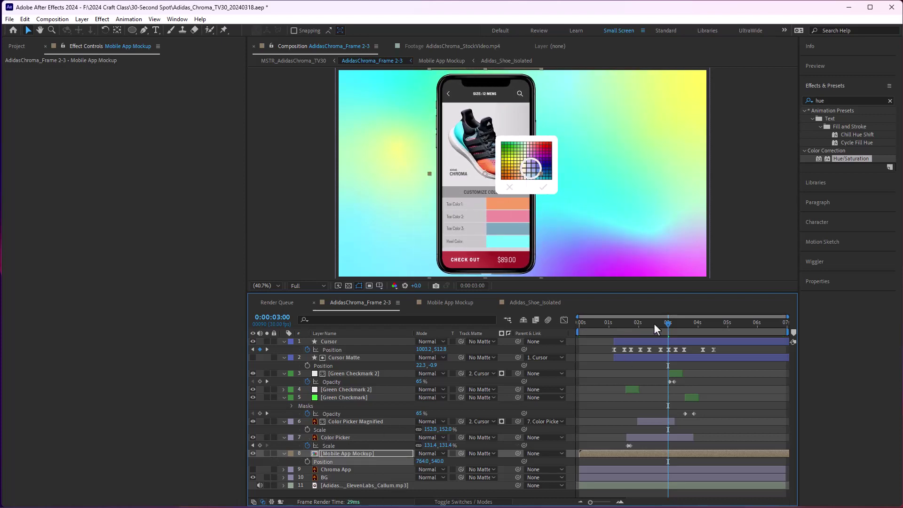
{"action": "left_click_drag", "start_coordinate": [666, 323], "coordinate": [642, 322]}
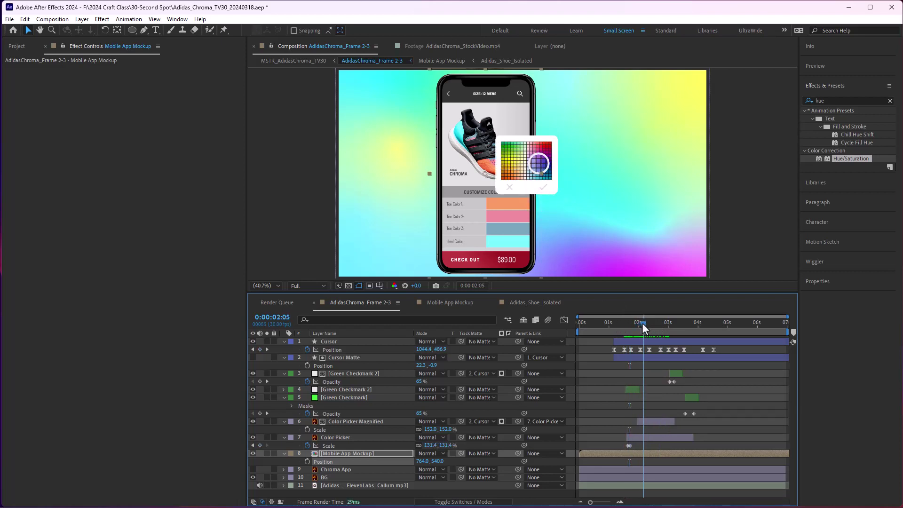
{"action": "key", "text": "ctrl+Home"}
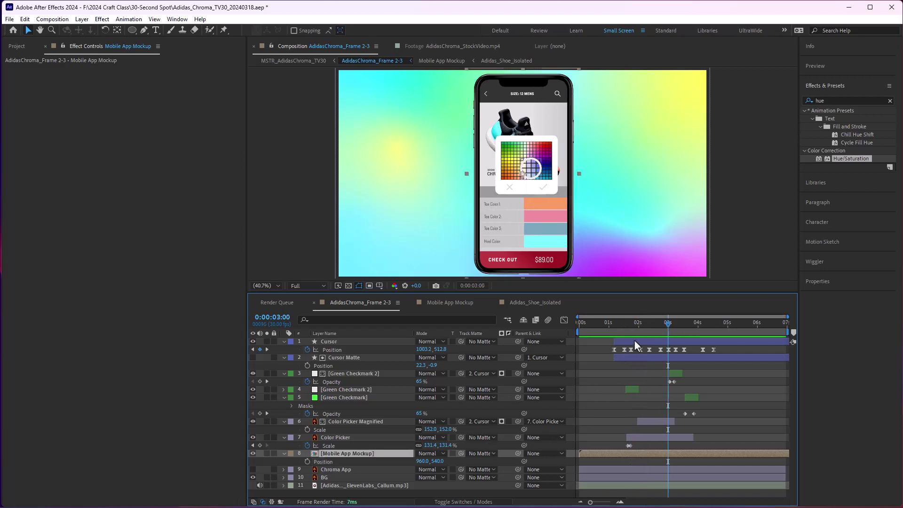
- Examine how the Cursor, Cursor Matte and Mobile App Mockup layers are parented at 0:00:02:03
{"action": "left_click_drag", "start_coordinate": [668, 321], "coordinate": [641, 323]}
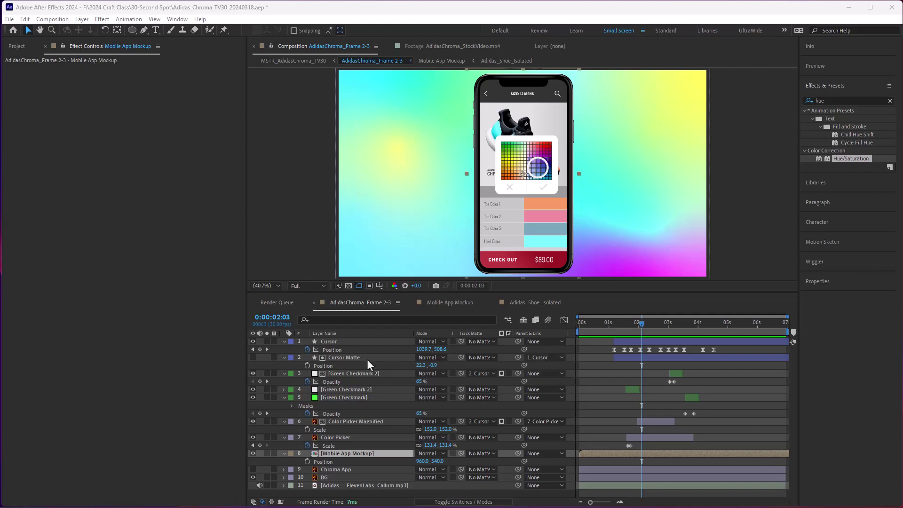
{"action": "left_click", "coordinate": [348, 357]}
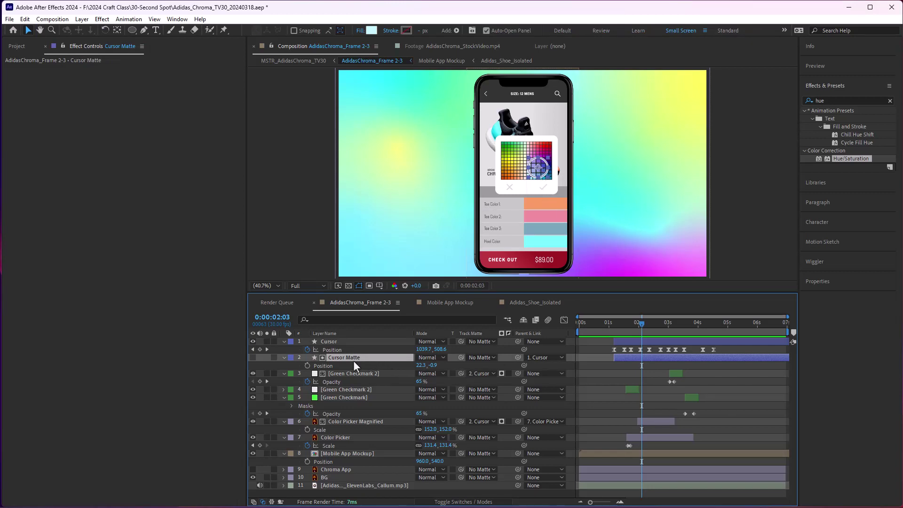
{"action": "left_click", "coordinate": [343, 341]}
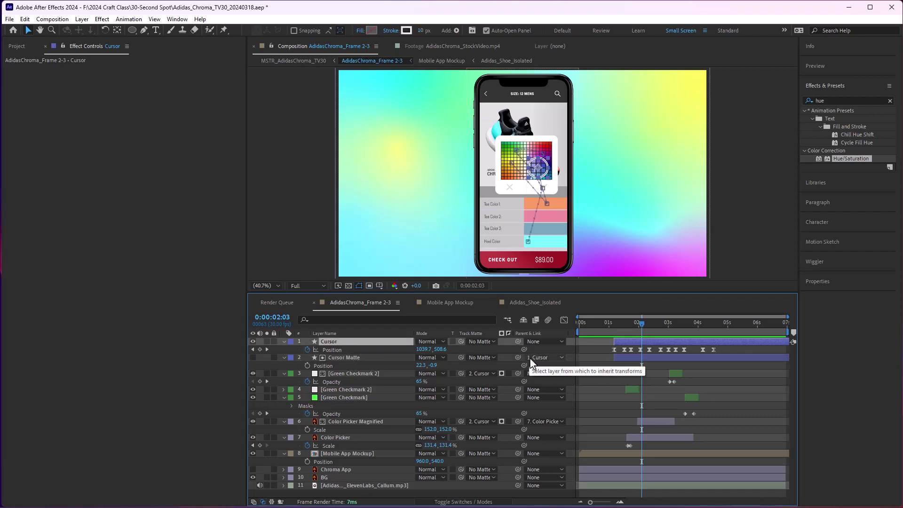
{"action": "left_click", "coordinate": [363, 357]}
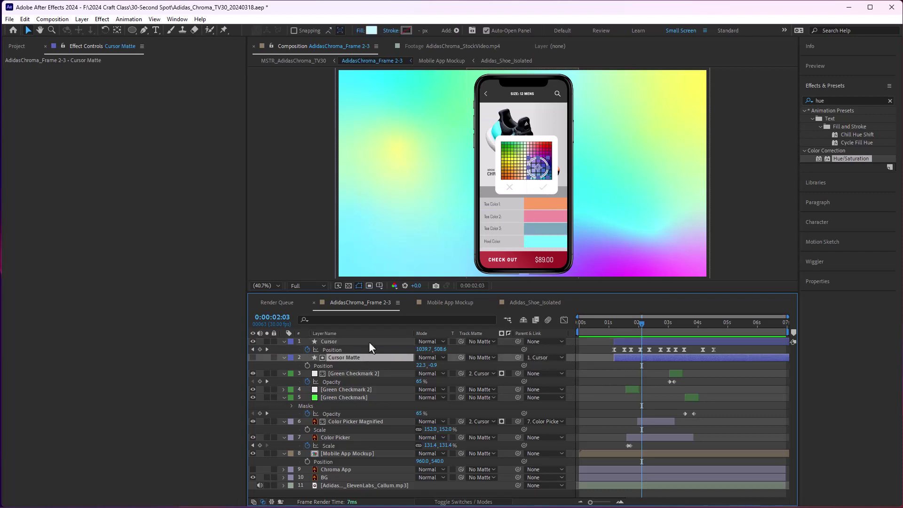
{"action": "left_click", "coordinate": [368, 342]}
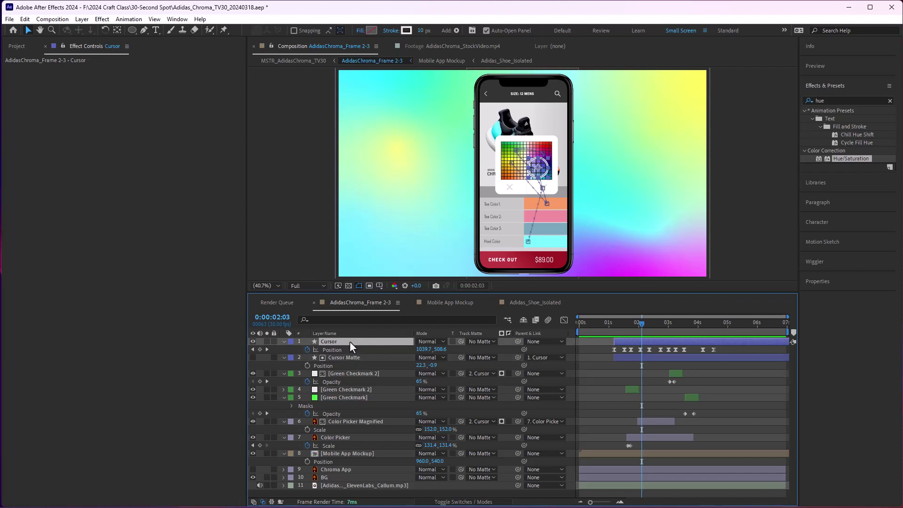
{"action": "left_click", "coordinate": [374, 452]}
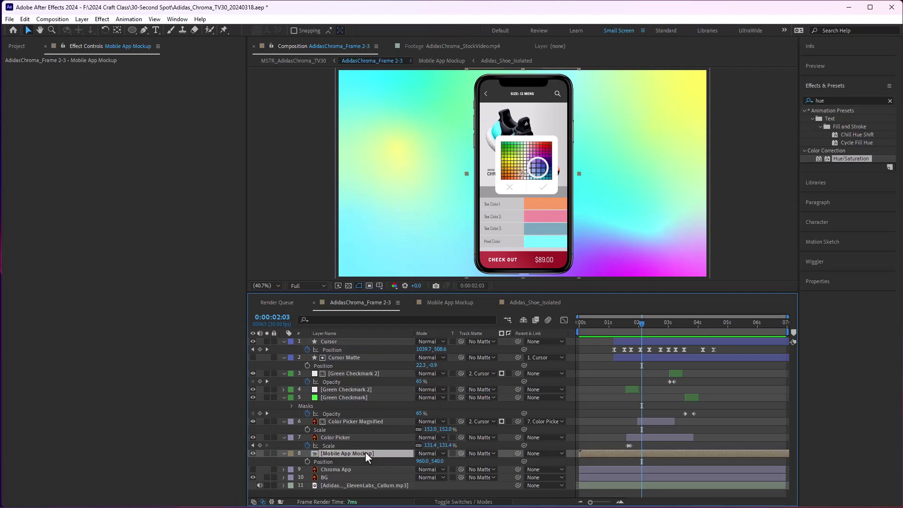
{"action": "left_click", "coordinate": [371, 358]}
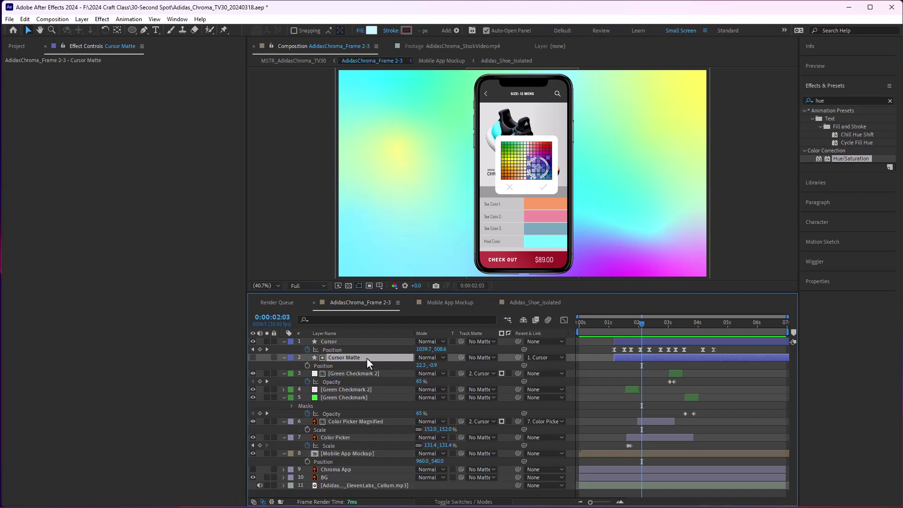
{"action": "left_click", "coordinate": [363, 342]}
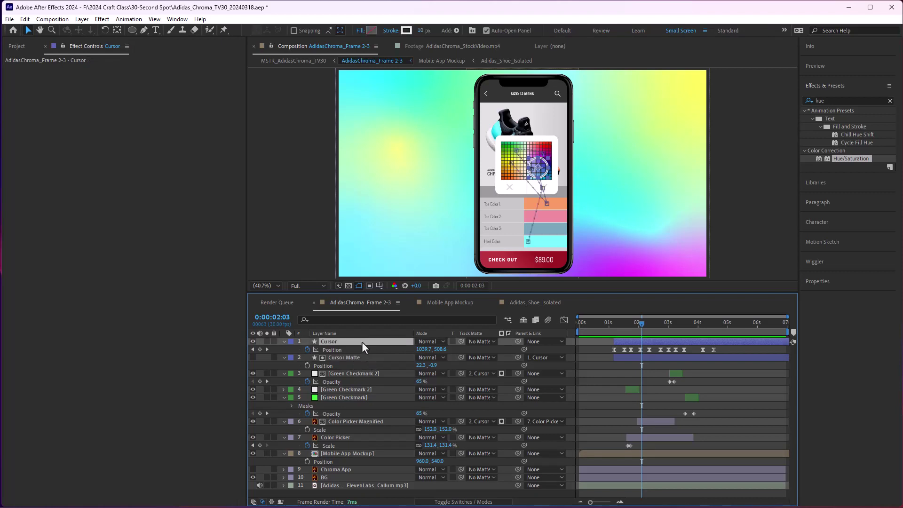
{"action": "left_click", "coordinate": [372, 454]}
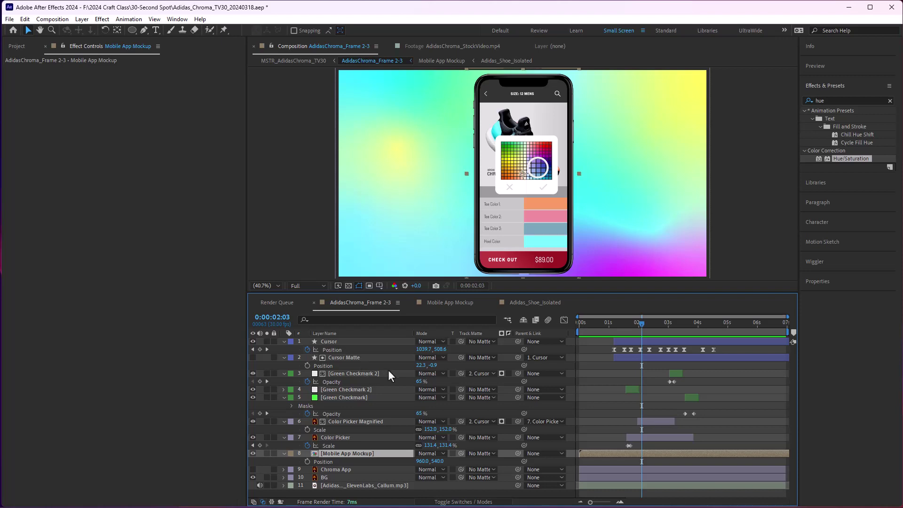
{"action": "left_click", "coordinate": [351, 340]}
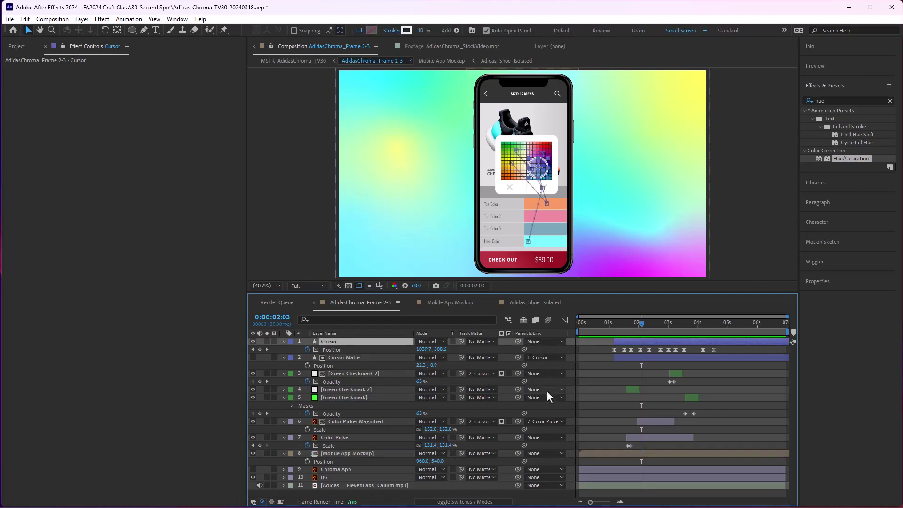
- Parent the Cursor, Color Picker and all three Green Checkmark layers to the Mobile App Mockup layer
{"action": "left_click", "coordinate": [359, 373], "text": "ctrl"}
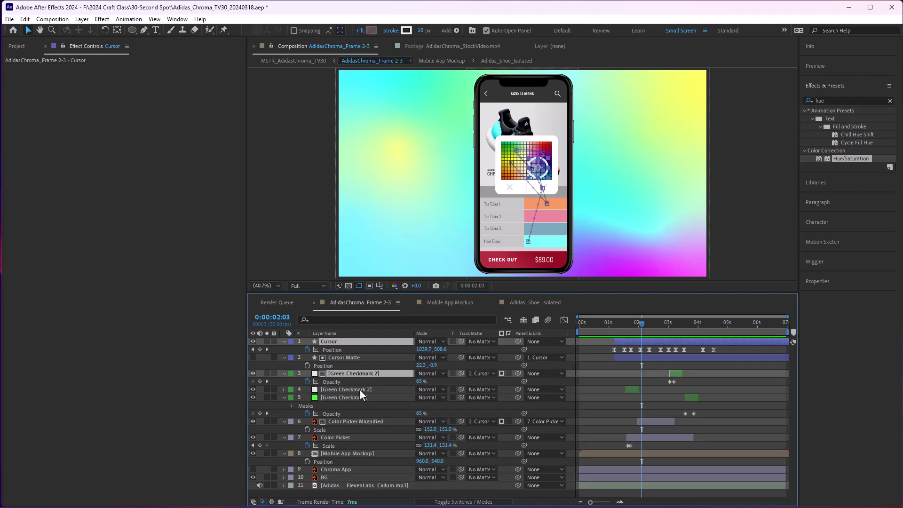
{"action": "left_click", "coordinate": [360, 388], "text": "ctrl"}
{"action": "left_click", "coordinate": [369, 397], "text": "ctrl"}
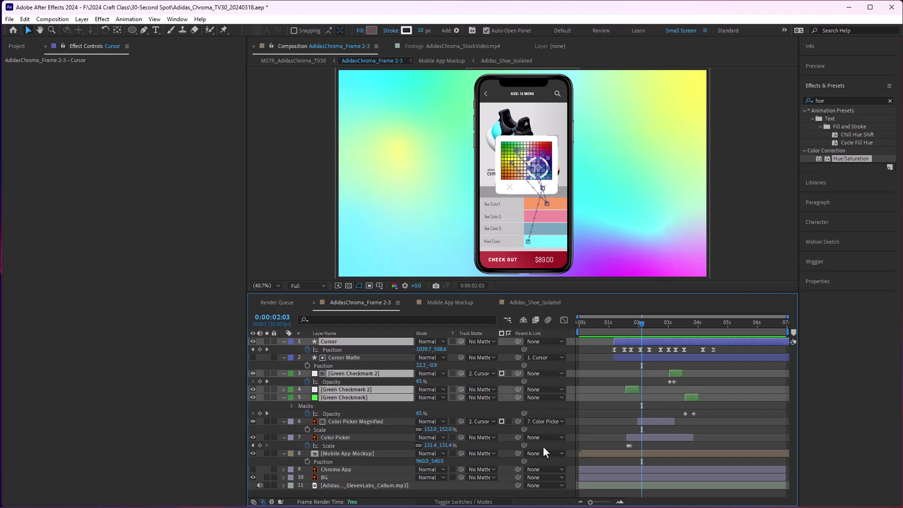
{"action": "left_click", "coordinate": [351, 436], "text": "ctrl"}
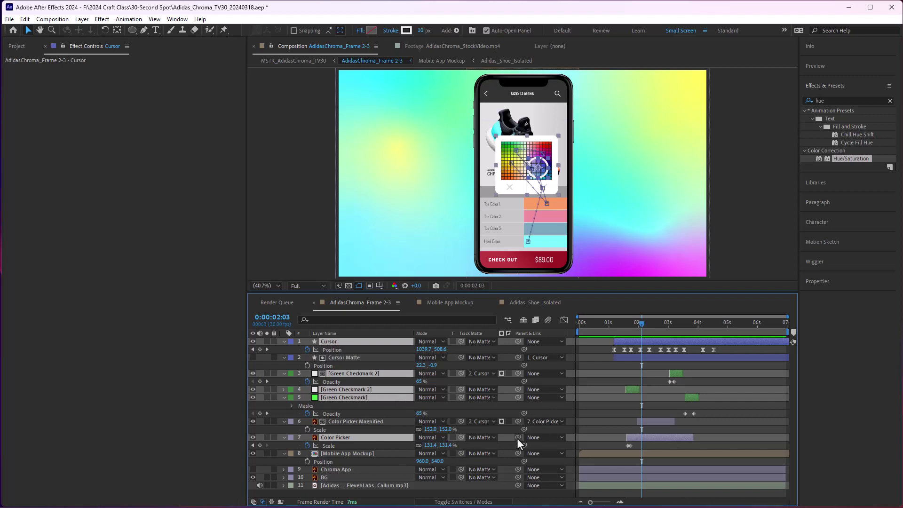
{"action": "left_click_drag", "start_coordinate": [518, 437], "coordinate": [349, 452]}
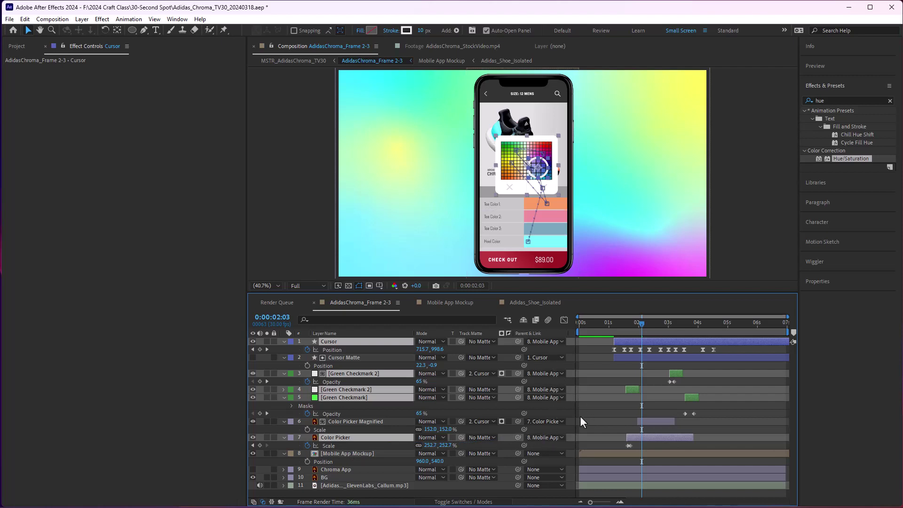
{"action": "left_click", "coordinate": [631, 428]}
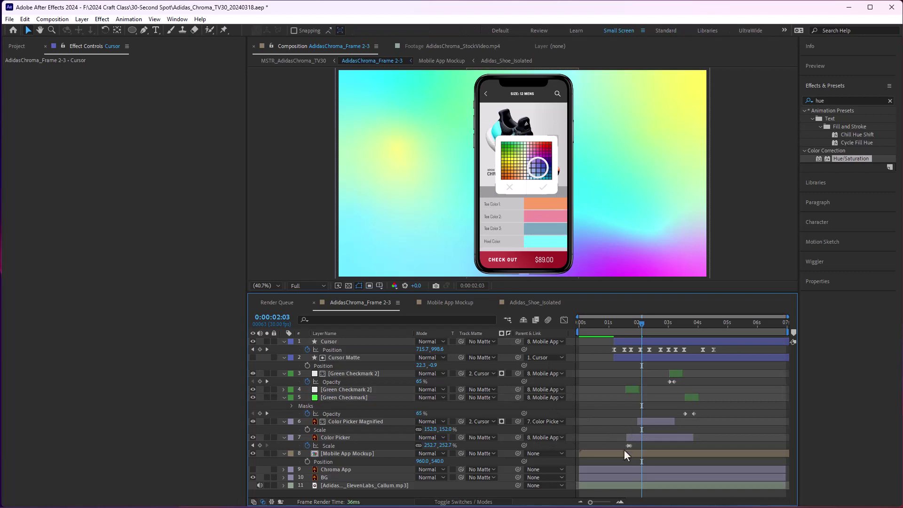
- Test the parenting by shifting the Mobile App Mockup layer and scaling it to 63%, undoing each change
{"action": "left_click", "coordinate": [605, 454]}
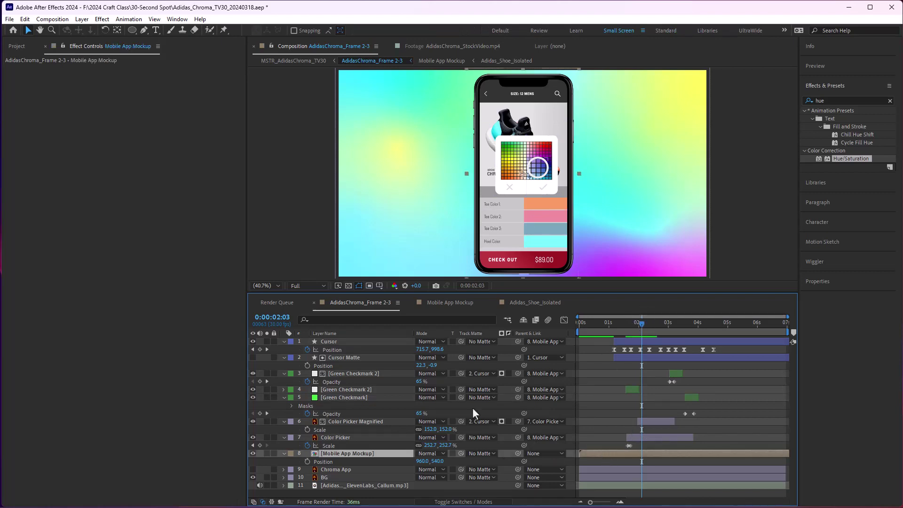
{"action": "left_click_drag", "start_coordinate": [422, 461], "coordinate": [402, 450]}
{"action": "key", "text": "ctrl+z"}
{"action": "key", "text": "shift+s"}
{"action": "mouse_move", "coordinate": [428, 468]}
{"action": "left_mouse_down"}
{"action": "mouse_move", "coordinate": [465, 469]}
{"action": "mouse_move", "coordinate": [439, 469]}
{"action": "left_mouse_up"}
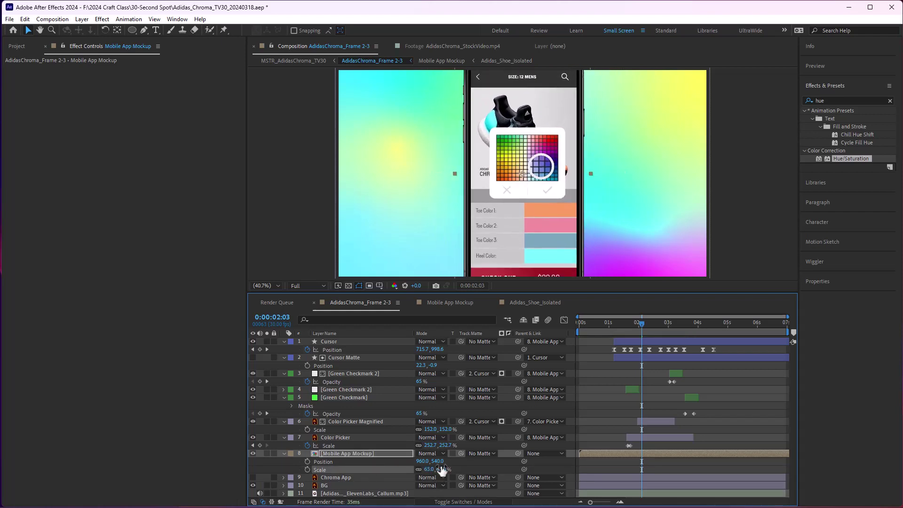
{"action": "key", "text": "ctrl+z"}
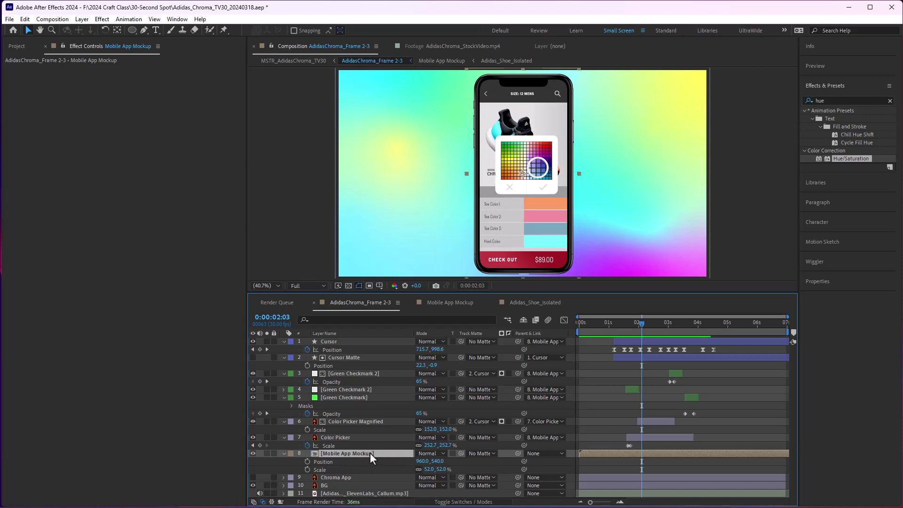
- Add Position (960, 540) and Scale (52%) keyframes to the Mobile App Mockup layer and place both at 0:00:00:28
{"action": "left_click", "coordinate": [307, 461]}
{"action": "left_click", "coordinate": [307, 469]}
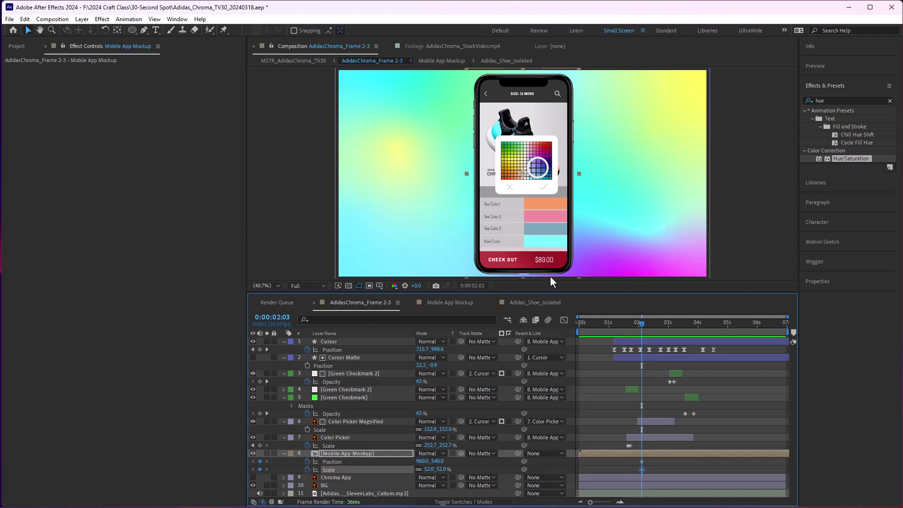
{"action": "left_click_drag", "start_coordinate": [640, 323], "coordinate": [606, 323]}
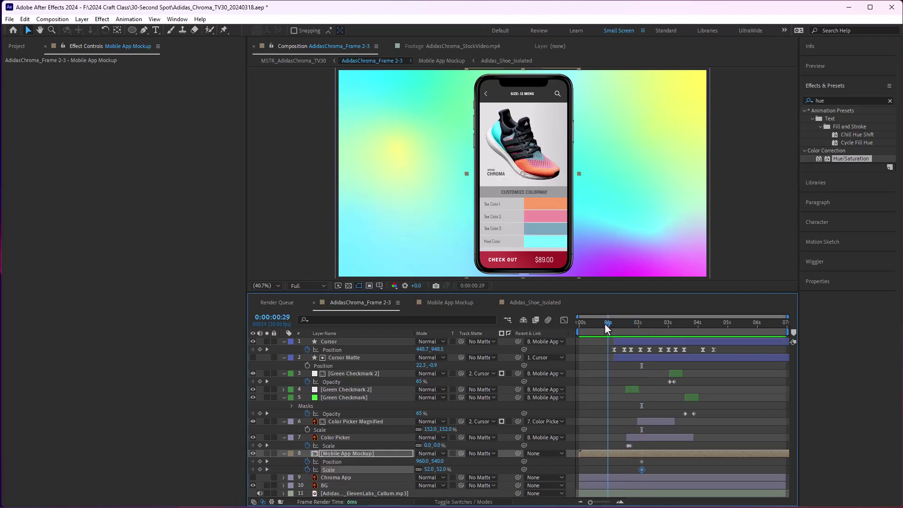
{"action": "left_click_drag", "start_coordinate": [630, 459], "coordinate": [605, 467]}
{"action": "left_click", "coordinate": [613, 467]}
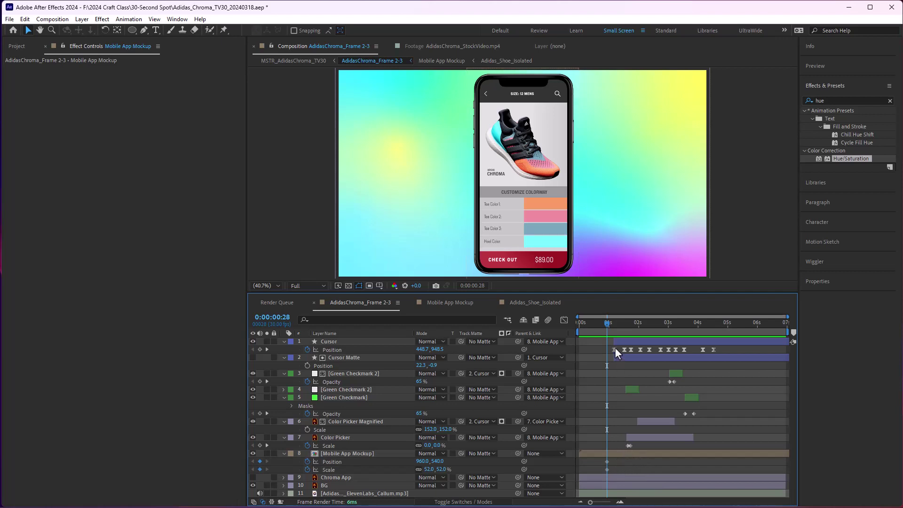
- Set the Mobile App Mockup's X position to -358 at 0:00:00:00 and preview the slide-in
{"action": "left_click_drag", "start_coordinate": [607, 323], "coordinate": [579, 324]}
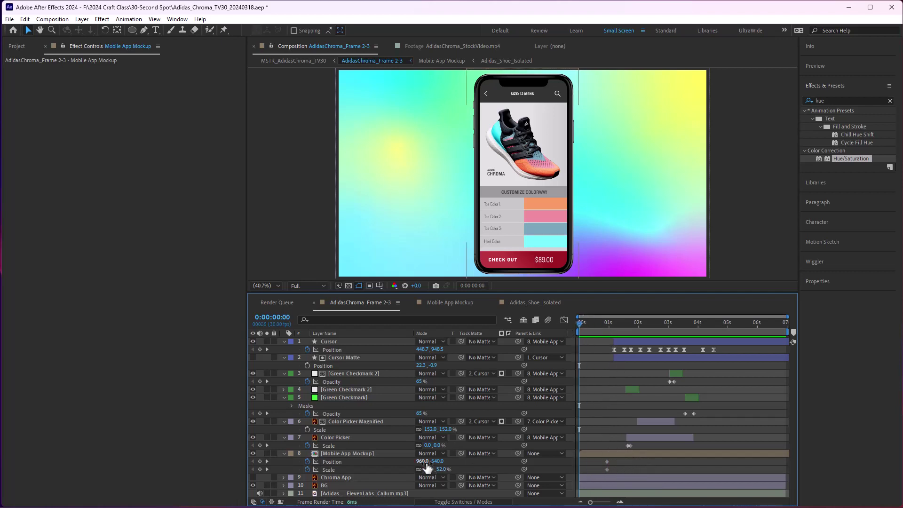
{"action": "mouse_move", "coordinate": [418, 461]}
{"action": "left_mouse_down"}
{"action": "mouse_move", "coordinate": [425, 463]}
{"action": "mouse_move", "coordinate": [409, 463]}
{"action": "left_mouse_up"}
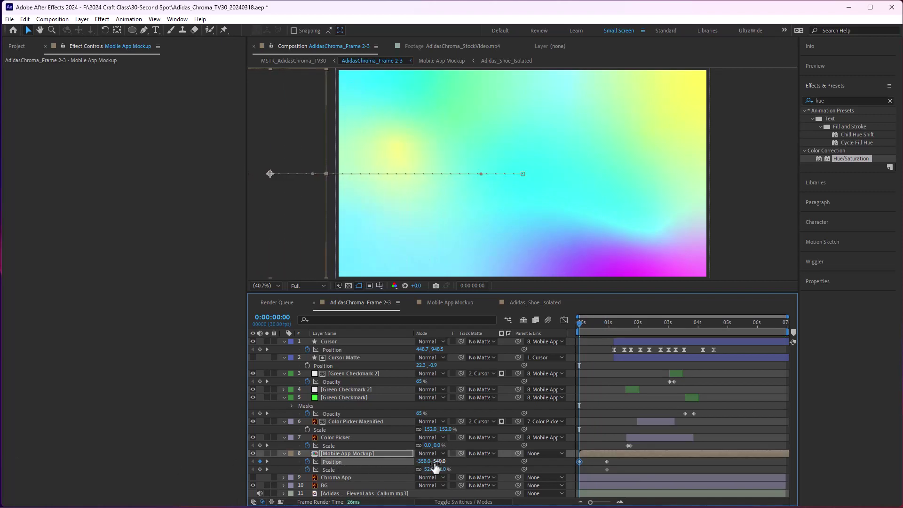
{"action": "key", "text": "space"}
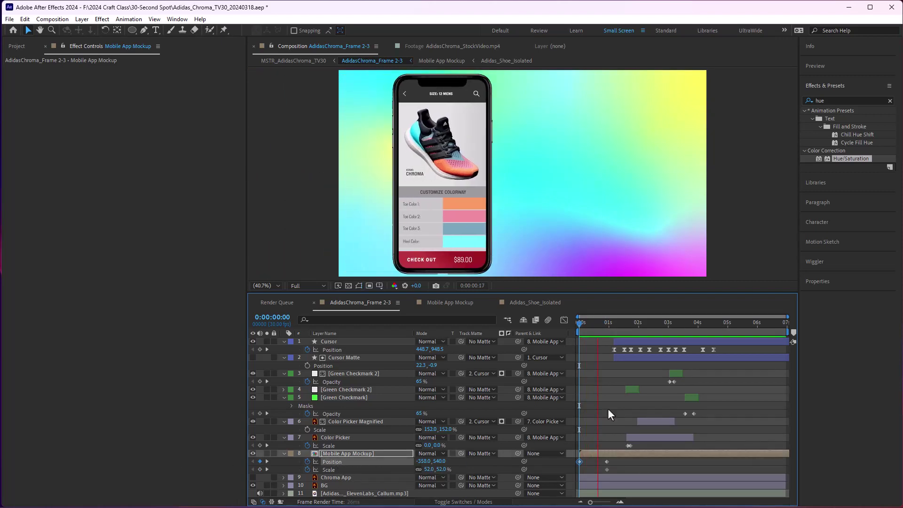
{"action": "key", "text": "space"}
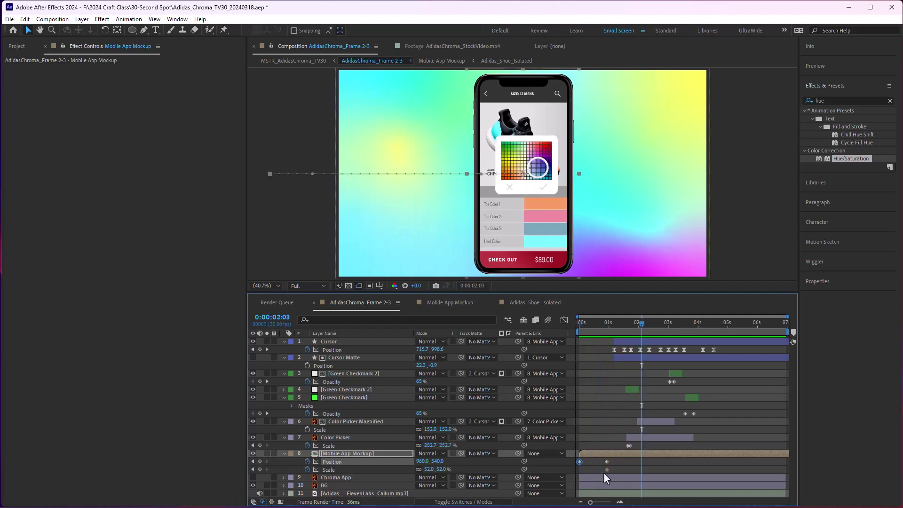
- Move the phone's 52% Scale keyframe earlier, then set its Scale to 68% at 0:00:01:05 and preview the zoom
{"action": "left_click", "coordinate": [607, 469]}
{"action": "left_click_drag", "start_coordinate": [606, 470], "coordinate": [594, 469]}
{"action": "left_click_drag", "start_coordinate": [649, 322], "coordinate": [612, 332]}
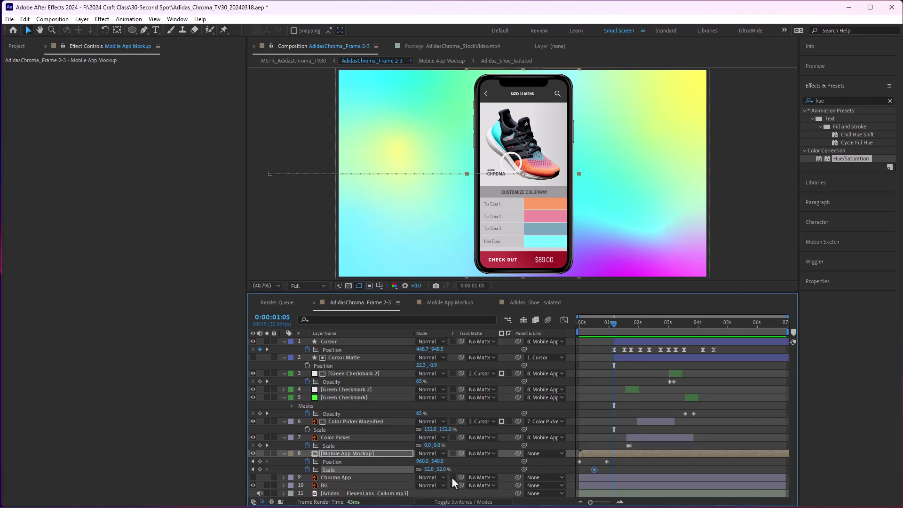
{"action": "left_click_drag", "start_coordinate": [593, 470], "coordinate": [588, 467]}
{"action": "left_click_drag", "start_coordinate": [445, 469], "coordinate": [447, 470]}
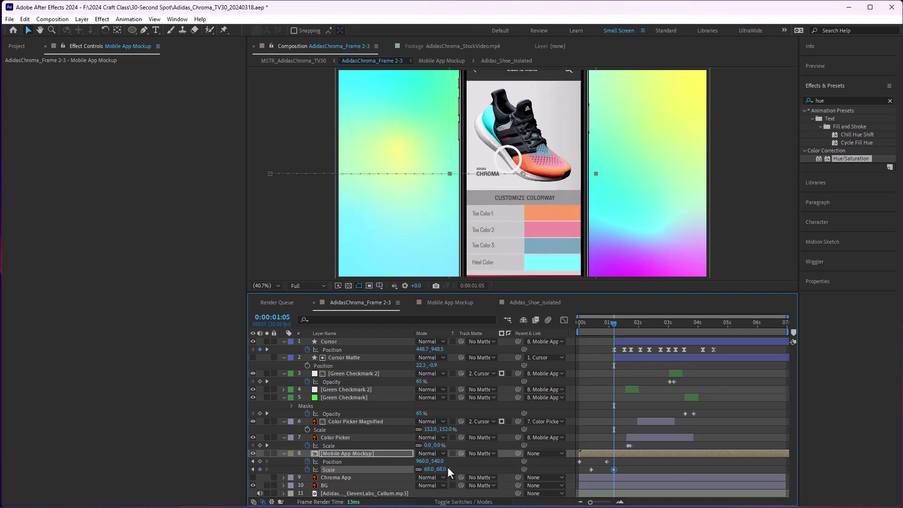
{"action": "key", "text": "space"}
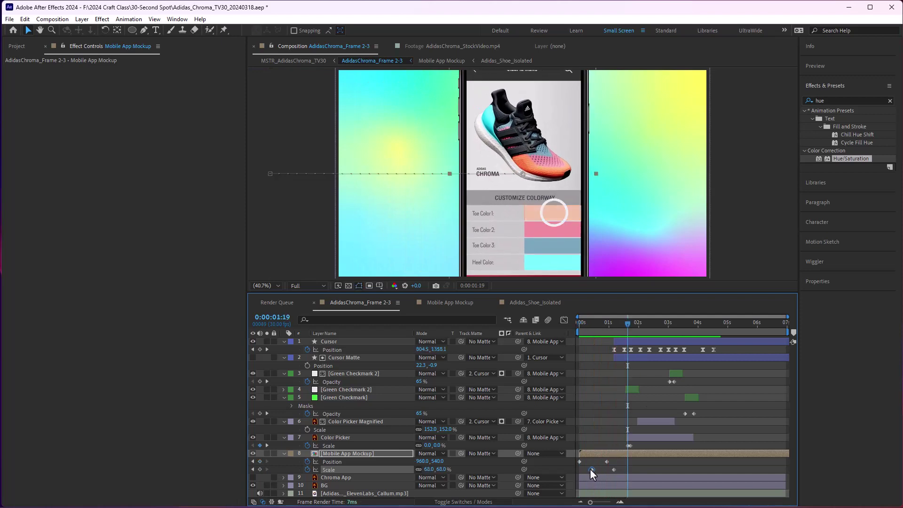
- Align the phone's first Scale keyframe with its last Position keyframe, between 0:00:00:00 and 0:00:01:00, and preview the timing
{"action": "left_click_drag", "start_coordinate": [591, 469], "coordinate": [596, 461]}
{"action": "left_click", "coordinate": [602, 461]}
{"action": "key", "text": "space"}
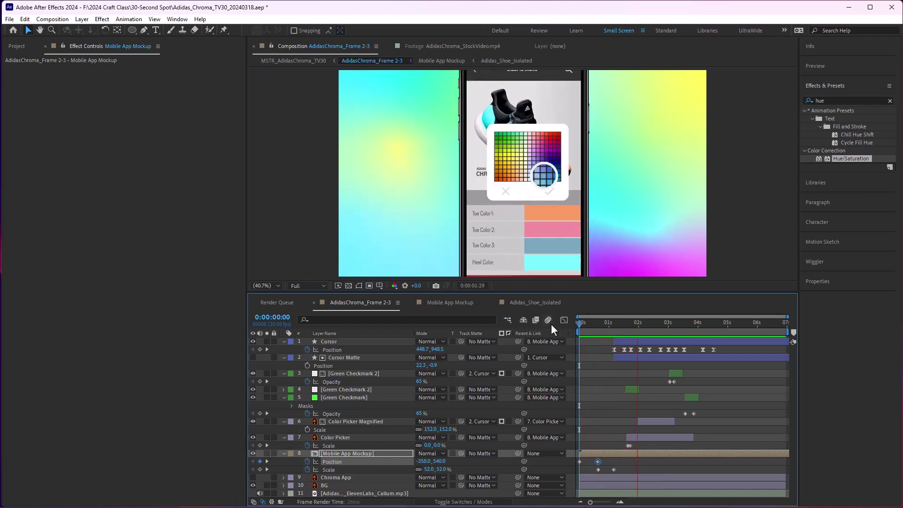
{"action": "key", "text": "space"}
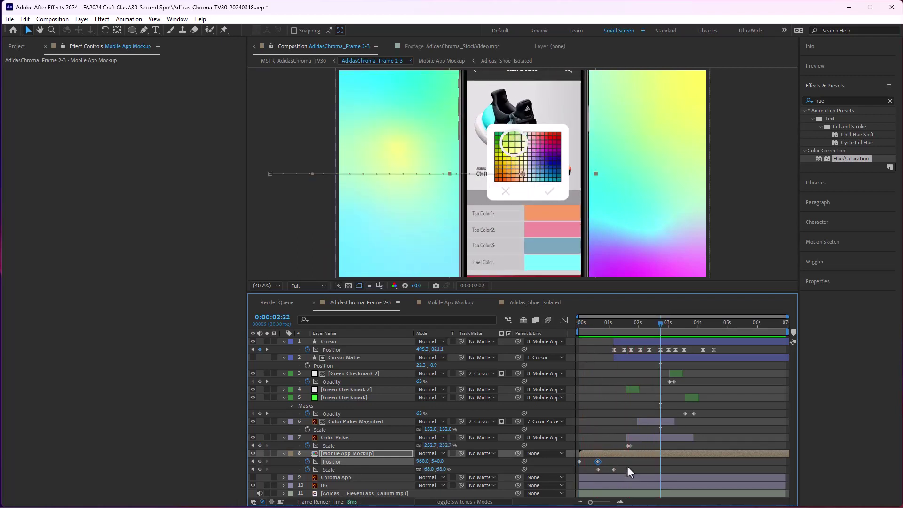
- Shape the Mobile App Mockup's Position speed graph to start fast and decelerate to zero at its last keyframe, then preview
{"action": "left_click_drag", "start_coordinate": [622, 330], "coordinate": [579, 325]}
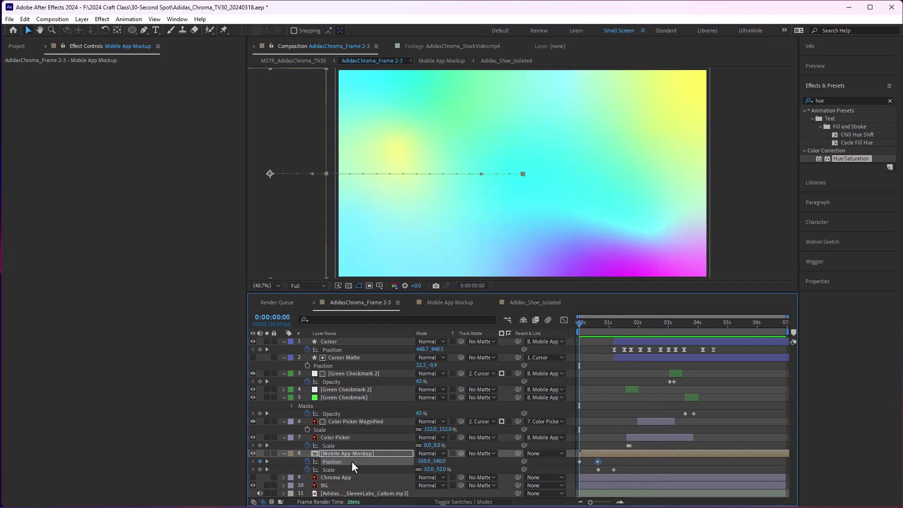
{"action": "left_click", "coordinate": [362, 470], "text": "shift"}
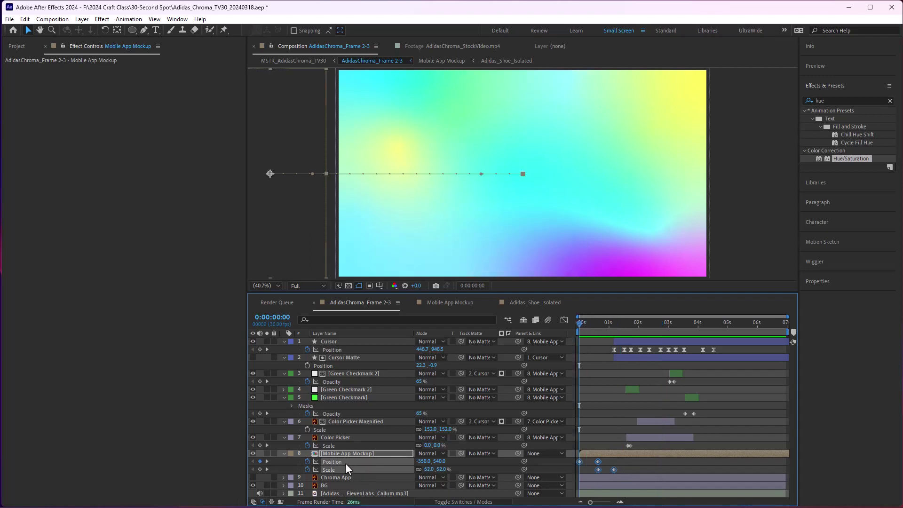
{"action": "left_click", "coordinate": [564, 320]}
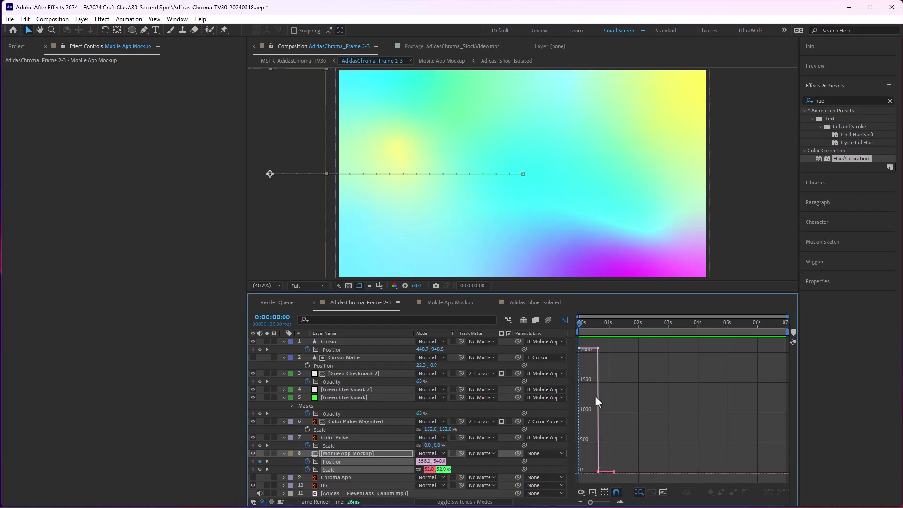
{"action": "left_click", "coordinate": [477, 461]}
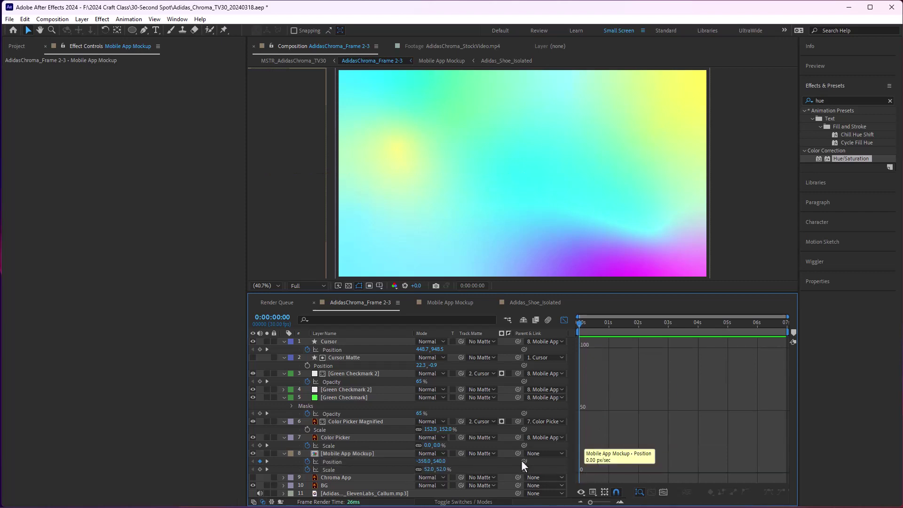
{"action": "left_click", "coordinate": [377, 460]}
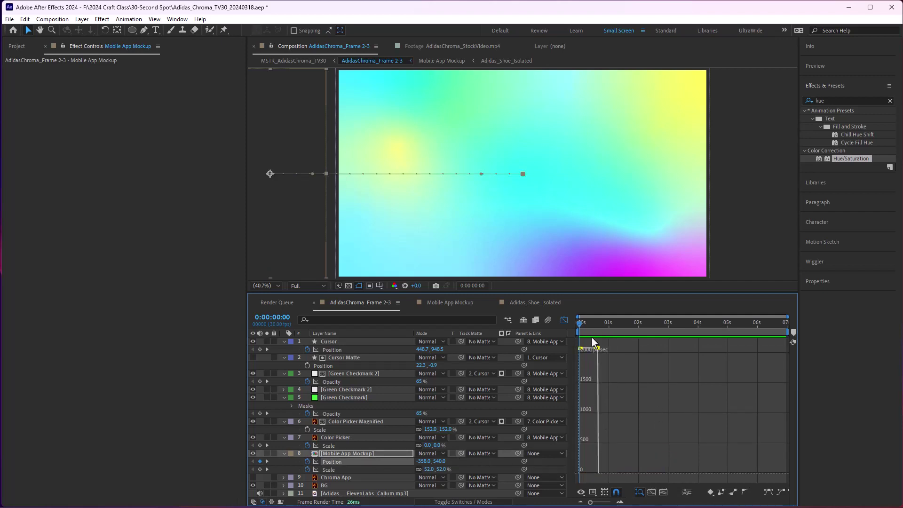
{"action": "mouse_move", "coordinate": [597, 349]}
{"action": "left_mouse_down"}
{"action": "mouse_move", "coordinate": [594, 419]}
{"action": "mouse_move", "coordinate": [596, 356]}
{"action": "left_mouse_up"}
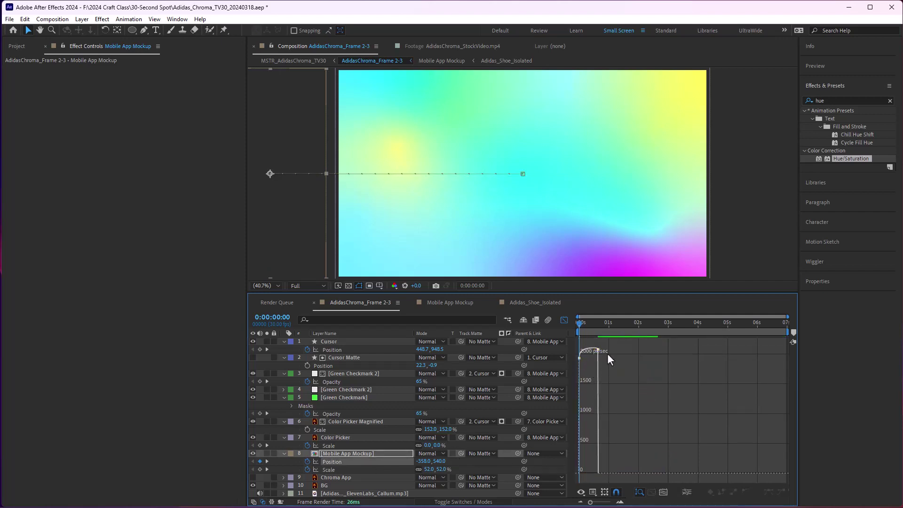
{"action": "left_click_drag", "start_coordinate": [597, 463], "coordinate": [583, 467]}
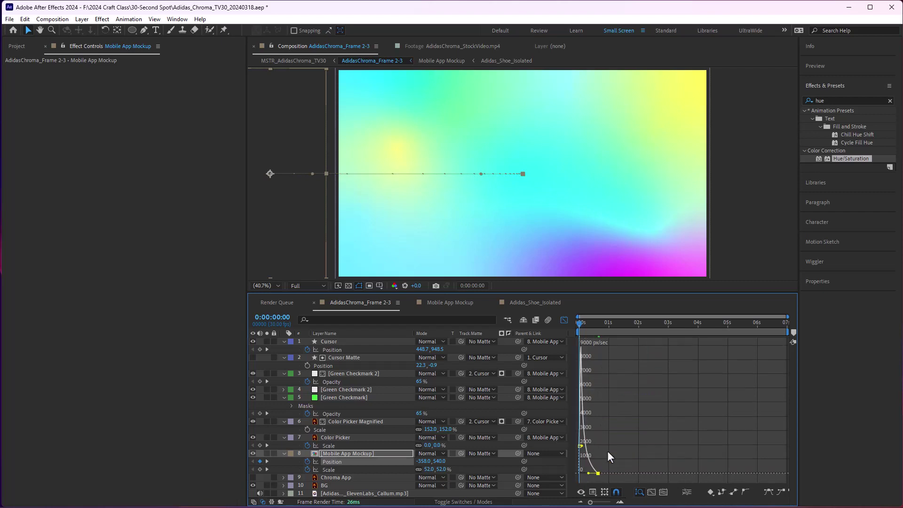
{"action": "key", "text": "space"}
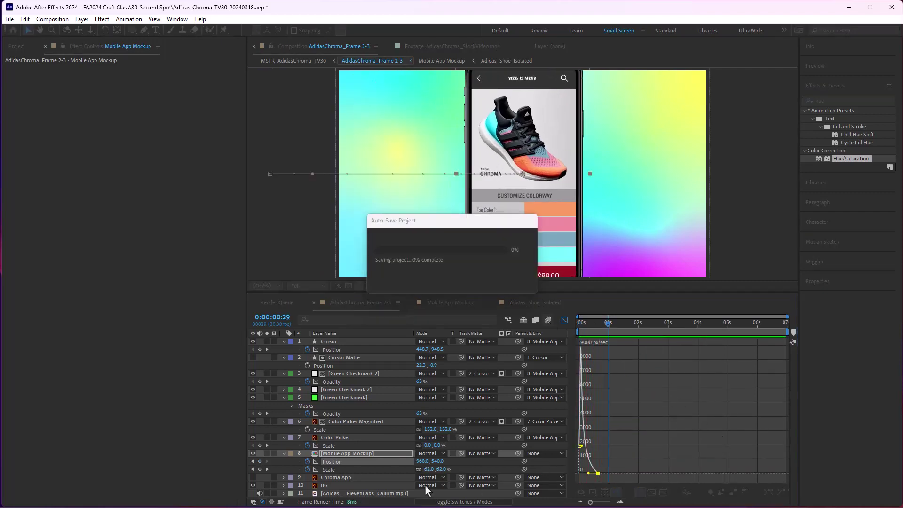
- Apply Easy Ease to the phone's Scale keyframes, lengthen the last one's incoming influence to about 75%, and preview from the start
{"action": "left_click", "coordinate": [343, 469]}
{"action": "left_click_drag", "start_coordinate": [617, 346], "coordinate": [589, 340]}
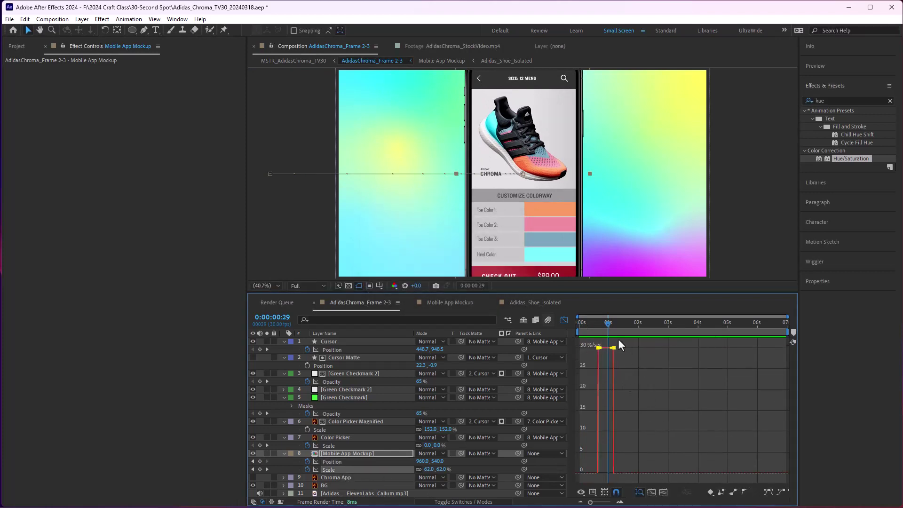
{"action": "left_click", "coordinate": [768, 491]}
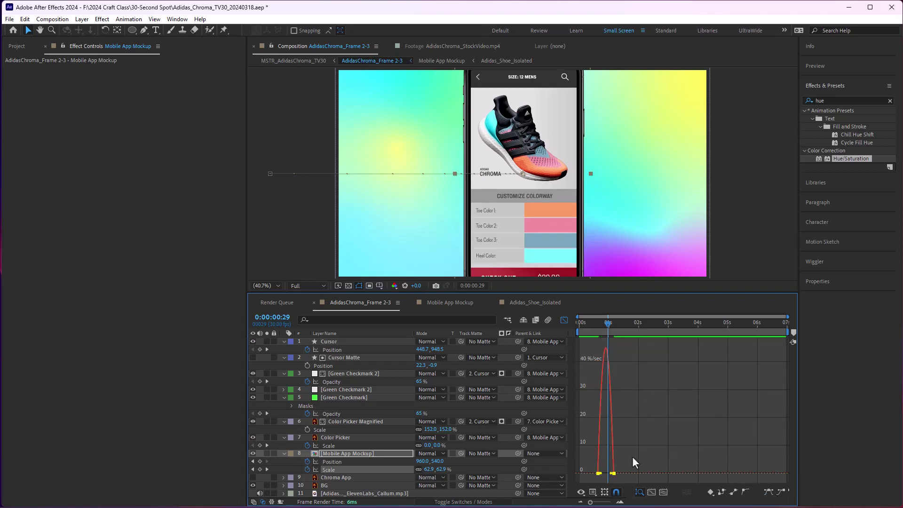
{"action": "left_click_drag", "start_coordinate": [609, 472], "coordinate": [606, 475]}
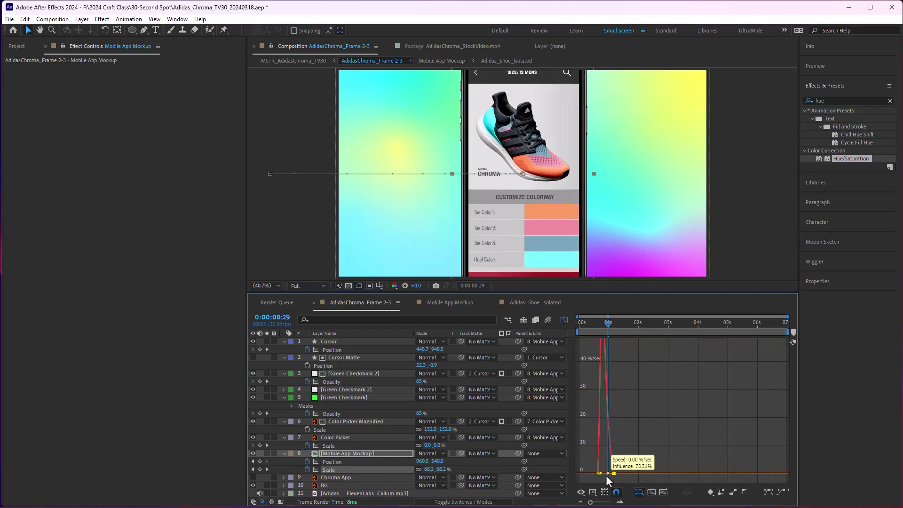
{"action": "left_click", "coordinate": [591, 326]}
{"action": "key", "text": "space"}
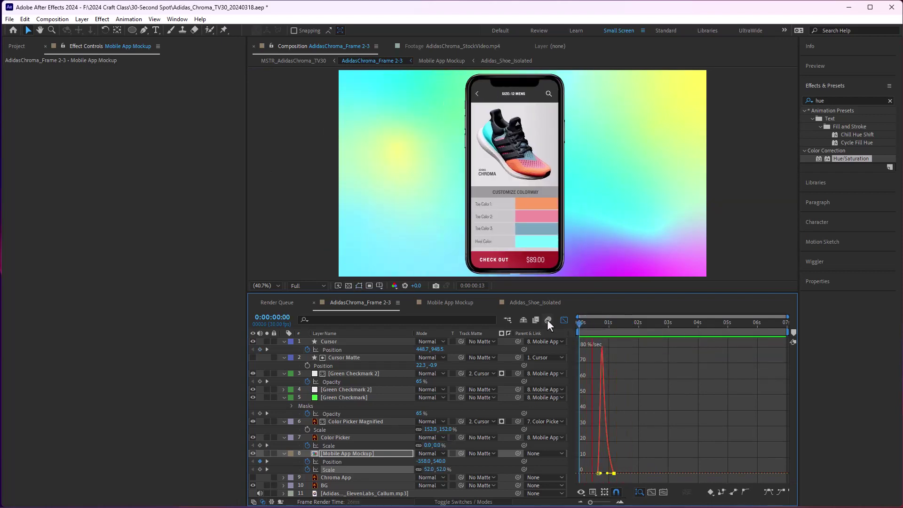
- Back in the layer bar view, shift the phone's last Position keyframe later, spread its Scale keyframes farther apart, and preview
{"action": "left_click", "coordinate": [563, 321]}
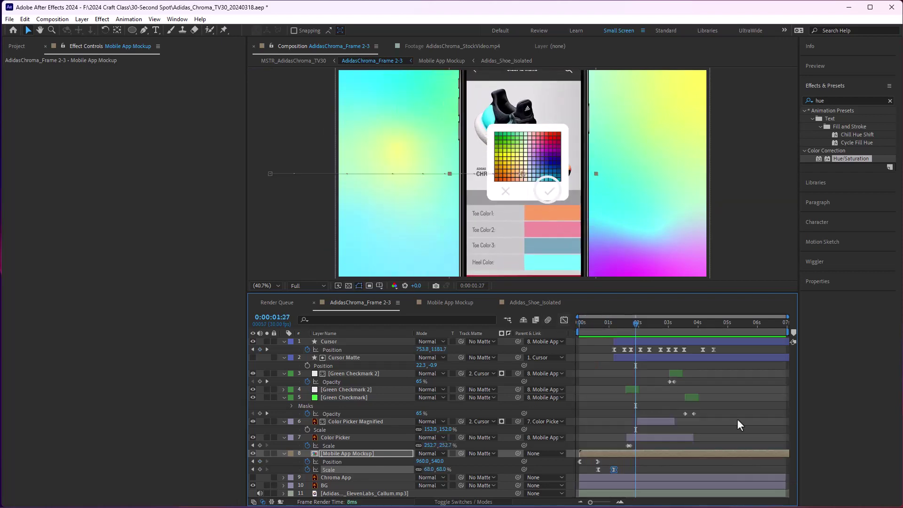
{"action": "left_click_drag", "start_coordinate": [596, 470], "coordinate": [617, 469]}
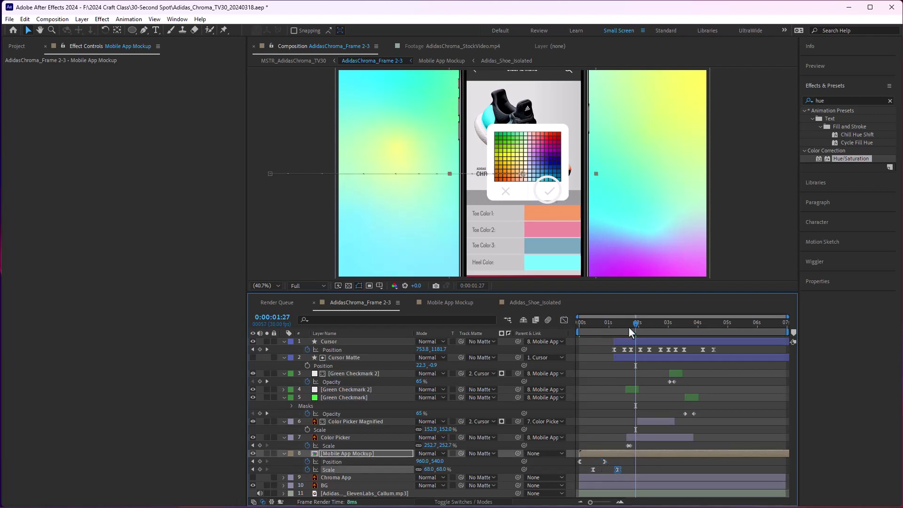
{"action": "key", "text": "space"}
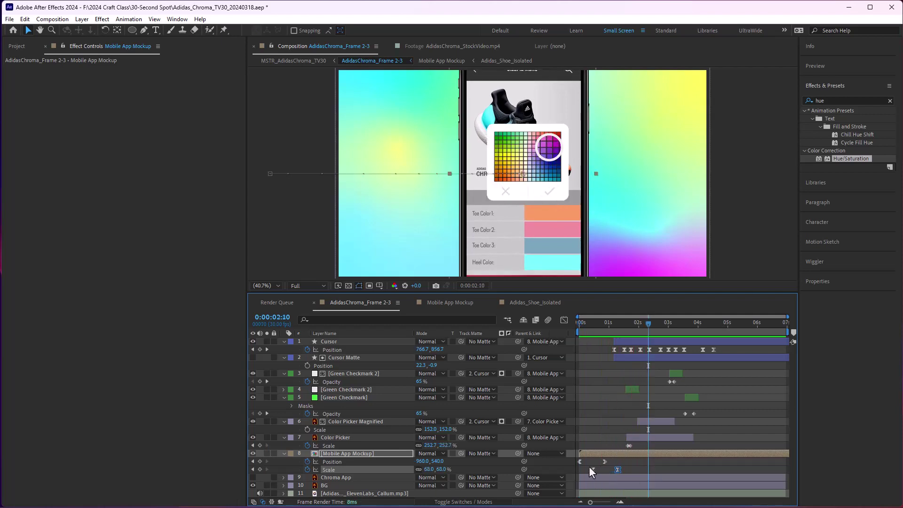
- Shift the phone's Scale keyframes slightly later and its last Position keyframe slightly earlier, then preview the animation from the start
{"action": "mouse_move", "coordinate": [588, 467]}
{"action": "left_mouse_down"}
{"action": "mouse_move", "coordinate": [622, 472]}
{"action": "mouse_move", "coordinate": [602, 462]}
{"action": "left_mouse_up"}
{"action": "key", "text": "Delete"}
{"action": "left_click", "coordinate": [615, 462]}
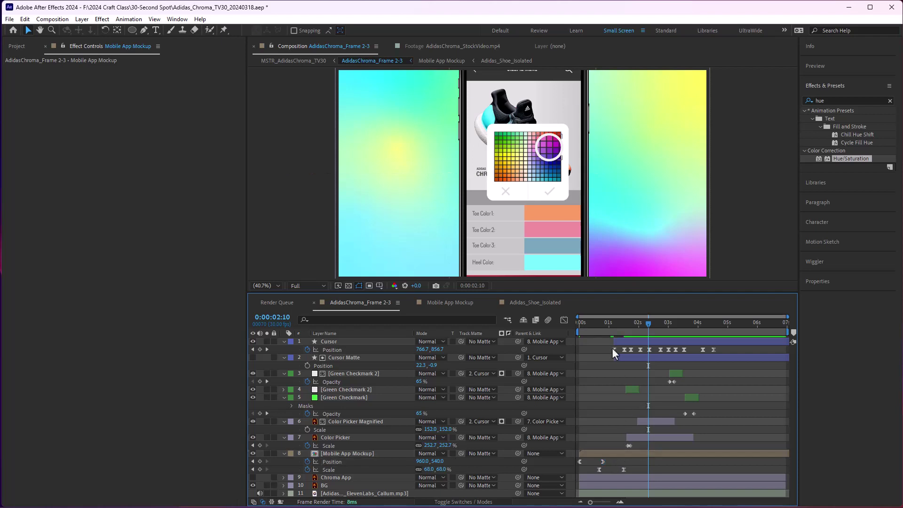
{"action": "key", "text": "space"}
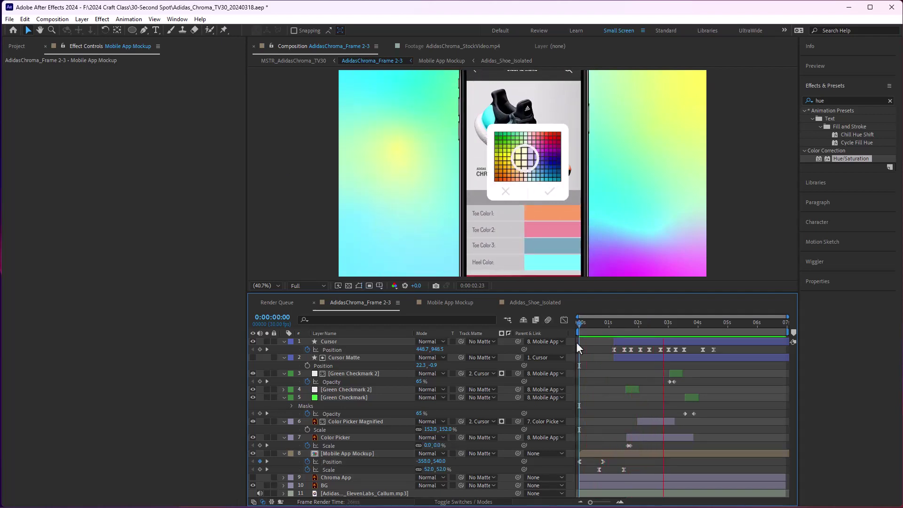
{"action": "left_click_drag", "start_coordinate": [679, 323], "coordinate": [708, 327]}
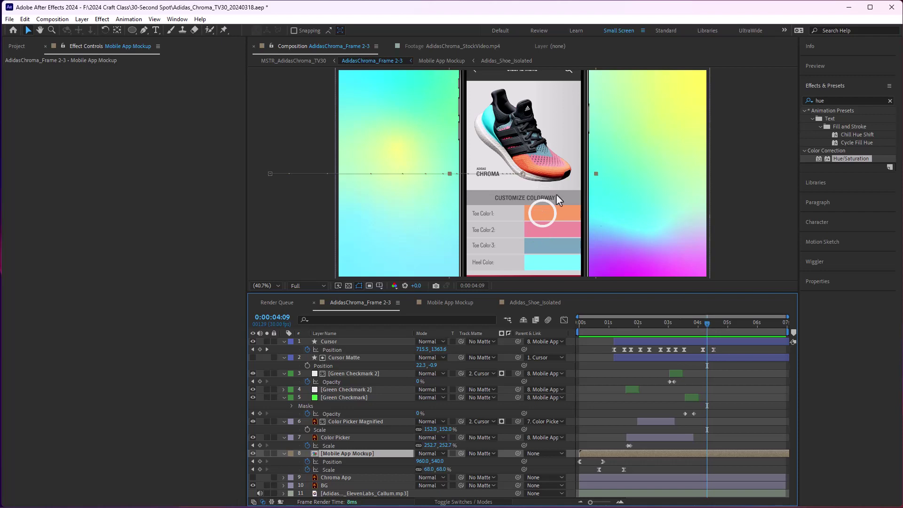
- Add a Scale keyframe to the Mobile App Mockup layer at 0:00:04:05, keeping its scale
{"action": "left_click", "coordinate": [703, 323]}
{"action": "key", "text": "Page_Down"}
{"action": "key", "text": "Page_Down"}
{"action": "key", "text": "Page_Down"}
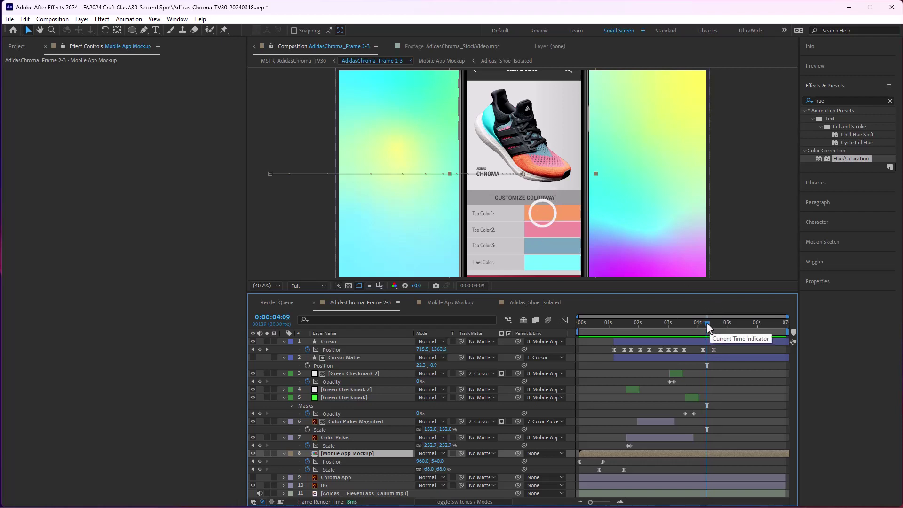
{"action": "left_click", "coordinate": [702, 323]}
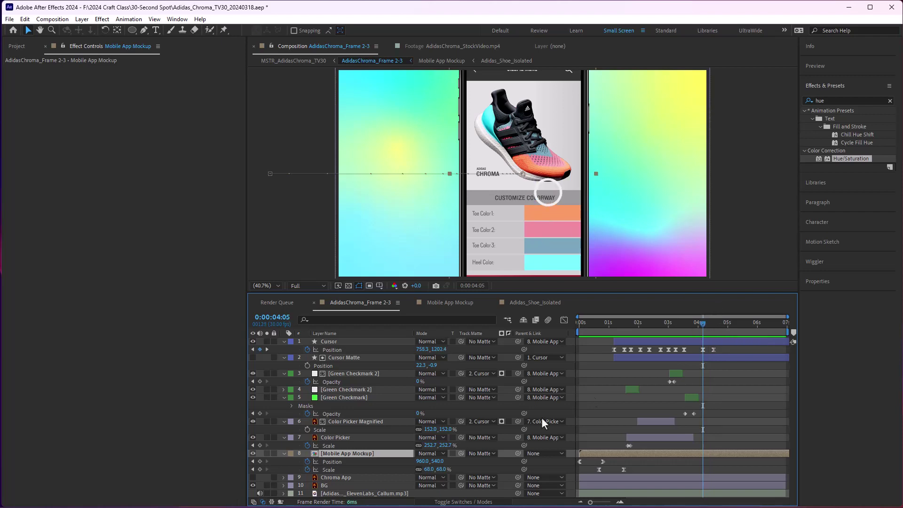
{"action": "left_click", "coordinate": [260, 469]}
- Set the phone's Scale to 86% at 0:00:04:16, then shift that keyframe to 0:00:04:18
{"action": "left_click_drag", "start_coordinate": [705, 328], "coordinate": [714, 329]}
{"action": "key", "text": "Page_Down"}
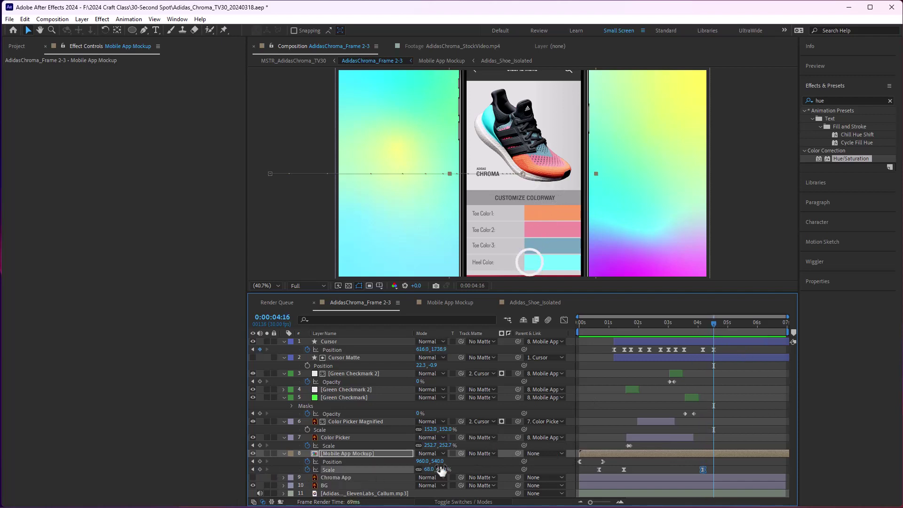
{"action": "left_click_drag", "start_coordinate": [439, 469], "coordinate": [449, 468]}
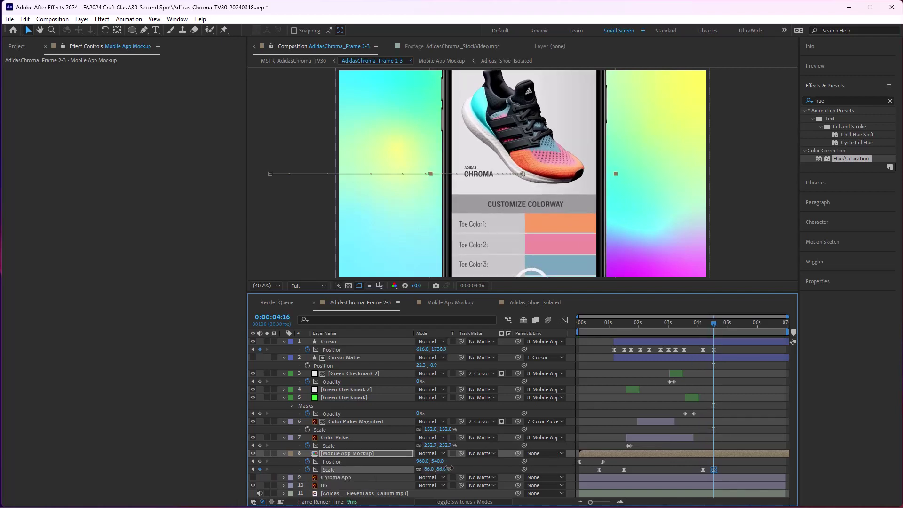
{"action": "left_click_drag", "start_coordinate": [713, 469], "coordinate": [715, 469]}
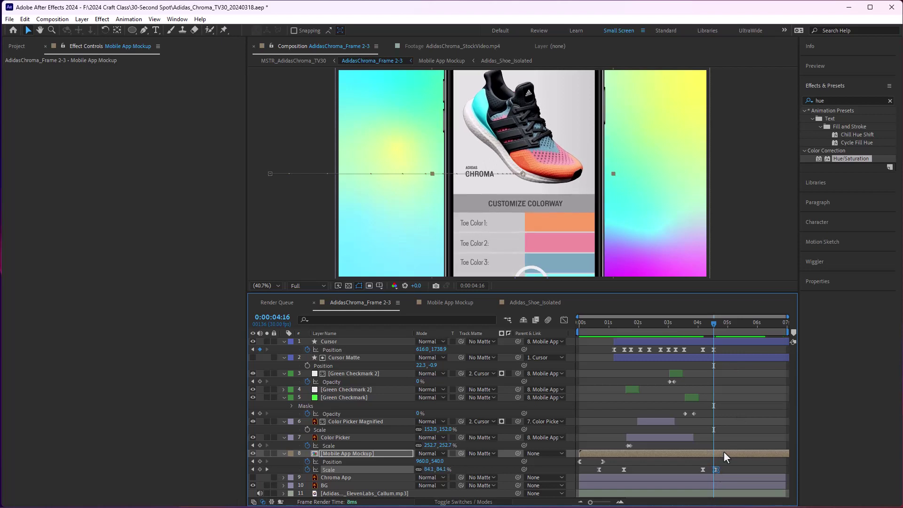
- Keyframe the phone's current Position at 0:00:04:05 and 960, 672 at 0:00:04:18, then preview the move
{"action": "left_click_drag", "start_coordinate": [715, 325], "coordinate": [704, 325]}
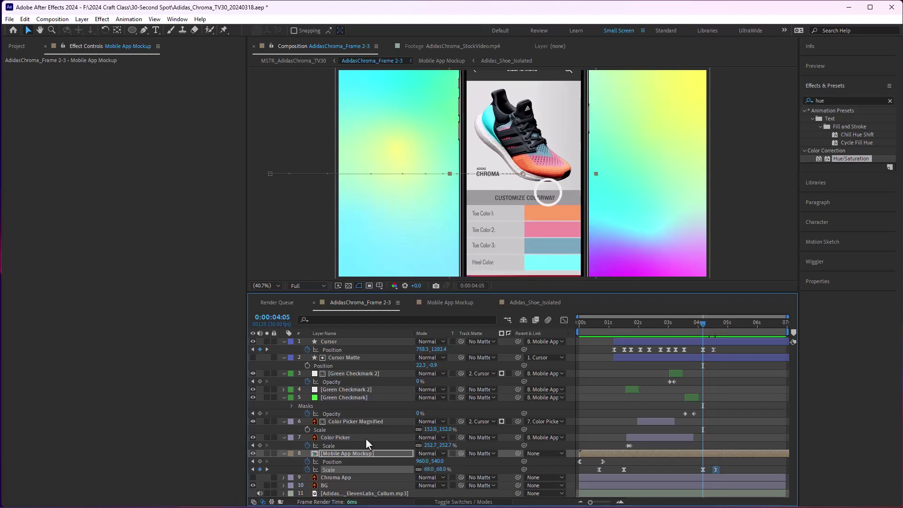
{"action": "left_click", "coordinate": [260, 461]}
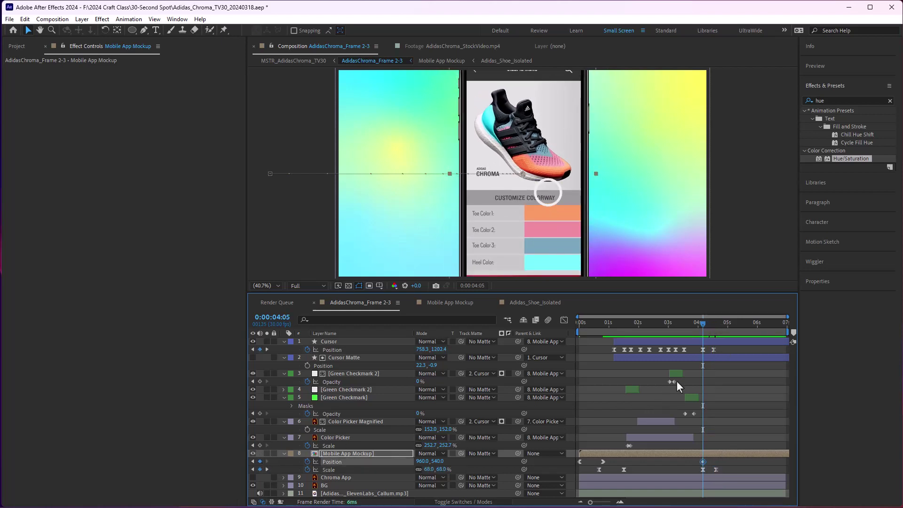
{"action": "left_click_drag", "start_coordinate": [705, 331], "coordinate": [715, 325]}
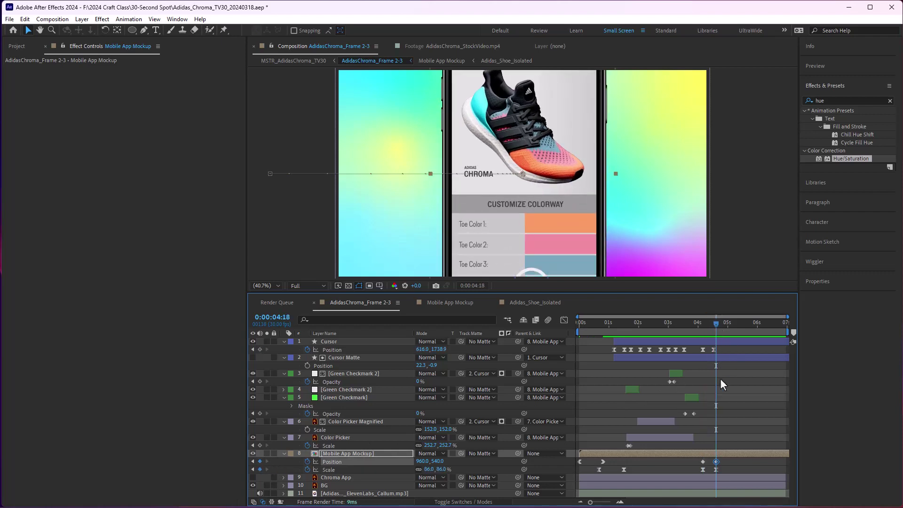
{"action": "left_click_drag", "start_coordinate": [437, 462], "coordinate": [521, 460]}
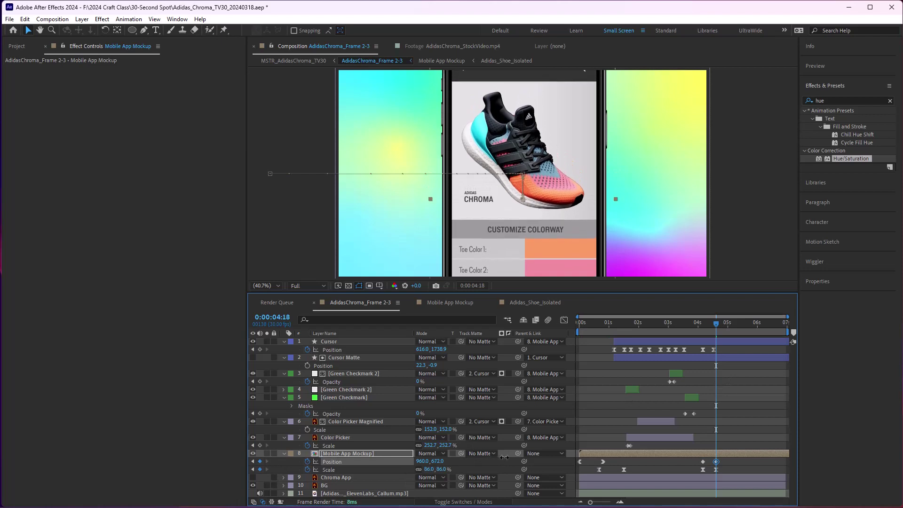
{"action": "left_click_drag", "start_coordinate": [715, 323], "coordinate": [690, 325]}
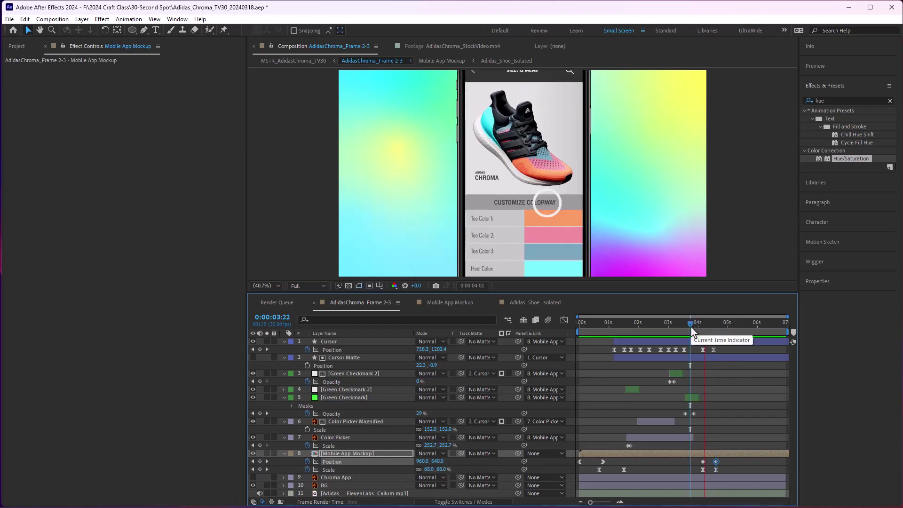
{"action": "key", "text": "space"}
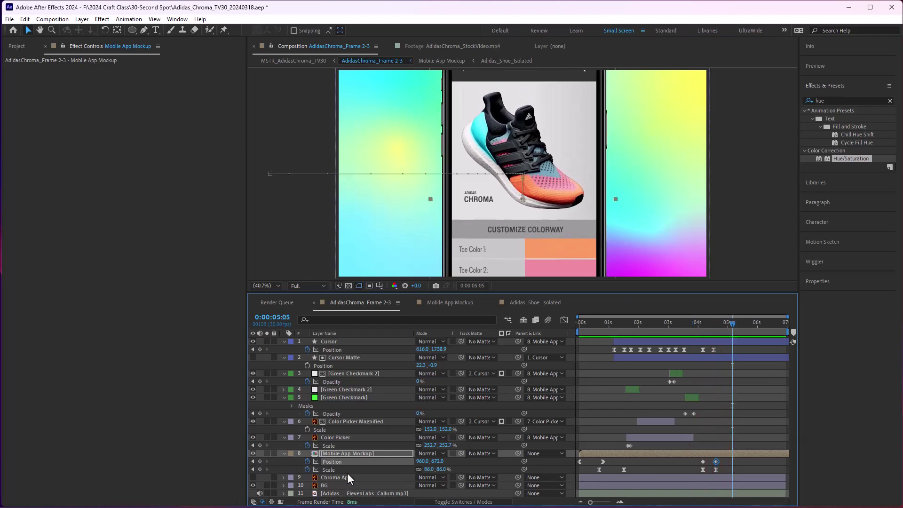
- In the Position speed graph, ease the last two keyframes to zero speed, with about 62% incoming influence on the final one, and preview
{"action": "left_click", "coordinate": [386, 461]}
{"action": "left_click", "coordinate": [564, 320]}
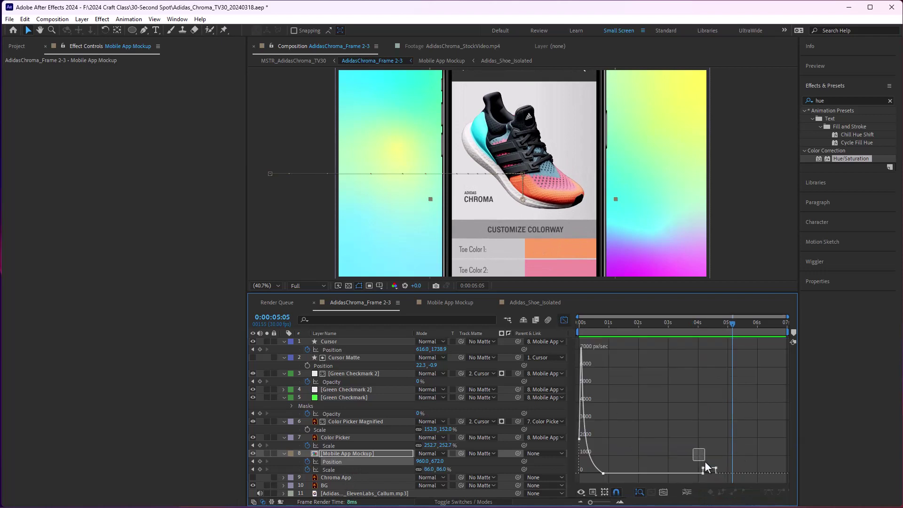
{"action": "left_click_drag", "start_coordinate": [709, 473], "coordinate": [709, 473]}
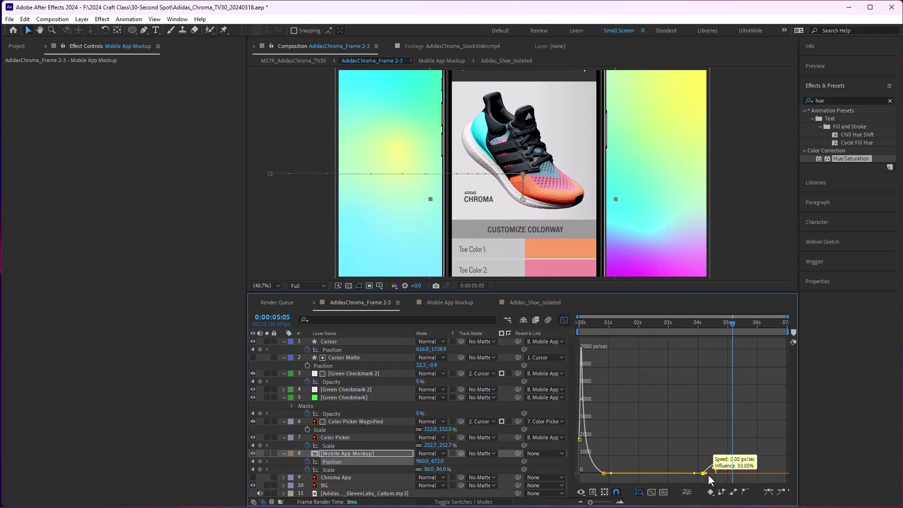
{"action": "left_click", "coordinate": [715, 468]}
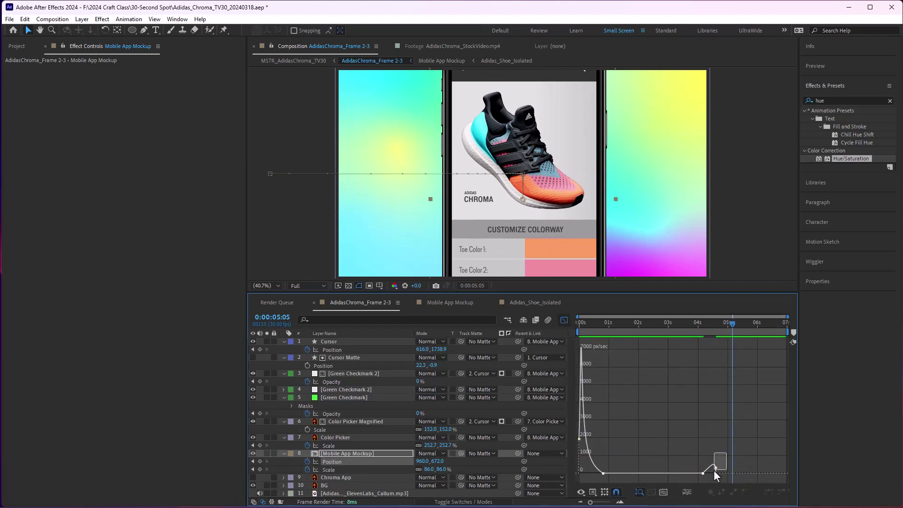
{"action": "left_click_drag", "start_coordinate": [713, 472], "coordinate": [711, 476]}
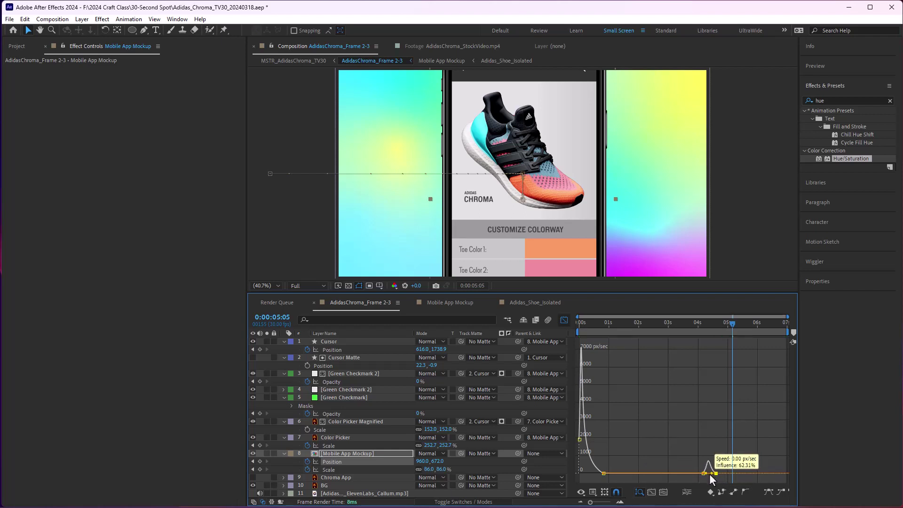
{"action": "key", "text": "space"}
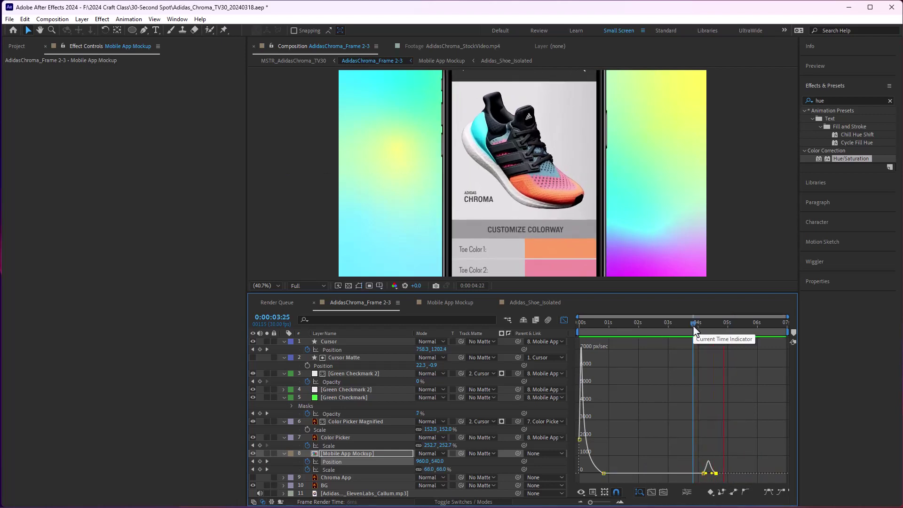
- Reshape the phone's second Scale speed curve to peak early and decelerate gradually, then preview it from 0:00:03:25
{"action": "left_click", "coordinate": [335, 469]}
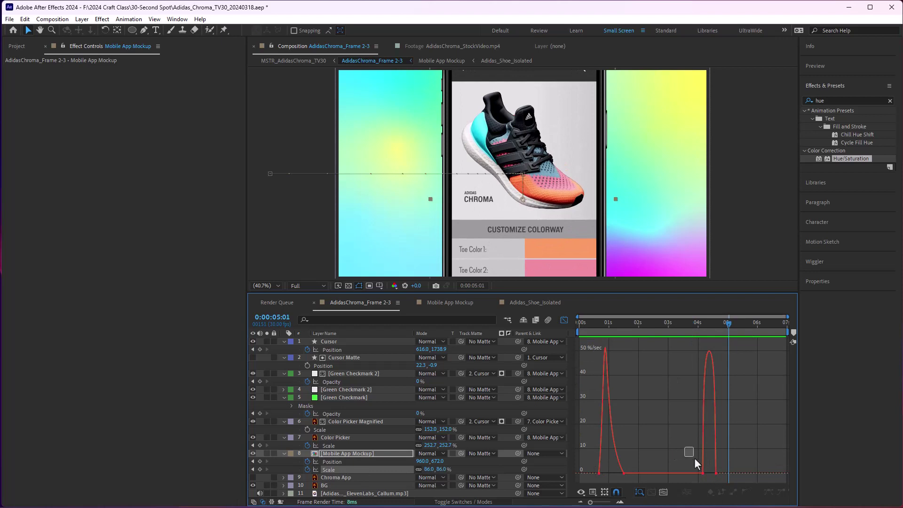
{"action": "left_click_drag", "start_coordinate": [694, 458], "coordinate": [707, 476]}
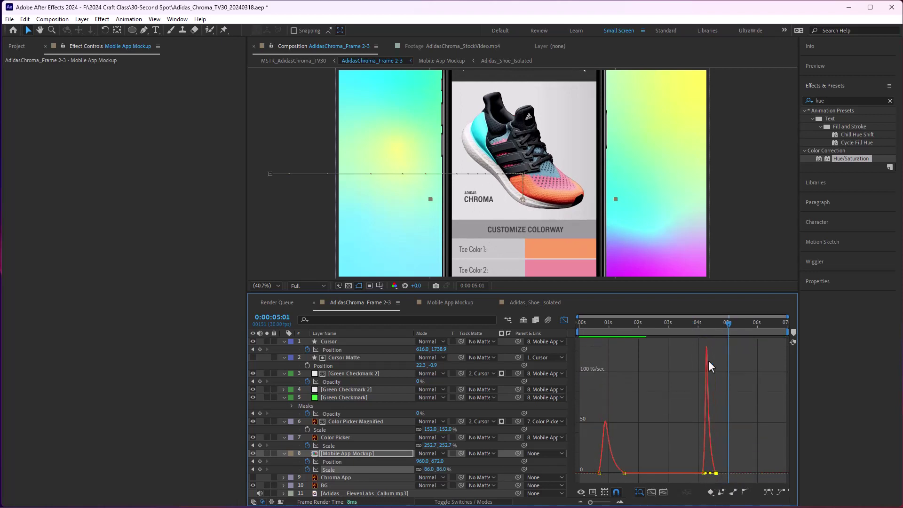
{"action": "left_click", "coordinate": [692, 328]}
{"action": "key", "text": "space"}
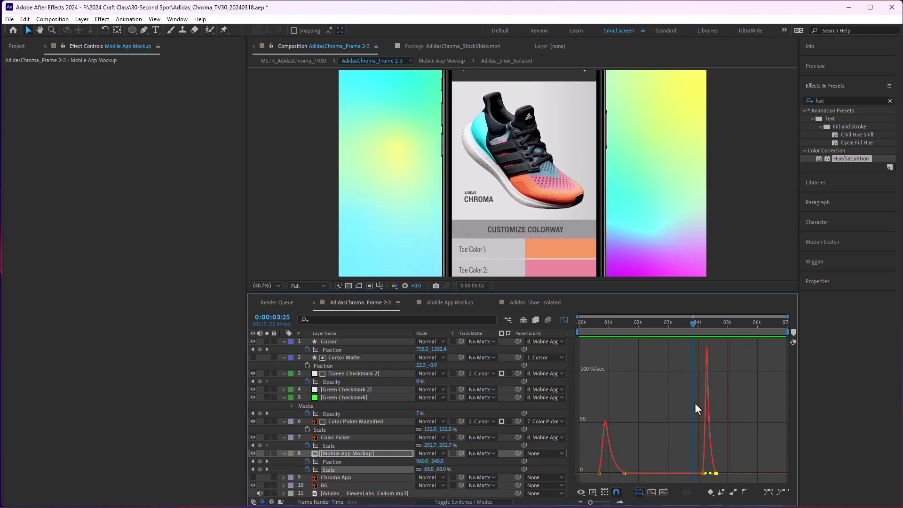
{"action": "key", "text": "space"}
- In the layer bar view, spread the second zoom's Position and Scale keyframes farther apart, ending Position slightly before Scale, and preview the timing
{"action": "left_click", "coordinate": [563, 319]}
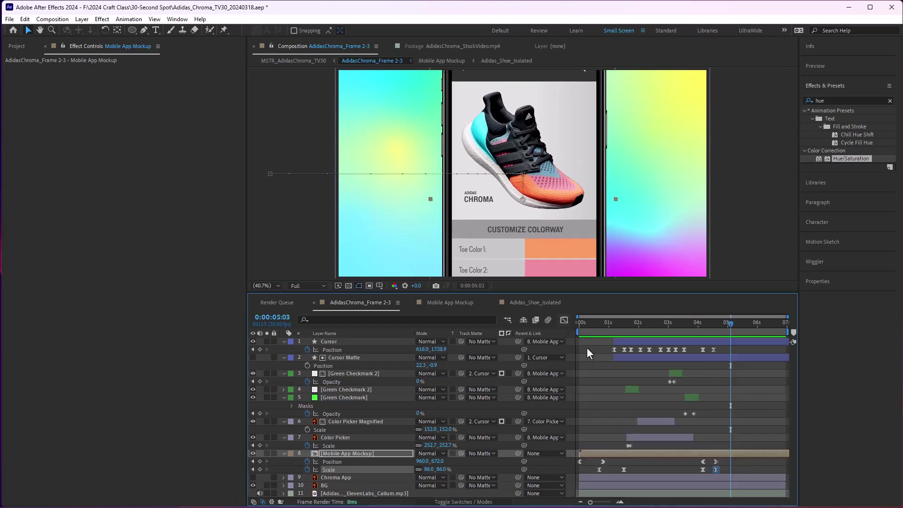
{"action": "left_click_drag", "start_coordinate": [735, 462], "coordinate": [699, 470]}
{"action": "left_click", "coordinate": [689, 323]}
{"action": "key", "text": "space"}
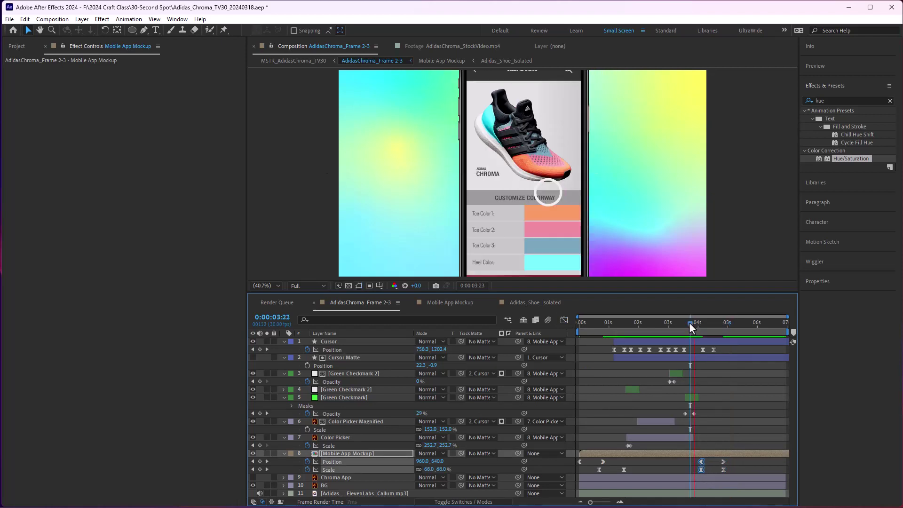
{"action": "left_click", "coordinate": [730, 468]}
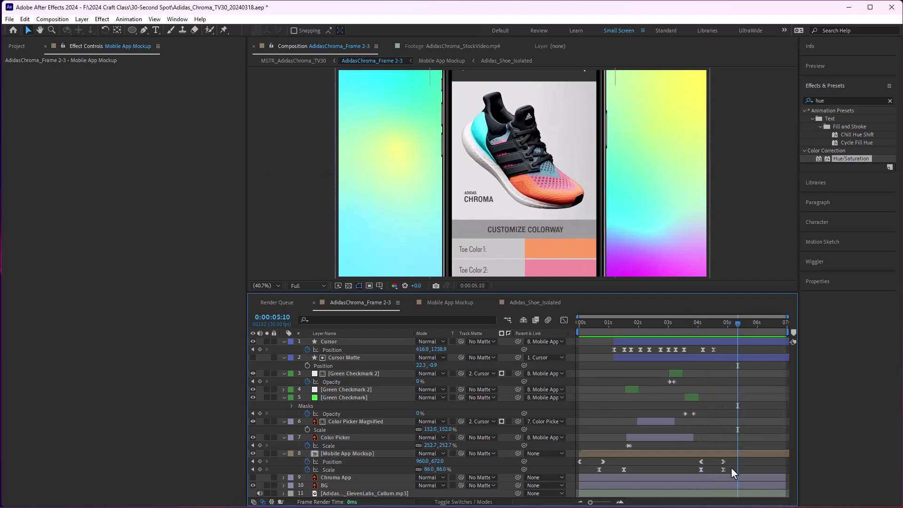
{"action": "left_click_drag", "start_coordinate": [723, 462], "coordinate": [719, 463]}
- Try shifting the Cursor layer slightly earlier, then preview the second zoom with the layer back at its original timing
{"action": "left_click_drag", "start_coordinate": [699, 341], "coordinate": [684, 335]}
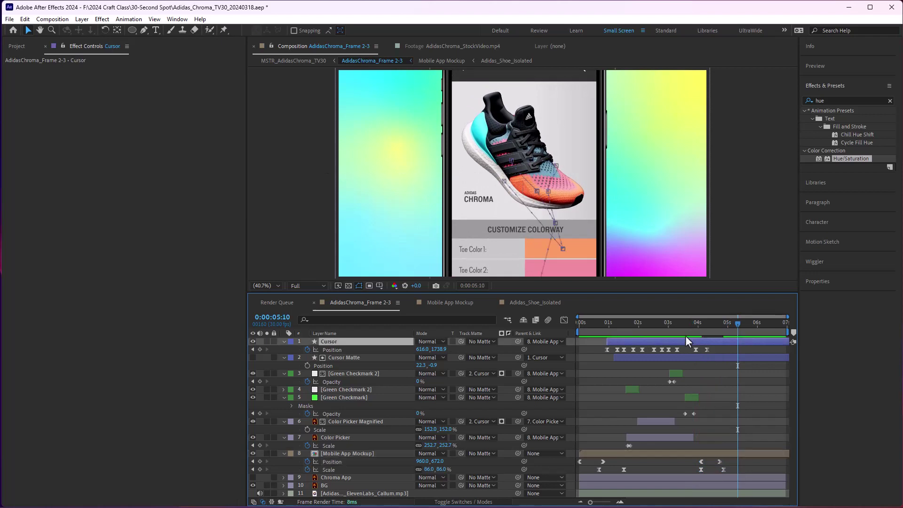
{"action": "left_click", "coordinate": [690, 323]}
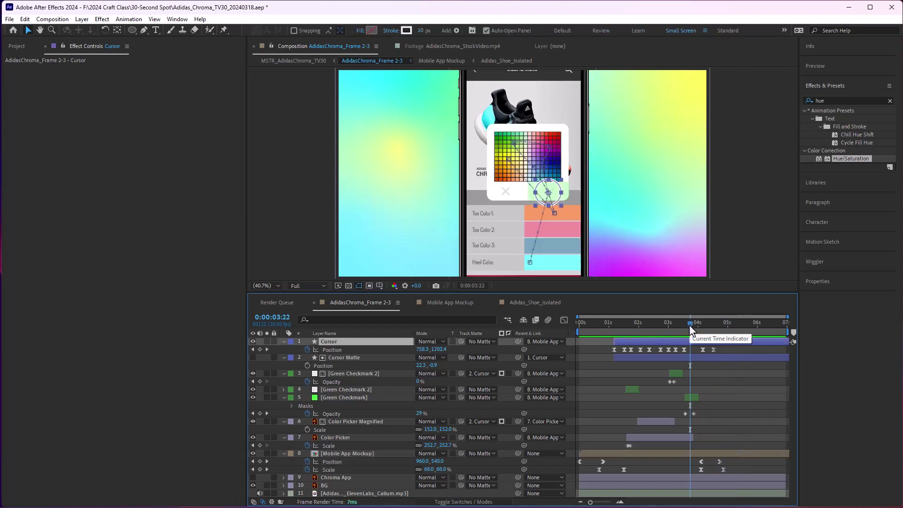
{"action": "key", "text": "space"}
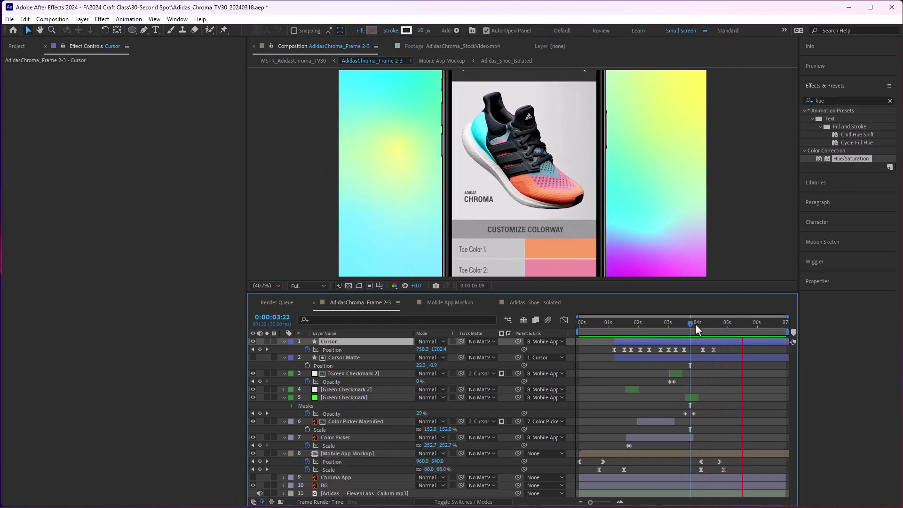
{"action": "left_click", "coordinate": [686, 323]}
{"action": "key", "text": "space"}
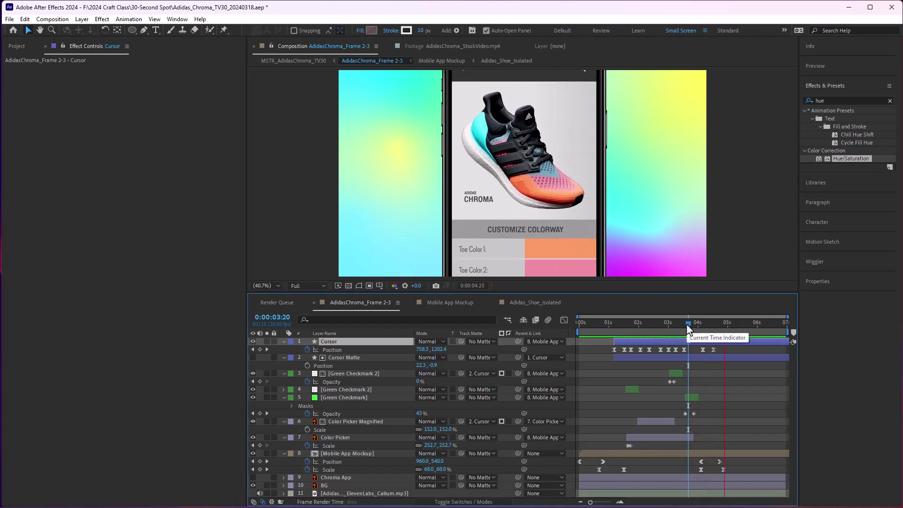
- Nudge the phone's last Position keyframe slightly earlier and preview the second zoom, followed by the whole animation from 0:00:00:00
{"action": "left_click", "coordinate": [719, 461]}
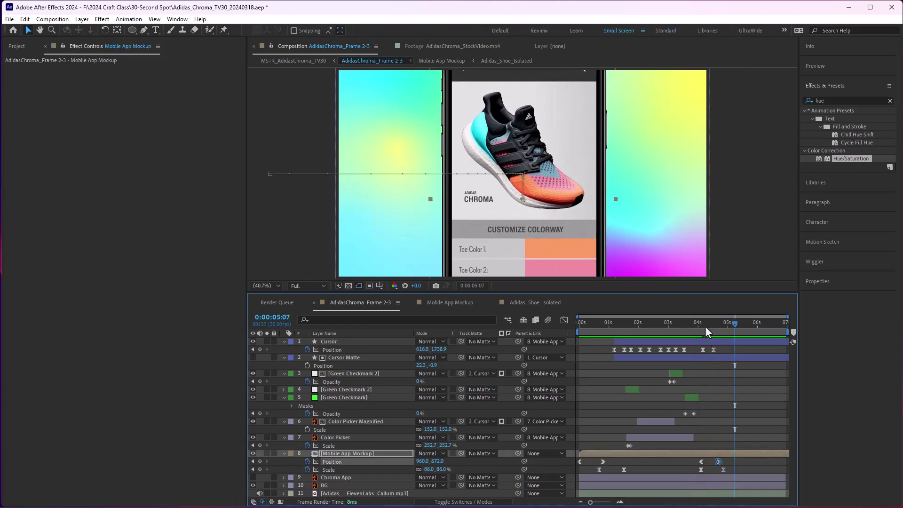
{"action": "left_click_drag", "start_coordinate": [704, 324], "coordinate": [692, 326]}
{"action": "key", "text": "space"}
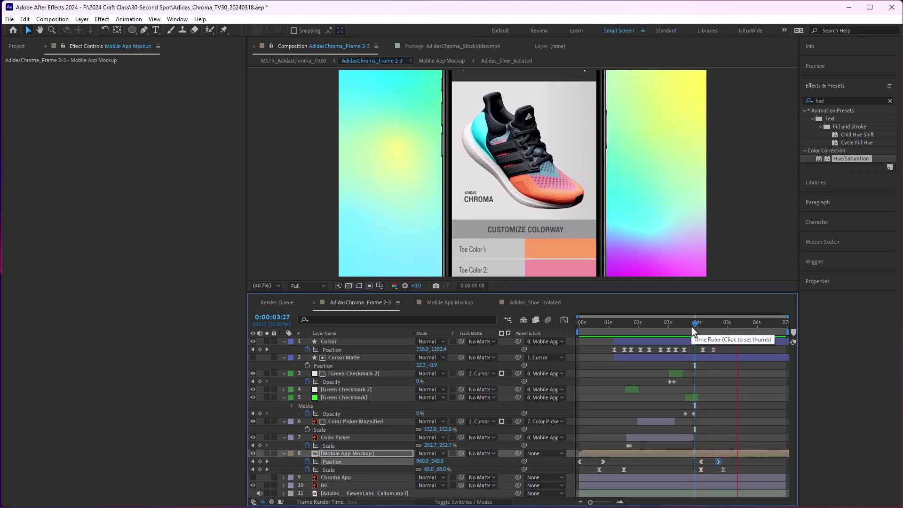
{"action": "left_click", "coordinate": [679, 328]}
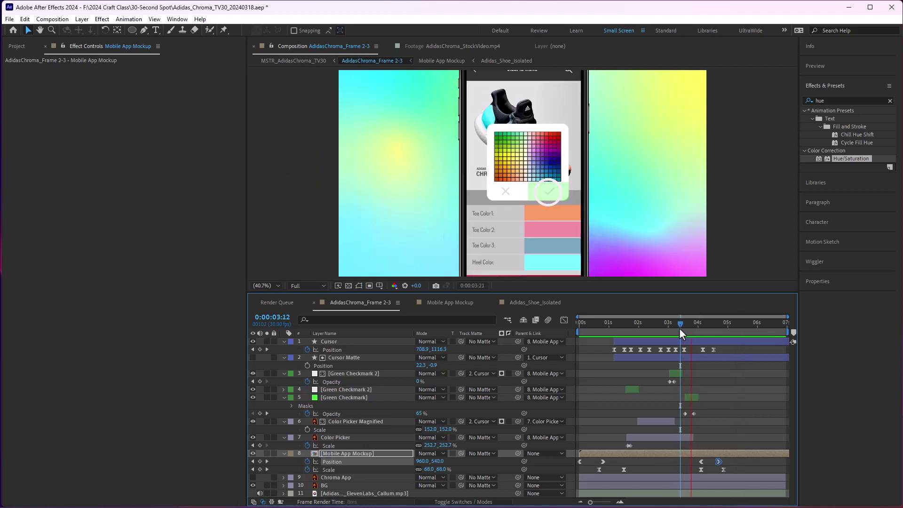
{"action": "left_click_drag", "start_coordinate": [679, 328], "coordinate": [564, 329]}
{"action": "key", "text": "space"}
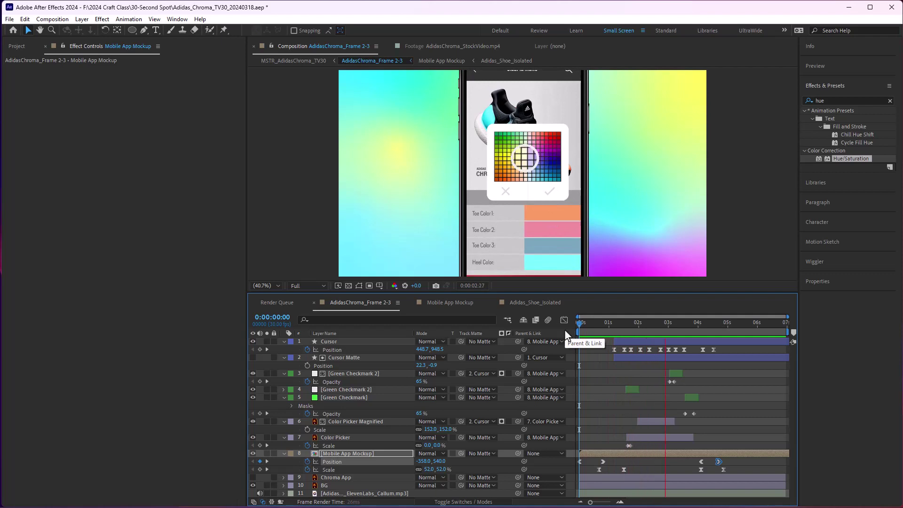
- Examine the color picker and magnified cursor at 0:00:03:06 with the composition view at 100%
{"action": "mouse_move", "coordinate": [664, 325]}
{"action": "left_mouse_down"}
{"action": "mouse_move", "coordinate": [715, 331]}
{"action": "mouse_move", "coordinate": [673, 325]}
{"action": "left_mouse_up"}
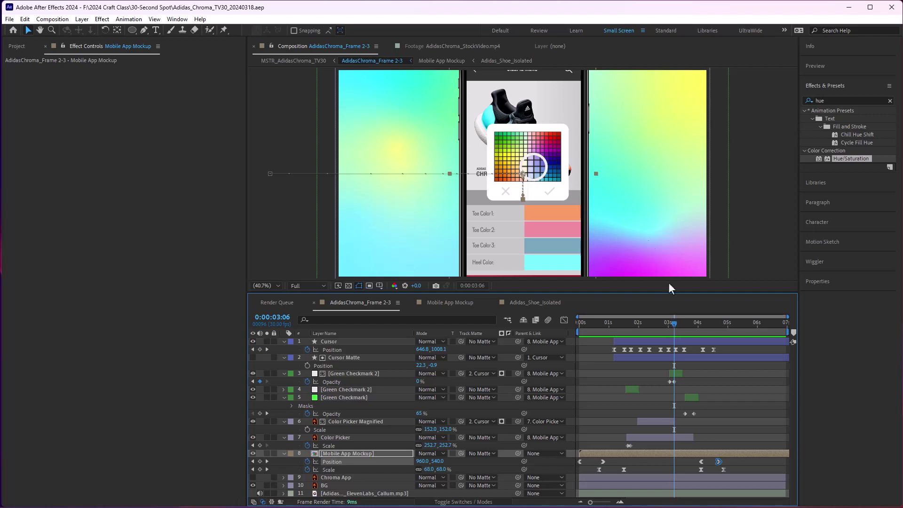
{"action": "left_click", "coordinate": [268, 286]}
{"action": "left_click", "coordinate": [270, 392]}
{"action": "scroll", "coordinate": [538, 173], "scroll_direction": "right", "scroll_amount": 2}
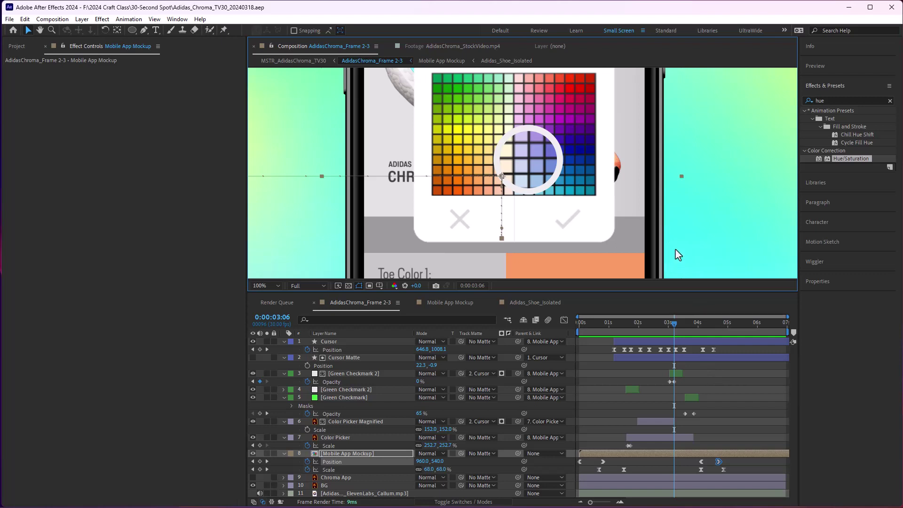
- Sample the light blue swatch inside the magnified cursor using a temporary new solid, copy its hex code 97AFE3 and discard the solid
{"action": "key", "text": "ctrl+y"}
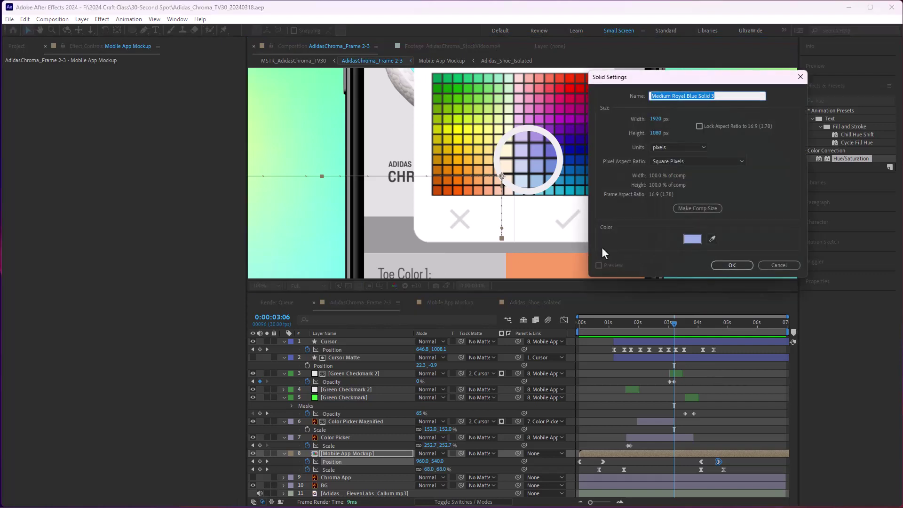
{"action": "left_click", "coordinate": [711, 238]}
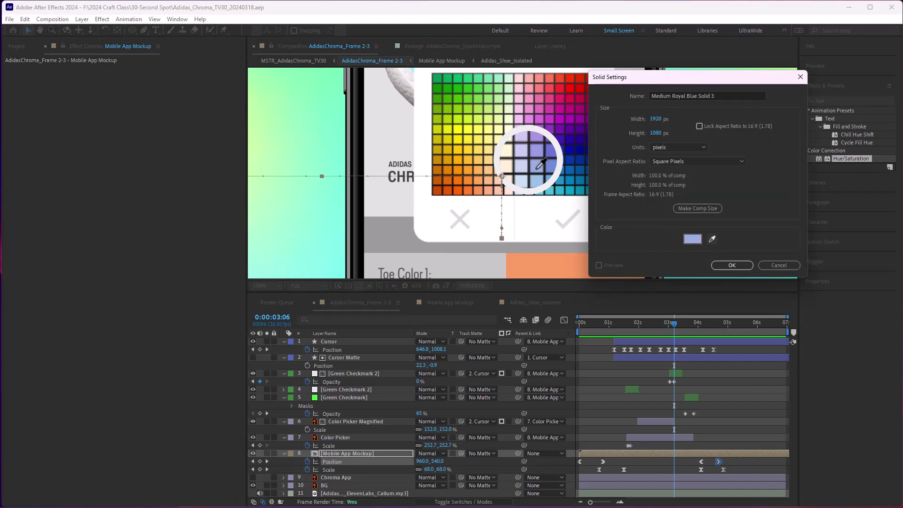
{"action": "left_click", "coordinate": [691, 240]}
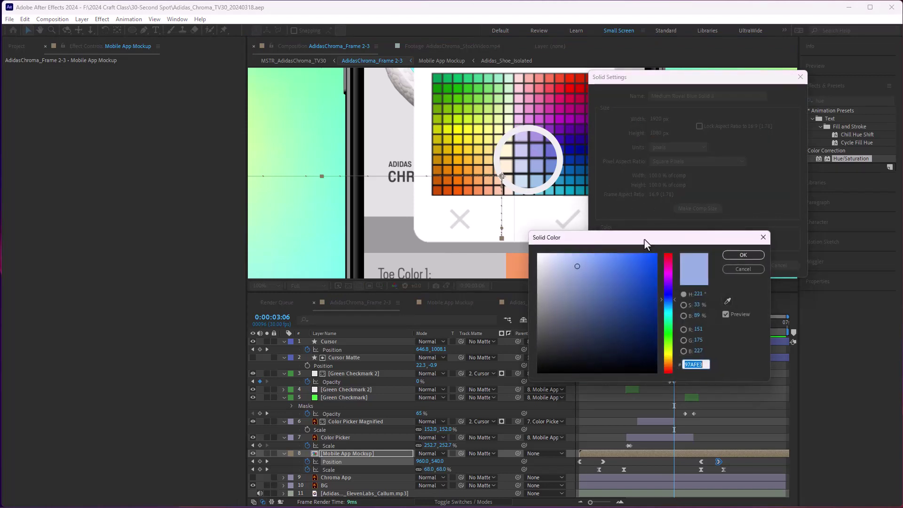
{"action": "left_click_drag", "start_coordinate": [626, 240], "coordinate": [585, 238]}
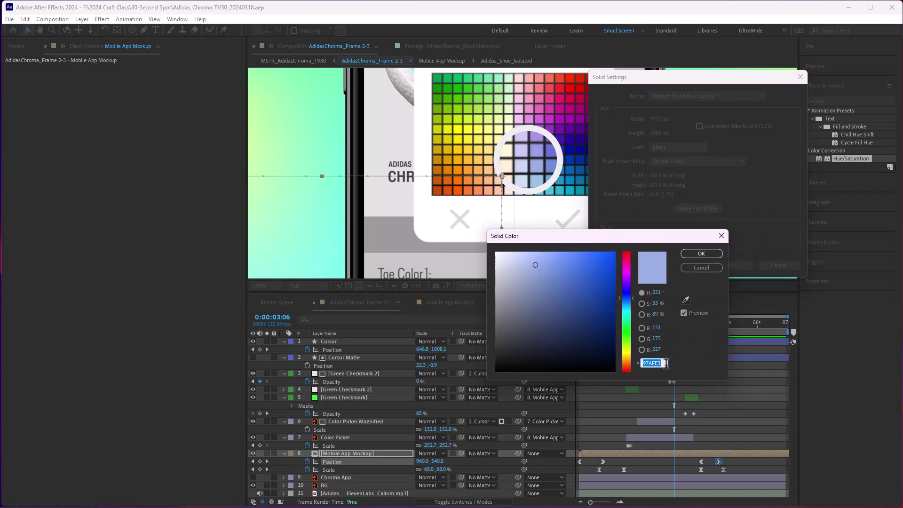
{"action": "left_click", "coordinate": [690, 254]}
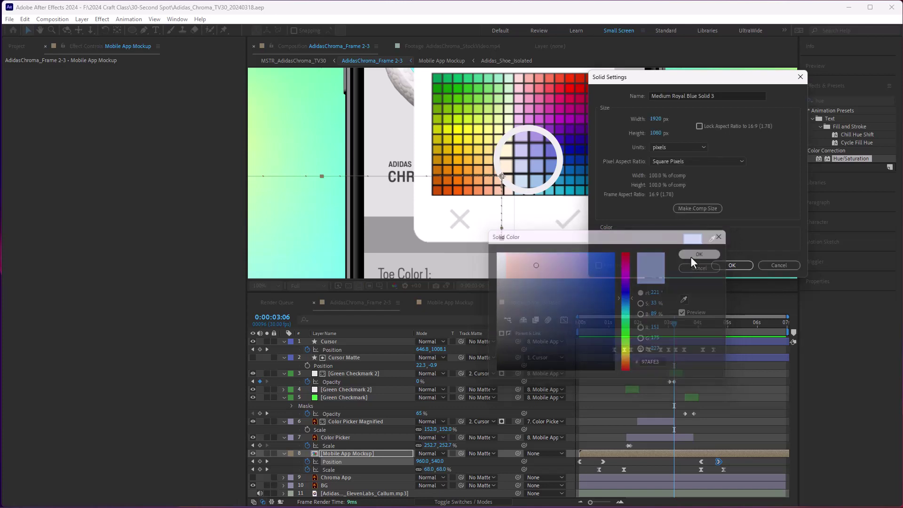
{"action": "left_click", "coordinate": [780, 266]}
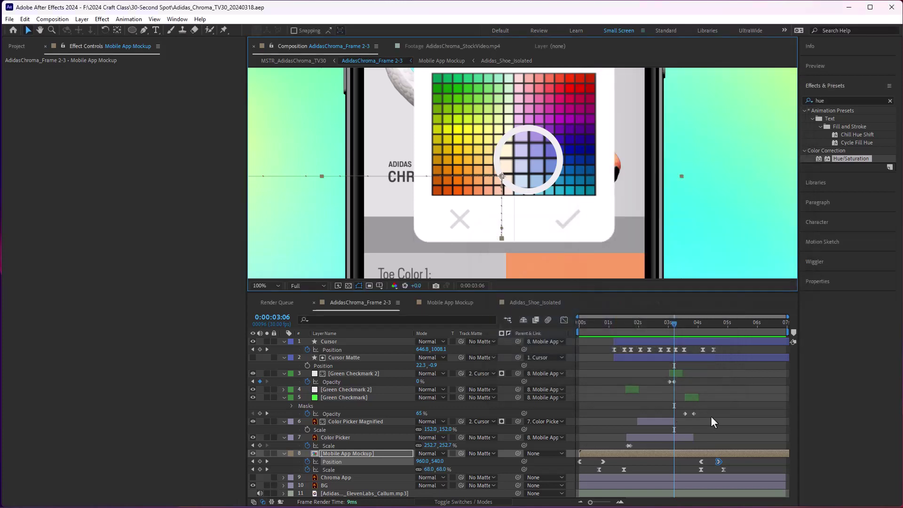
- Open the Mobile App Mockup composition and solo its Color Selections layer
{"action": "left_click", "coordinate": [636, 452]}
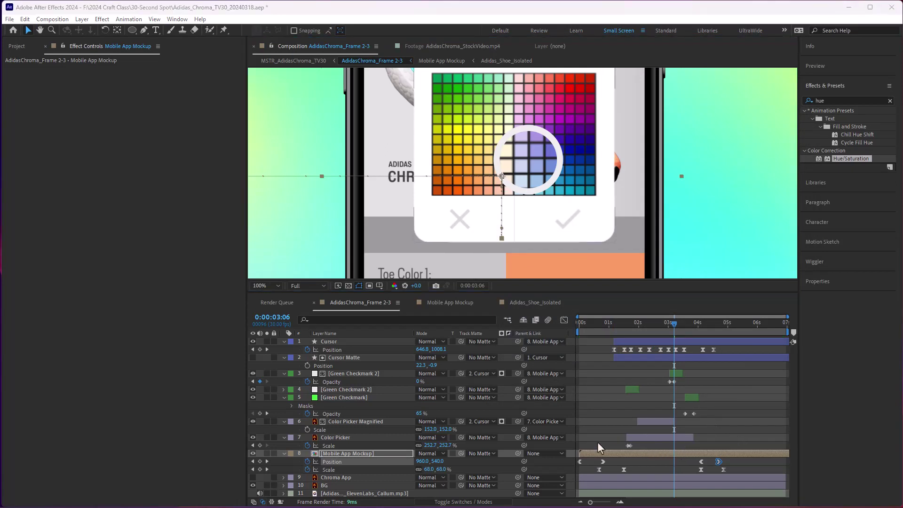
{"action": "double_click", "coordinate": [681, 453]}
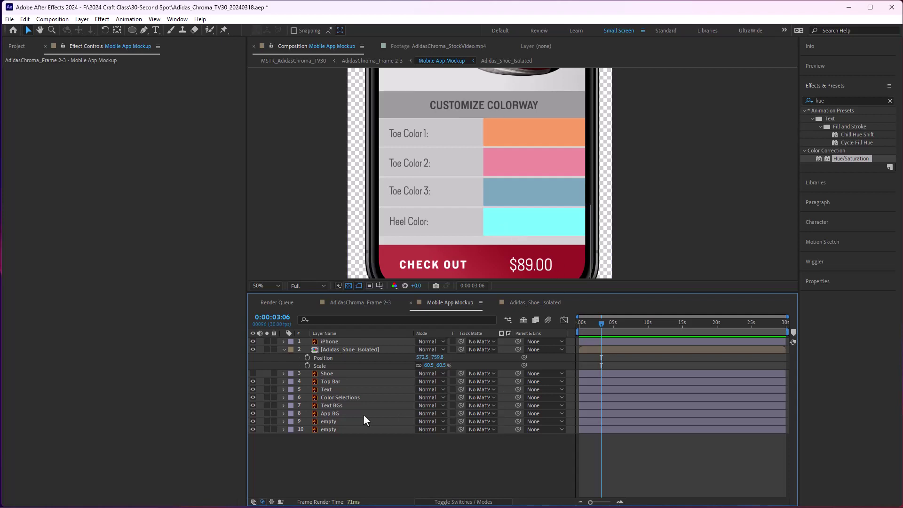
{"action": "left_click", "coordinate": [342, 391]}
{"action": "left_click", "coordinate": [346, 395]}
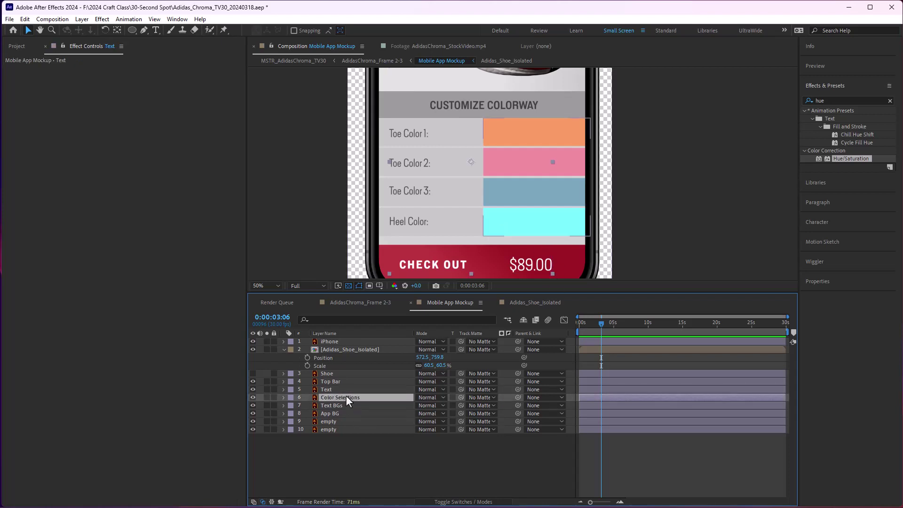
{"action": "left_click", "coordinate": [266, 397]}
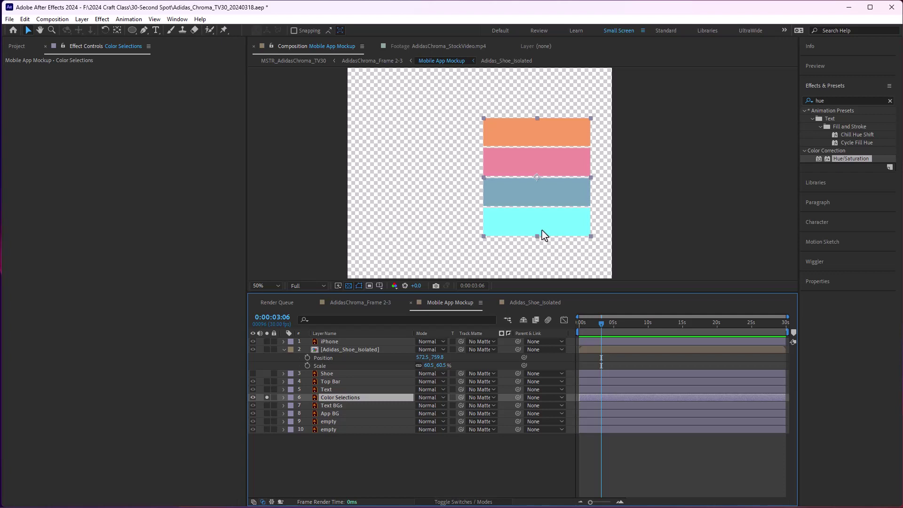
- Create shapes from the Color Selections vector layer
{"action": "right_click", "coordinate": [337, 397]}
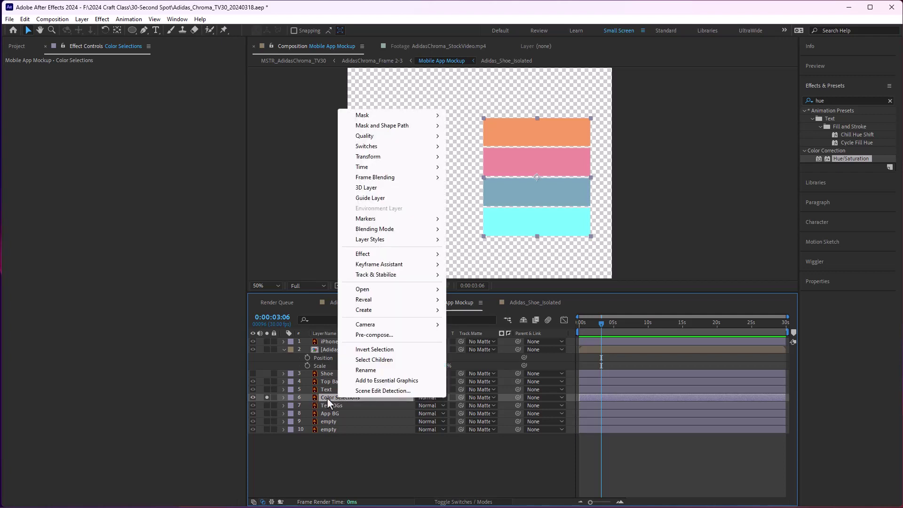
{"action": "mouse_move", "coordinate": [411, 311]}
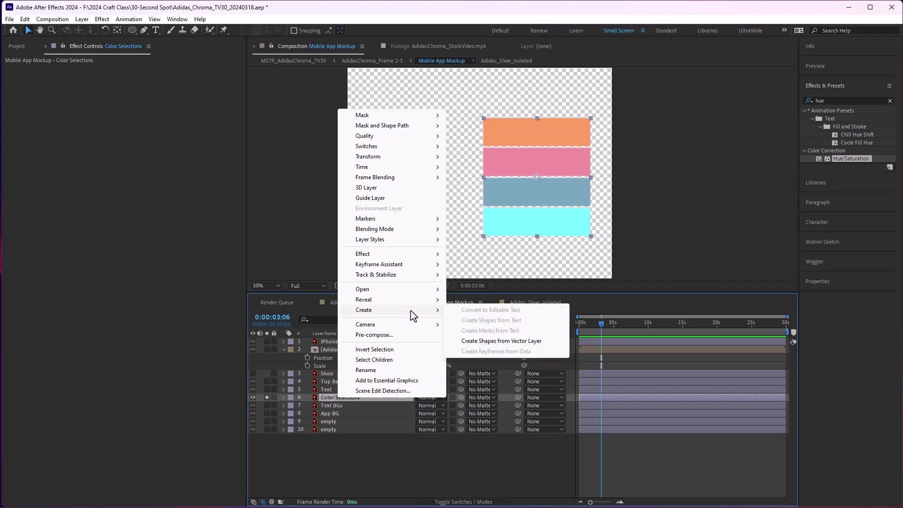
{"action": "left_click", "coordinate": [547, 342]}
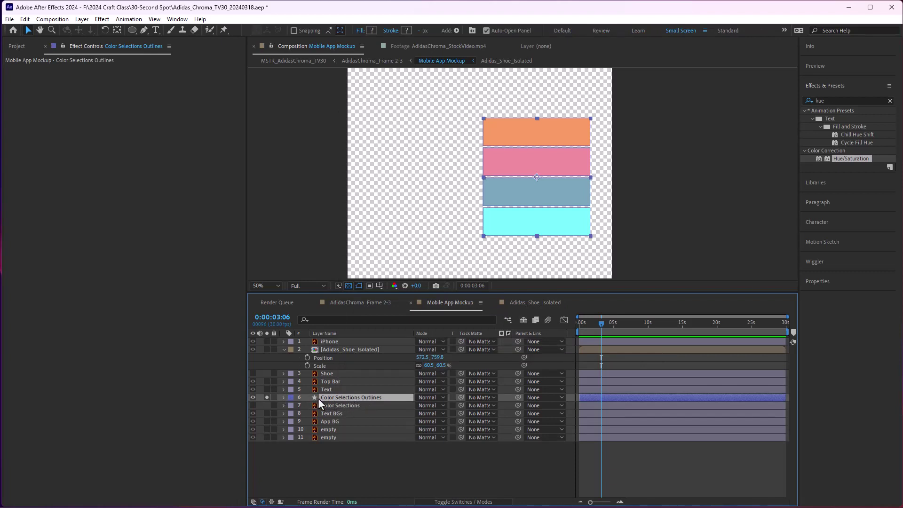
- Examine the Color Selections Outlines contents to match shape groups to colour bars, inspecting Group 1's fill and Group 2's path
{"action": "left_click", "coordinate": [283, 397]}
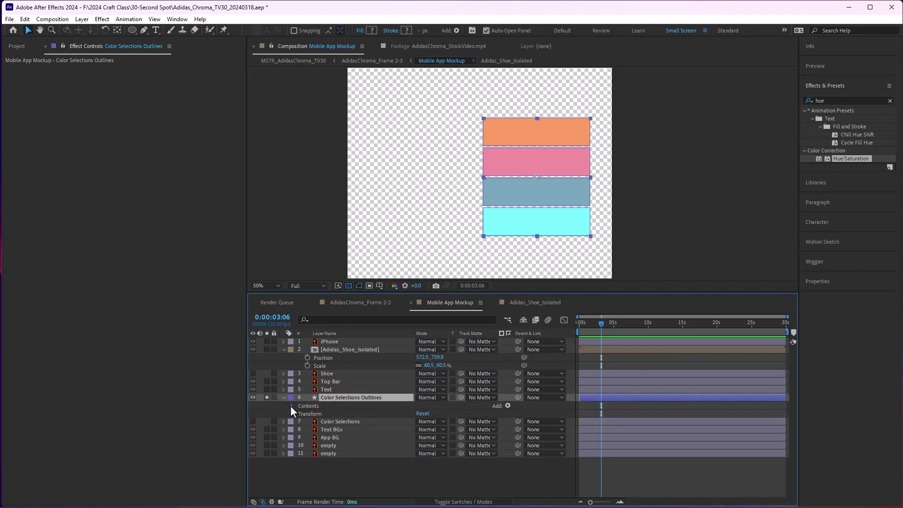
{"action": "left_click", "coordinate": [291, 406]}
{"action": "left_click", "coordinate": [300, 414]}
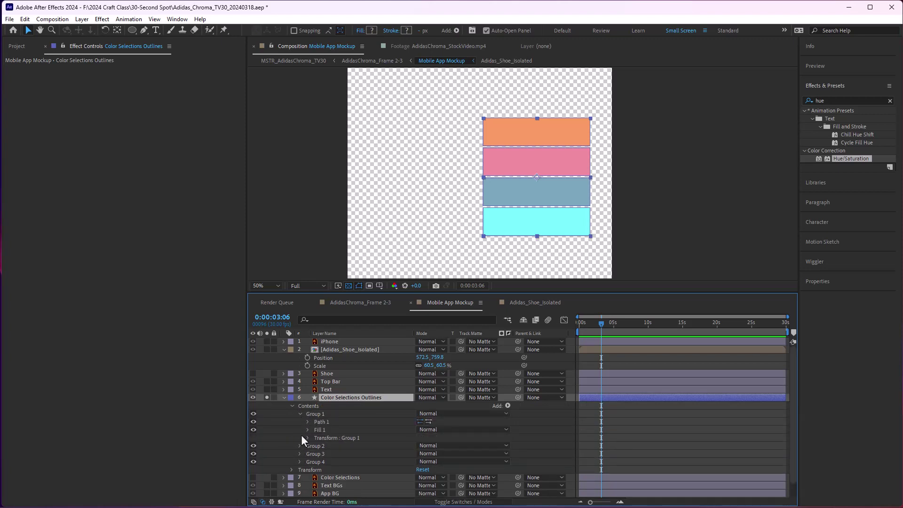
{"action": "left_click", "coordinate": [307, 430]}
{"action": "left_click", "coordinate": [317, 421]}
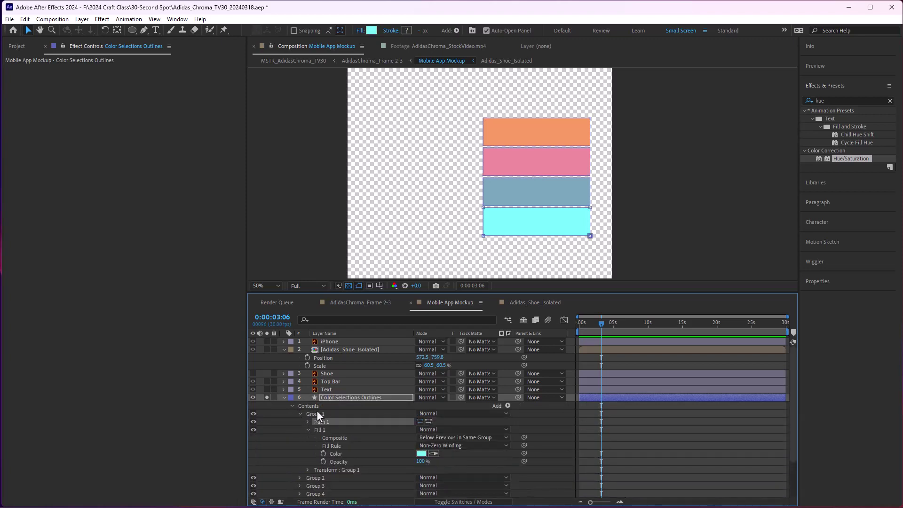
{"action": "left_click", "coordinate": [317, 414]}
{"action": "left_click", "coordinate": [318, 421]}
{"action": "left_click", "coordinate": [320, 427]}
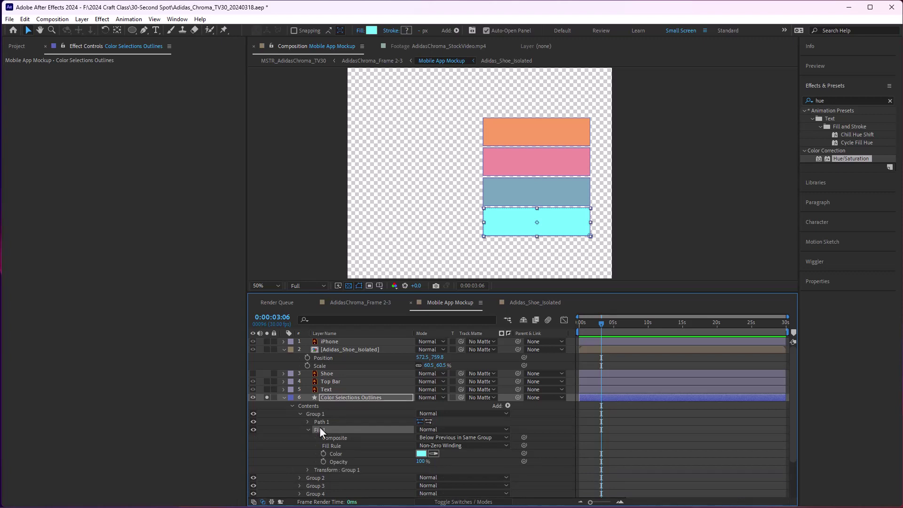
{"action": "left_click", "coordinate": [328, 438]}
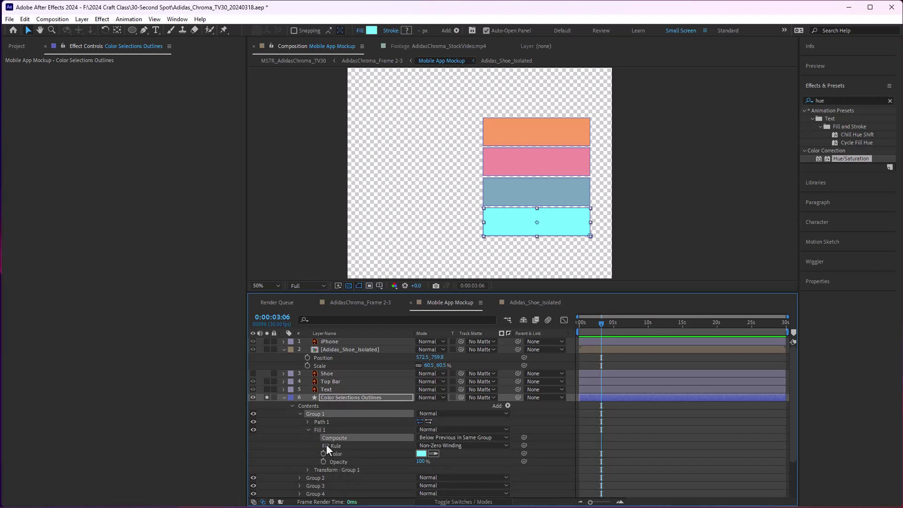
{"action": "left_click", "coordinate": [308, 430]}
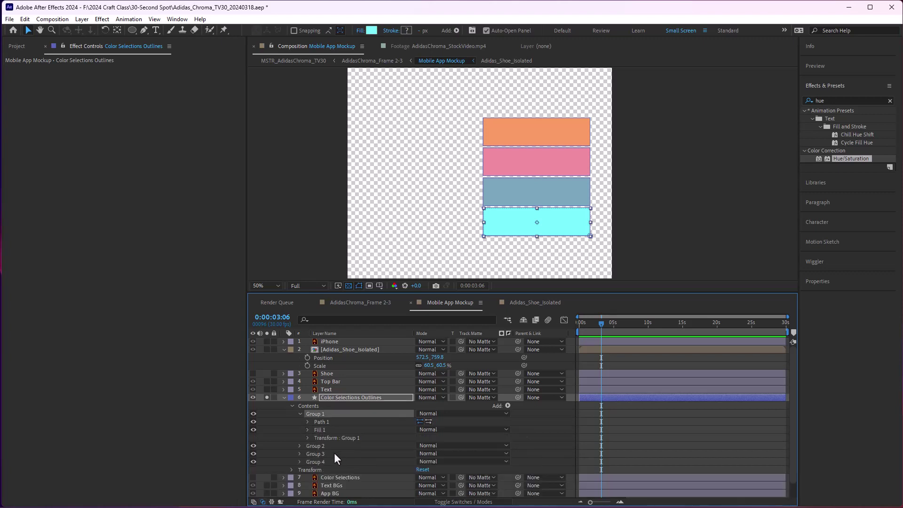
{"action": "left_click", "coordinate": [300, 446]}
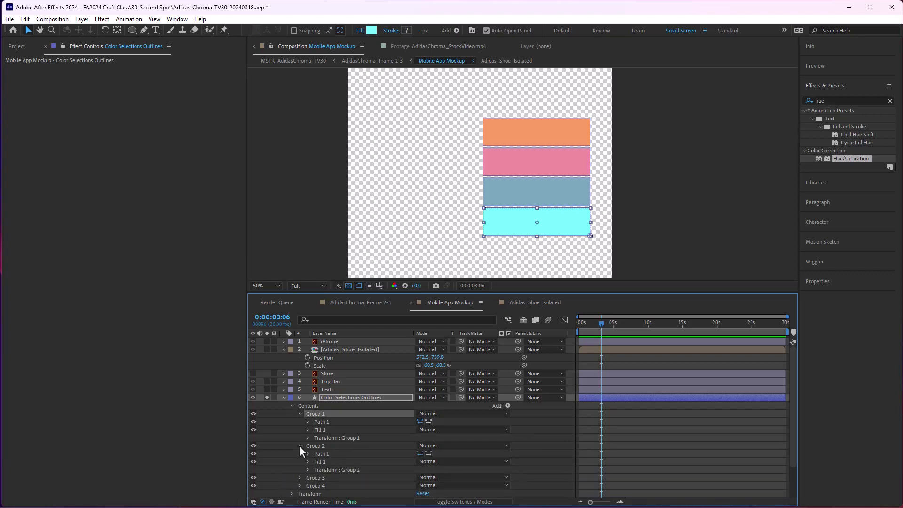
{"action": "left_click", "coordinate": [307, 453]}
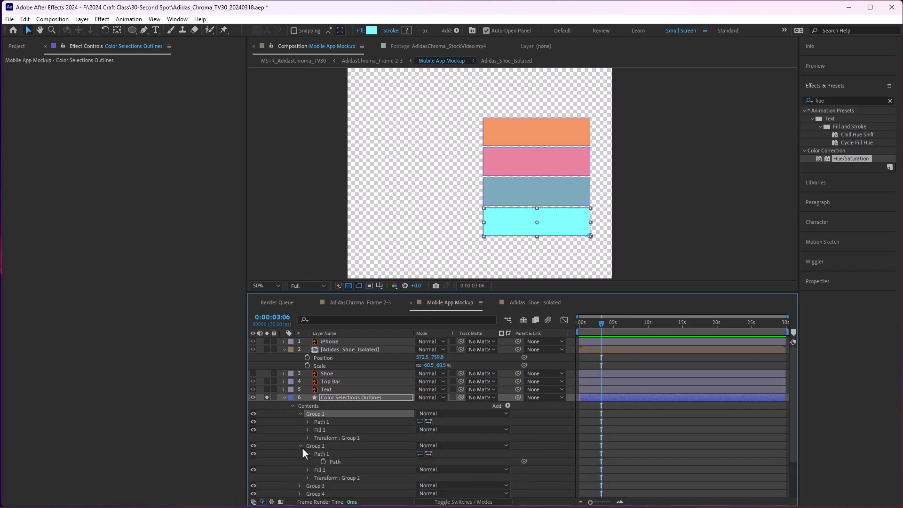
{"action": "key", "text": "F2"}
{"action": "left_click", "coordinate": [298, 413]}
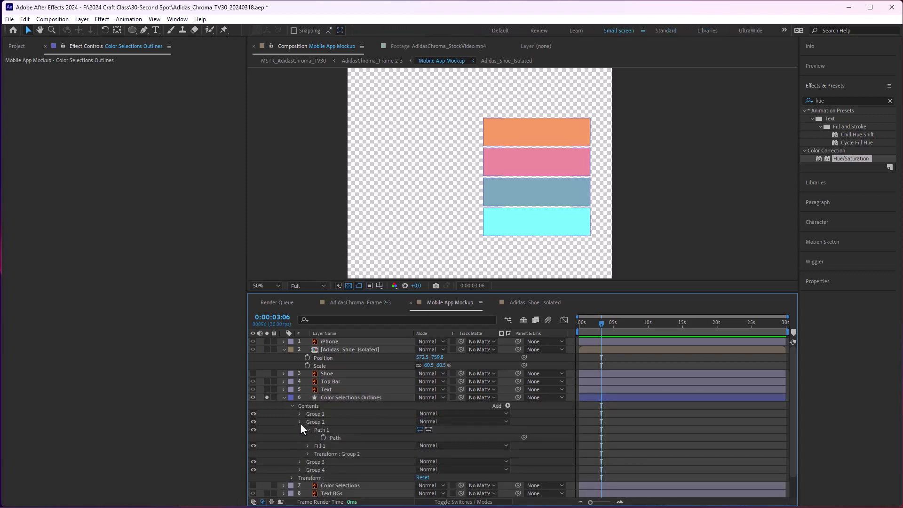
{"action": "left_click", "coordinate": [300, 422]}
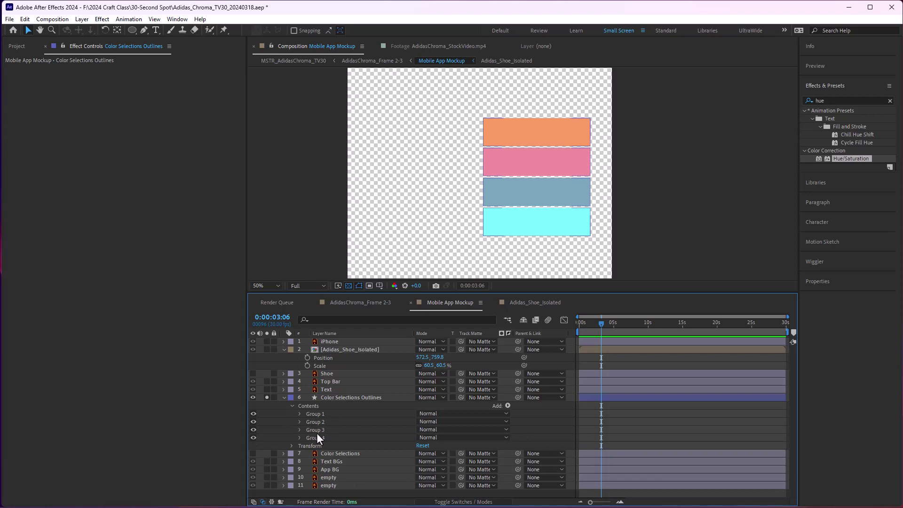
- Reveal the fill of Group 4, the orange bar, and set a Color keyframe at 0:00:03:06
{"action": "left_click", "coordinate": [317, 436]}
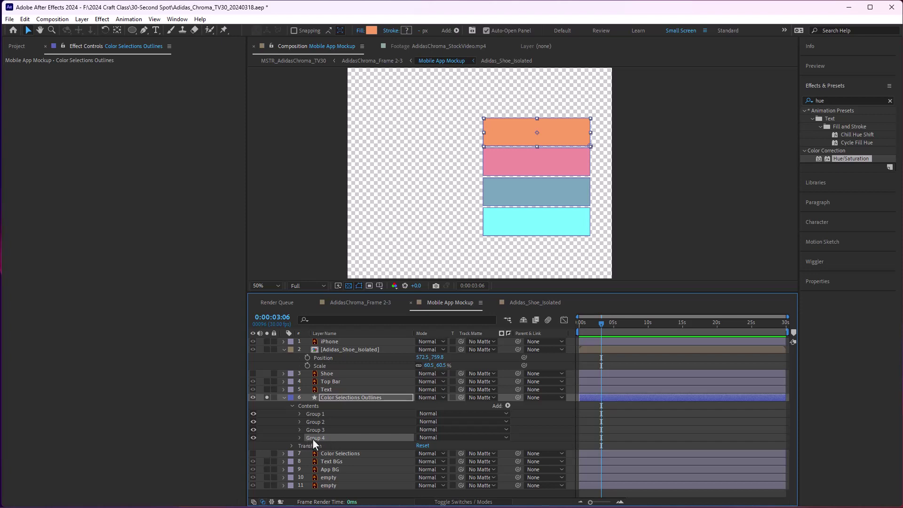
{"action": "left_click", "coordinate": [299, 438]}
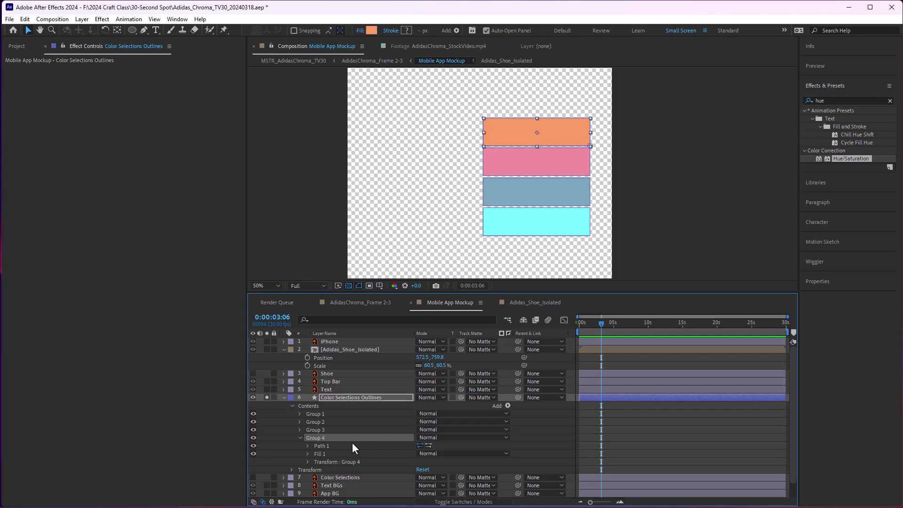
{"action": "left_click", "coordinate": [307, 454]}
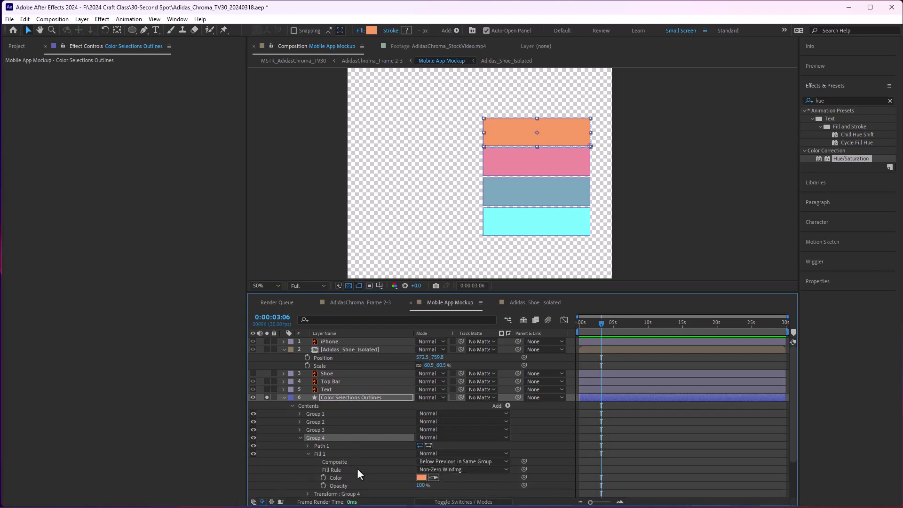
{"action": "scroll", "coordinate": [348, 463], "scroll_direction": "down", "scroll_amount": 1}
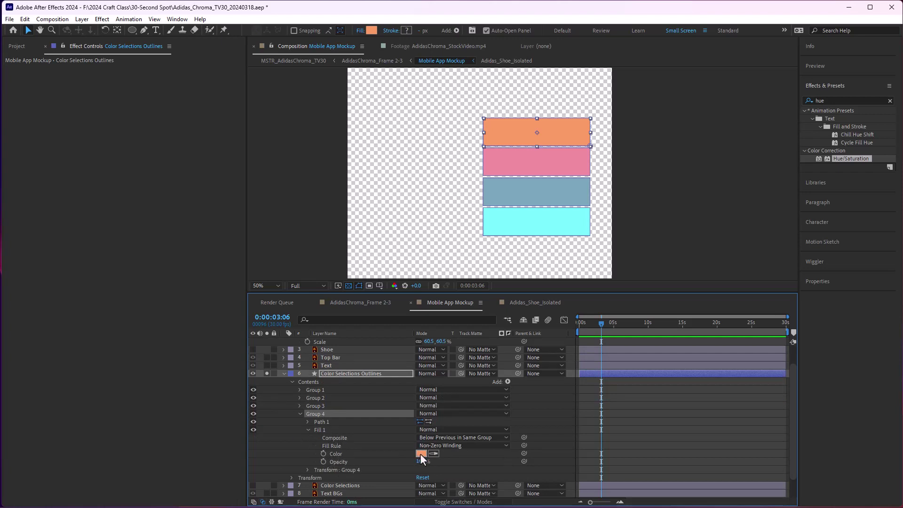
{"action": "left_click", "coordinate": [323, 453]}
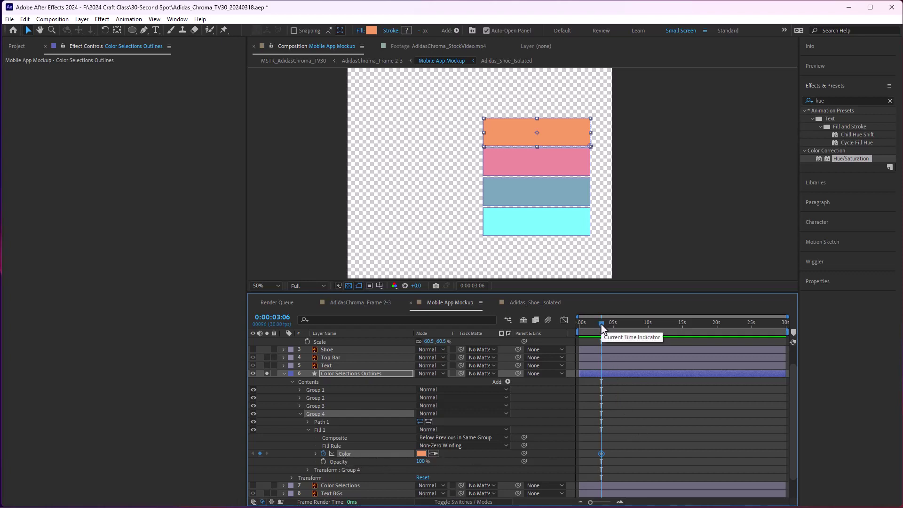
- At 0:00:04:01, keyframe Group 4's fill color to 97AFE3
{"action": "left_click_drag", "start_coordinate": [600, 323], "coordinate": [606, 324]}
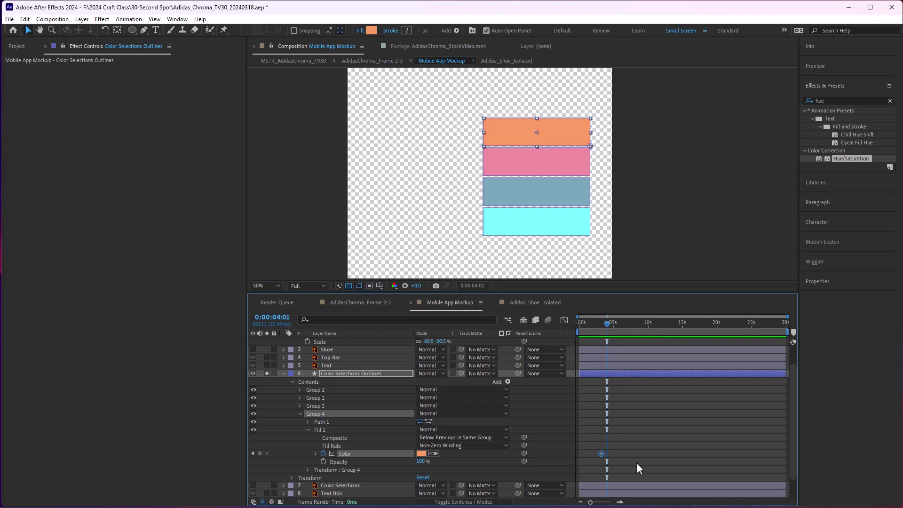
{"action": "left_click", "coordinate": [420, 454]}
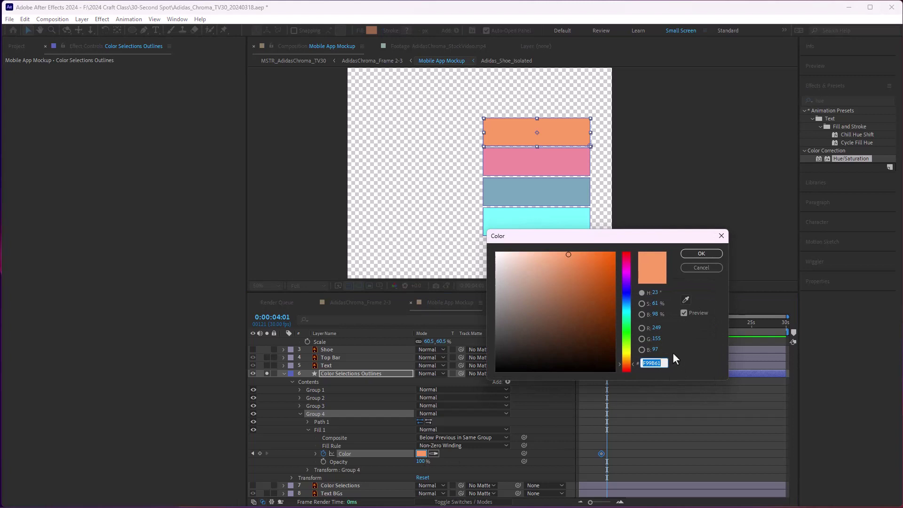
{"action": "type", "text": "97AFE3"}
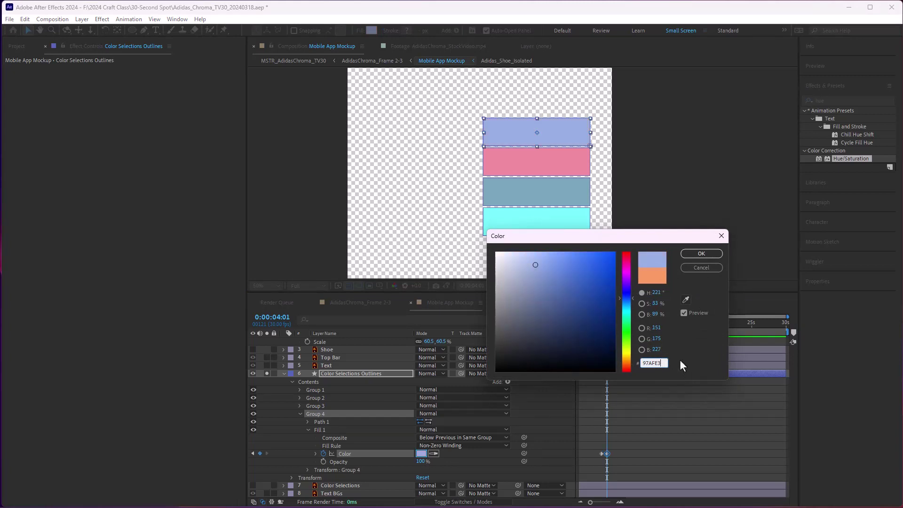
{"action": "left_click", "coordinate": [693, 255]}
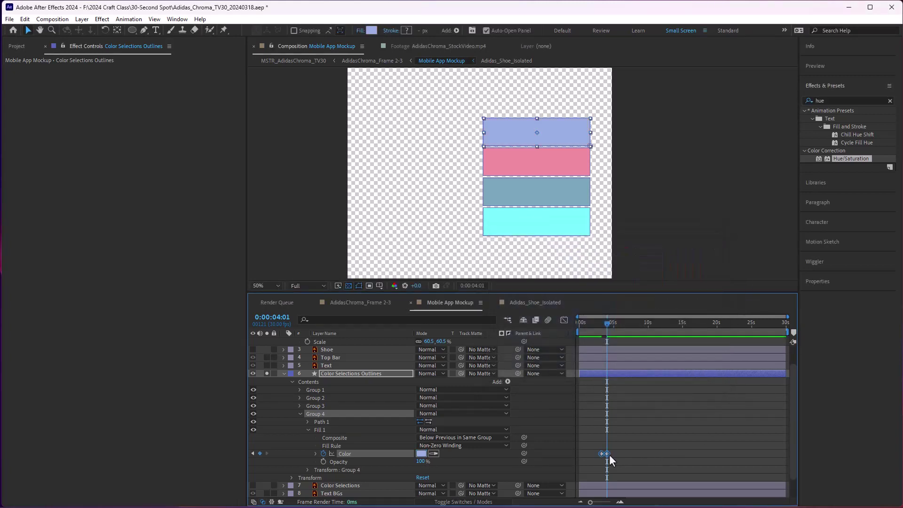
- Move Group 4's second Color keyframe slightly earlier and preview the colour change from 0:00:02:08
{"action": "left_click_drag", "start_coordinate": [604, 325], "coordinate": [592, 326]}
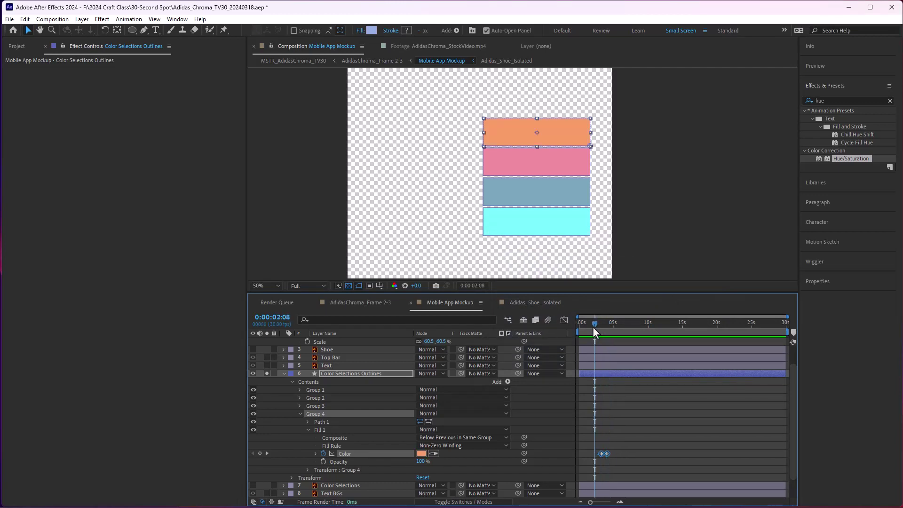
{"action": "left_click", "coordinate": [618, 438]}
{"action": "left_click_drag", "start_coordinate": [608, 453], "coordinate": [605, 454]}
{"action": "key", "text": "space"}
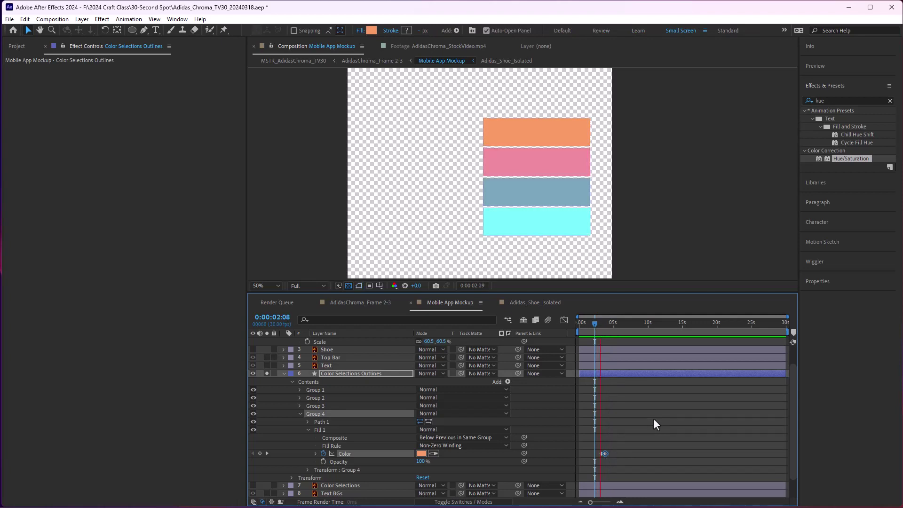
{"action": "key", "text": "space"}
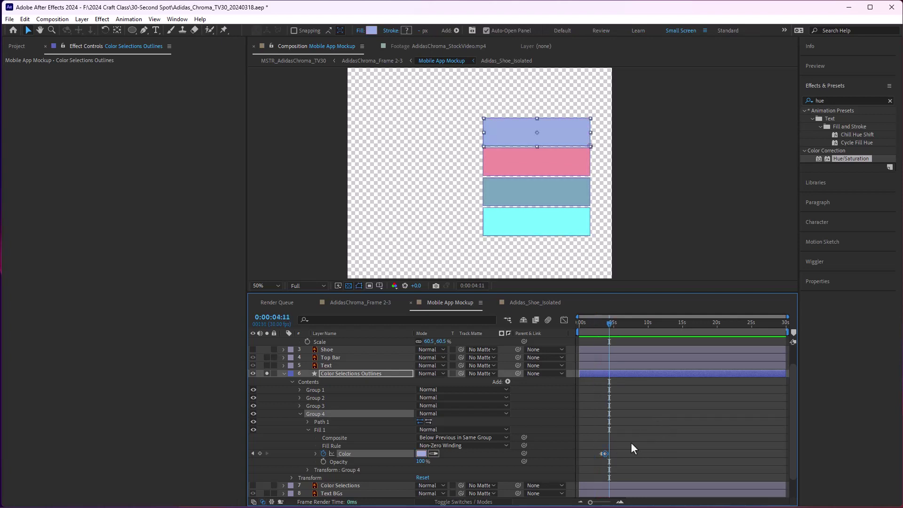
- Move Group 4's second Color keyframe closer to the first in two adjustments, previewing the faster colour change
{"action": "scroll", "coordinate": [631, 441], "scroll_direction": "up", "scroll_amount": 5, "text": "alt"}
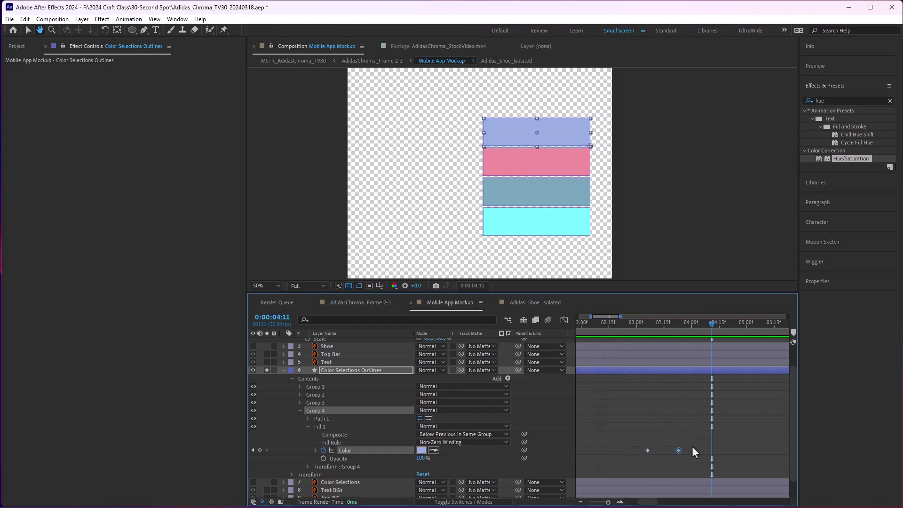
{"action": "left_click_drag", "start_coordinate": [678, 450], "coordinate": [659, 450]}
{"action": "left_click_drag", "start_coordinate": [640, 329], "coordinate": [631, 325]}
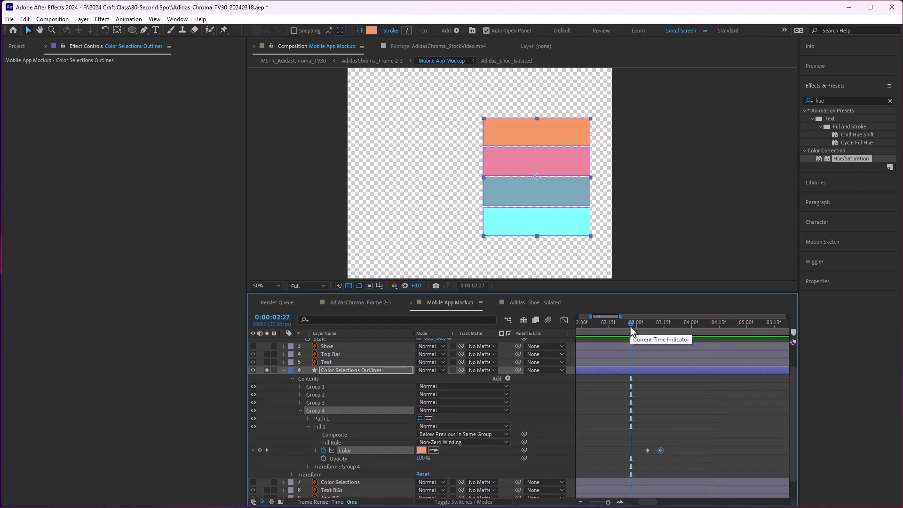
{"action": "key", "text": "space"}
{"action": "key", "text": "space"}
{"action": "left_click_drag", "start_coordinate": [660, 450], "coordinate": [655, 450]}
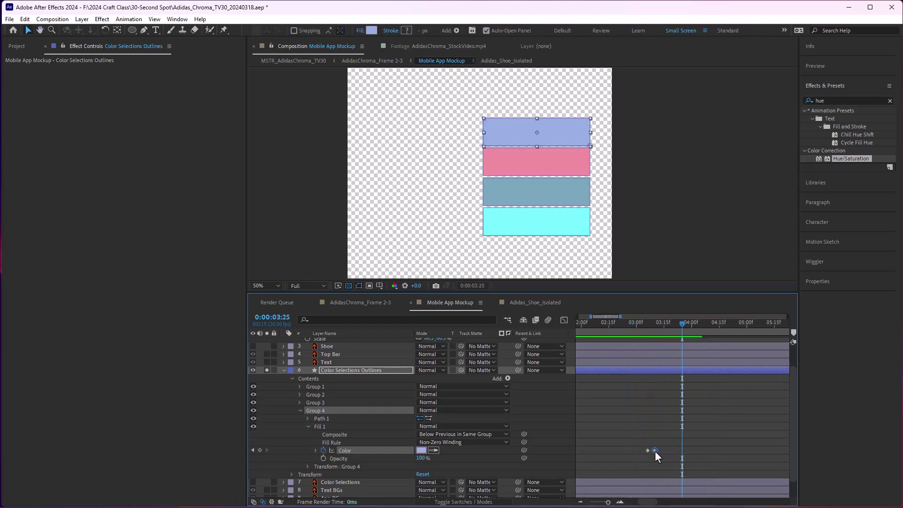
{"action": "left_click_drag", "start_coordinate": [615, 325], "coordinate": [606, 325]}
{"action": "key", "text": "space"}
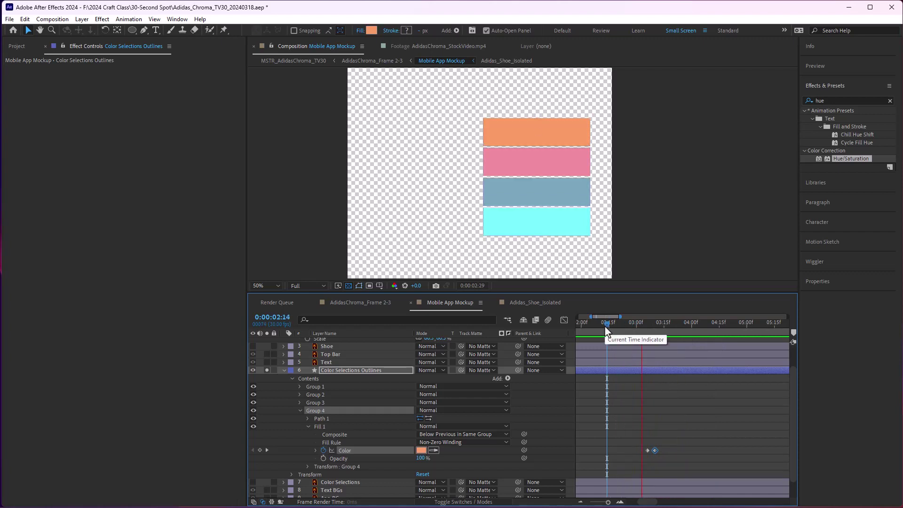
{"action": "key", "text": "space"}
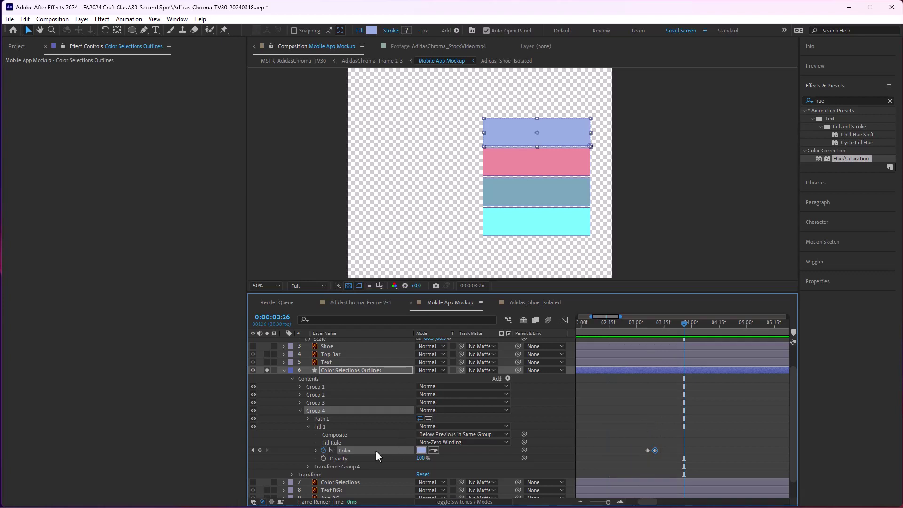
- Turn off solo for Color Selections Outlines and preview the swatch's colour change within the full mockup
{"action": "left_click", "coordinate": [266, 370]}
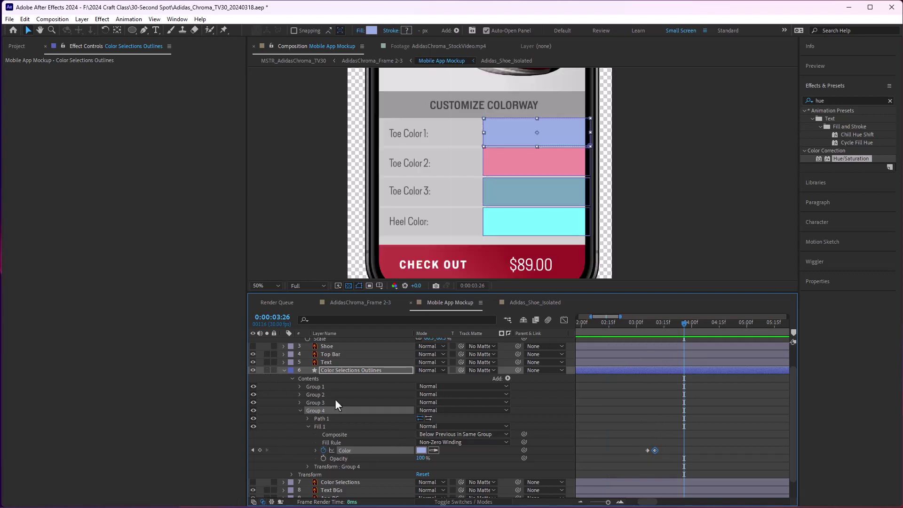
{"action": "left_click", "coordinate": [642, 326]}
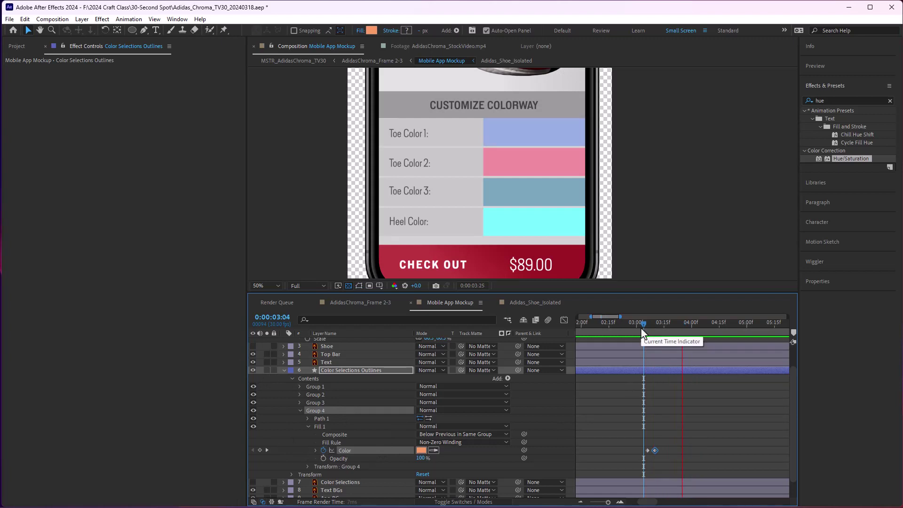
{"action": "left_click_drag", "start_coordinate": [641, 327], "coordinate": [610, 324]}
{"action": "key", "text": "space"}
{"action": "left_click", "coordinate": [636, 422]}
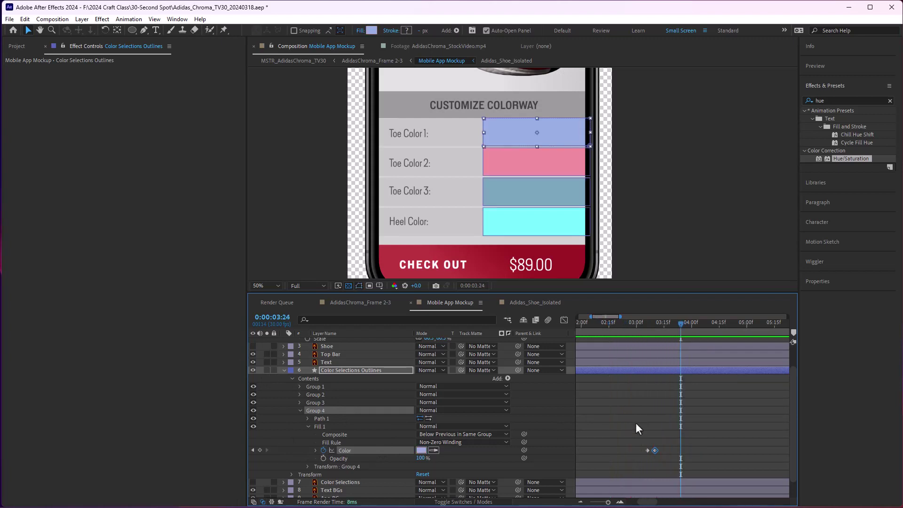
- Show only the layer's keyframed Color and shift both Color keyframes around 0:00:03:17, when the Green Checkmark flash starts in AdidasChroma_Frame 2-3
{"action": "left_click", "coordinate": [642, 368]}
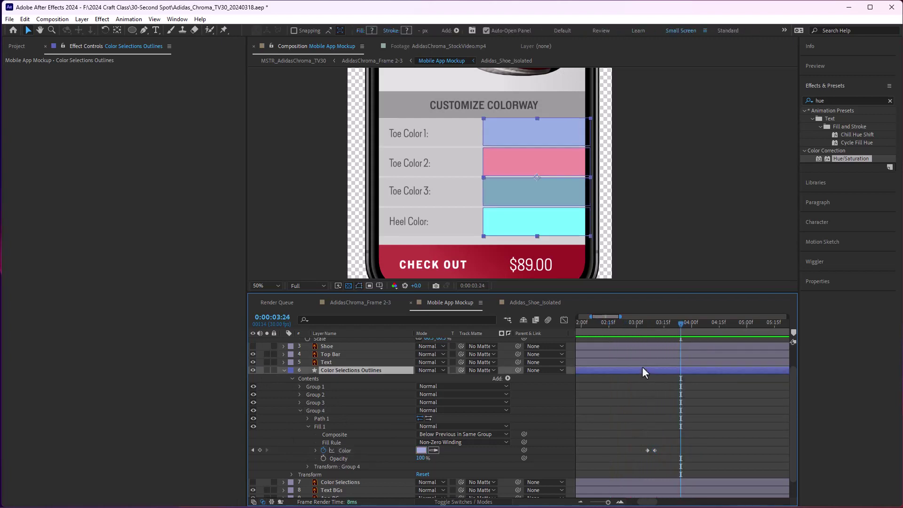
{"action": "key", "text": "u"}
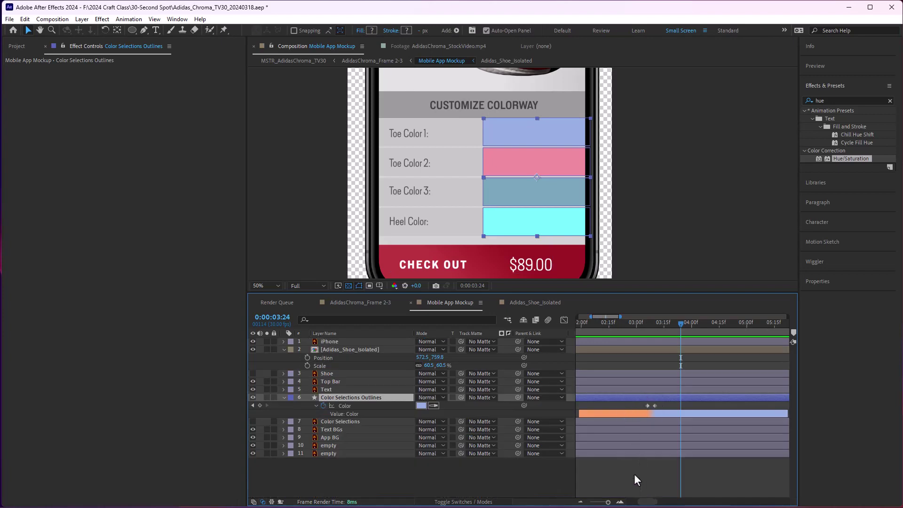
{"action": "key", "text": "Tab"}
{"action": "left_click", "coordinate": [572, 473]}
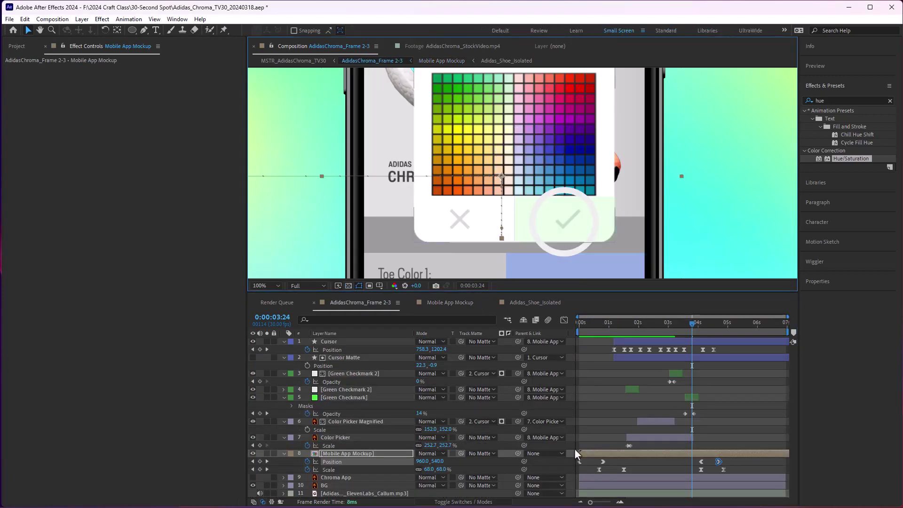
{"action": "left_click", "coordinate": [689, 323]}
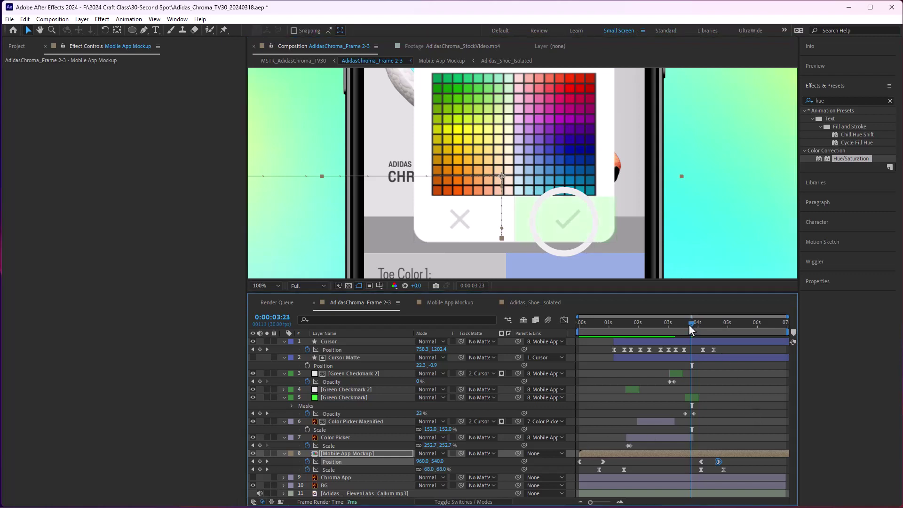
{"action": "left_click", "coordinate": [690, 324]}
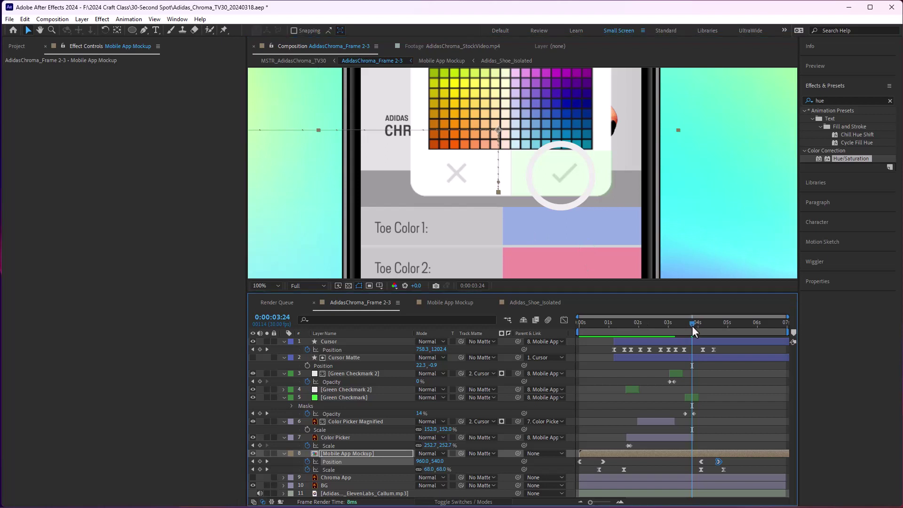
{"action": "mouse_move", "coordinate": [692, 325]}
{"action": "left_mouse_down"}
{"action": "mouse_move", "coordinate": [663, 326]}
{"action": "mouse_move", "coordinate": [685, 328]}
{"action": "left_mouse_up"}
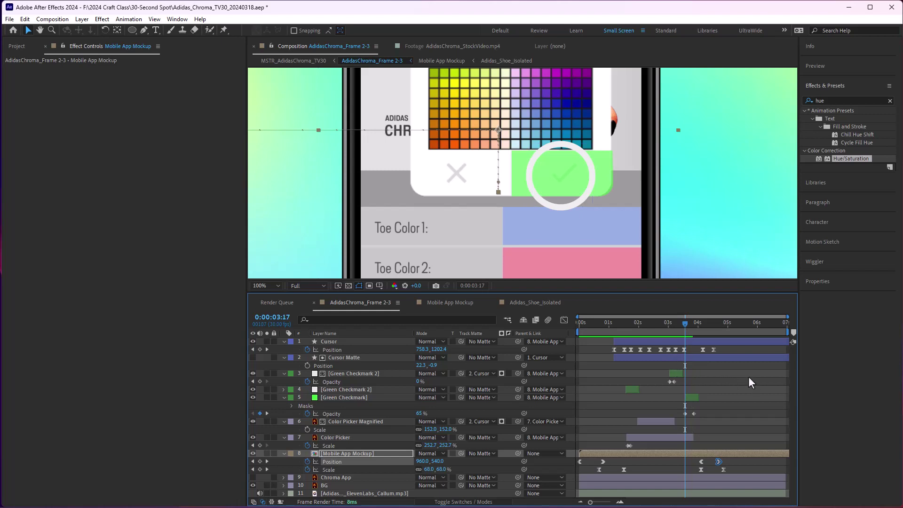
{"action": "double_click", "coordinate": [686, 453]}
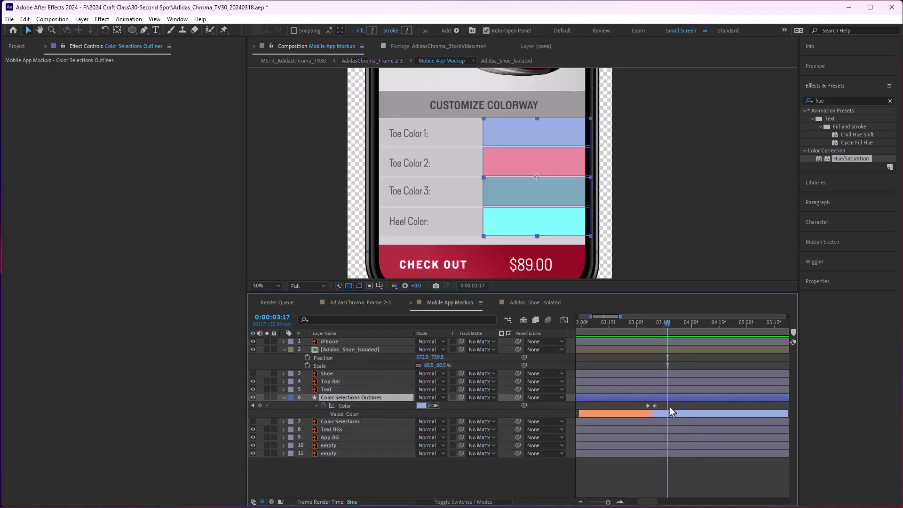
{"action": "left_click_drag", "start_coordinate": [641, 408], "coordinate": [672, 408]}
- Return to AdidasChroma_Frame 2-3 and preview the swatch change timing from 0:00:03:00
{"action": "key", "text": "Tab"}
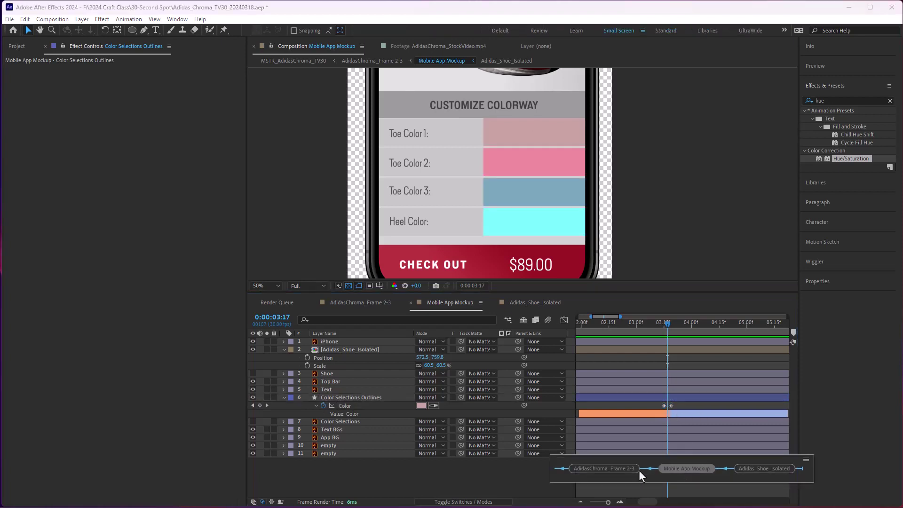
{"action": "left_click", "coordinate": [639, 470]}
{"action": "left_click_drag", "start_coordinate": [685, 323], "coordinate": [667, 321]}
{"action": "key", "text": "space"}
{"action": "key", "text": "space"}
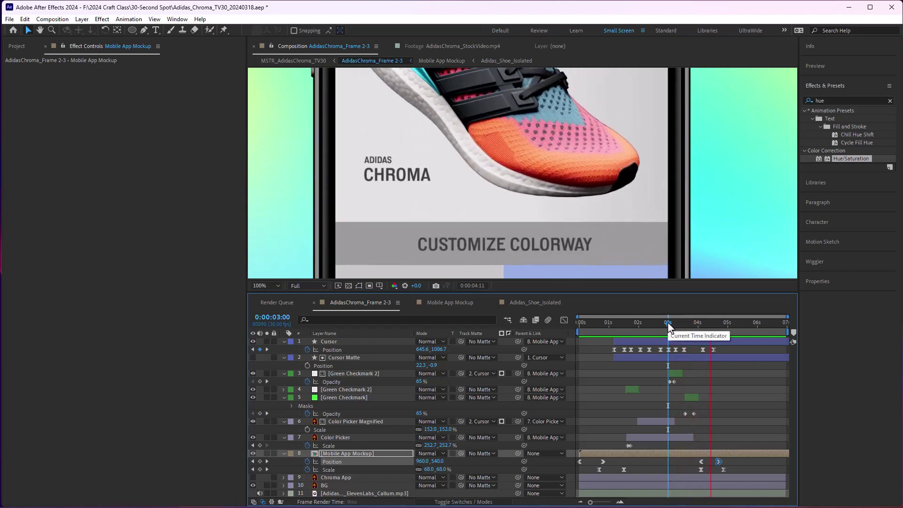
- At 0:00:03:22, move the Green Checkmark mask's outer edge and rounded corner points inward to fit the color picker's confirm button
{"action": "mouse_move", "coordinate": [680, 325]}
{"action": "left_mouse_down"}
{"action": "mouse_move", "coordinate": [698, 319]}
{"action": "mouse_move", "coordinate": [689, 320]}
{"action": "left_mouse_up"}
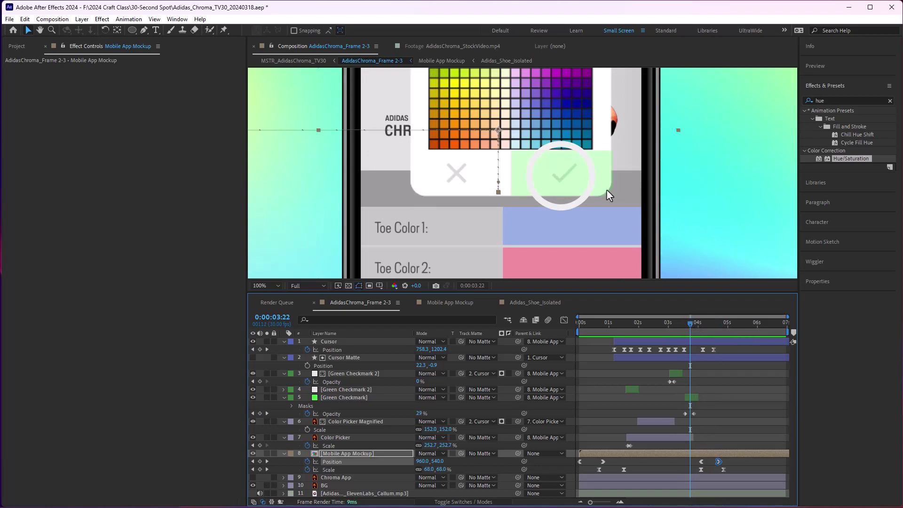
{"action": "left_click", "coordinate": [269, 281]}
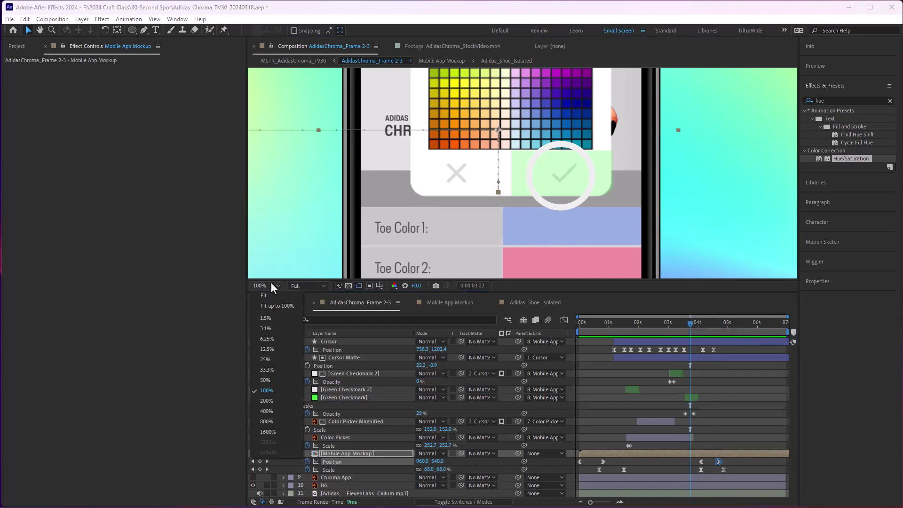
{"action": "left_click", "coordinate": [276, 400]}
{"action": "scroll", "coordinate": [564, 212], "scroll_direction": "right", "scroll_amount": 3}
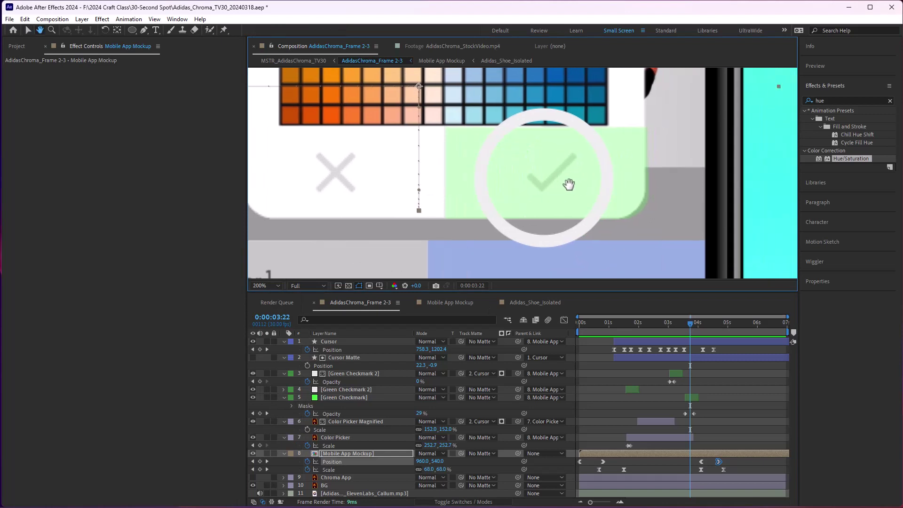
{"action": "left_click", "coordinate": [687, 396]}
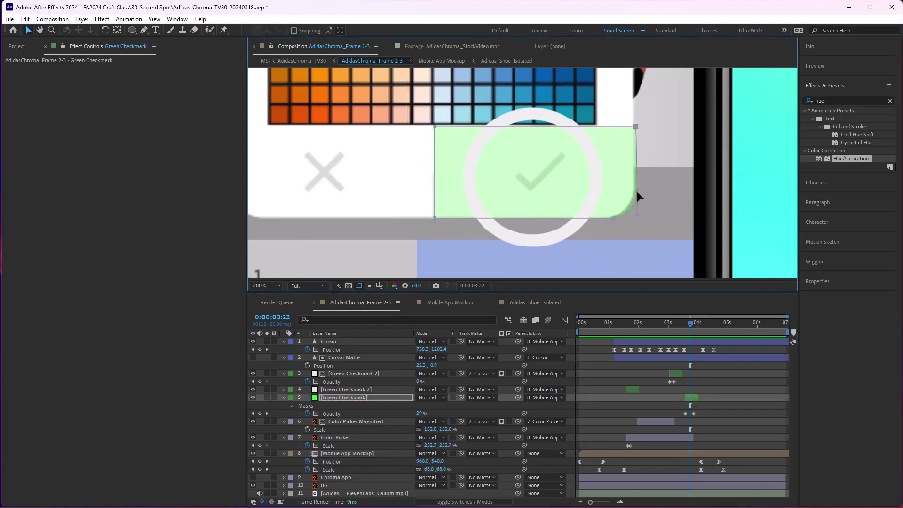
{"action": "left_click_drag", "start_coordinate": [636, 190], "coordinate": [632, 189]}
{"action": "left_click_drag", "start_coordinate": [633, 124], "coordinate": [630, 123]}
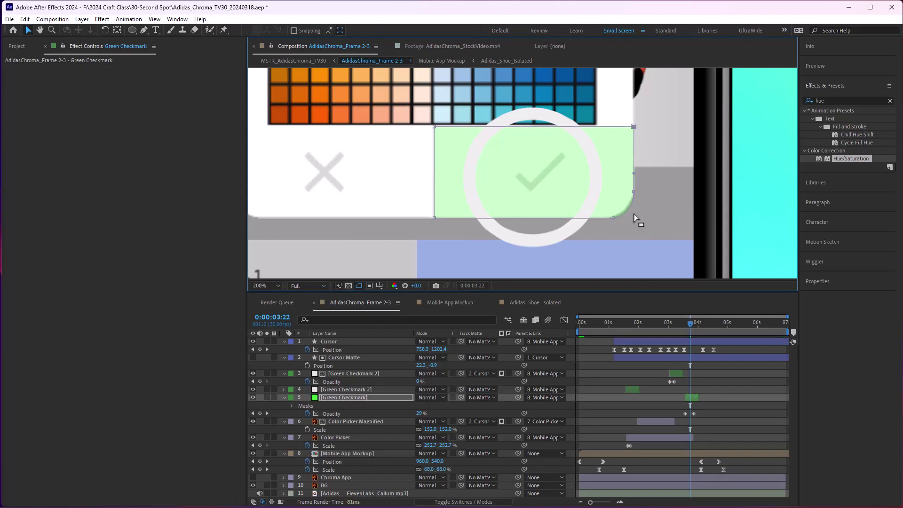
{"action": "left_click", "coordinate": [612, 218]}
{"action": "left_click_drag", "start_coordinate": [613, 218], "coordinate": [609, 217]}
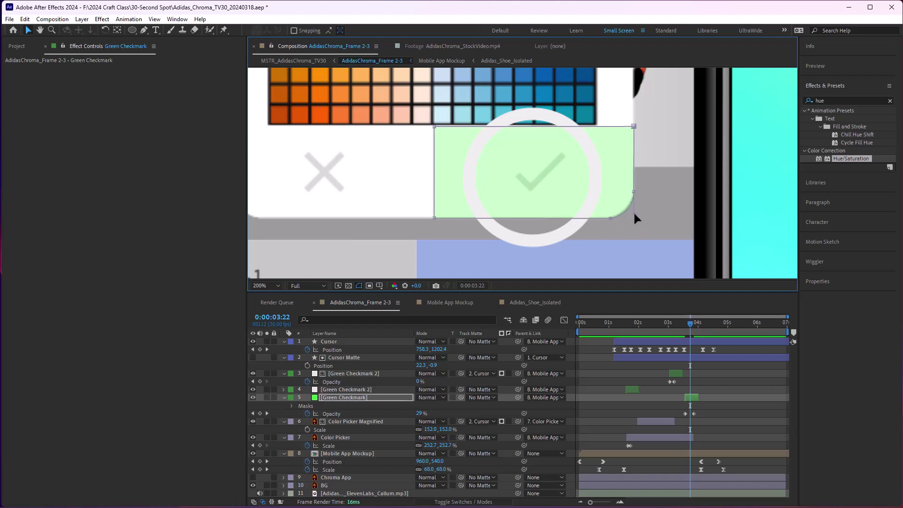
{"action": "left_click_drag", "start_coordinate": [634, 214], "coordinate": [611, 216]}
- Preview the checkmark confirmation and following zoom in AdidasChroma_Frame 2-3, and examine the shoe at 0:00:05:02
{"action": "mouse_move", "coordinate": [690, 325]}
{"action": "left_mouse_down"}
{"action": "mouse_move", "coordinate": [660, 326]}
{"action": "mouse_move", "coordinate": [699, 323]}
{"action": "left_mouse_up"}
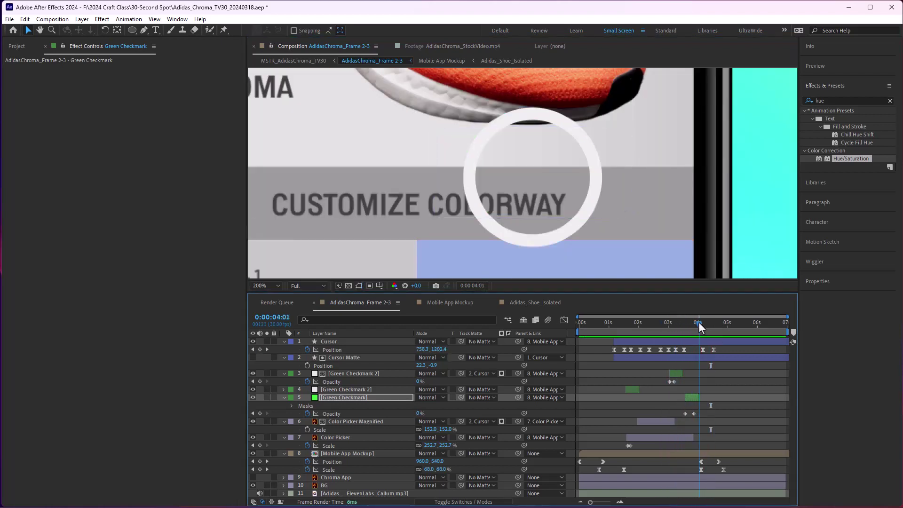
{"action": "left_click", "coordinate": [276, 282]}
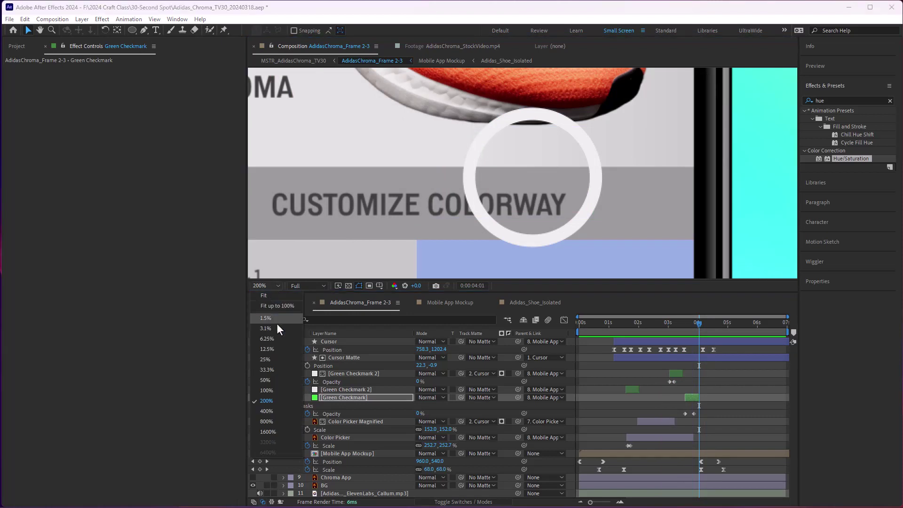
{"action": "left_click", "coordinate": [282, 399]}
{"action": "left_click", "coordinate": [275, 286]}
{"action": "left_click", "coordinate": [278, 389]}
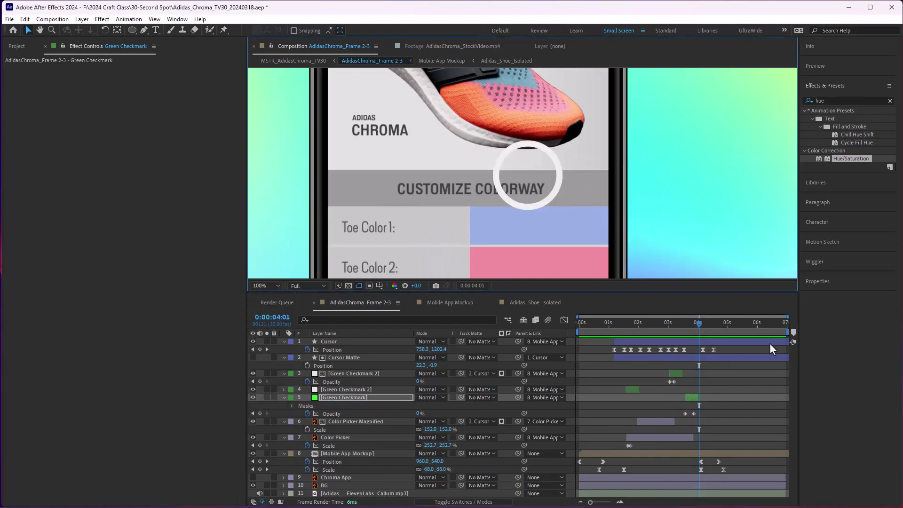
{"action": "key", "text": "h"}
{"action": "left_click_drag", "start_coordinate": [472, 220], "coordinate": [484, 217]}
{"action": "key", "text": "v"}
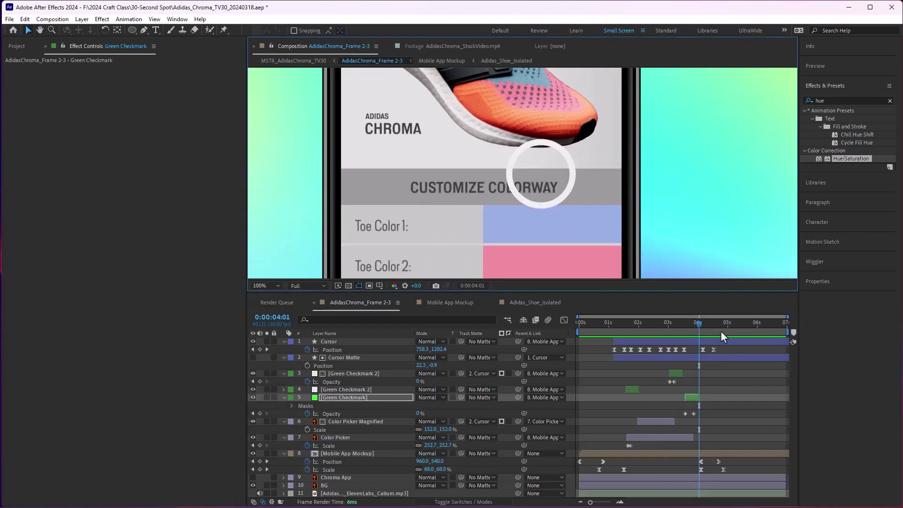
{"action": "left_click_drag", "start_coordinate": [682, 323], "coordinate": [661, 326]}
{"action": "key", "text": "space"}
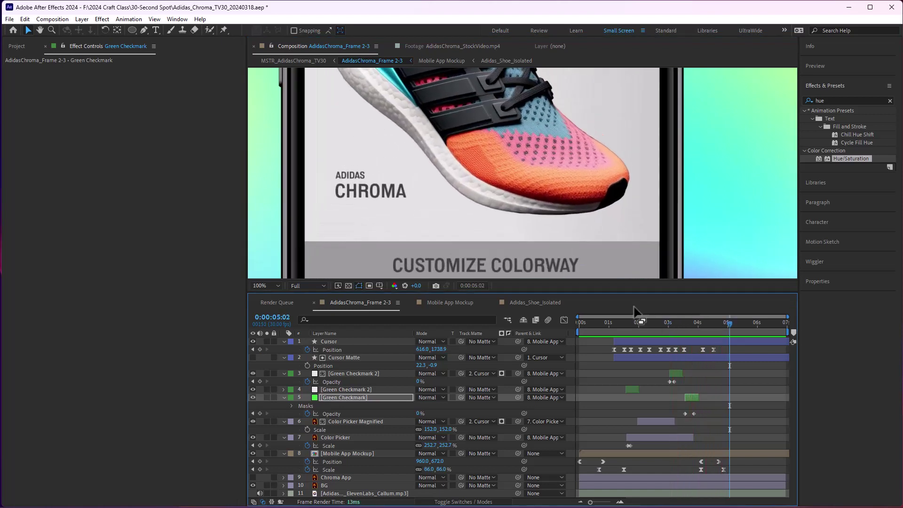
{"action": "key", "text": "h"}
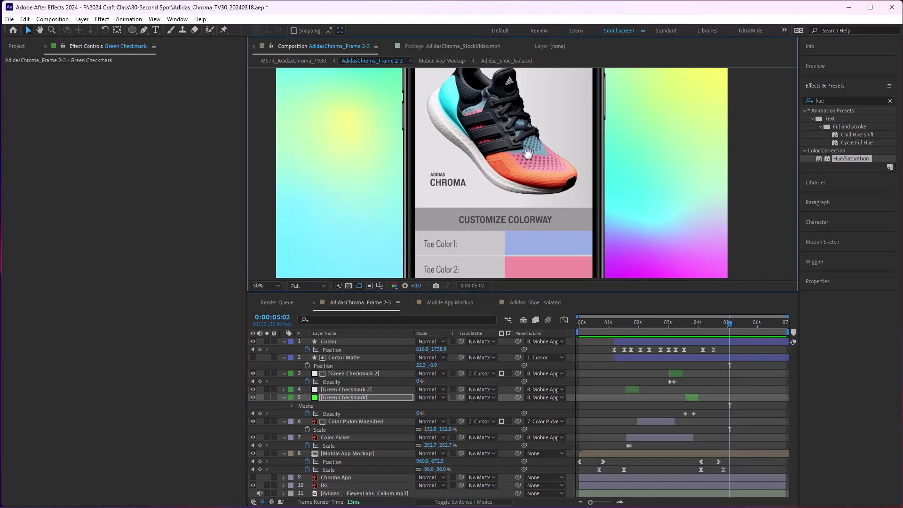
{"action": "left_click_drag", "start_coordinate": [527, 165], "coordinate": [536, 170]}
{"action": "key", "text": "v"}
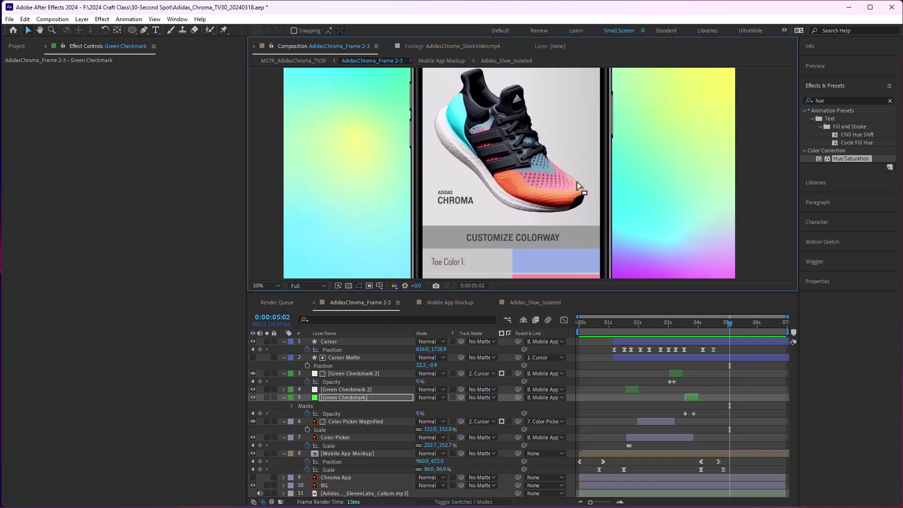
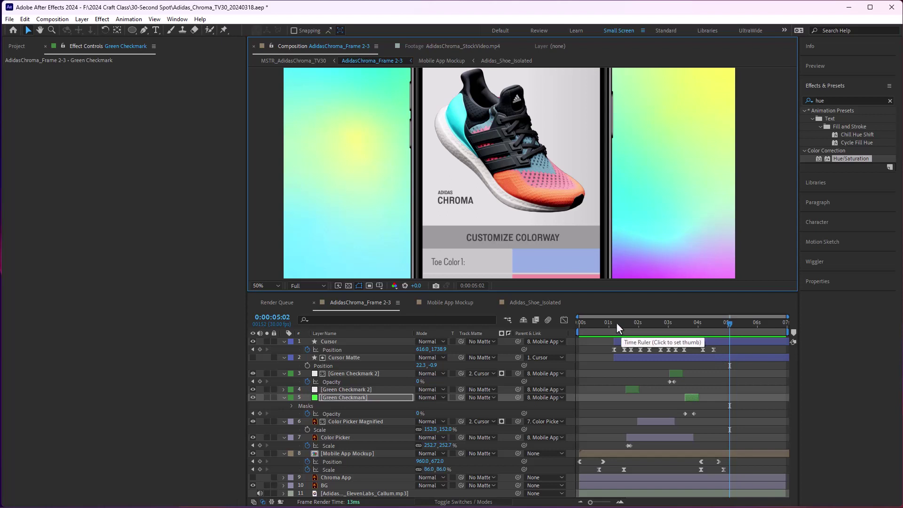
- Open the Mobile App Mockup composition and set its preview to 33.3% magnification at Third resolution with the shoe in view
{"action": "double_click", "coordinate": [727, 454]}
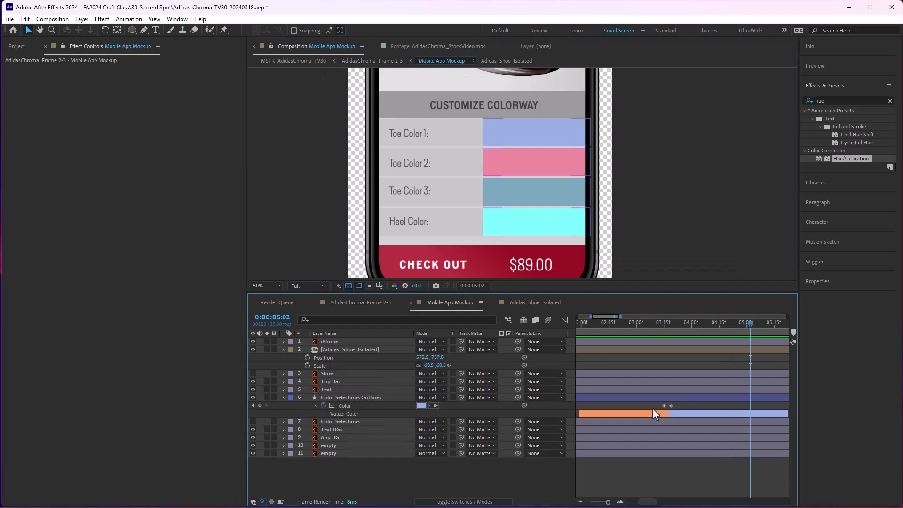
{"action": "key", "text": "space"}
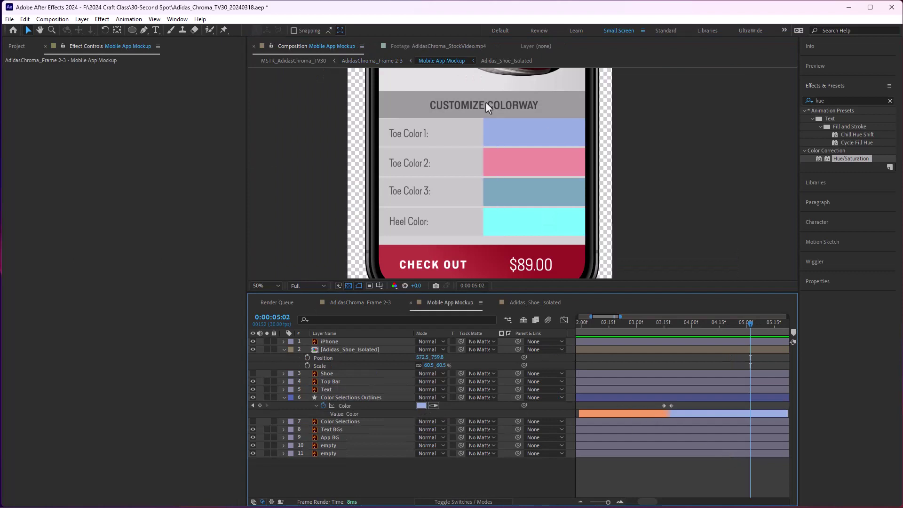
{"action": "left_click_drag", "start_coordinate": [485, 101], "coordinate": [511, 176]}
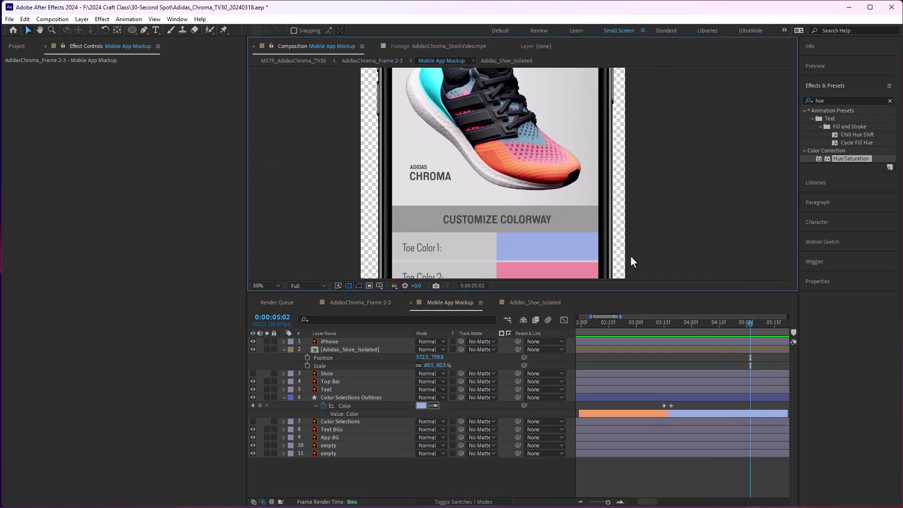
{"action": "left_click", "coordinate": [267, 285]}
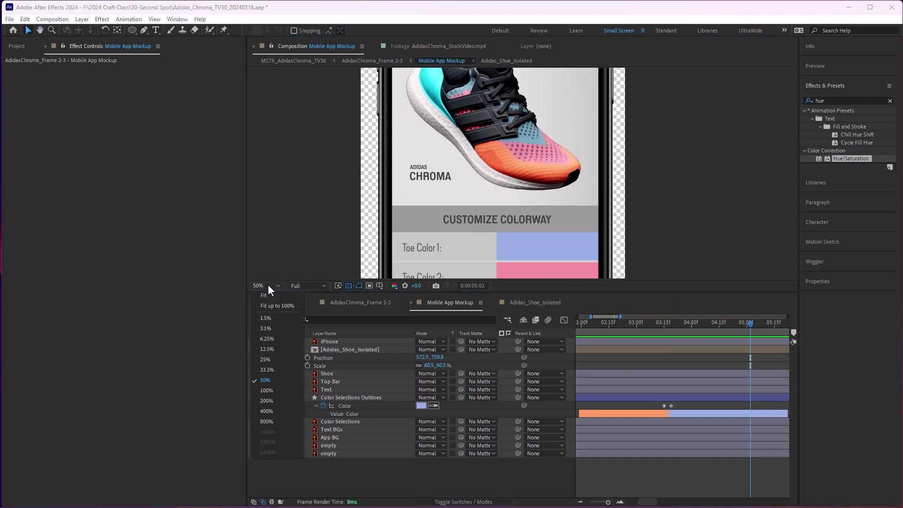
{"action": "left_click", "coordinate": [276, 370]}
{"action": "key", "text": "space"}
{"action": "left_click_drag", "start_coordinate": [542, 221], "coordinate": [550, 230]}
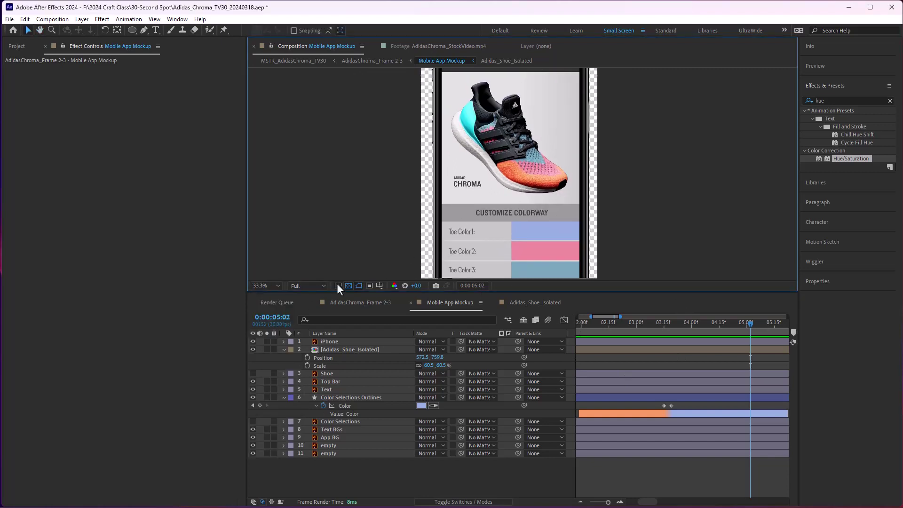
{"action": "left_click", "coordinate": [308, 285]}
{"action": "left_click", "coordinate": [318, 328]}
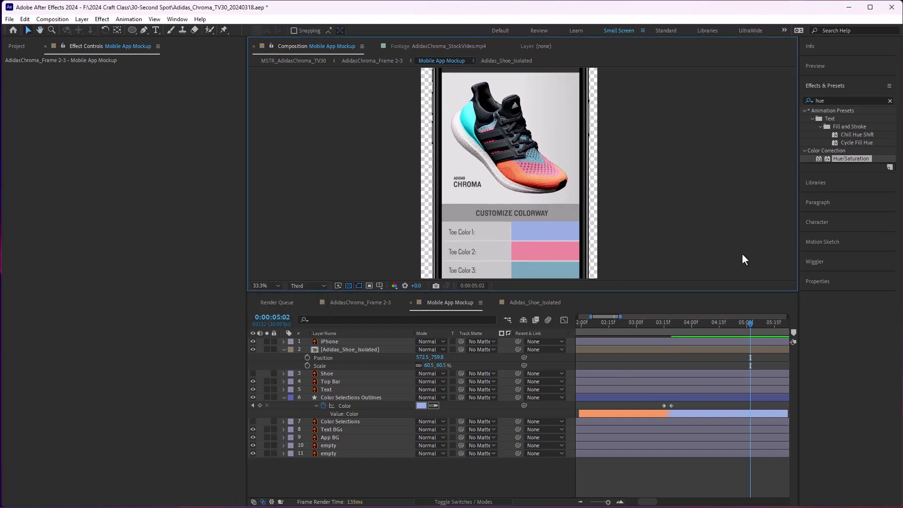
- Open the Adidas_Shoe_Isolated composition from its layer in Mobile App Mockup
{"action": "left_click", "coordinate": [688, 397]}
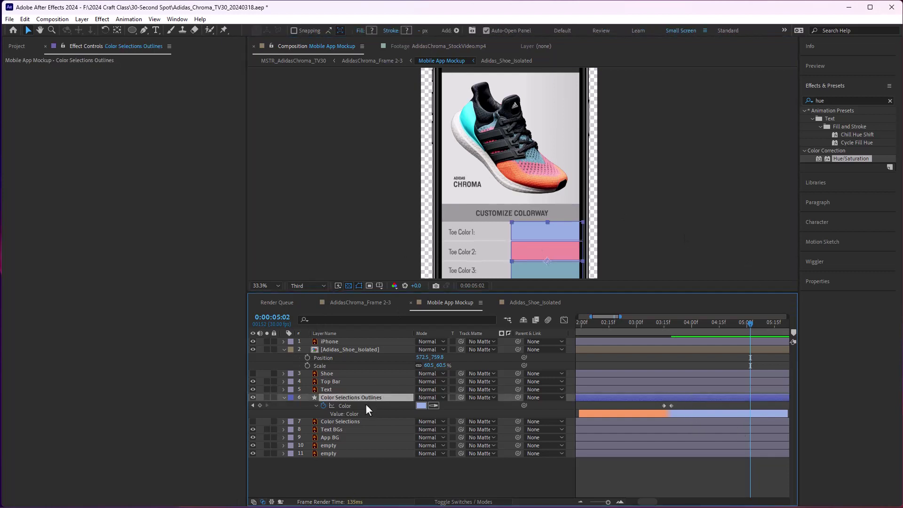
{"action": "left_click", "coordinate": [645, 461]}
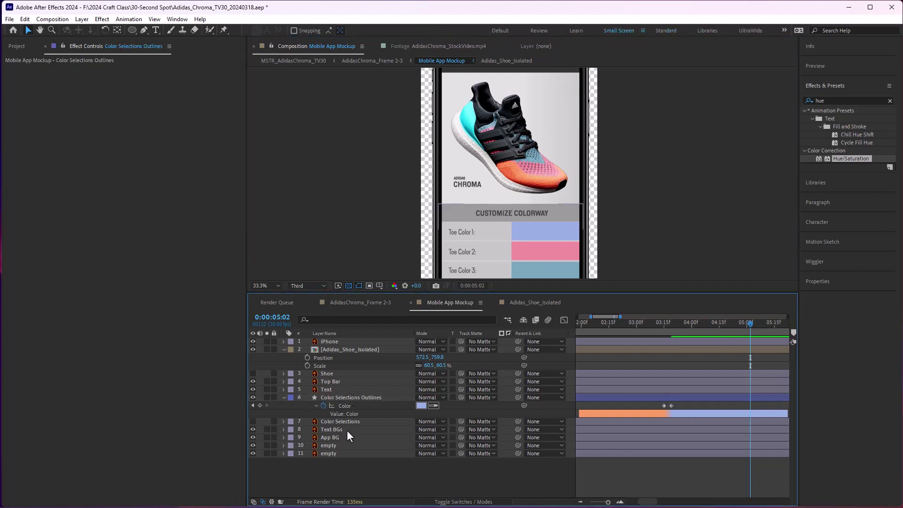
{"action": "left_click", "coordinate": [341, 350]}
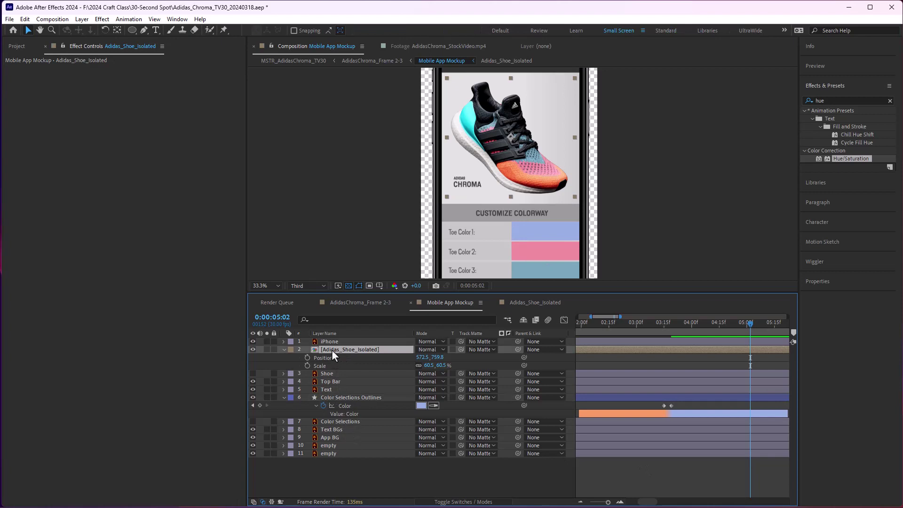
{"action": "double_click", "coordinate": [313, 350]}
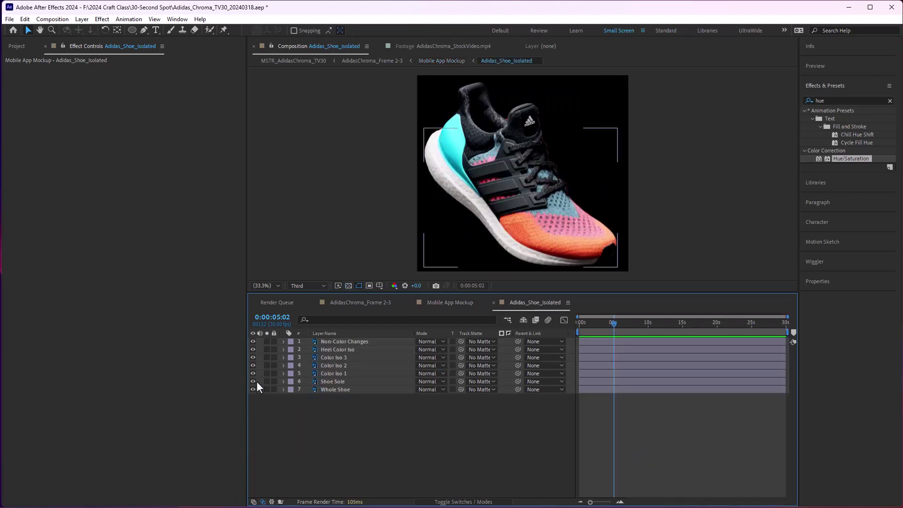
- Toggle the visibility of the shoe layers to examine which part each one isolates, and restore them all
{"action": "left_click", "coordinate": [252, 349]}
{"action": "left_click", "coordinate": [252, 349]}
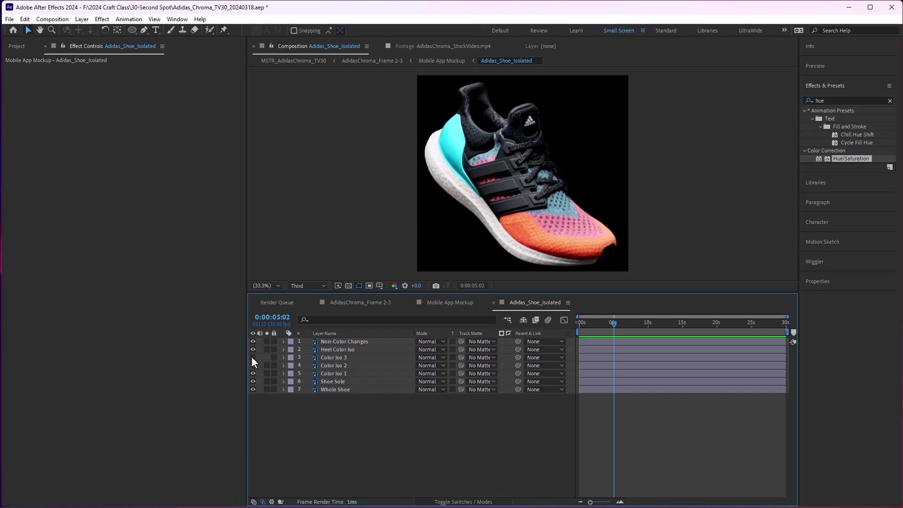
{"action": "left_click_drag", "start_coordinate": [255, 358], "coordinate": [255, 384]}
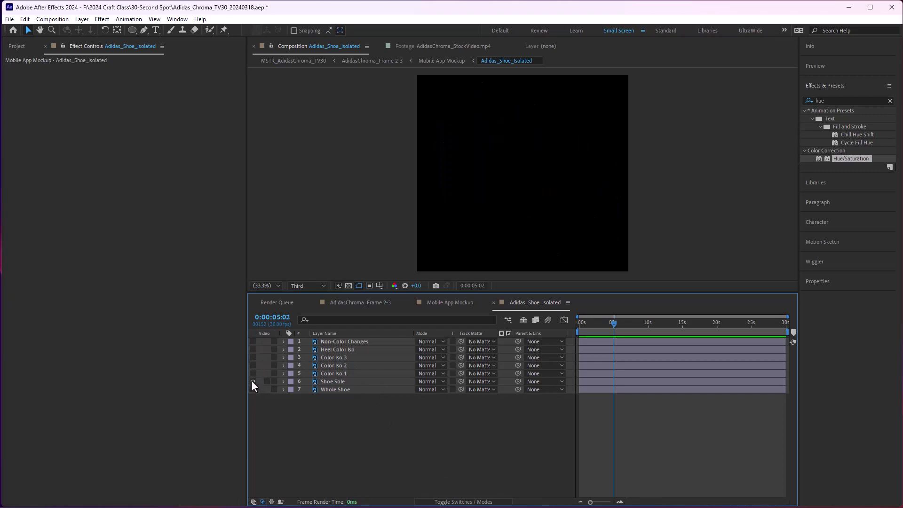
{"action": "left_click", "coordinate": [251, 380]}
{"action": "left_click", "coordinate": [253, 374]}
{"action": "left_click", "coordinate": [342, 373]}
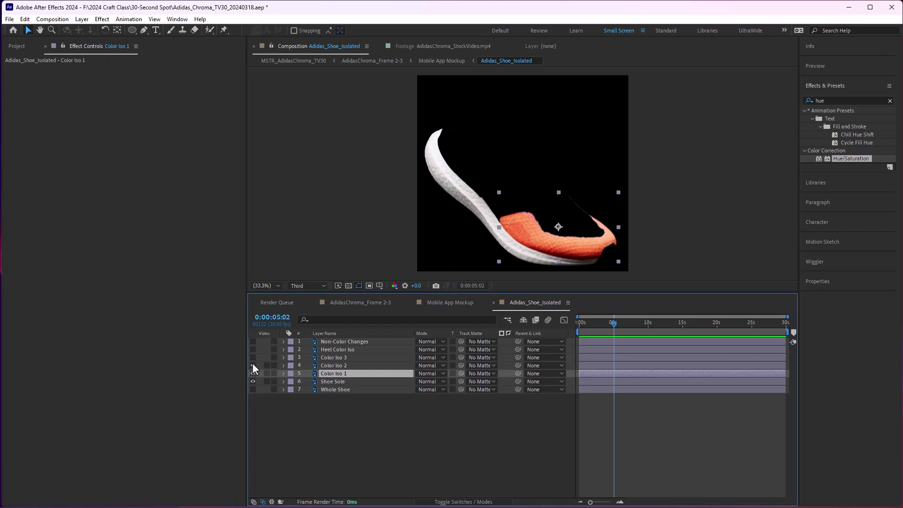
{"action": "left_click_drag", "start_coordinate": [252, 365], "coordinate": [253, 342]}
{"action": "left_click", "coordinate": [253, 389]}
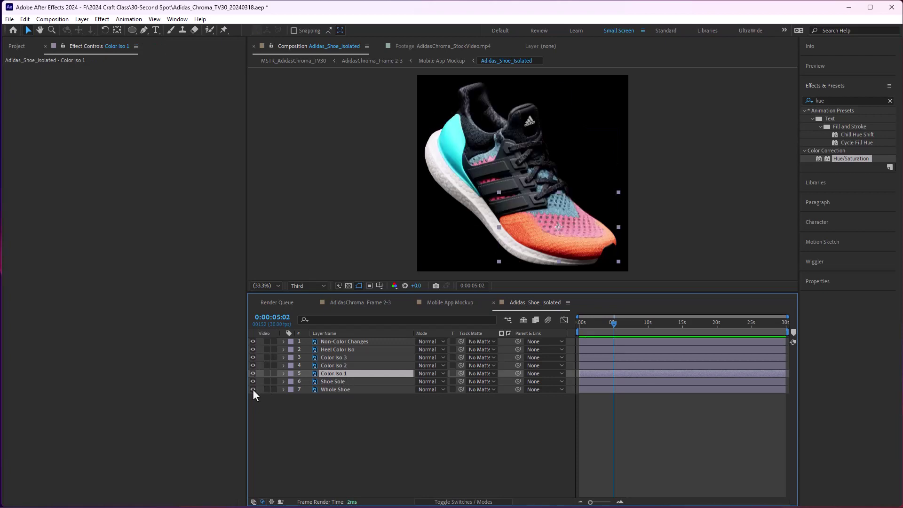
- Set the Color Iso 1 layer's label color to Orange
{"action": "left_click", "coordinate": [290, 373]}
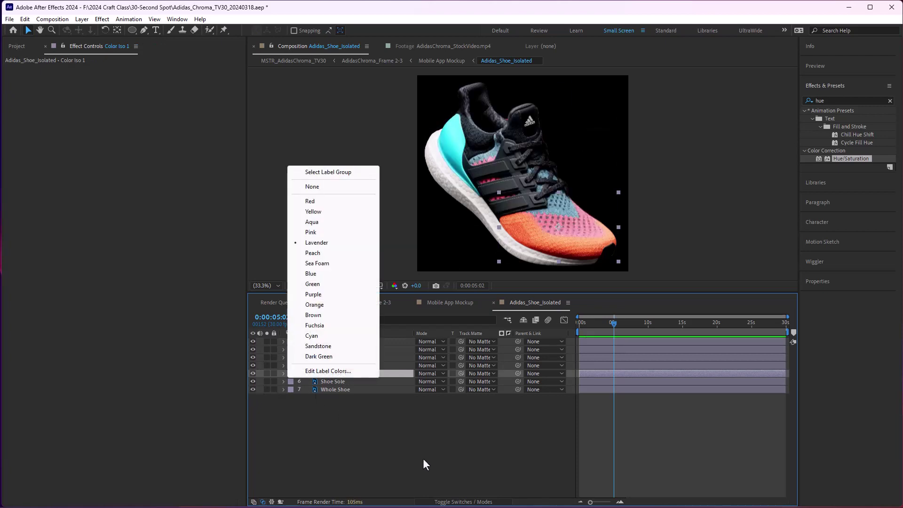
{"action": "left_click", "coordinate": [323, 305]}
{"action": "left_click", "coordinate": [509, 401]}
- Find the Change to Color effect and apply it to the Color Iso 1 layer
{"action": "left_click", "coordinate": [360, 374]}
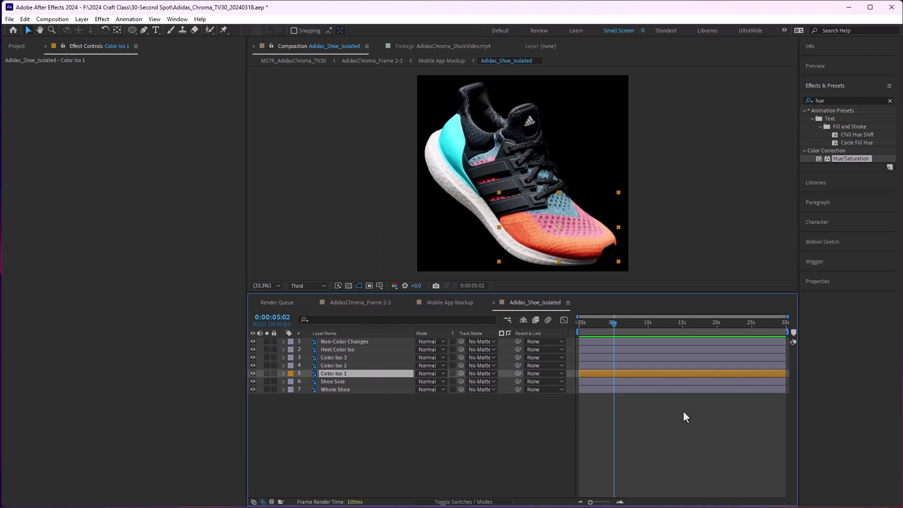
{"action": "left_click", "coordinate": [832, 100]}
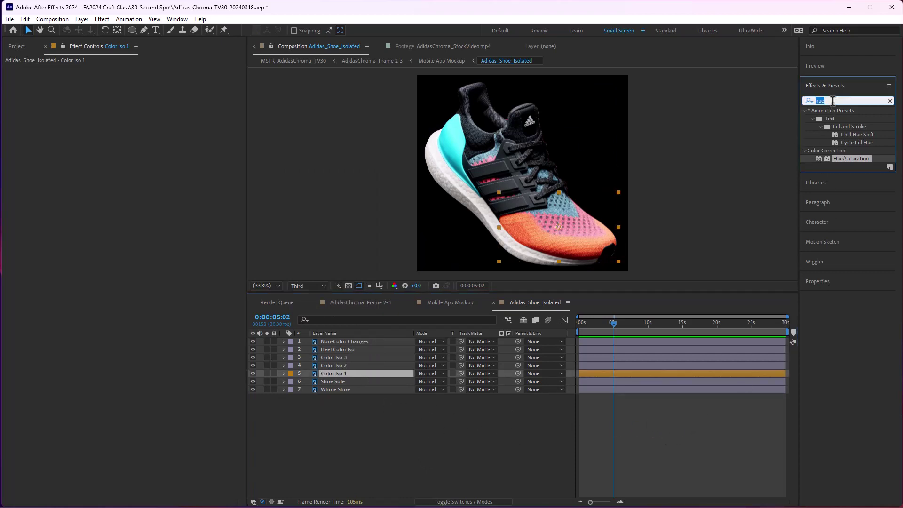
{"action": "left_click", "coordinate": [890, 101]}
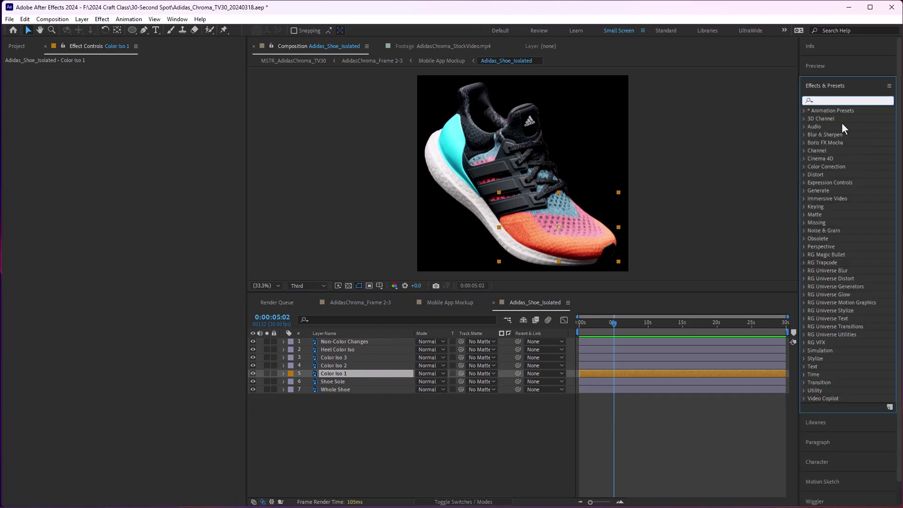
{"action": "type", "text": "change"}
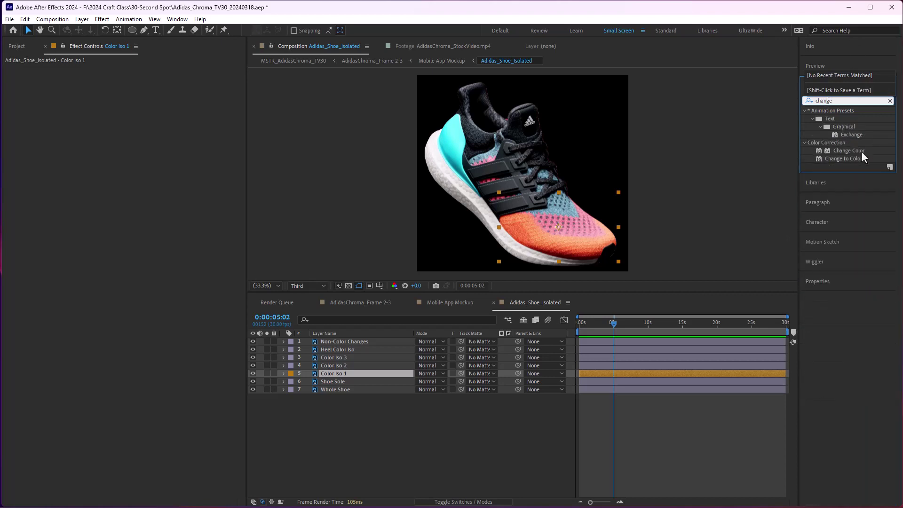
{"action": "left_click", "coordinate": [845, 158]}
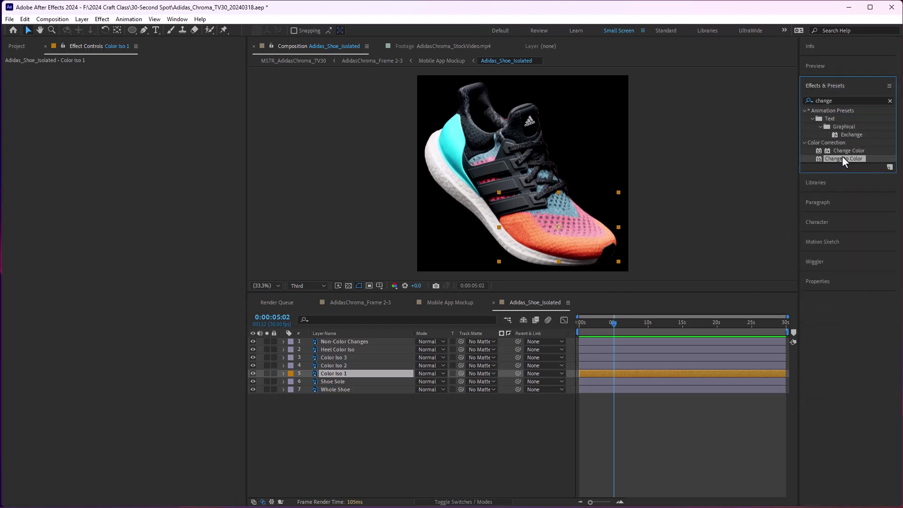
{"action": "left_click_drag", "start_coordinate": [841, 156], "coordinate": [616, 373]}
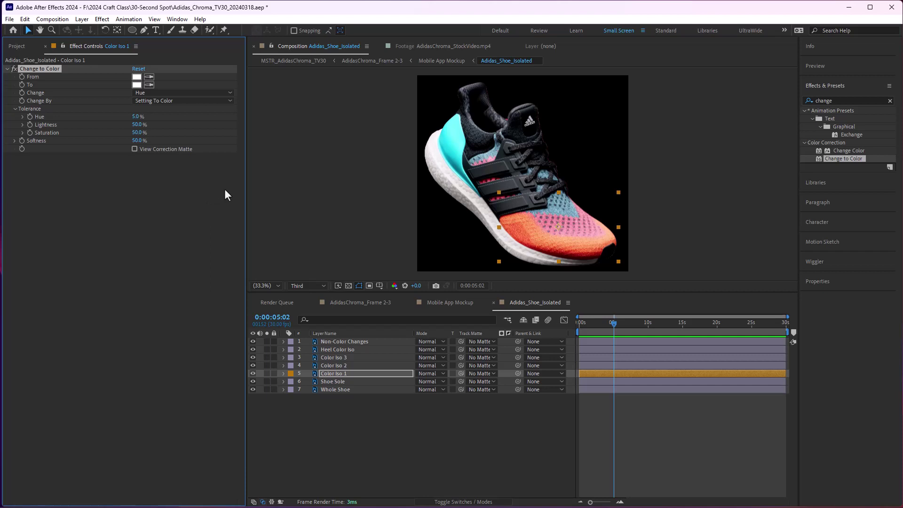
- Sample the shoe's orange toe as the effect's From color and inspect the affected area with the correction matte
{"action": "left_click", "coordinate": [148, 77]}
{"action": "left_click", "coordinate": [534, 232]}
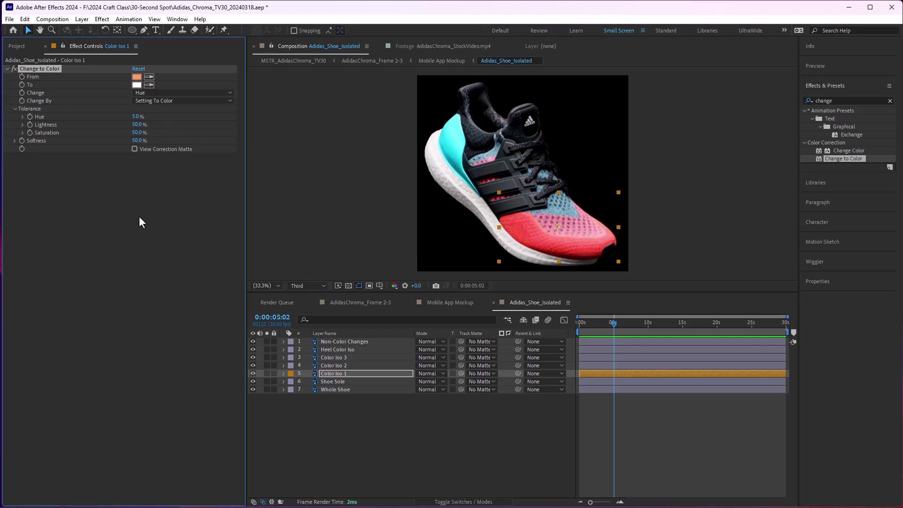
{"action": "left_click", "coordinate": [135, 149]}
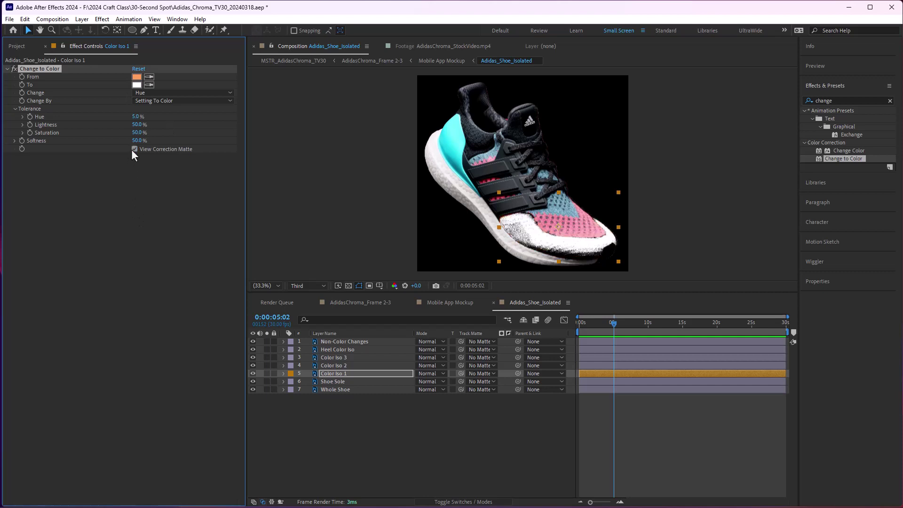
{"action": "left_click", "coordinate": [134, 150]}
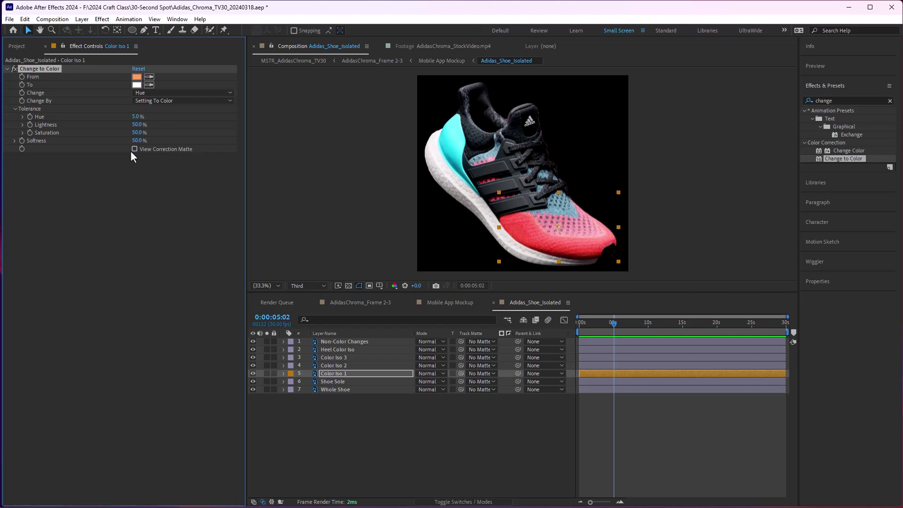
{"action": "left_click", "coordinate": [134, 149]}
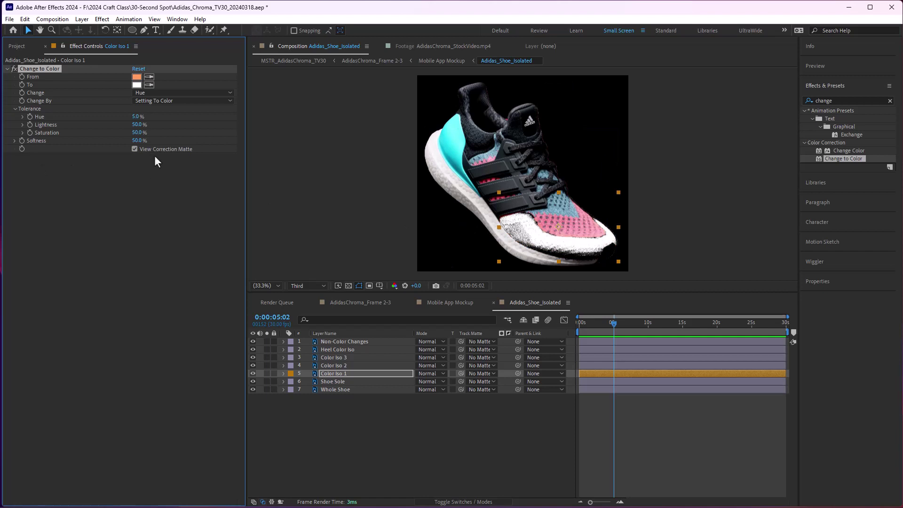
- Set the effect's To color to 97AFE3 and turn off the correction matte view
{"action": "left_click", "coordinate": [137, 84]}
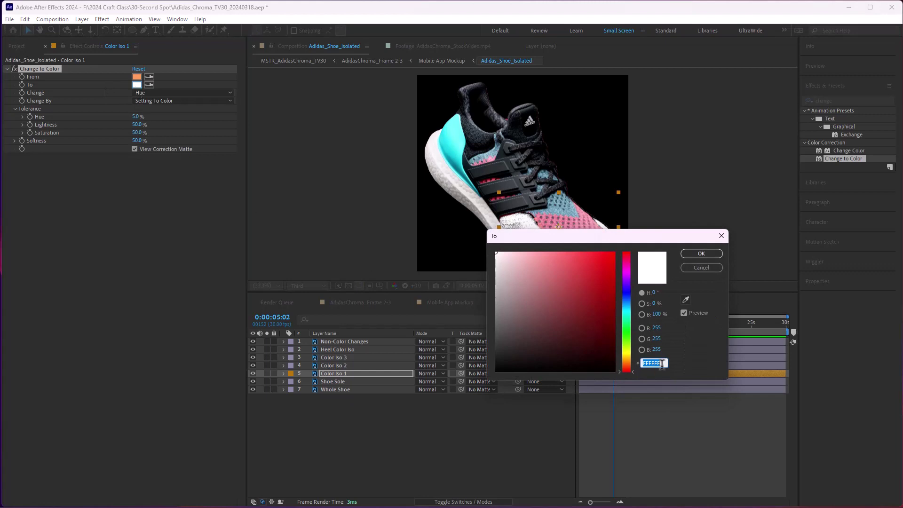
{"action": "type", "text": "97AFE3"}
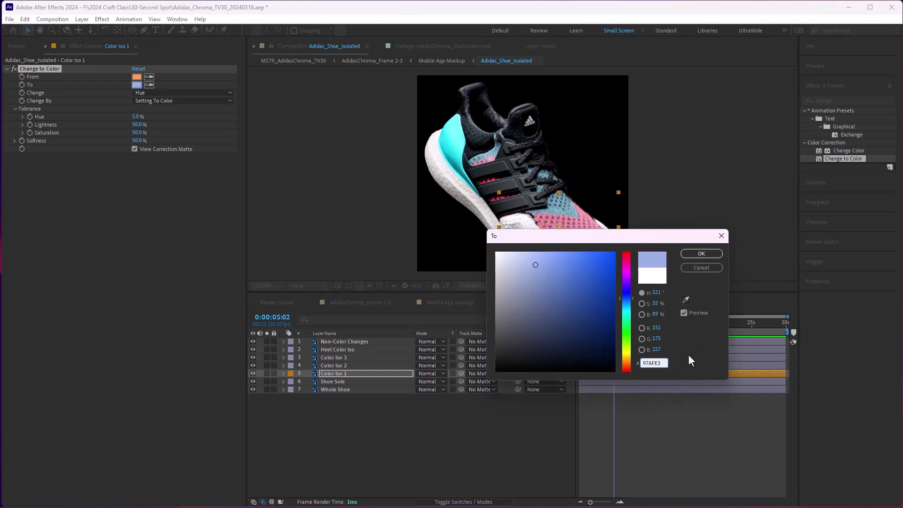
{"action": "left_click", "coordinate": [696, 254]}
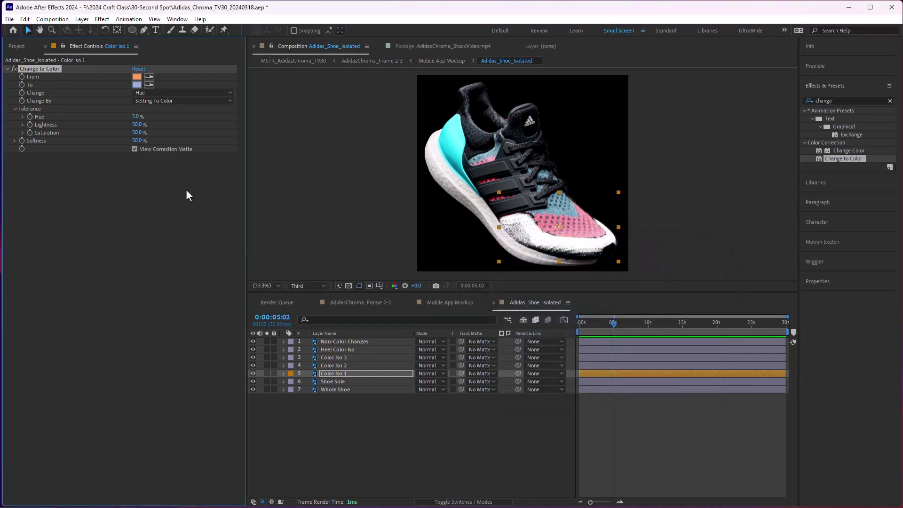
{"action": "left_click", "coordinate": [135, 150]}
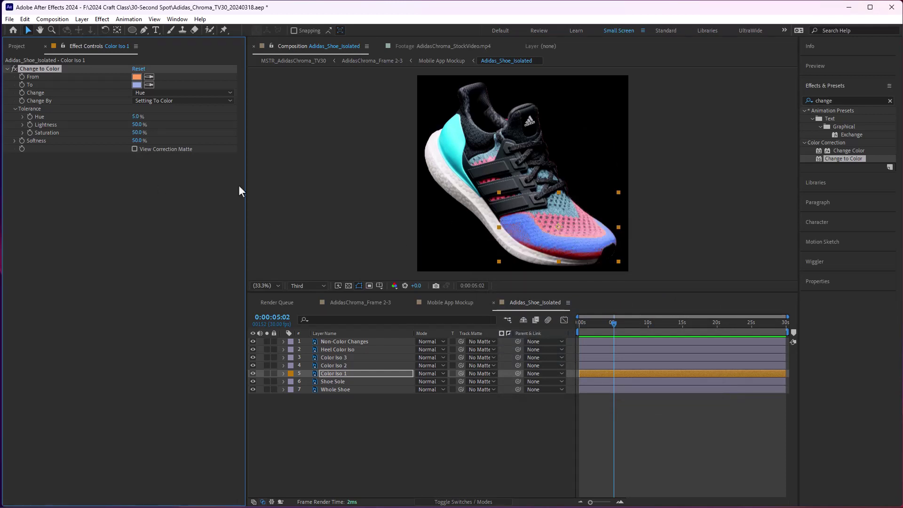
- Compare the effect's Change modes on the toe and set Change to Hue & Saturation
{"action": "left_click", "coordinate": [150, 93]}
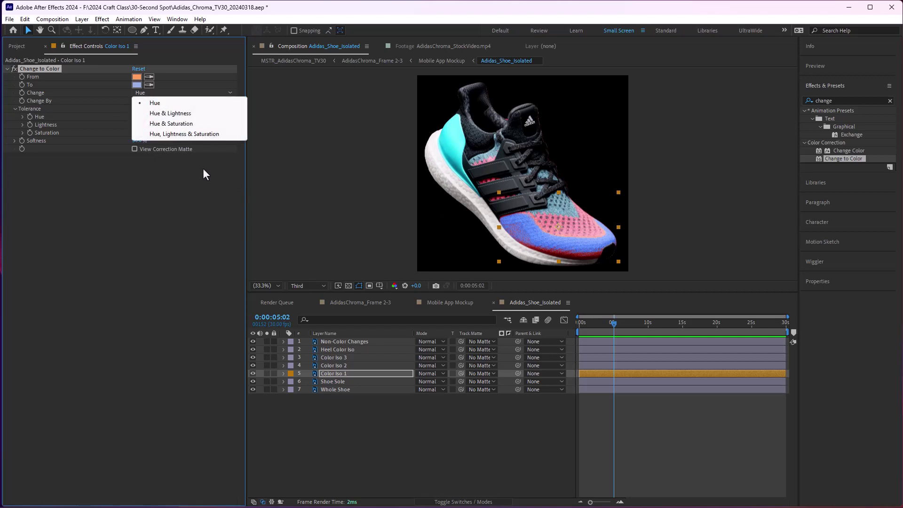
{"action": "left_click", "coordinate": [193, 133]}
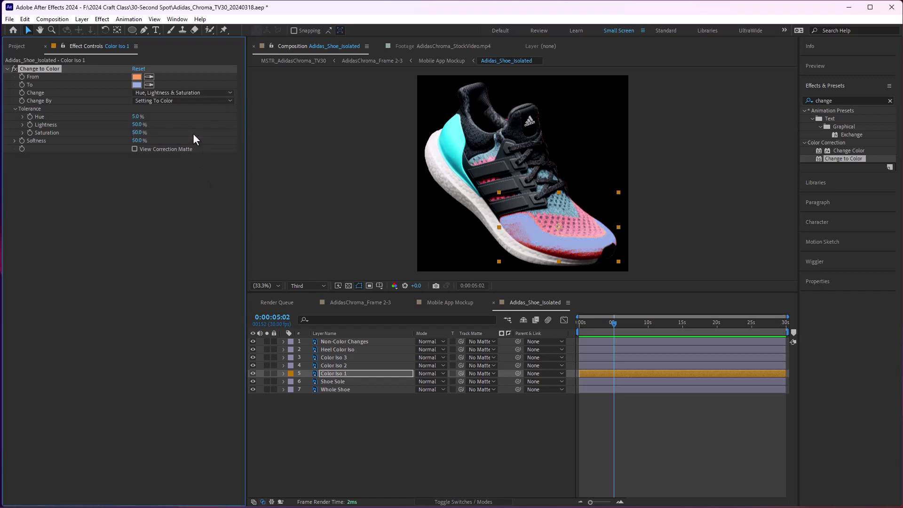
{"action": "left_click", "coordinate": [179, 93]}
{"action": "left_click", "coordinate": [182, 124]}
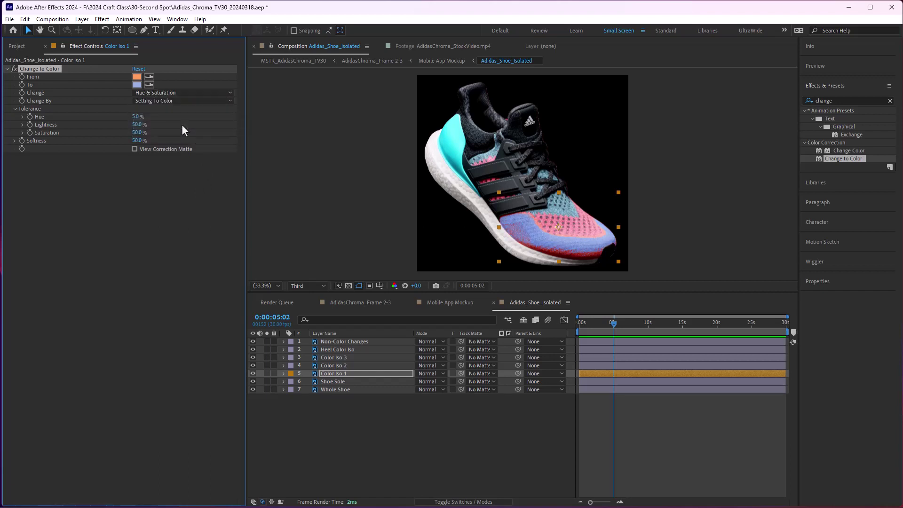
{"action": "left_click", "coordinate": [184, 93]}
{"action": "left_click", "coordinate": [182, 117]}
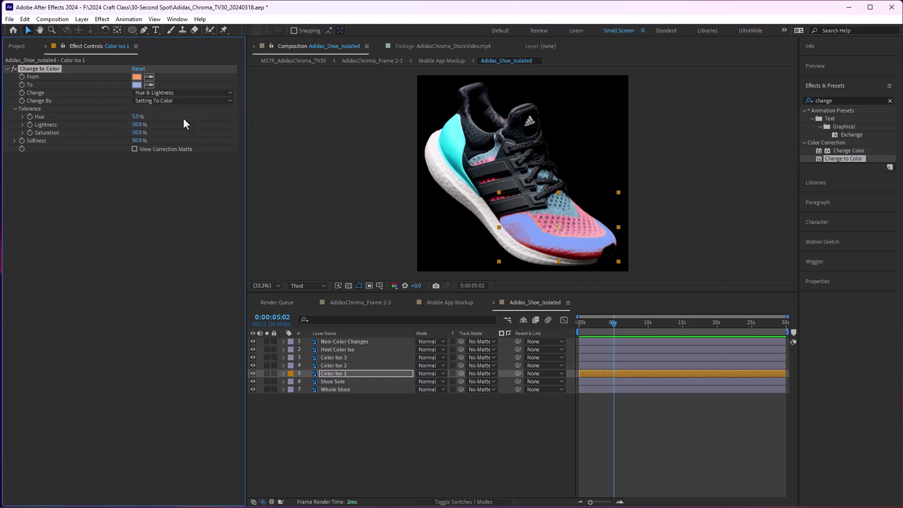
{"action": "left_click", "coordinate": [183, 93]}
{"action": "left_click", "coordinate": [180, 124]}
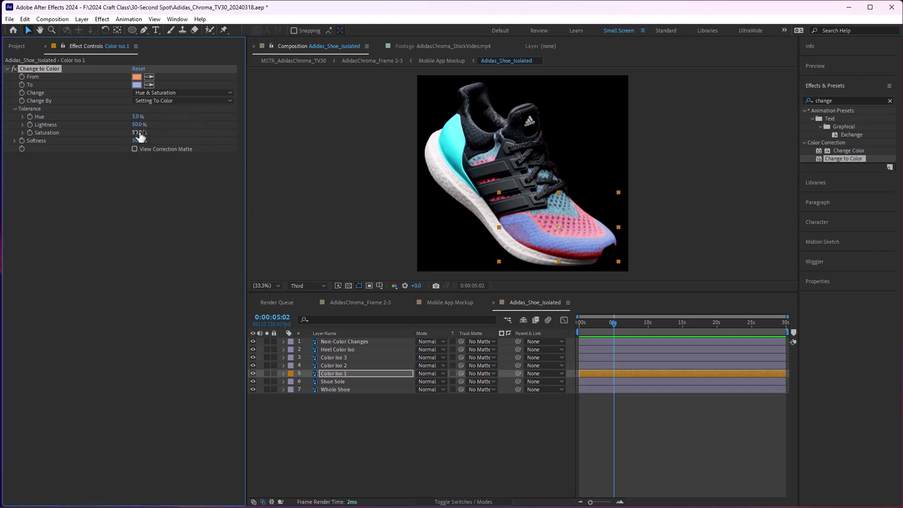
- Raise the effect's tolerances to 12% Hue, 79% Lightness and 84% Saturation so the blue covers the whole toe
{"action": "left_click_drag", "start_coordinate": [139, 132], "coordinate": [221, 129]}
{"action": "left_click_drag", "start_coordinate": [137, 125], "coordinate": [141, 117]}
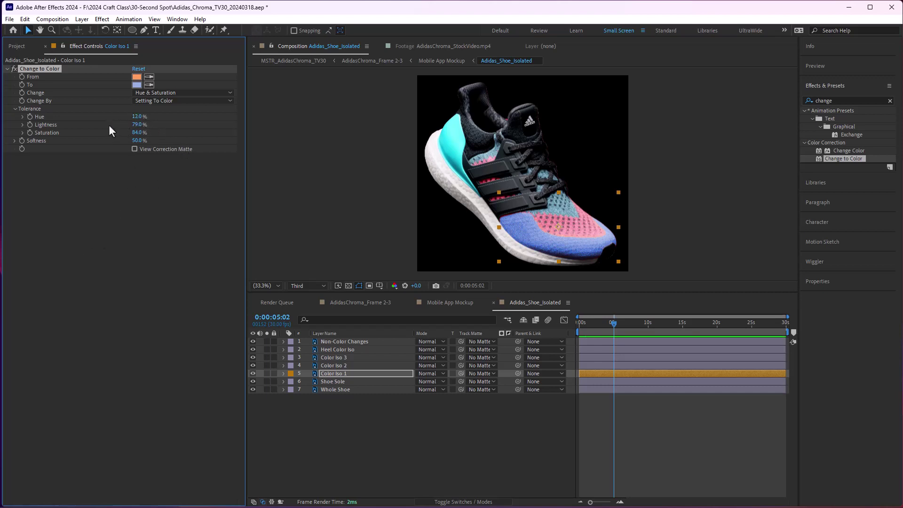
- Inspect the effect's correction matte and compare the toe with the Change to Color effect off and on
{"action": "left_click", "coordinate": [135, 149]}
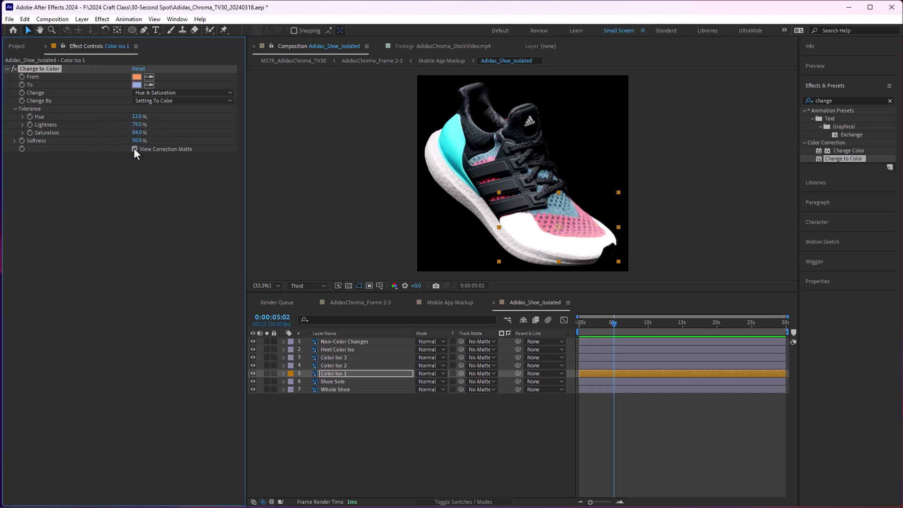
{"action": "left_click", "coordinate": [134, 149]}
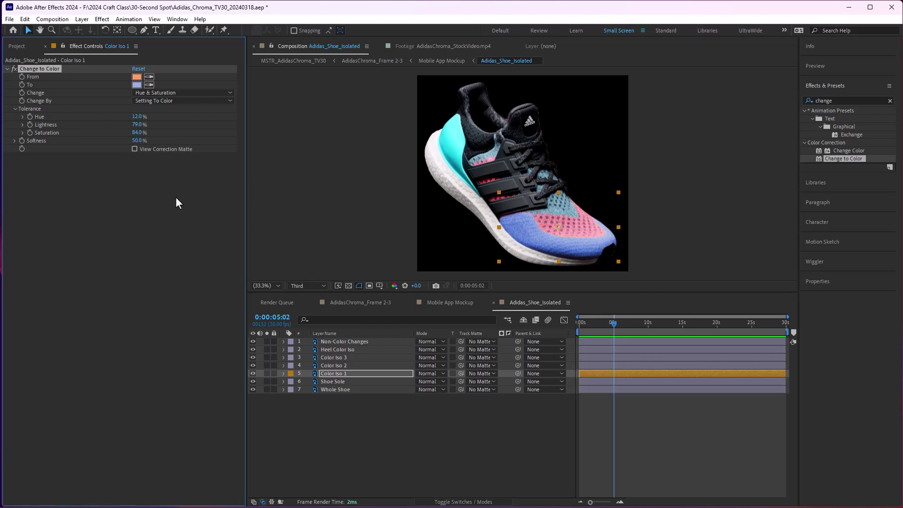
{"action": "left_click", "coordinate": [14, 69]}
{"action": "left_click", "coordinate": [13, 69]}
{"action": "left_click", "coordinate": [13, 69]}
{"action": "left_click", "coordinate": [13, 69]}
- Duplicate the Color Iso 1 layer, naming the copy Color Iso 1 - After and the original Color Iso 1 - Before
{"action": "left_click", "coordinate": [351, 372]}
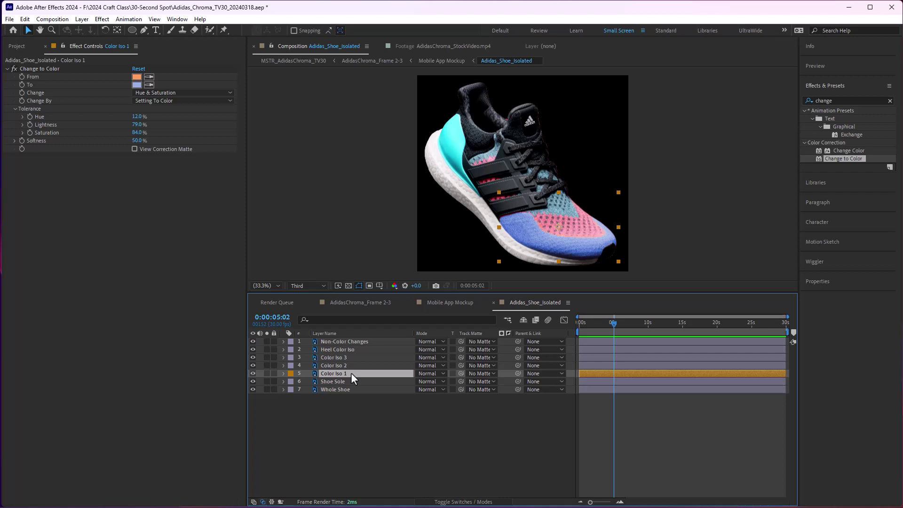
{"action": "key", "text": "ctrl+d"}
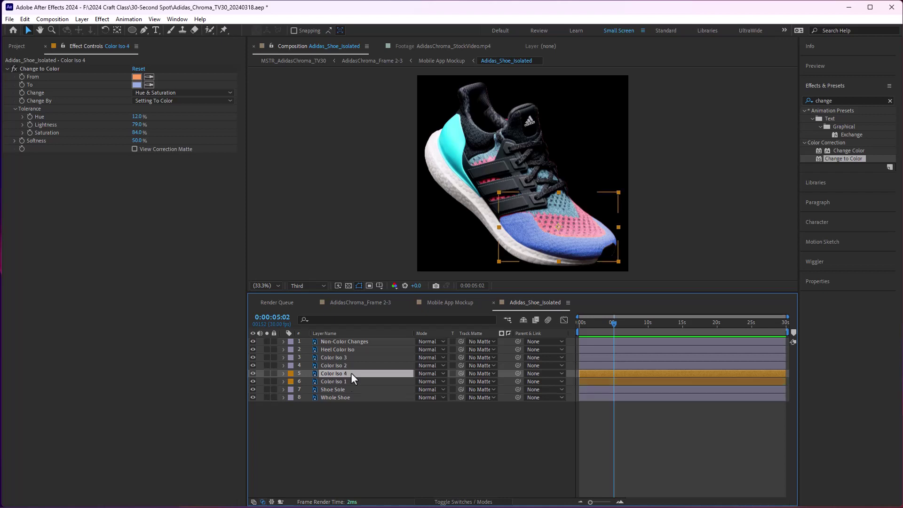
{"action": "key", "text": "Return"}
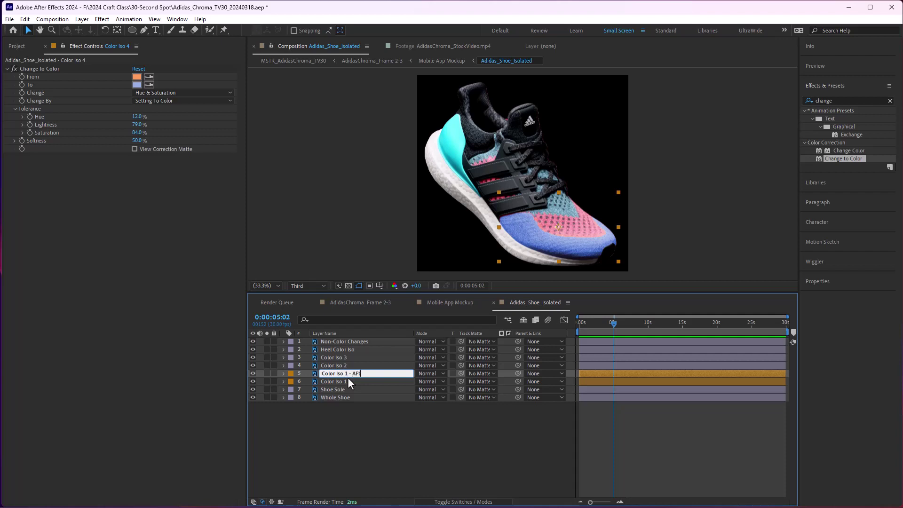
{"action": "type", "text": "Color Iso 1 - After"}
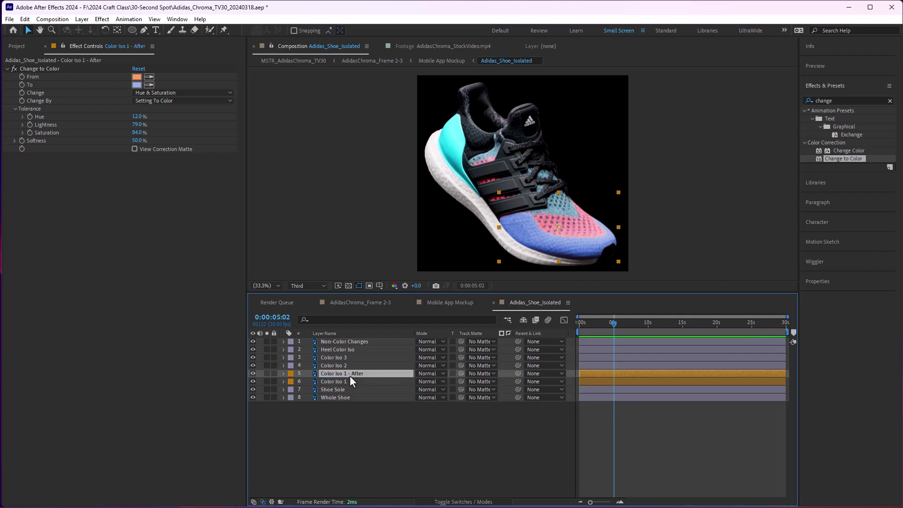
{"action": "left_click", "coordinate": [348, 378]}
{"action": "key", "text": "Return"}
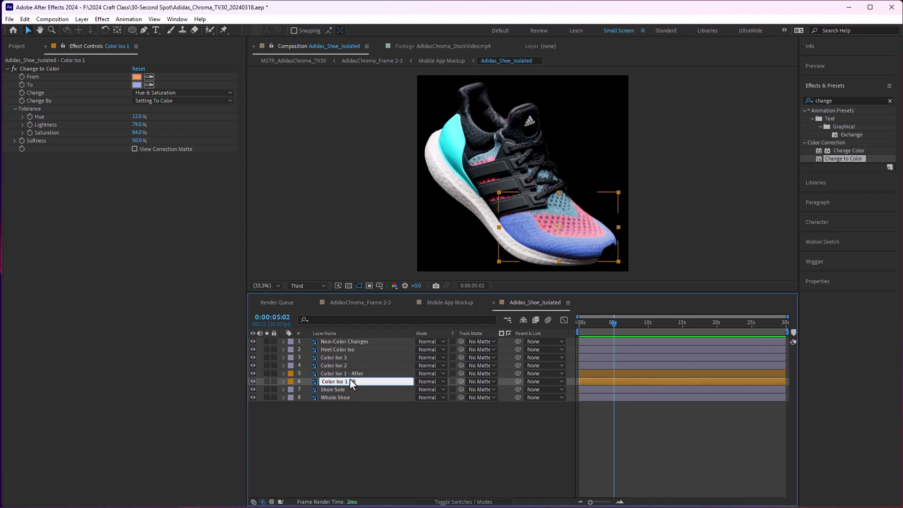
{"action": "type", "text": "Color Iso 1 - Before"}
{"action": "key", "text": "Return"}
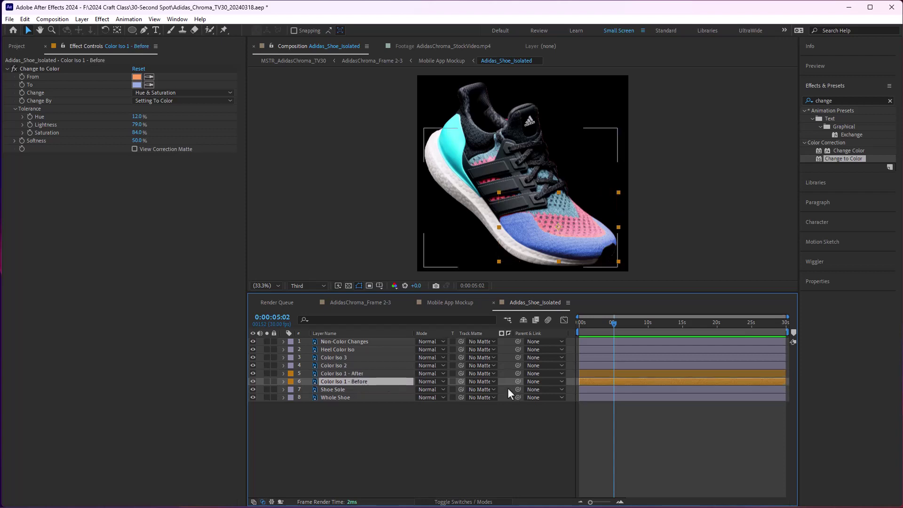
- Disable Change to Color on Color Iso 1 - Before, hiding the After layer to check it and showing it again
{"action": "left_click", "coordinate": [253, 374]}
{"action": "left_click", "coordinate": [14, 68]}
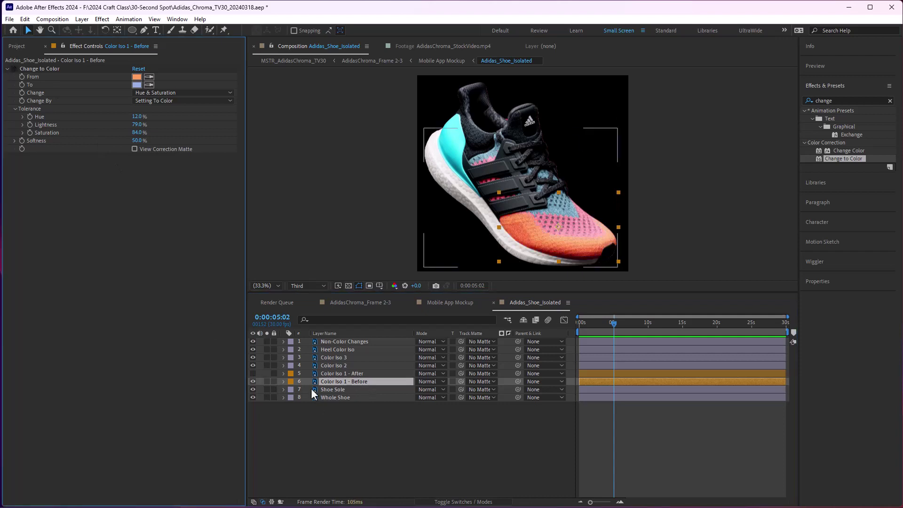
{"action": "left_click", "coordinate": [357, 375]}
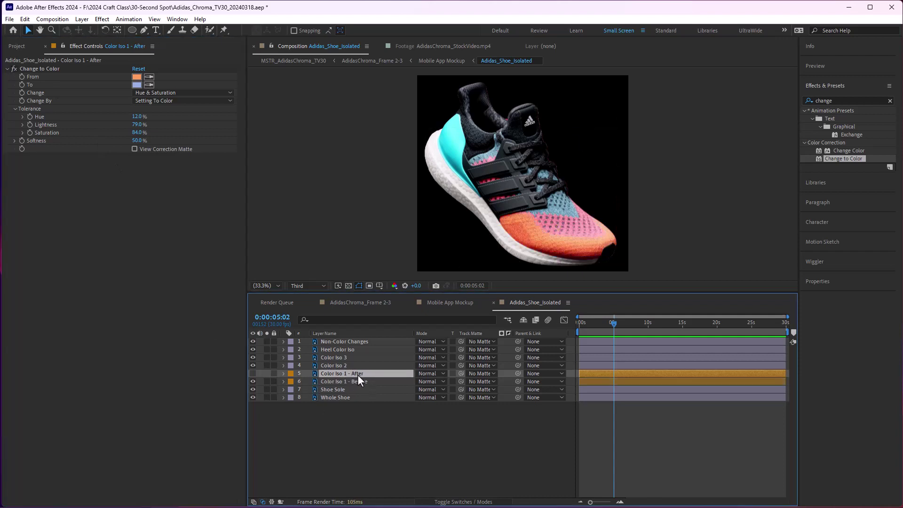
{"action": "left_click", "coordinate": [253, 374]}
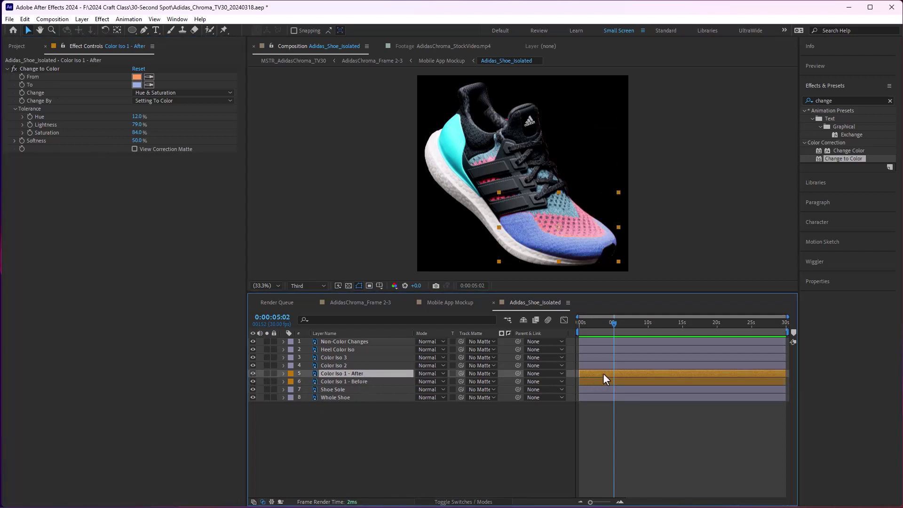
- Keyframe the Opacity of Color Iso 1 - After at 100% at 0:00:05:02 and 0% at 0:00:04:17
{"action": "key", "text": "t"}
{"action": "left_click", "coordinate": [308, 382]}
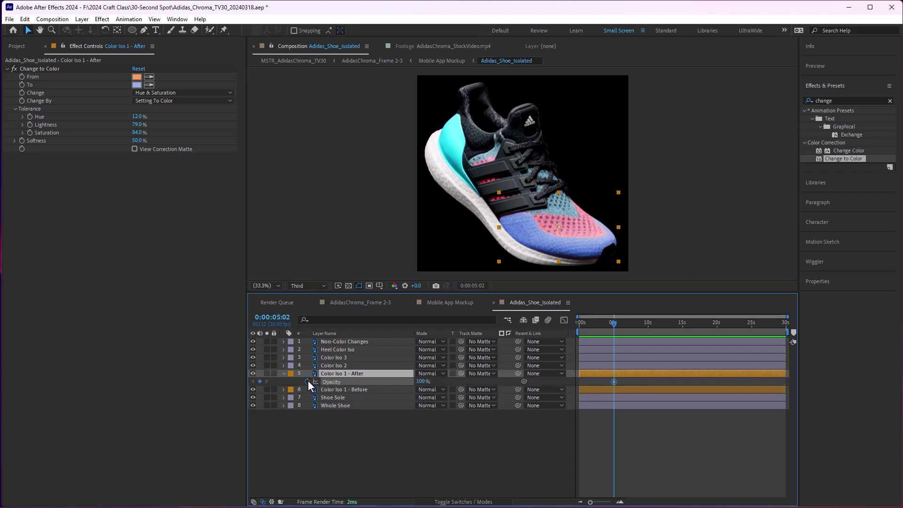
{"action": "left_click_drag", "start_coordinate": [612, 327], "coordinate": [609, 326]}
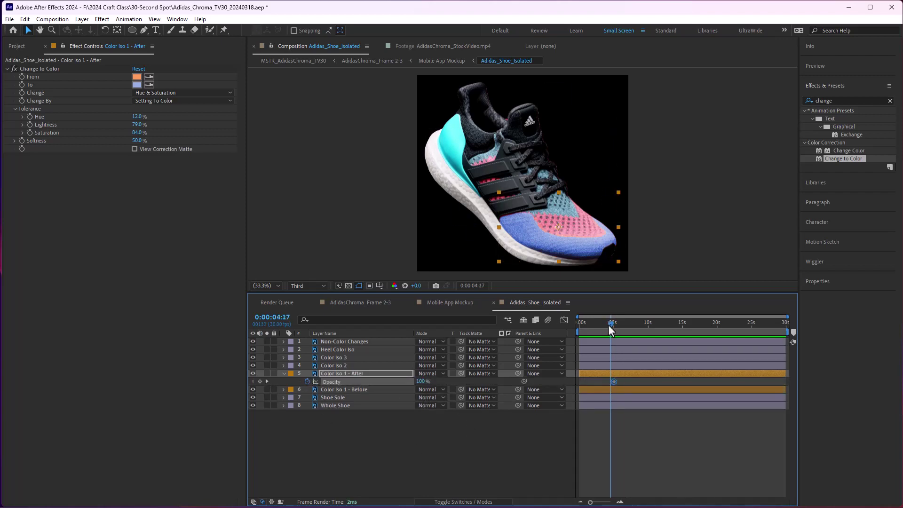
{"action": "left_click_drag", "start_coordinate": [420, 381], "coordinate": [307, 385]}
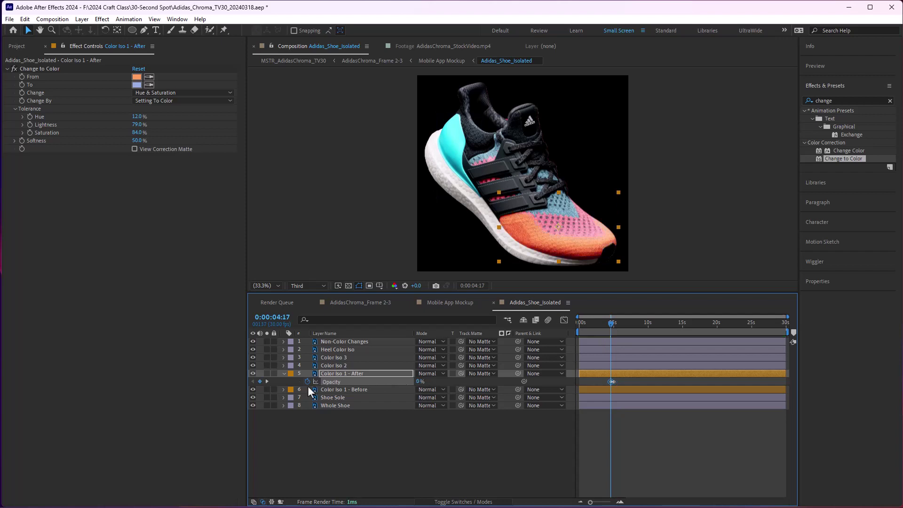
- Preview the toe's color fade and shorten it by moving the 100% Opacity keyframe to about 0:00:04:28
{"action": "key", "text": "space"}
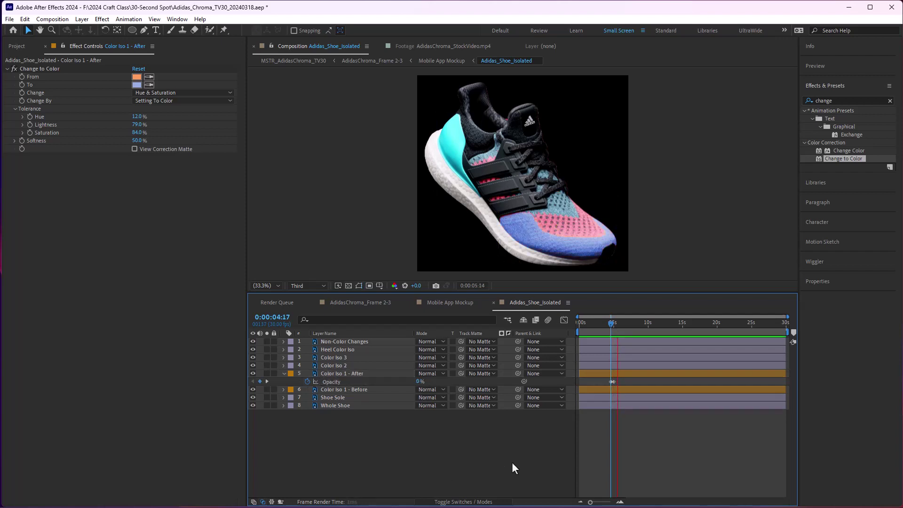
{"action": "left_click", "coordinate": [607, 324]}
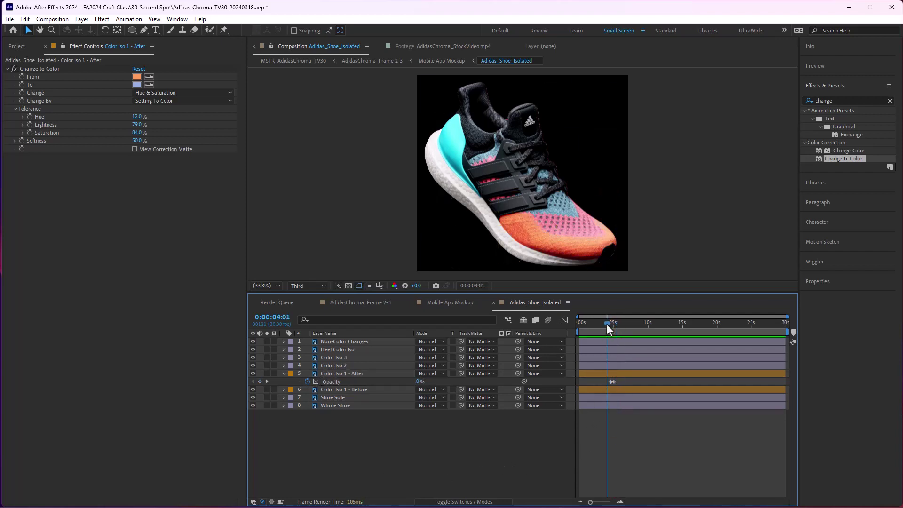
{"action": "left_click_drag", "start_coordinate": [605, 324], "coordinate": [616, 323]}
{"action": "left_click", "coordinate": [613, 381]}
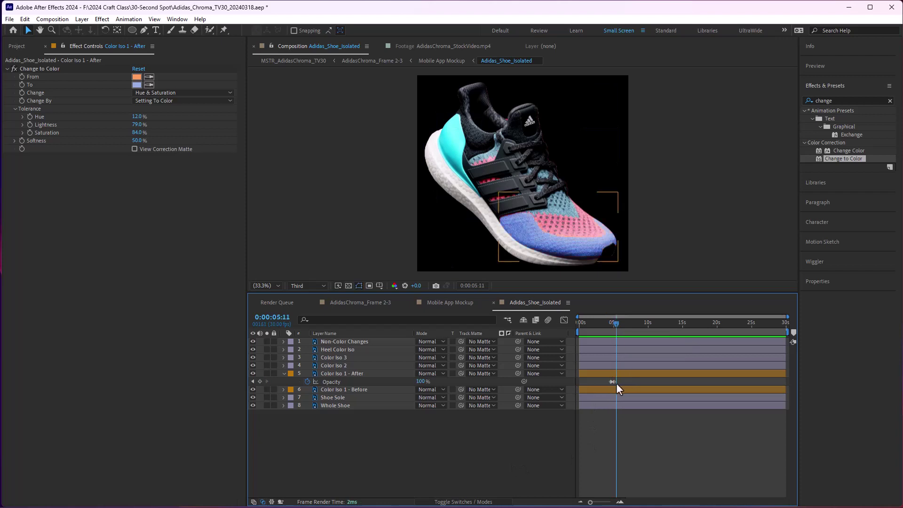
{"action": "left_click", "coordinate": [608, 324]}
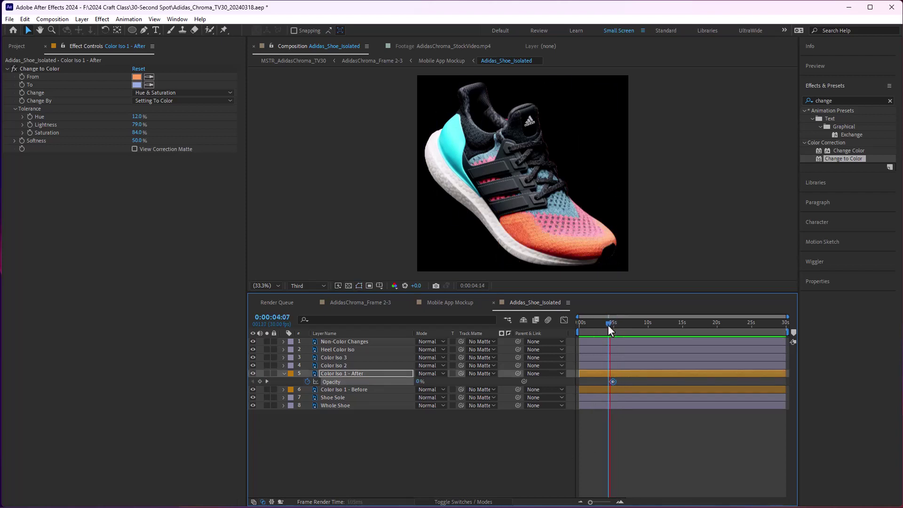
{"action": "left_click", "coordinate": [629, 447]}
- Return to AdidasChroma_Frame 2-3 through Mobile App Mockup and preview how the toe's fade is timed against the confirmation and phone zoom
{"action": "key", "text": "Tab"}
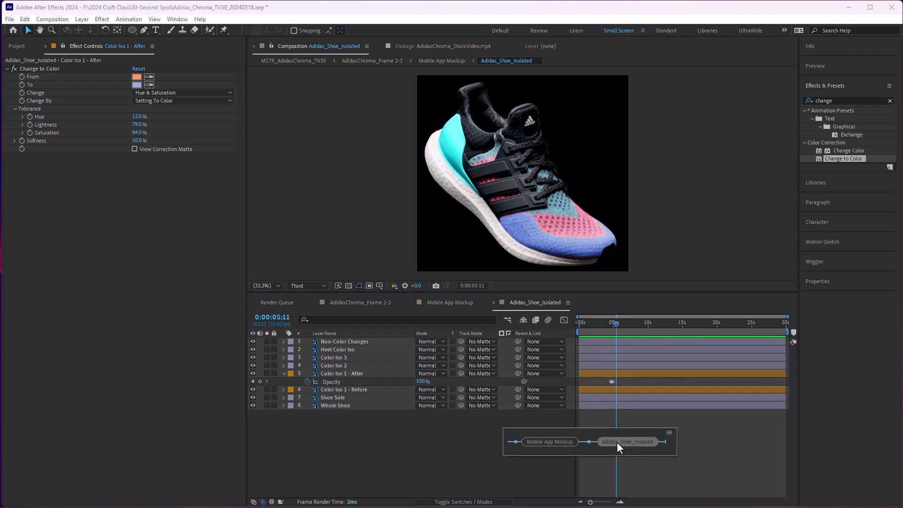
{"action": "left_click", "coordinate": [562, 442]}
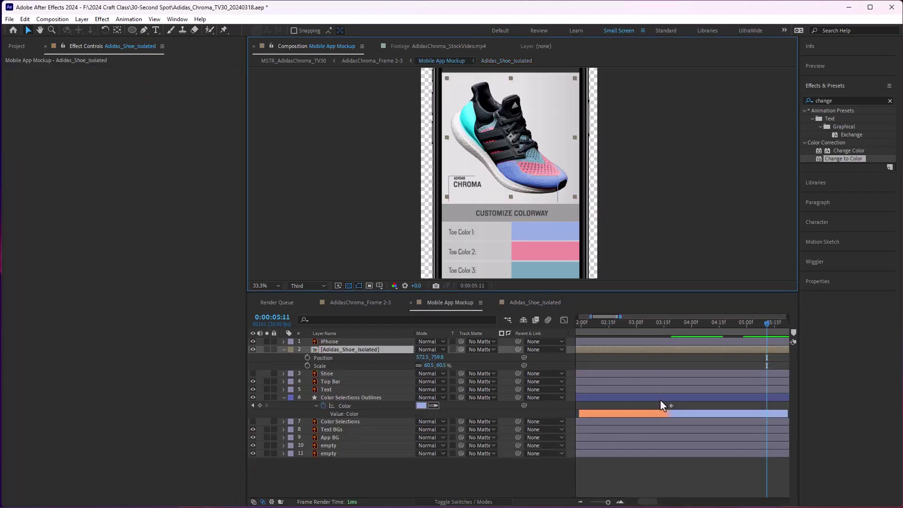
{"action": "key", "text": "Tab"}
{"action": "left_click", "coordinate": [580, 402]}
{"action": "left_click_drag", "start_coordinate": [712, 322], "coordinate": [680, 326]}
{"action": "key", "text": "space"}
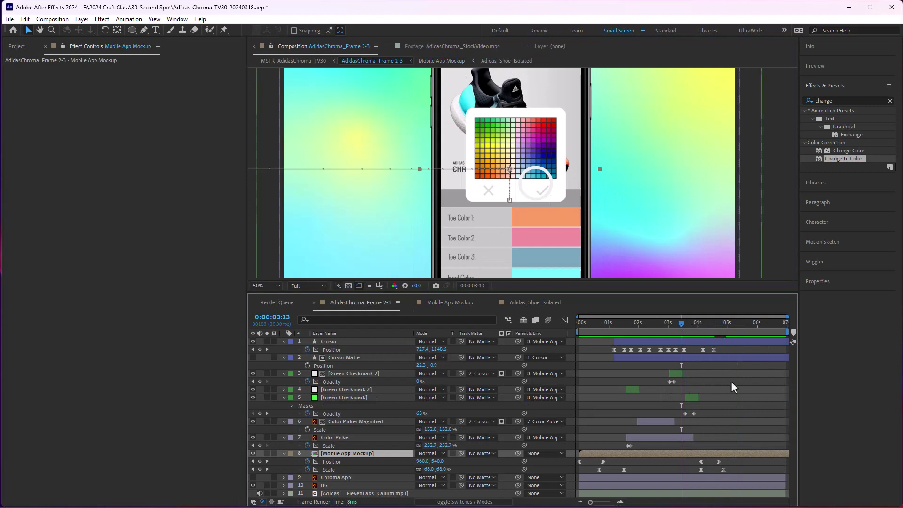
{"action": "key", "text": "space"}
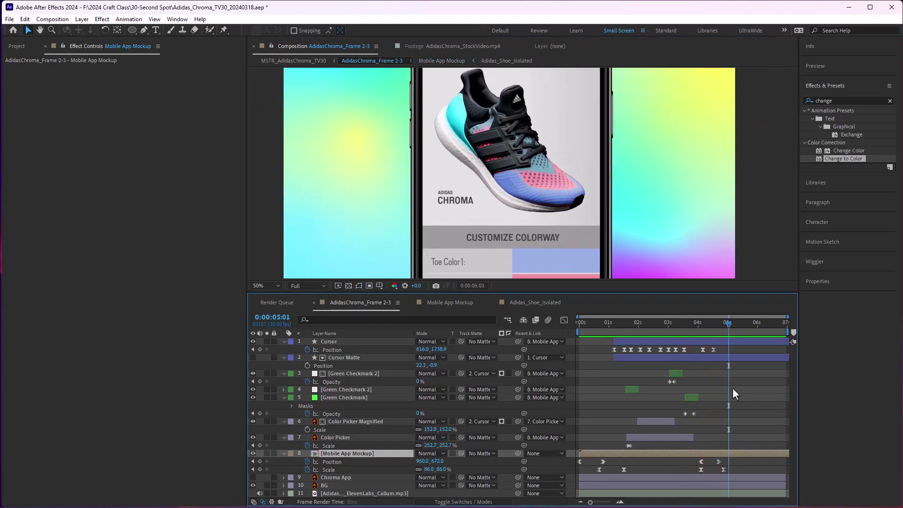
{"action": "left_click_drag", "start_coordinate": [707, 325], "coordinate": [683, 323]}
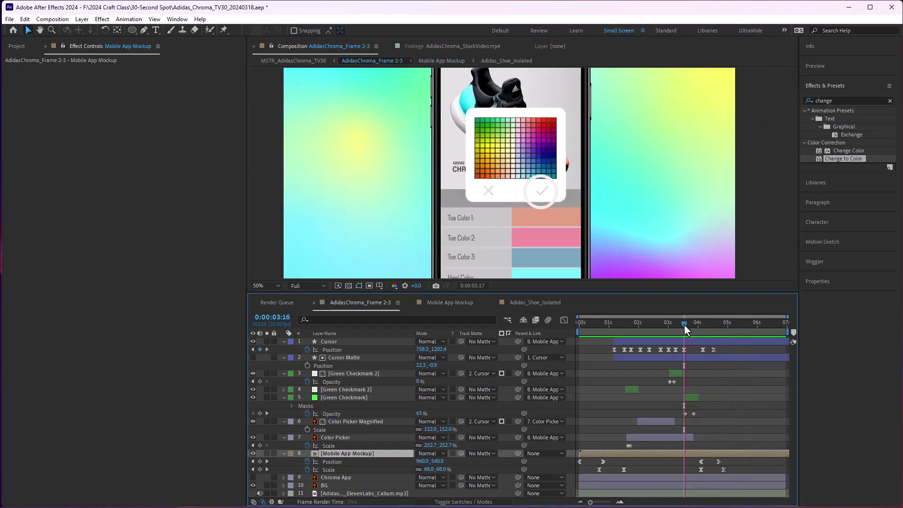
{"action": "key", "text": "space"}
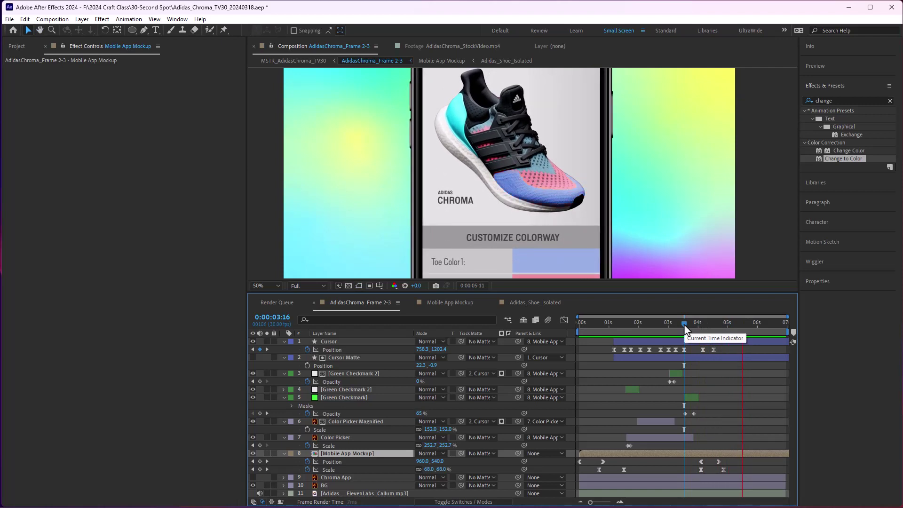
{"action": "left_click_drag", "start_coordinate": [684, 325], "coordinate": [710, 320]}
{"action": "key", "text": "space"}
{"action": "key", "text": "space"}
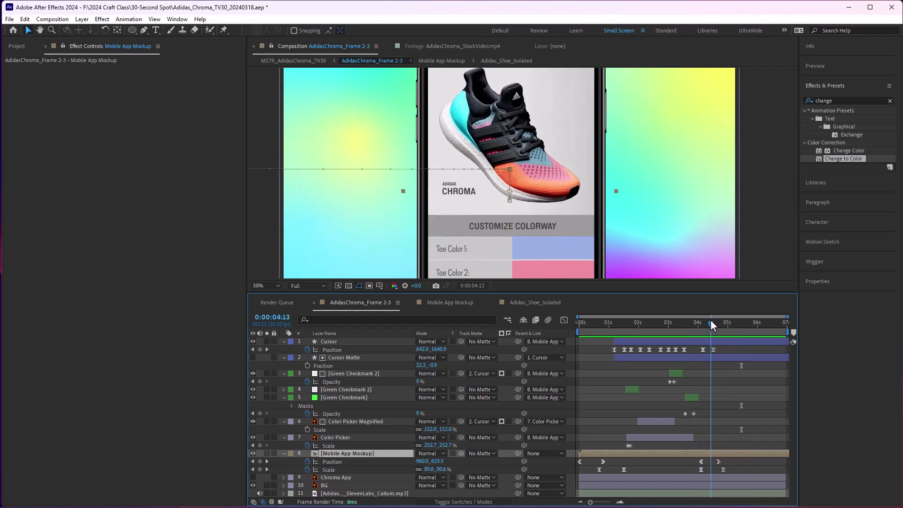
- In the nested Adidas_Shoe_Isolated composition, move the After layer's Opacity keyframes earlier, to about 0:00:04:09 and 0:00:04:17
{"action": "double_click", "coordinate": [710, 453]}
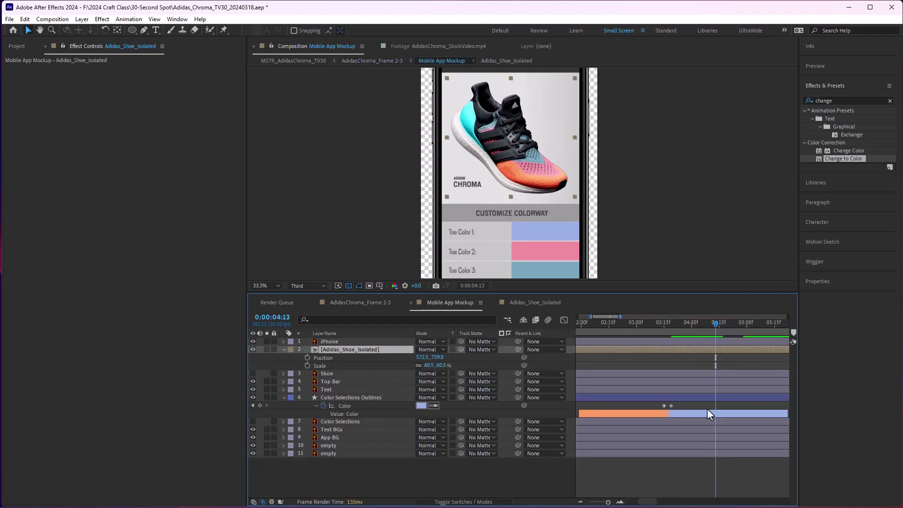
{"action": "double_click", "coordinate": [712, 349]}
{"action": "left_click", "coordinate": [612, 381]}
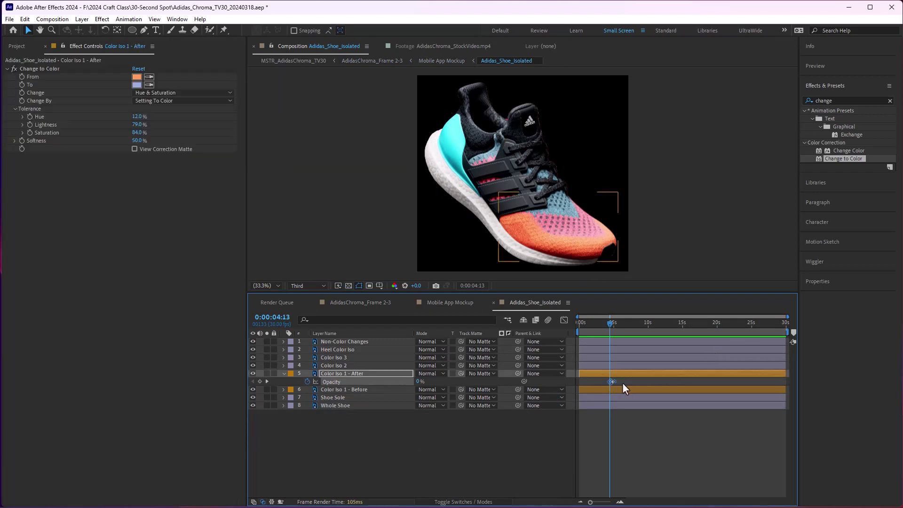
{"action": "key", "text": "equal"}
{"action": "key", "text": "equal"}
{"action": "key", "text": "equal"}
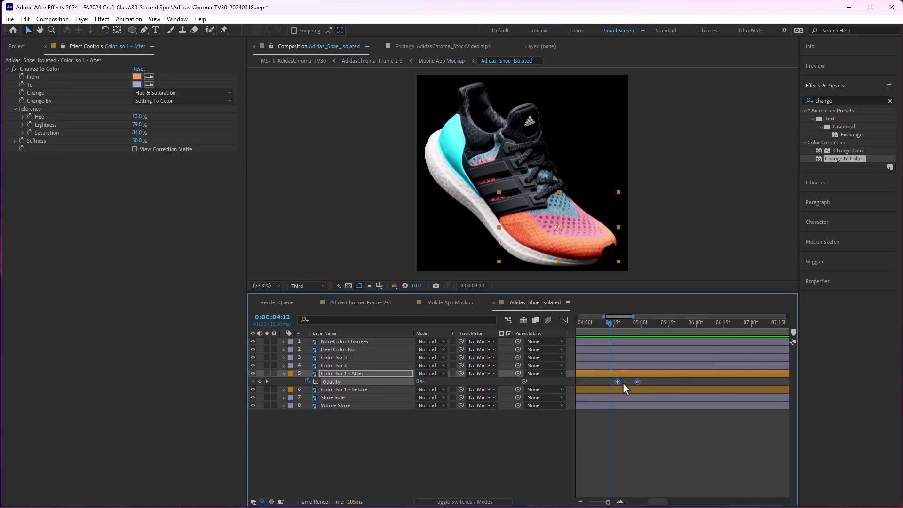
{"action": "left_click_drag", "start_coordinate": [633, 381], "coordinate": [615, 381]}
- Go back to AdidasChroma_Frame 2-3, preview the retimed toe color change, and save the project
{"action": "left_click", "coordinate": [632, 428]}
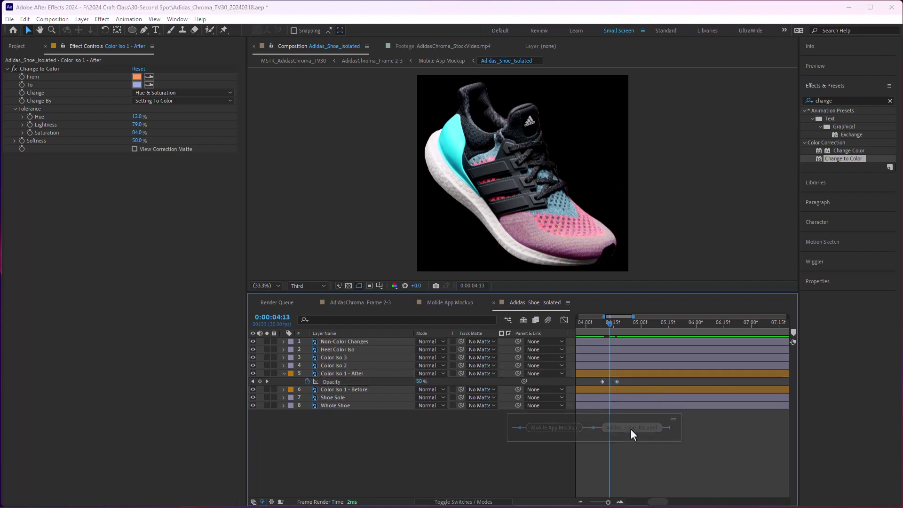
{"action": "left_click", "coordinate": [567, 427]}
{"action": "key", "text": "Tab"}
{"action": "left_click", "coordinate": [605, 412]}
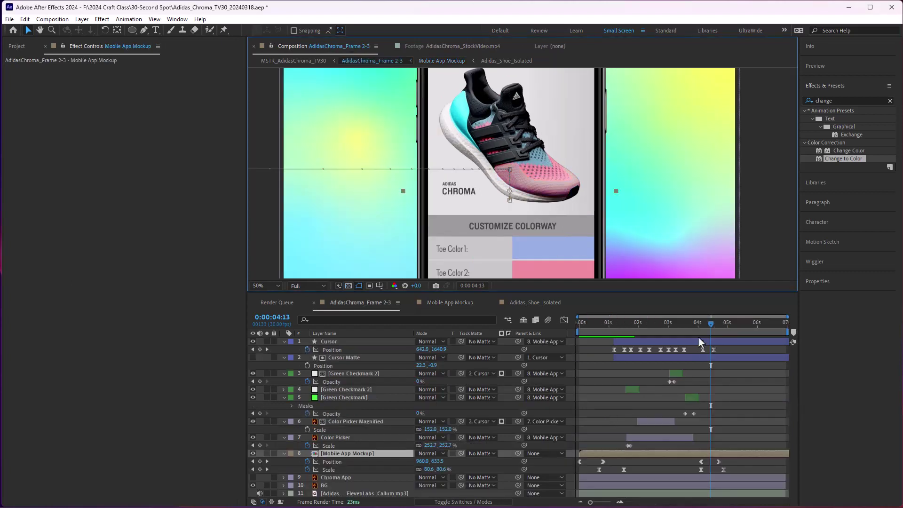
{"action": "left_click", "coordinate": [685, 324]}
{"action": "key", "text": "space"}
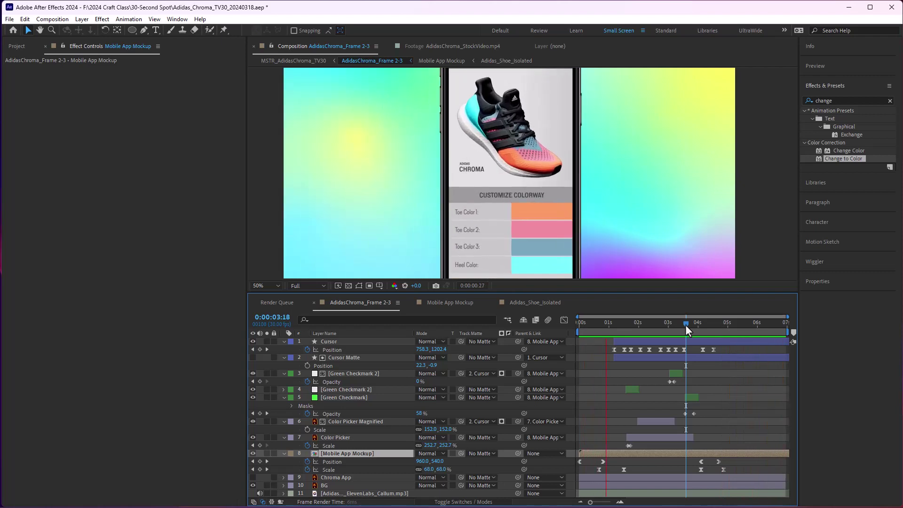
{"action": "key", "text": "space"}
{"action": "key", "text": "ctrl+s"}
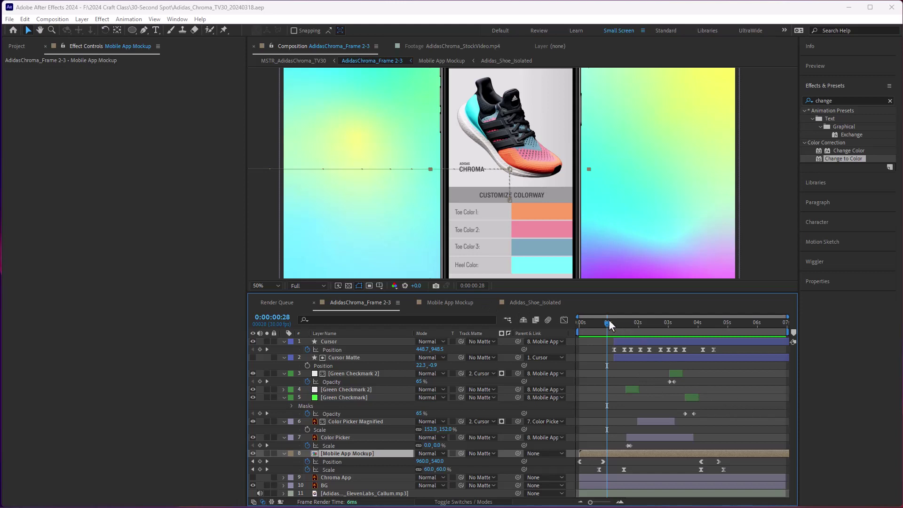
- Set the viewer to Half resolution and Fit magnification, and play the composition from its first frame
{"action": "left_click", "coordinate": [307, 286]}
{"action": "left_click", "coordinate": [311, 314]}
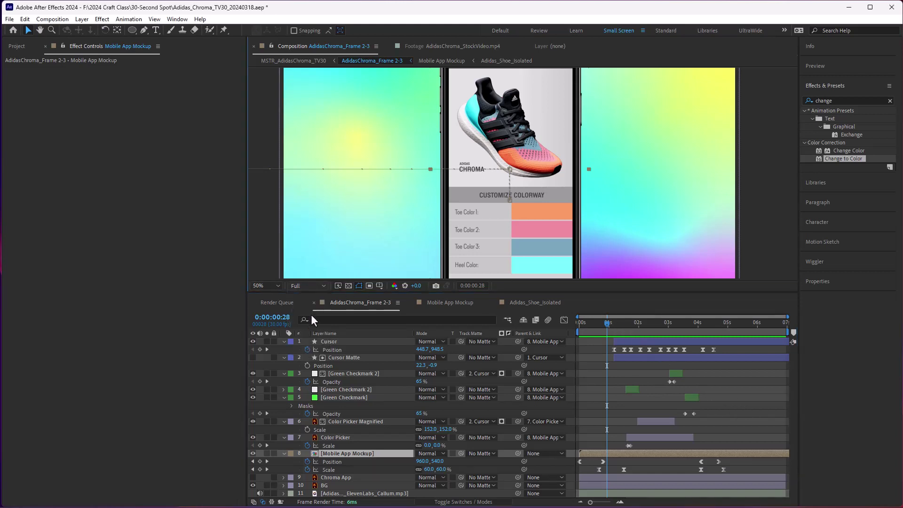
{"action": "left_click", "coordinate": [261, 286]}
{"action": "left_click", "coordinate": [266, 295]}
{"action": "key", "text": "Home"}
{"action": "key", "text": "space"}
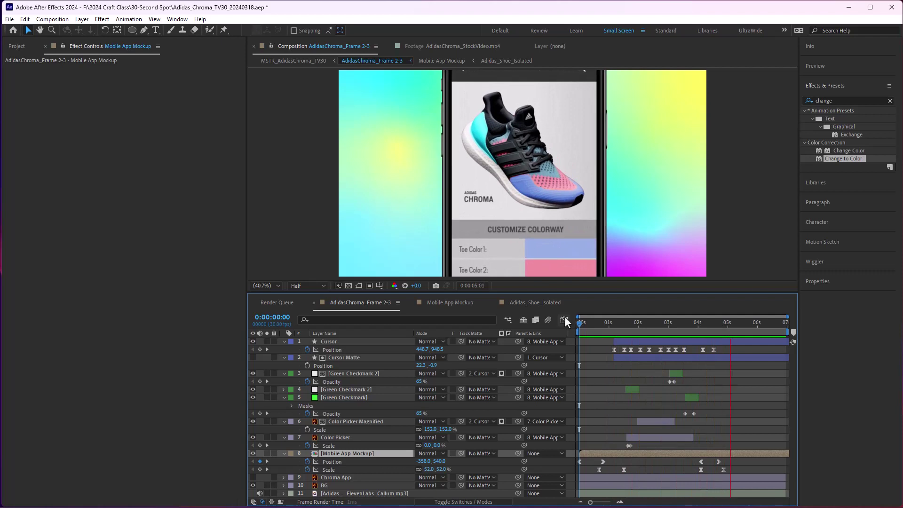
{"action": "key", "text": "space"}
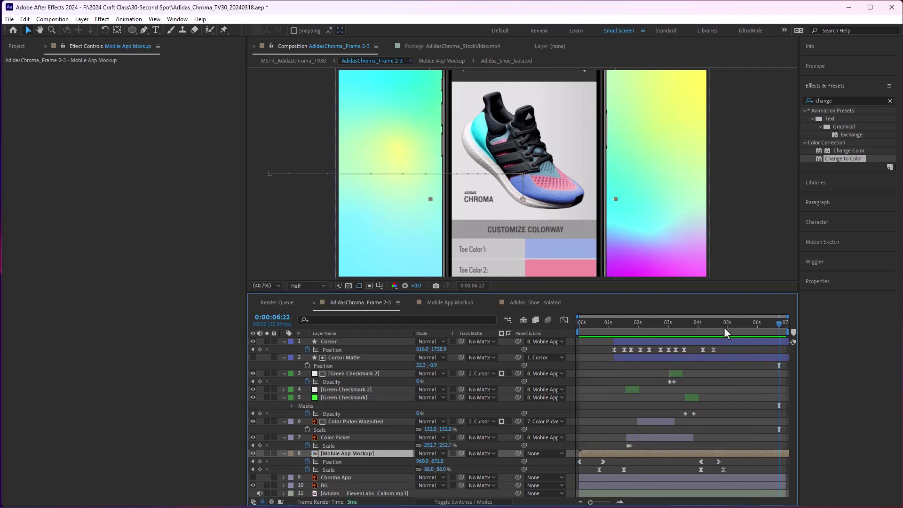
- Add a Scale keyframe of 99.3% to the Mobile App Mockup layer at 0:00:06:28, and preview the added slow zoom
{"action": "left_click_drag", "start_coordinate": [721, 326], "coordinate": [785, 323]}
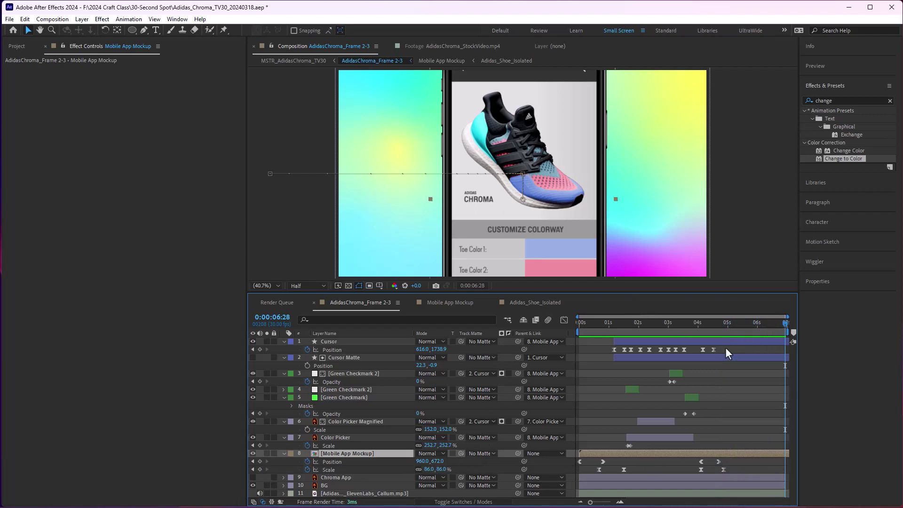
{"action": "mouse_move", "coordinate": [775, 323]}
{"action": "left_mouse_down"}
{"action": "mouse_move", "coordinate": [723, 326]}
{"action": "mouse_move", "coordinate": [791, 325]}
{"action": "mouse_move", "coordinate": [706, 328]}
{"action": "mouse_move", "coordinate": [791, 326]}
{"action": "left_mouse_up"}
{"action": "left_click_drag", "start_coordinate": [429, 469], "coordinate": [502, 469]}
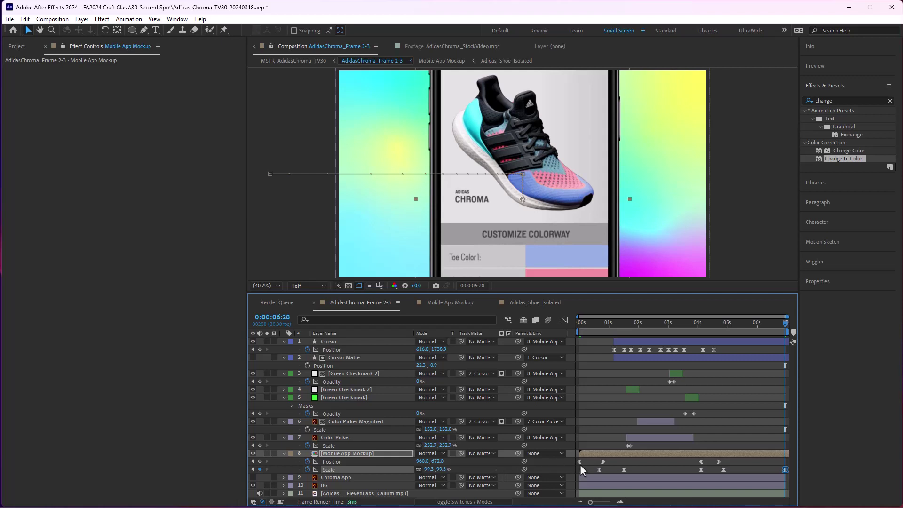
{"action": "left_click_drag", "start_coordinate": [724, 324], "coordinate": [667, 329]}
{"action": "key", "text": "space"}
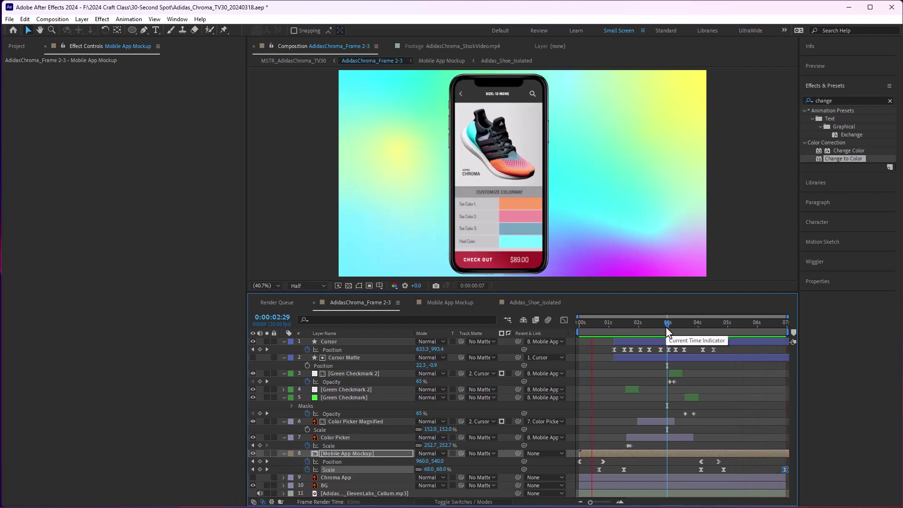
- Open the Mobile App Mockup layer's Scale curve in the Graph Editor and change it from the speed graph to the value graph
{"action": "left_click", "coordinate": [349, 470]}
{"action": "left_click", "coordinate": [564, 320]}
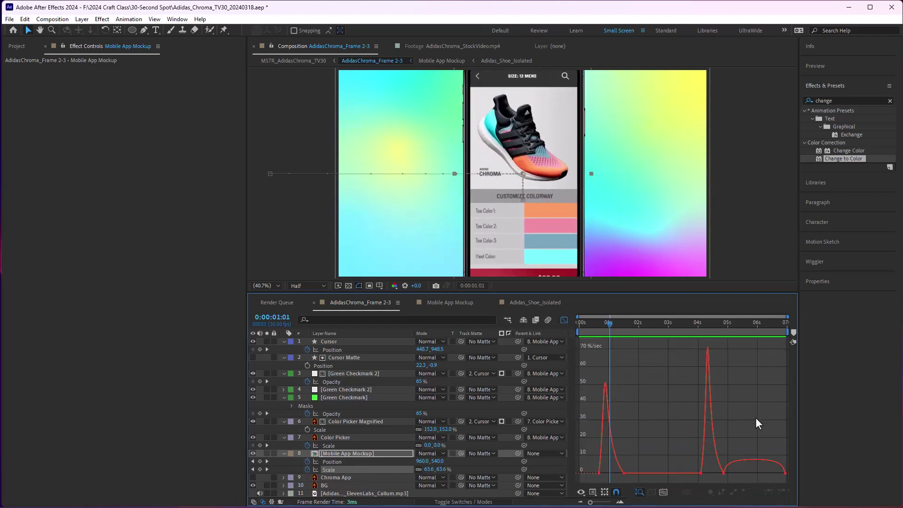
{"action": "left_click_drag", "start_coordinate": [710, 323], "coordinate": [731, 333]}
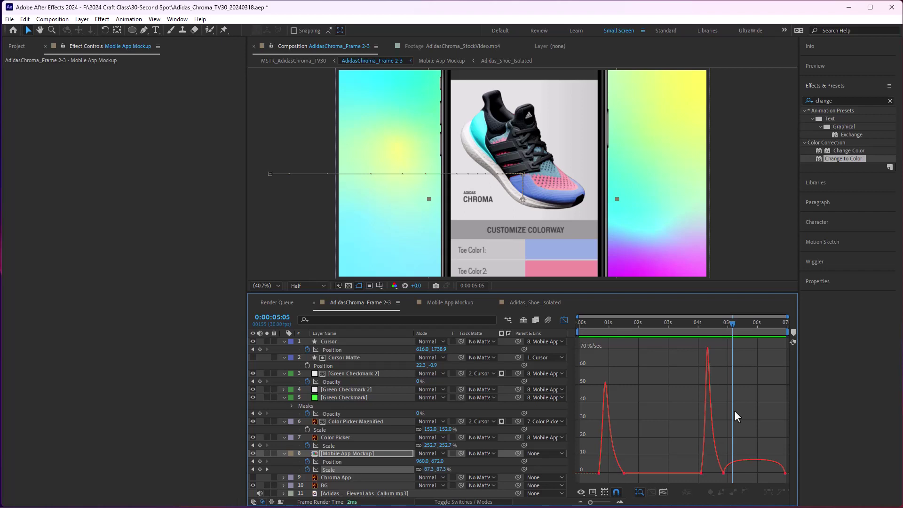
{"action": "right_click", "coordinate": [734, 410]}
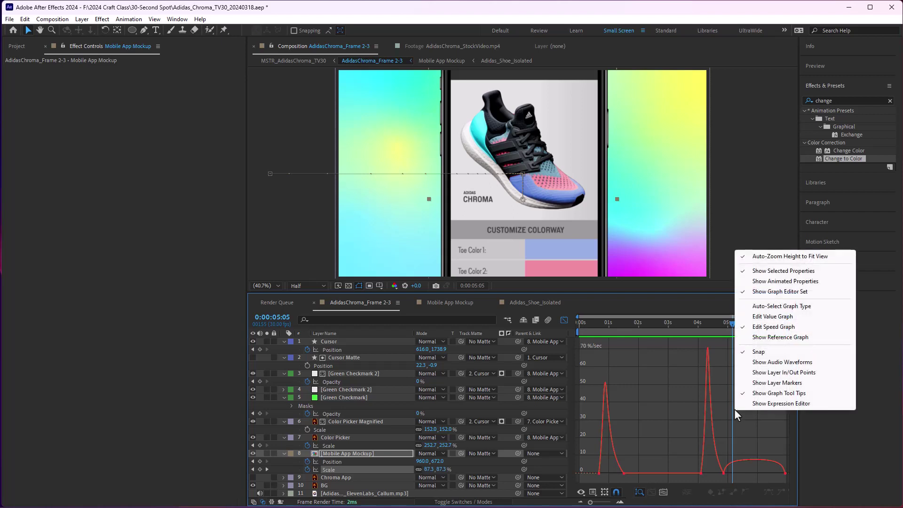
{"action": "left_click", "coordinate": [789, 316]}
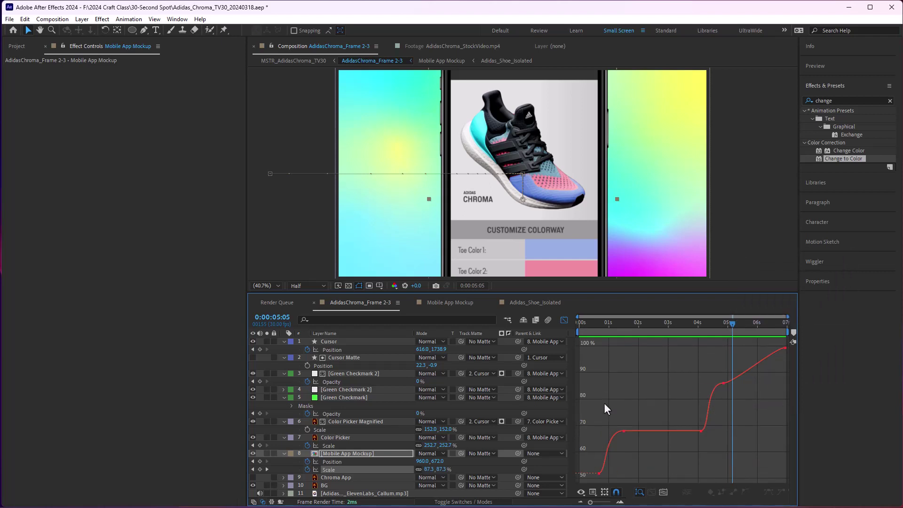
- Scrub through the composition to compare the phone's scaling with its value curve, especially around the keyframe just before 5 seconds
{"action": "left_click", "coordinate": [584, 324]}
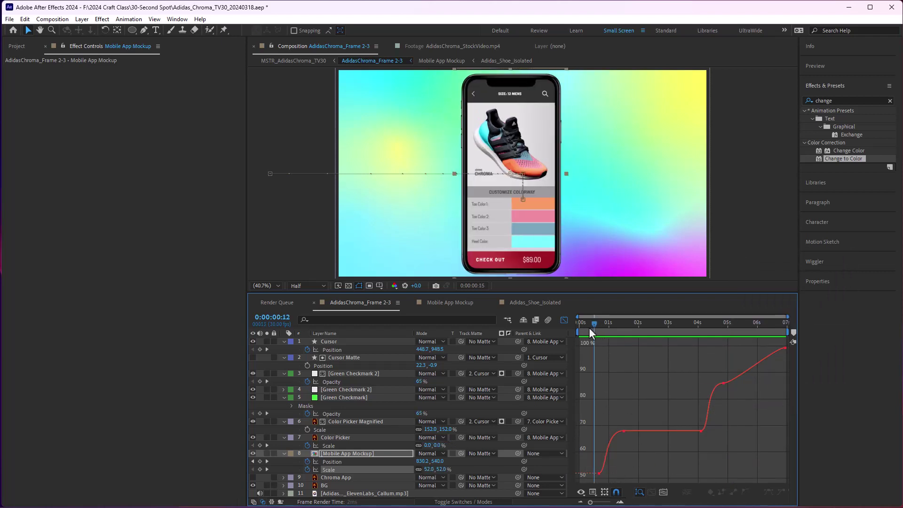
{"action": "mouse_move", "coordinate": [581, 471]}
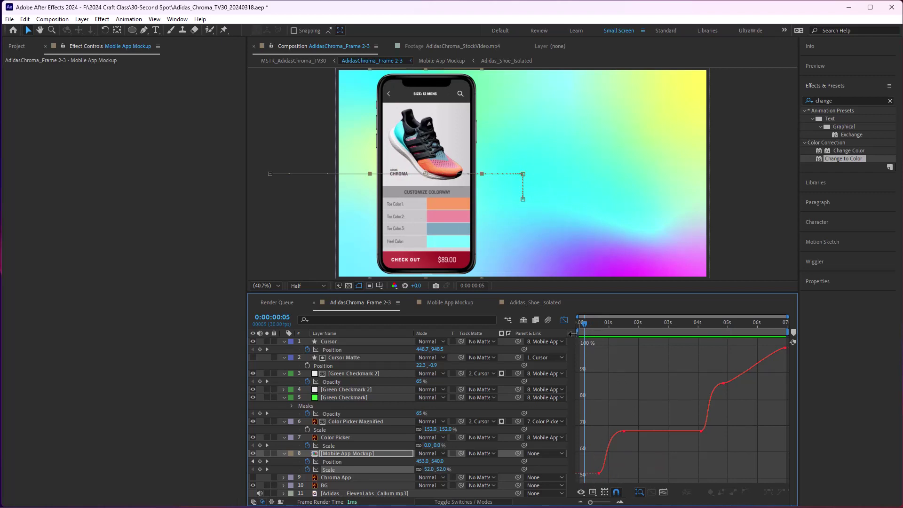
{"action": "left_click", "coordinate": [586, 326]}
{"action": "left_click_drag", "start_coordinate": [587, 325], "coordinate": [716, 362]}
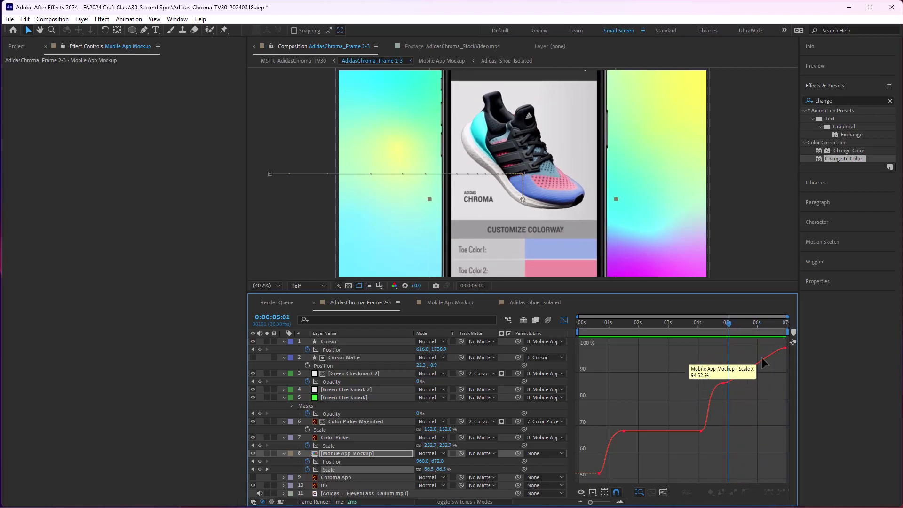
{"action": "left_click_drag", "start_coordinate": [729, 324], "coordinate": [720, 327]}
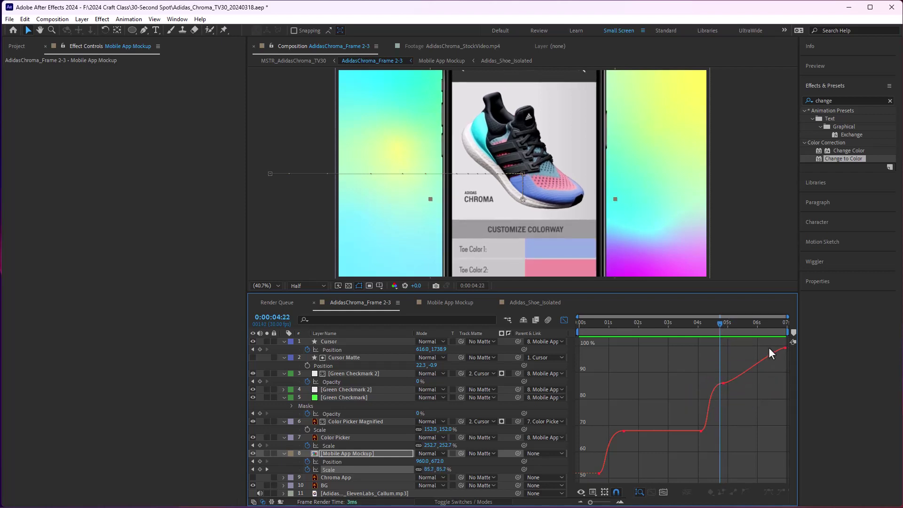
- Tilt the Bezier handles of the Scale keyframe just before 5 seconds upward and angle the last keyframe's handle for a continuous zoom
{"action": "double_click", "coordinate": [716, 392]}
{"action": "left_click_drag", "start_coordinate": [704, 382], "coordinate": [734, 376]}
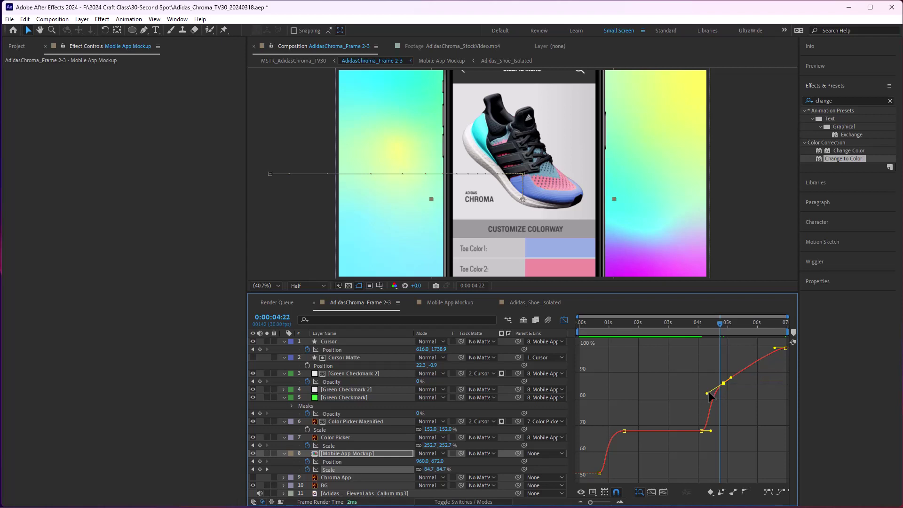
{"action": "left_click_drag", "start_coordinate": [774, 348], "coordinate": [774, 351]}
{"action": "left_click_drag", "start_coordinate": [730, 379], "coordinate": [732, 379]}
- Play back the reshaped phone zoom from about 0:00:03:14 to check how the fast scaling blends into the slow push
{"action": "left_click", "coordinate": [704, 329]}
{"action": "left_click_drag", "start_coordinate": [702, 326], "coordinate": [680, 341]}
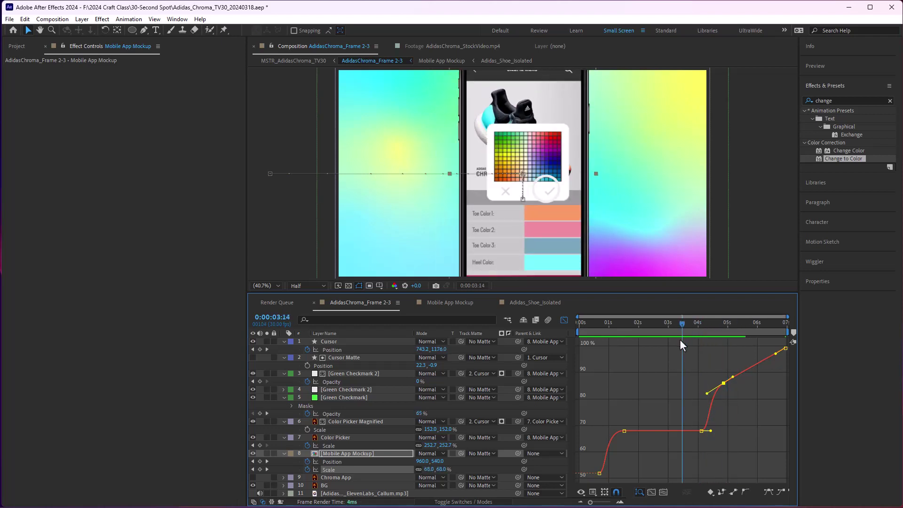
{"action": "key", "text": "space"}
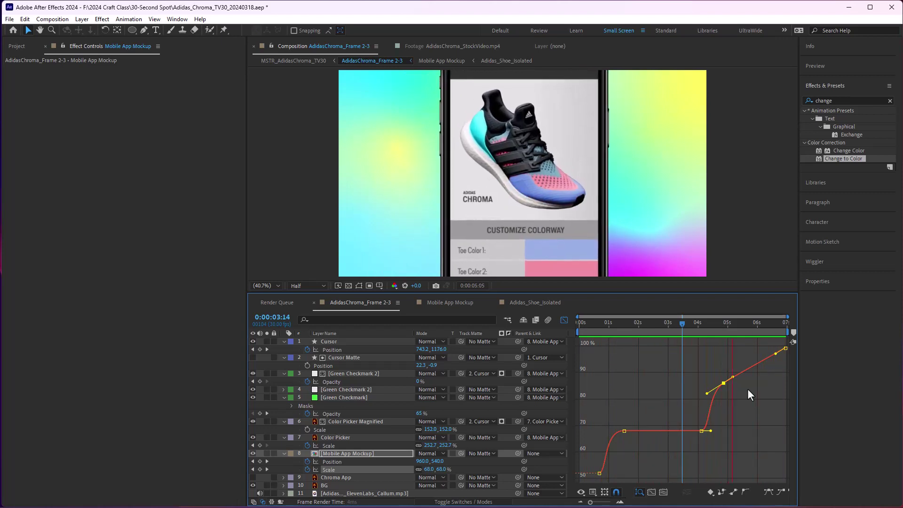
{"action": "key", "text": "space"}
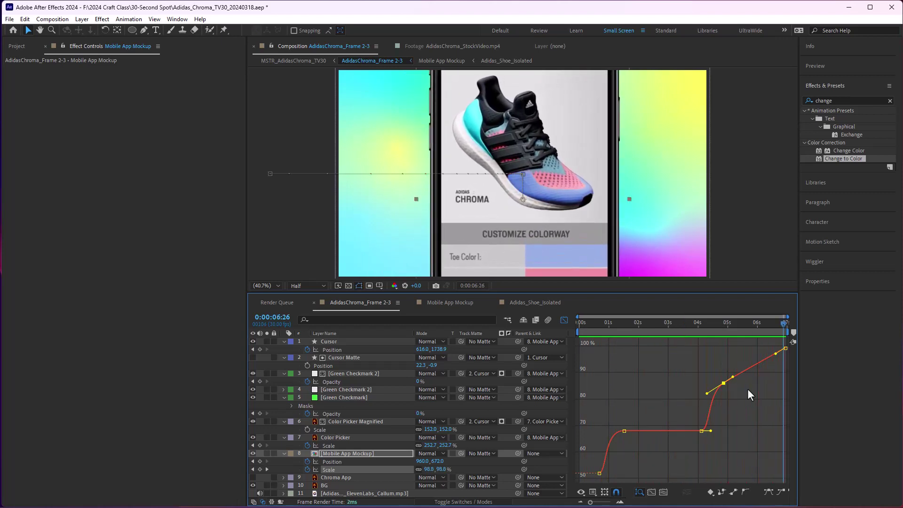
- Close the Graph Editor and play AdidasChroma_Frame 2-3 from its first frame
{"action": "left_click", "coordinate": [560, 321]}
{"action": "key", "text": "Home"}
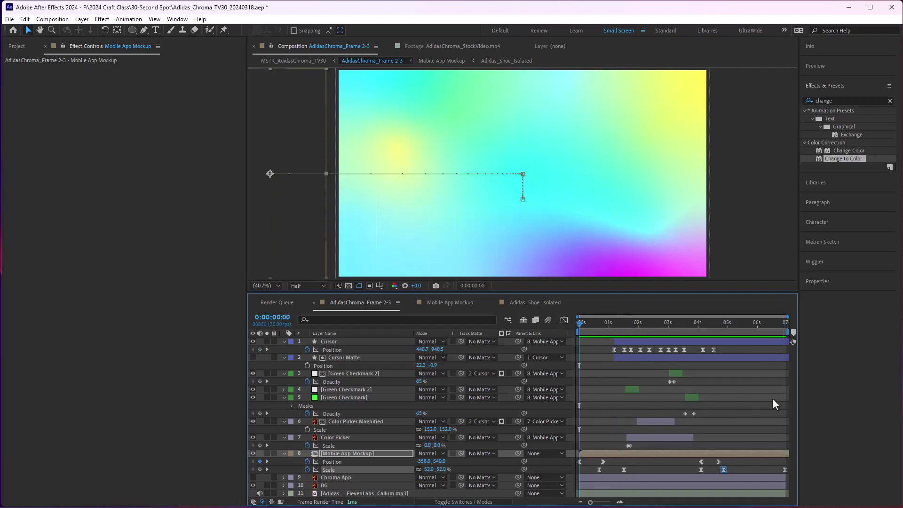
{"action": "key", "text": "space"}
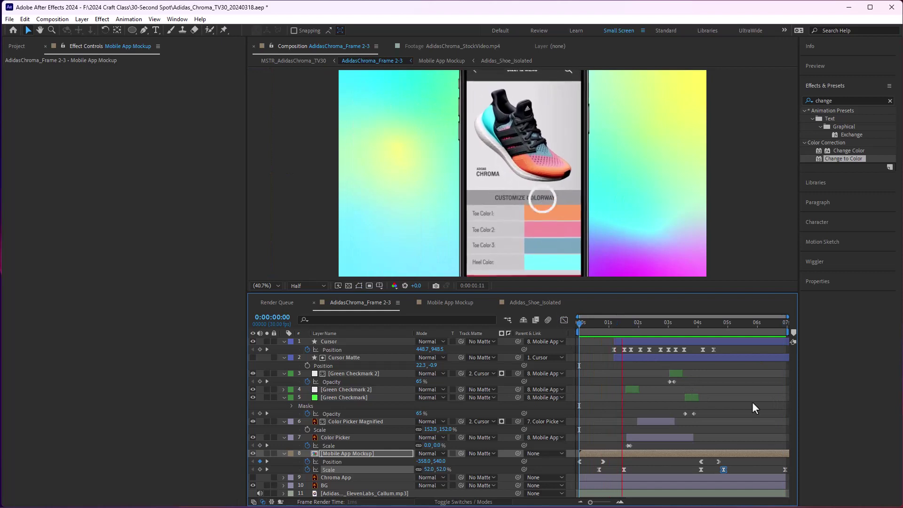